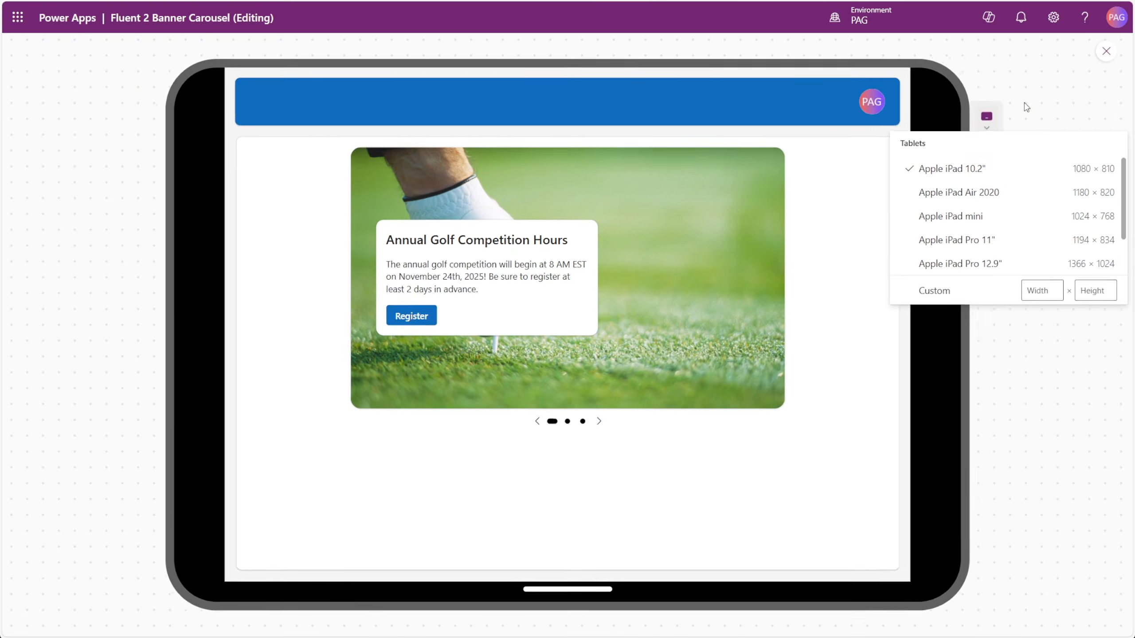
Preview the app at the Apple iPad Air 2020 size and at the Apple iPhone 12, 13, 14 size
{"action": "left_click", "coordinate": [961, 211]}
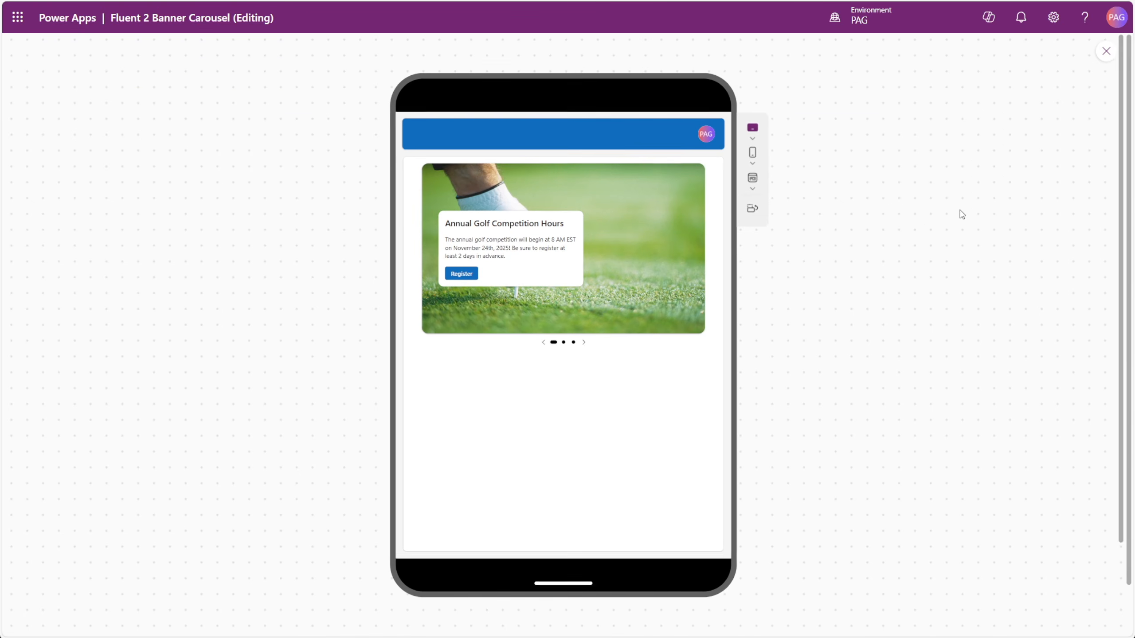
{"action": "left_click", "coordinate": [753, 165]}
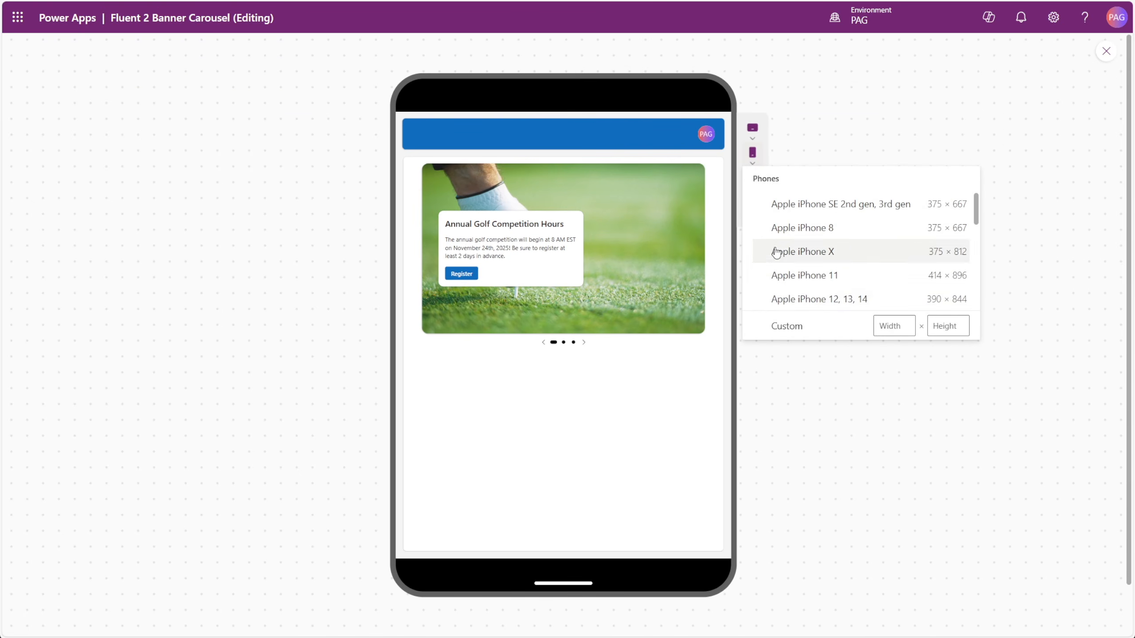
{"action": "left_click", "coordinate": [787, 298]}
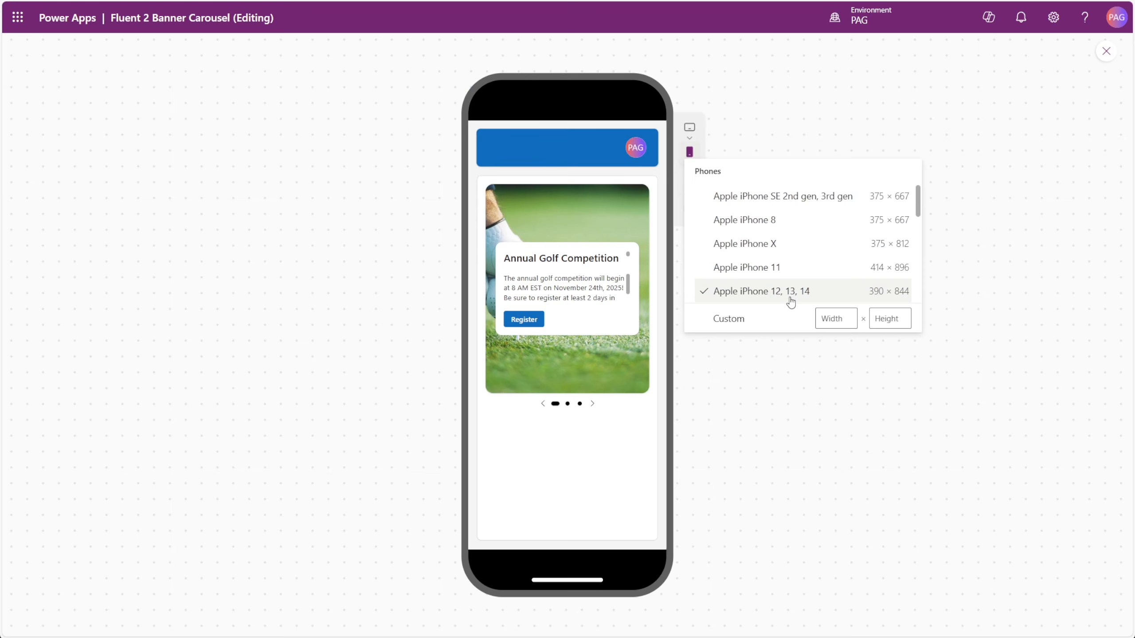
Advance through the banner carousel's slides in the phone preview until it wraps around to the golf competition banner
{"action": "left_click", "coordinate": [592, 404]}
{"action": "left_click", "coordinate": [592, 405]}
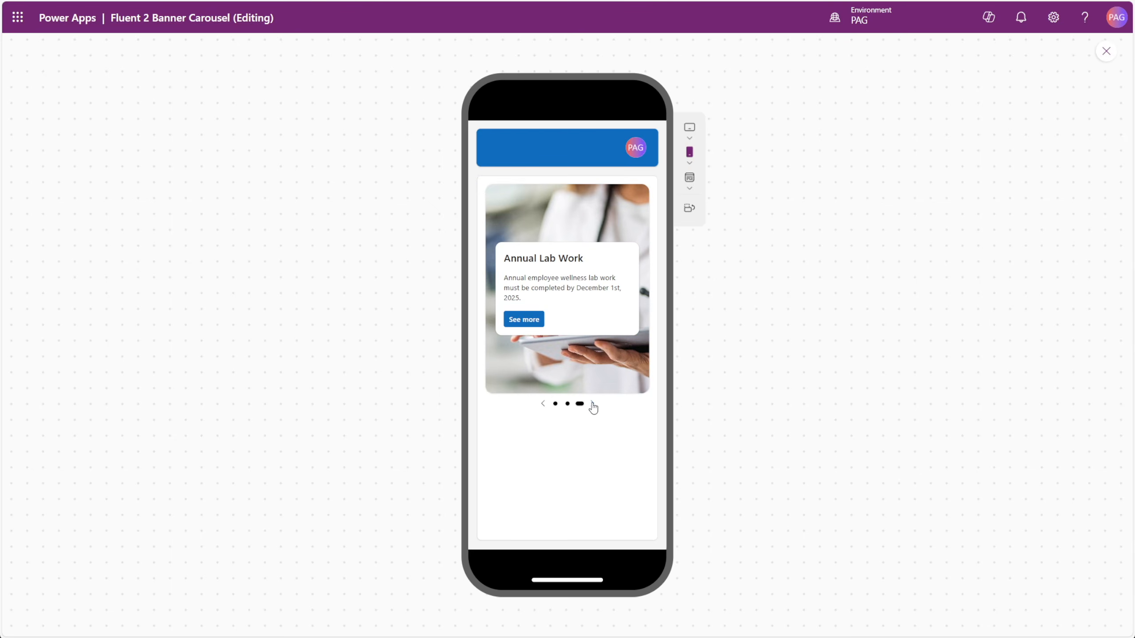
{"action": "left_click", "coordinate": [592, 404]}
{"action": "left_click", "coordinate": [593, 404]}
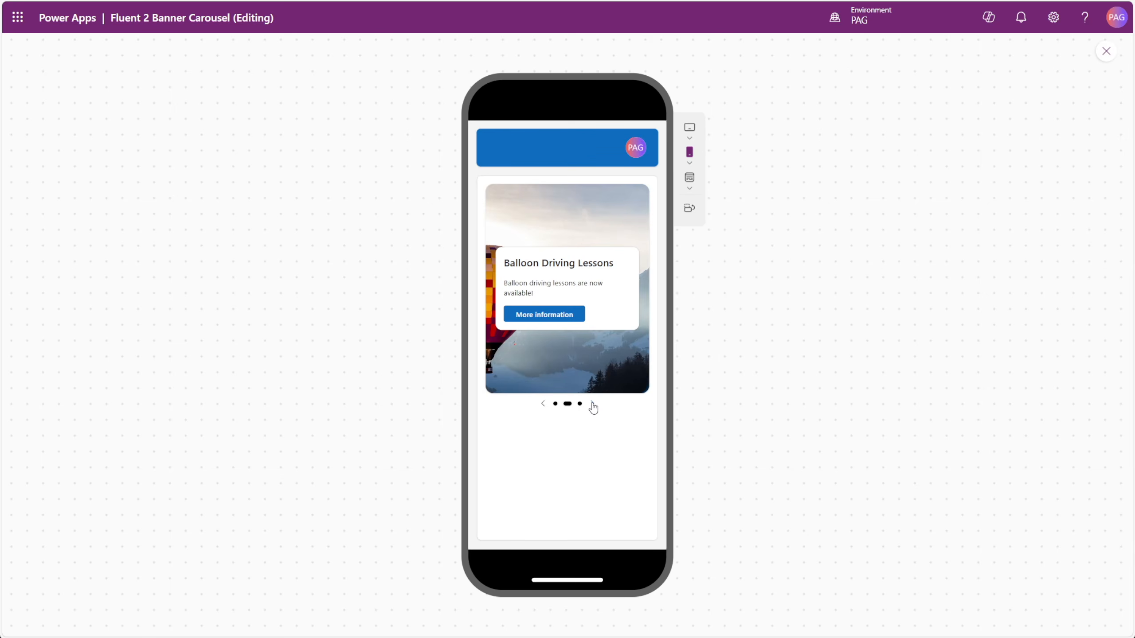
{"action": "left_click", "coordinate": [593, 404]}
{"action": "left_click", "coordinate": [592, 405]}
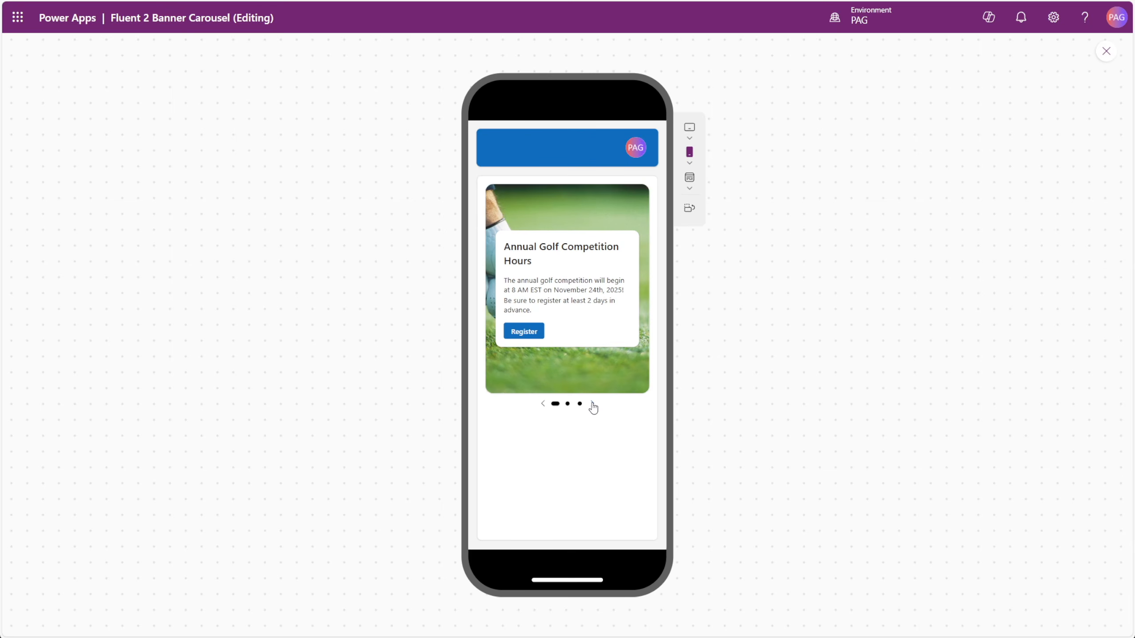
Preview the second carousel banner at window size, and close the app preview
{"action": "left_click", "coordinate": [688, 191]}
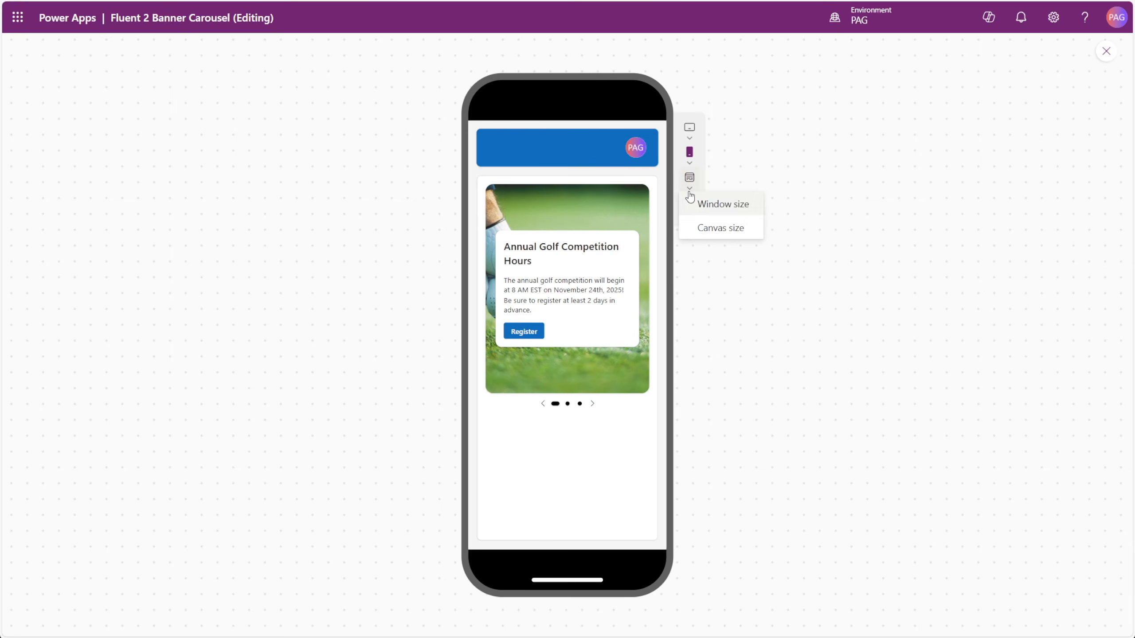
{"action": "left_click", "coordinate": [688, 190]}
{"action": "left_click", "coordinate": [689, 187]}
{"action": "left_click", "coordinate": [709, 206]}
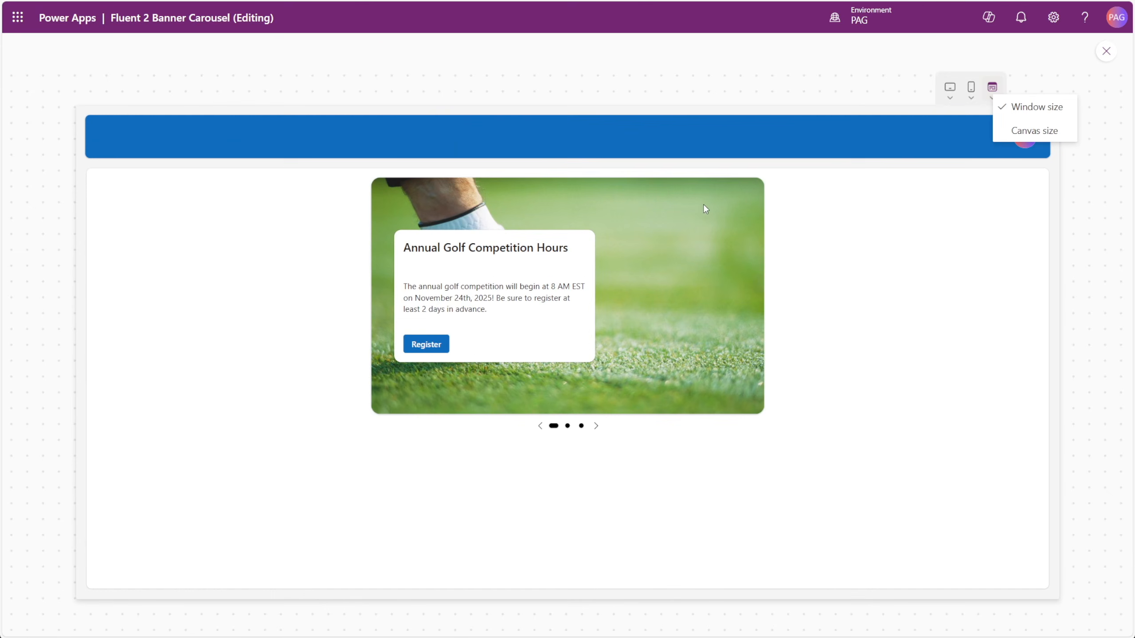
{"action": "left_click", "coordinate": [567, 427]}
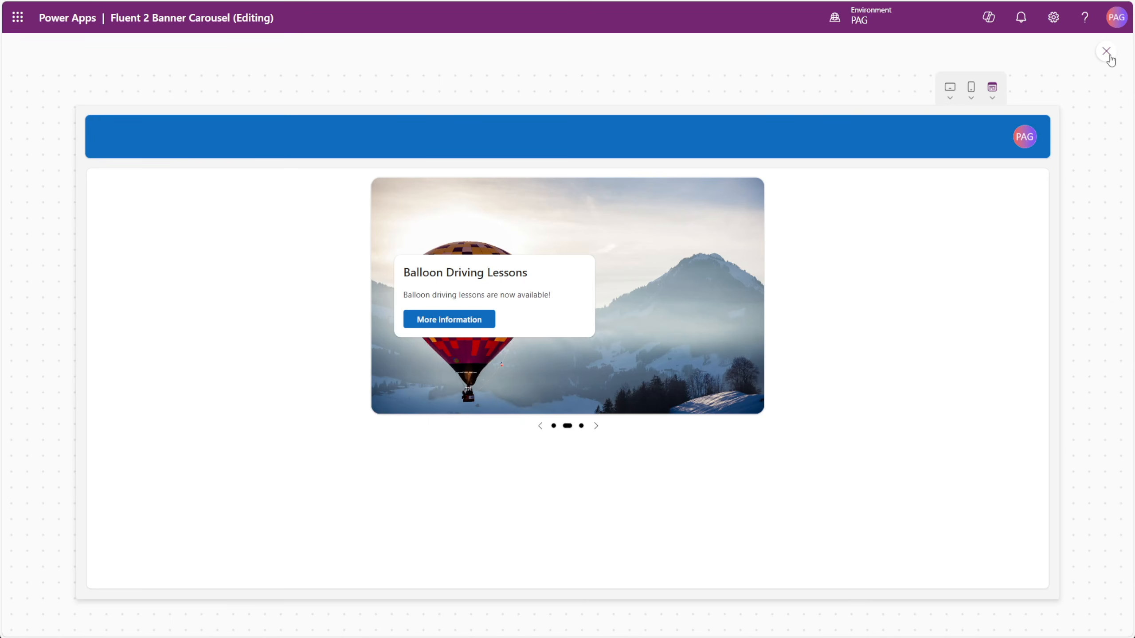
{"action": "left_click", "coordinate": [1108, 54]}
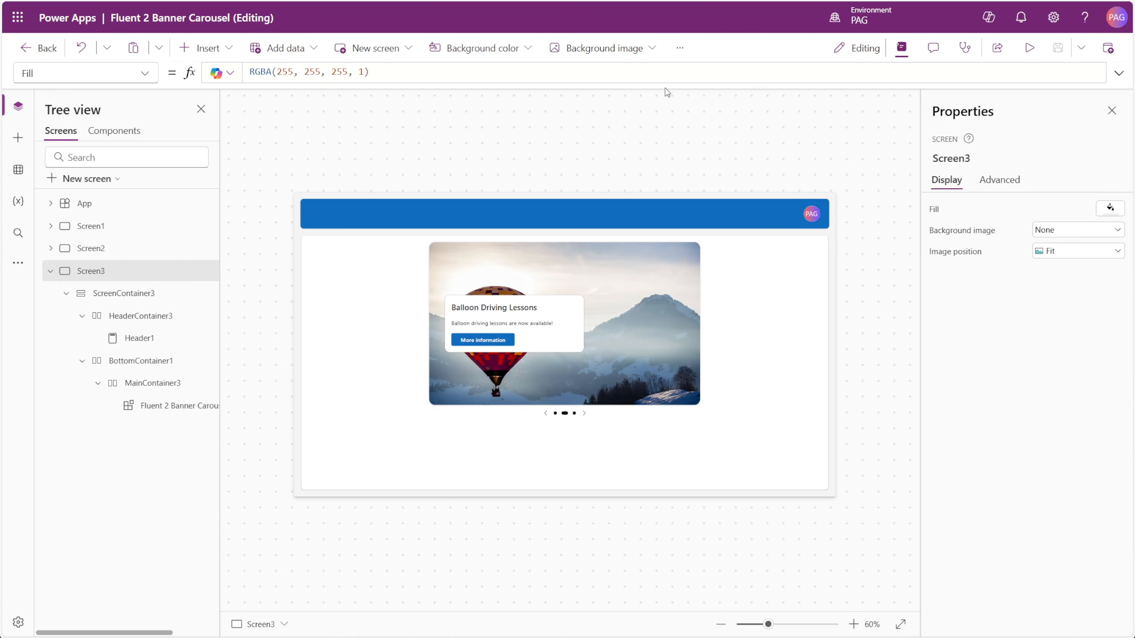
Inspect the Items custom property formula of the banner carousel component on Screen3
{"action": "left_click", "coordinate": [572, 318]}
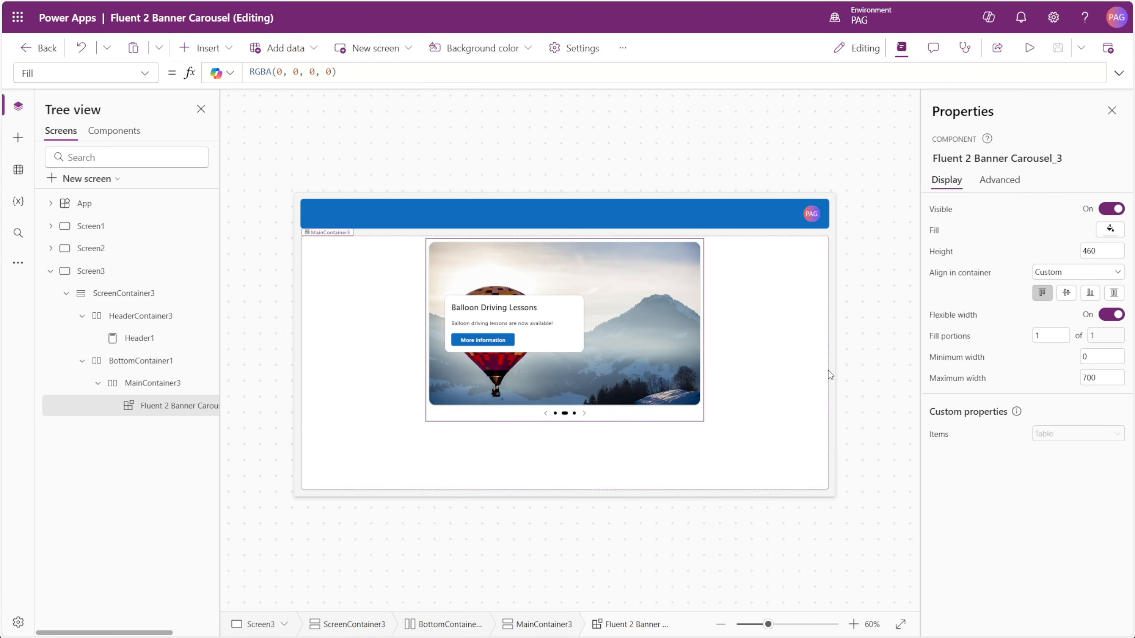
{"action": "left_click", "coordinate": [941, 435]}
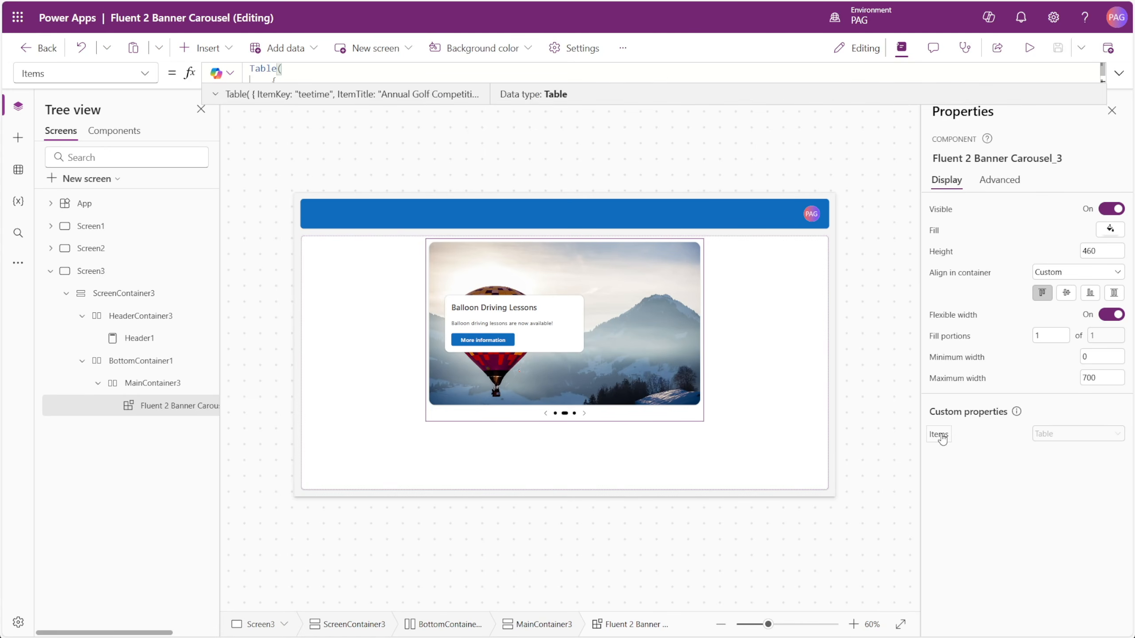
{"action": "left_click", "coordinate": [881, 322]}
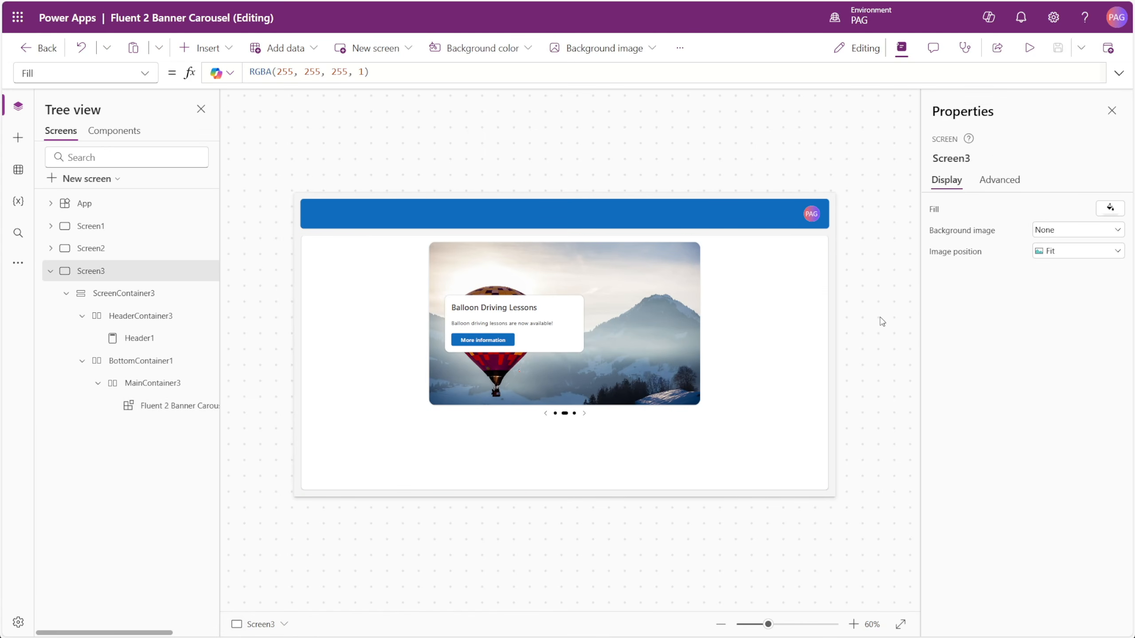
{"action": "left_click", "coordinate": [128, 139]}
{"action": "left_click", "coordinate": [837, 269]}
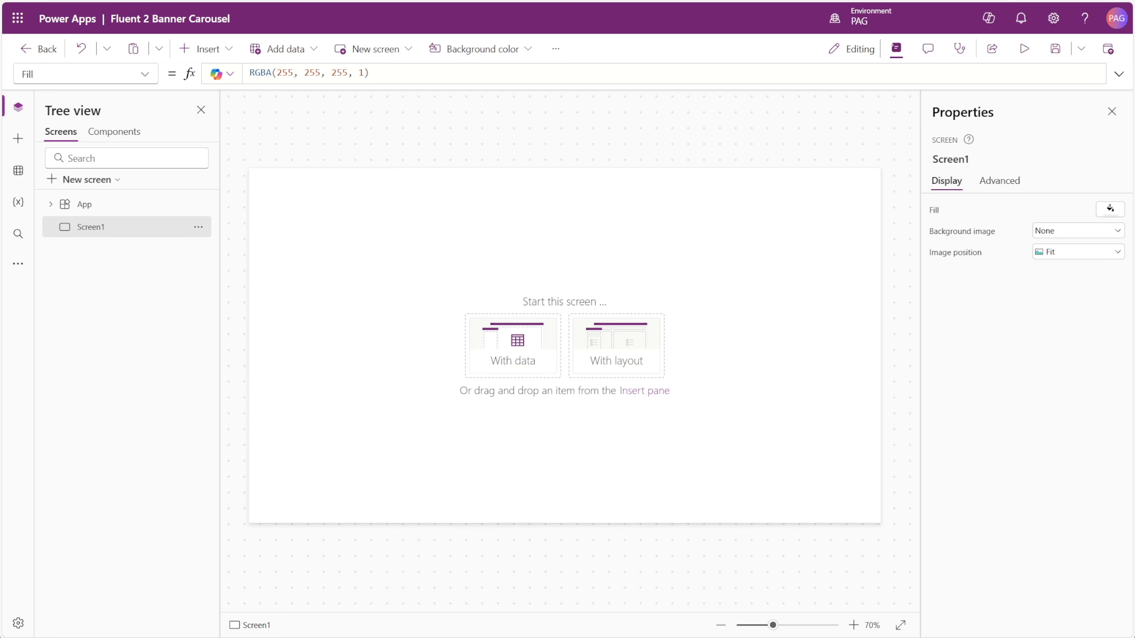
Create a new component and rename it Fluent 2 Banner Carousel
{"action": "left_click", "coordinate": [121, 139]}
{"action": "left_click", "coordinate": [102, 183]}
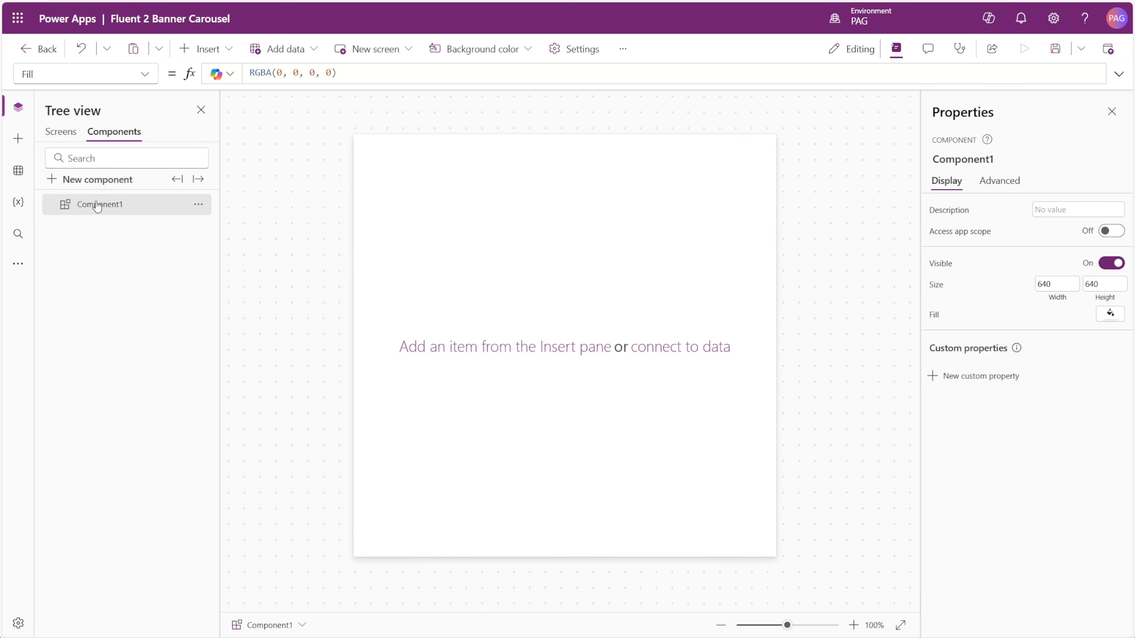
{"action": "double_click", "coordinate": [97, 204]}
{"action": "type", "text": "Fluent 2 Banner Carousel"}
{"action": "key", "text": "Return"}
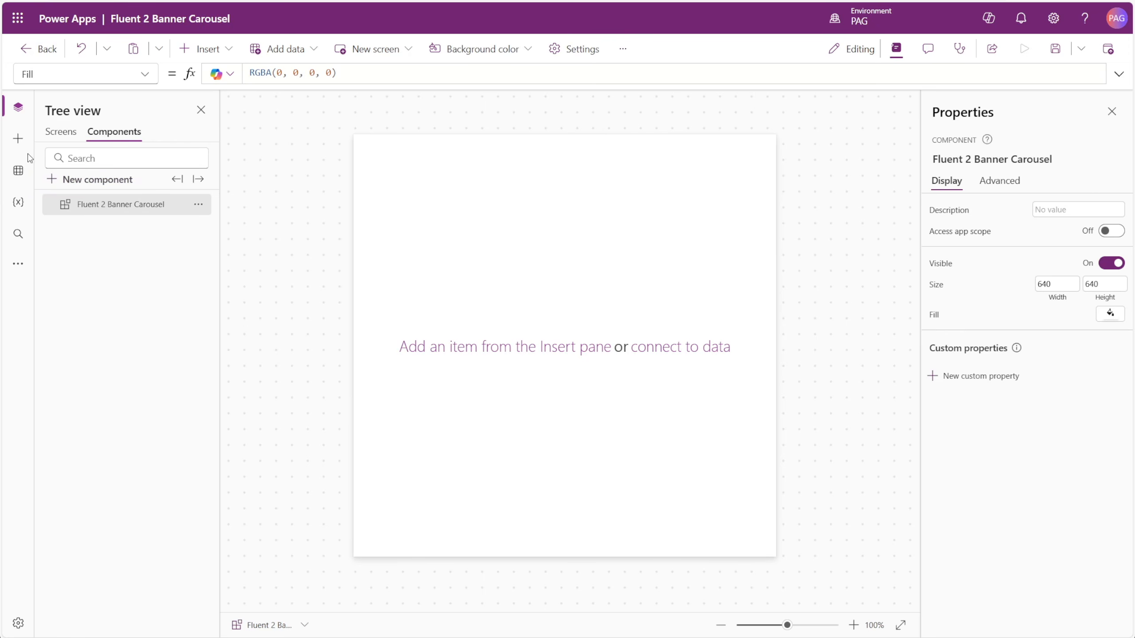
Insert a vertical container into the Fluent 2 Banner Carousel component and rename it containerBannerCarouselComponent
{"action": "left_click", "coordinate": [18, 139]}
{"action": "left_click", "coordinate": [92, 136]}
{"action": "type", "text": "vert"}
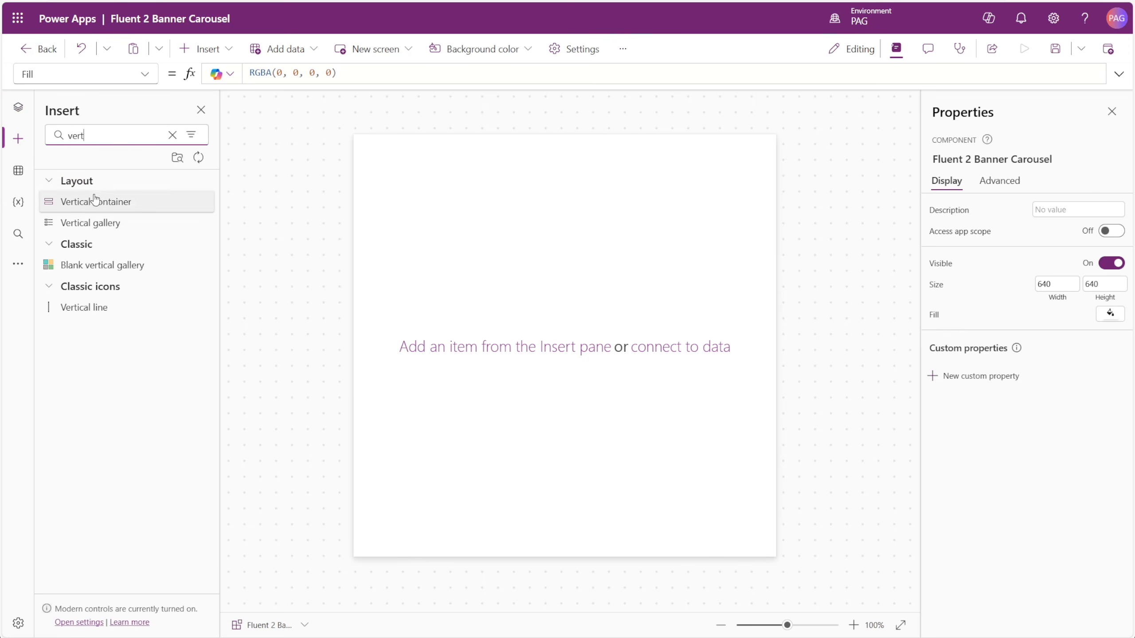
{"action": "left_click", "coordinate": [94, 201]}
{"action": "left_click", "coordinate": [18, 107]}
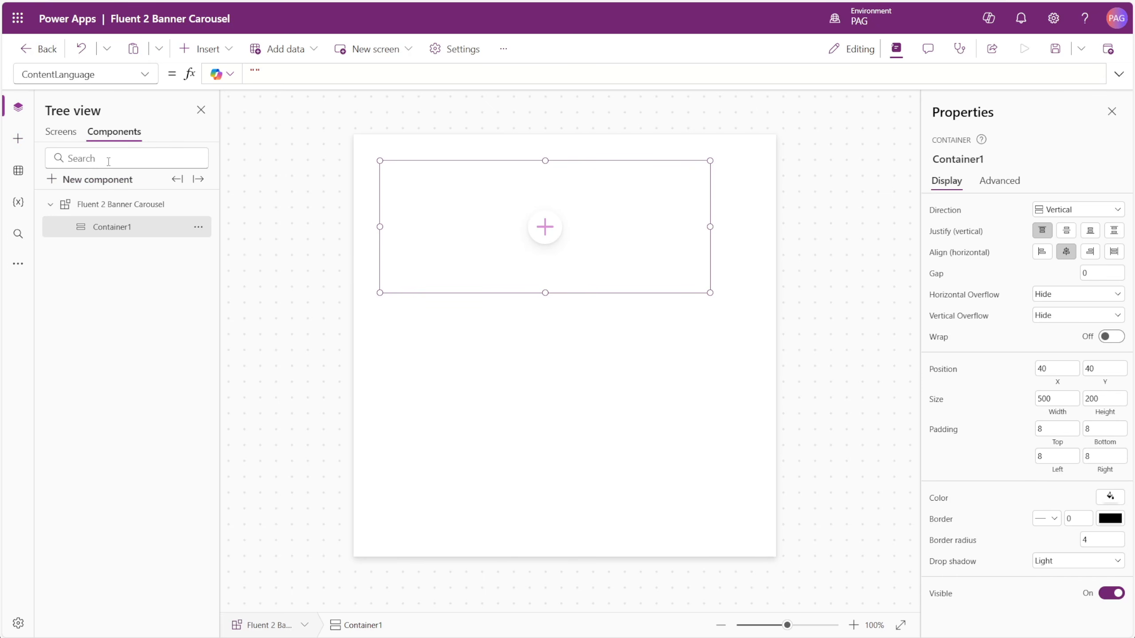
{"action": "left_click", "coordinate": [108, 159]}
{"action": "double_click", "coordinate": [112, 226]}
{"action": "type", "text": "containerBannerCarouselComponent"}
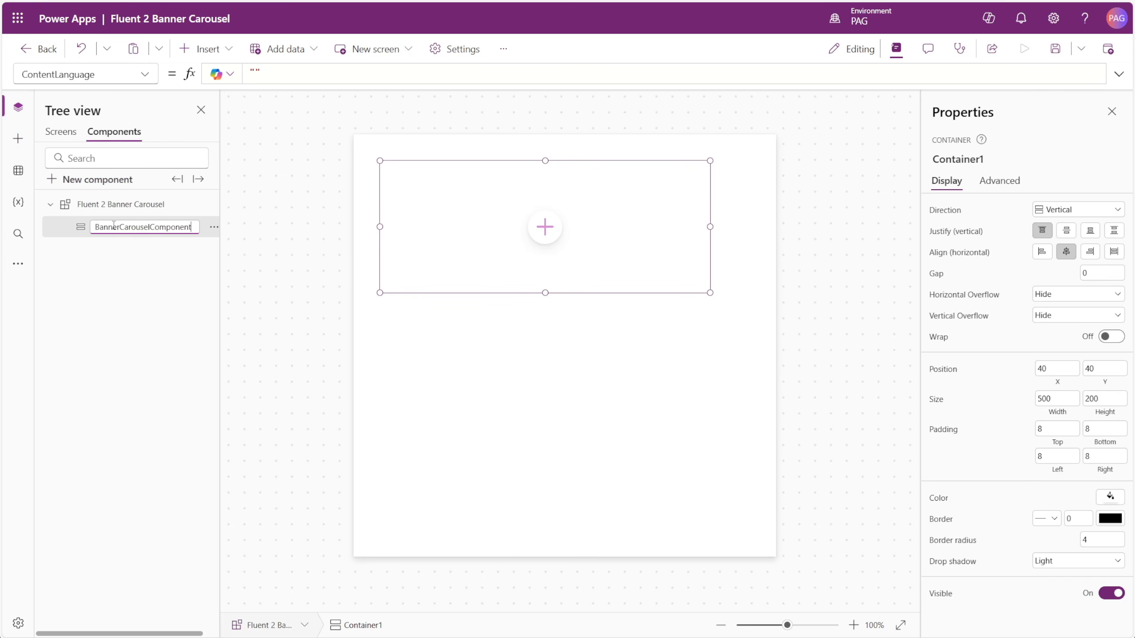
{"action": "key", "text": "Return"}
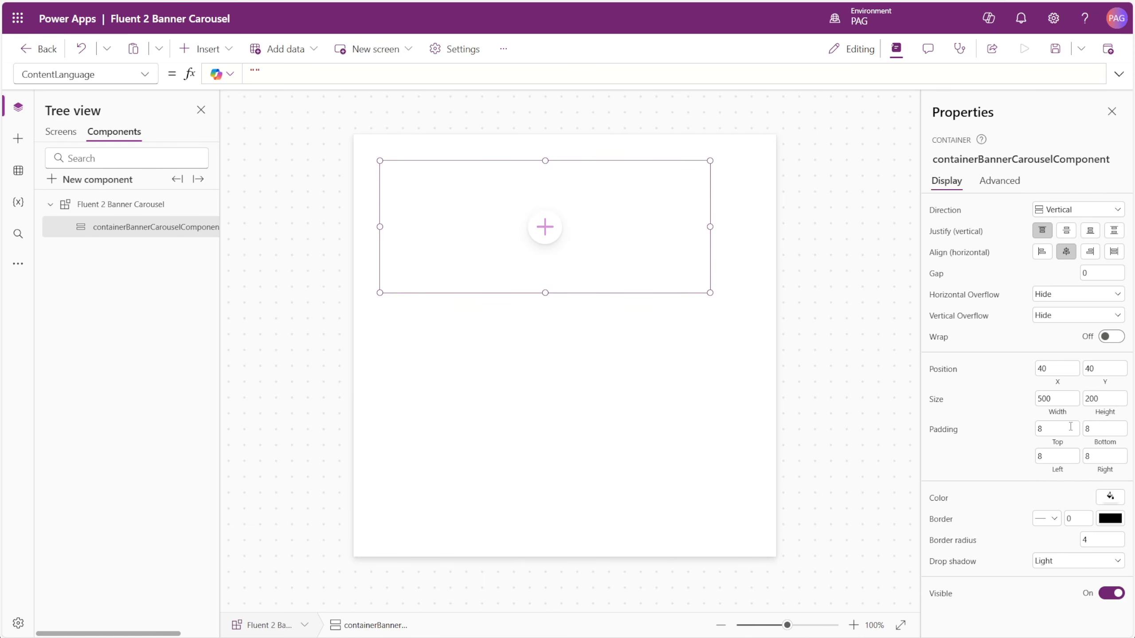
Set the gap of containerBannerCarouselComponent to 8, its width to Parent.Width and its height to Parent.Height
{"action": "left_click", "coordinate": [1098, 273]}
{"action": "left_click", "coordinate": [1065, 415]}
{"action": "type", "text": "Parent.Width"}
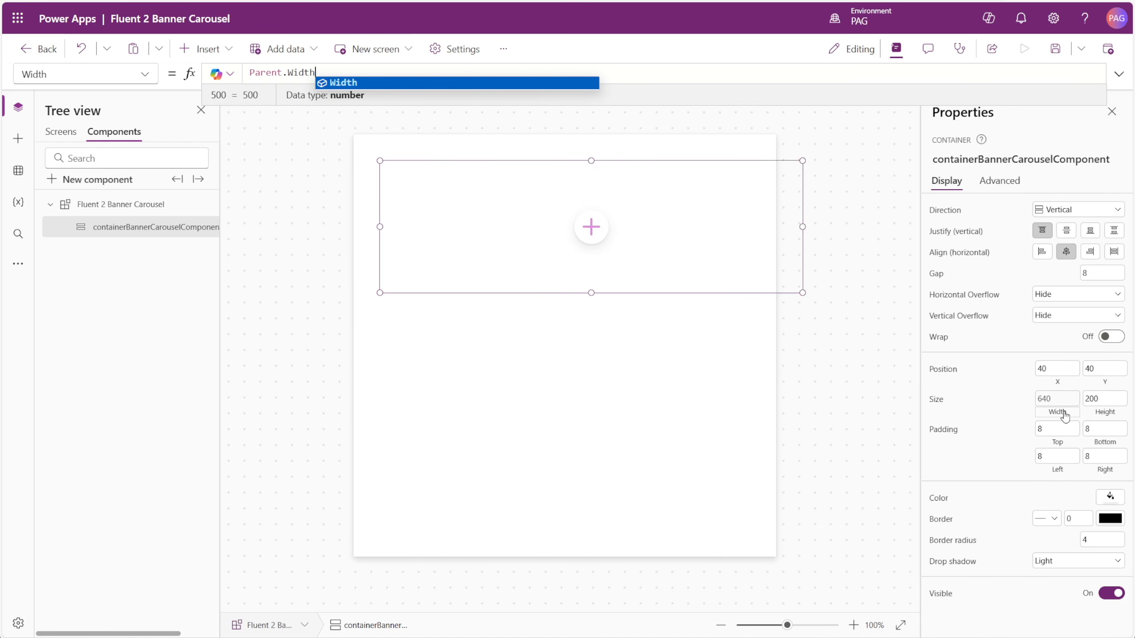
{"action": "left_click", "coordinate": [1104, 414]}
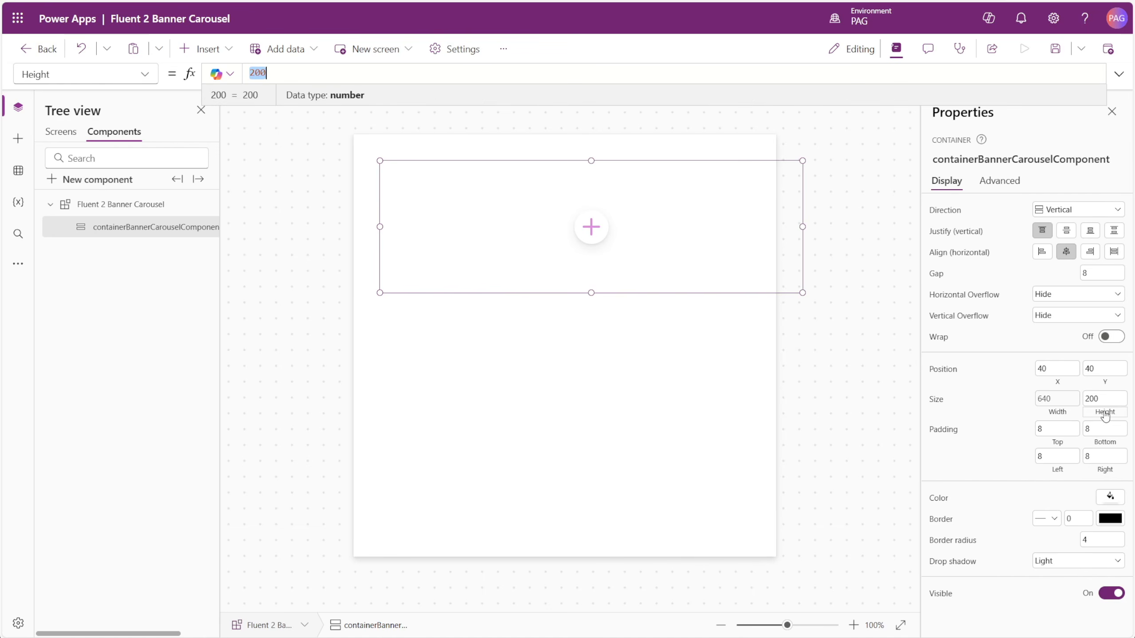
{"action": "type", "text": "Parent.Height"}
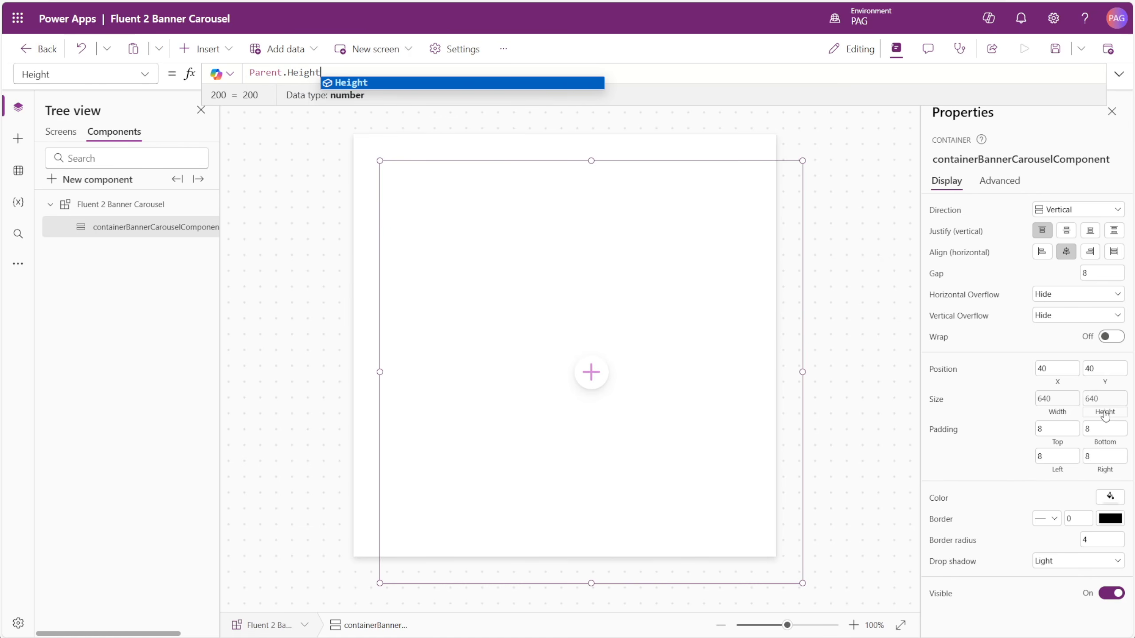
Position containerBannerCarouselComponent at X 0, Y 0 and set its drop shadow to None
{"action": "left_click", "coordinate": [1058, 369]}
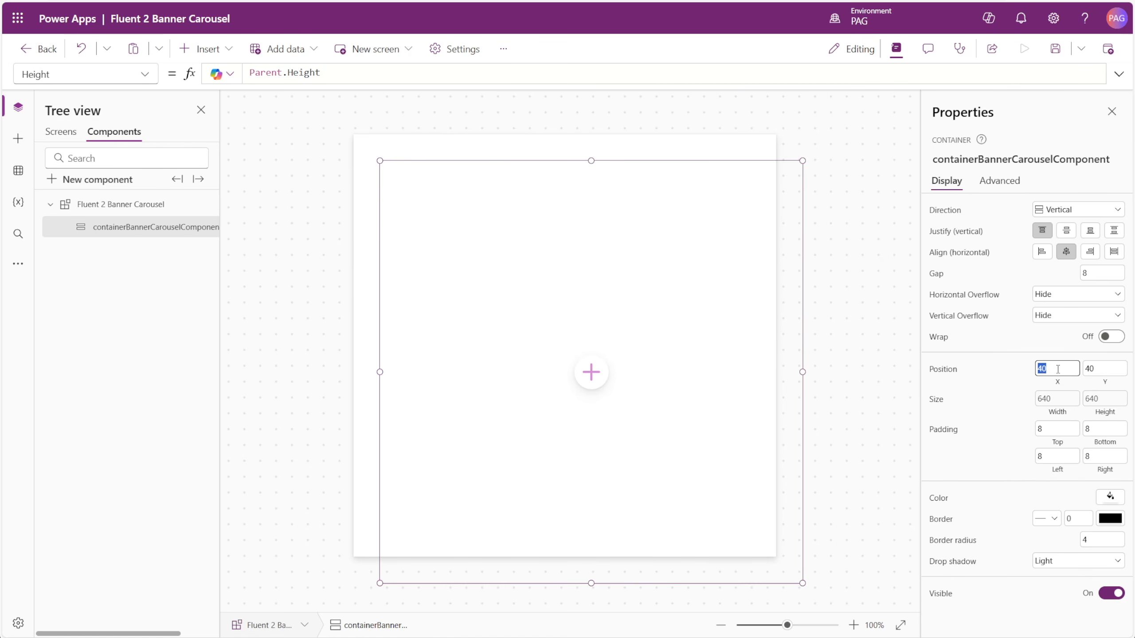
{"action": "type", "text": "0"}
{"action": "left_click", "coordinate": [1111, 367]}
{"action": "type", "text": "0"}
{"action": "key", "text": "Return"}
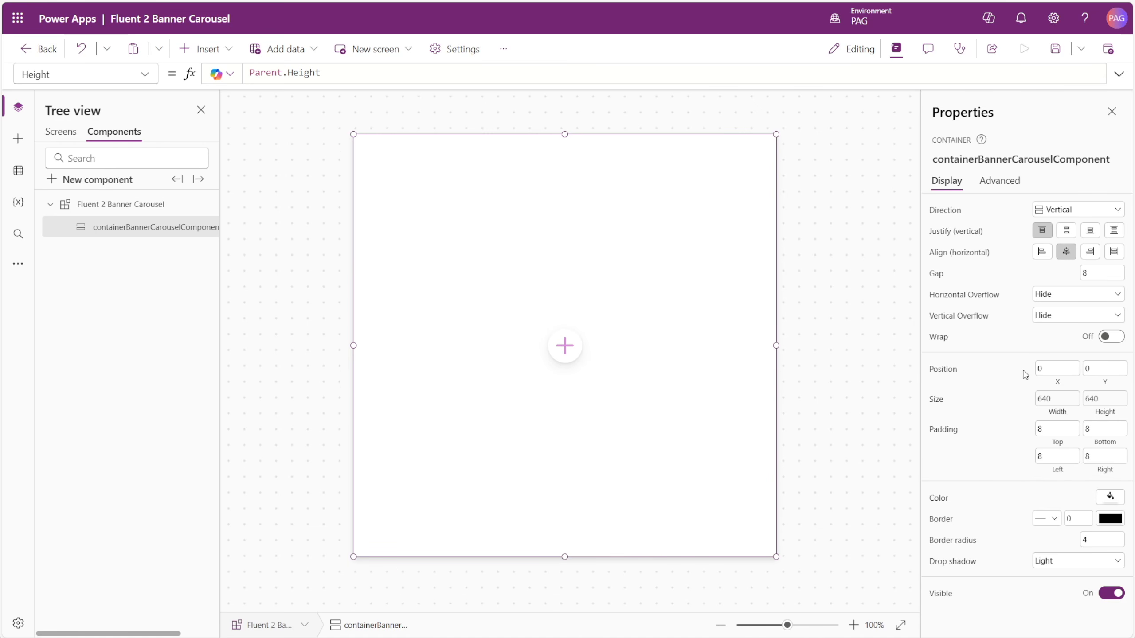
{"action": "left_click", "coordinate": [1068, 561]}
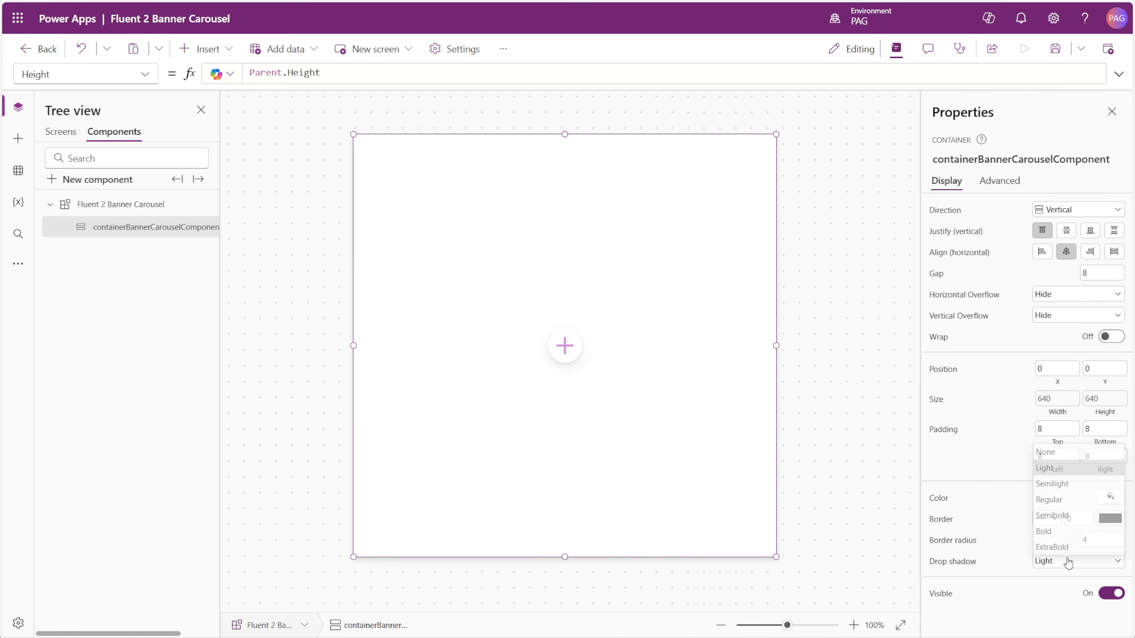
{"action": "left_click", "coordinate": [1063, 450]}
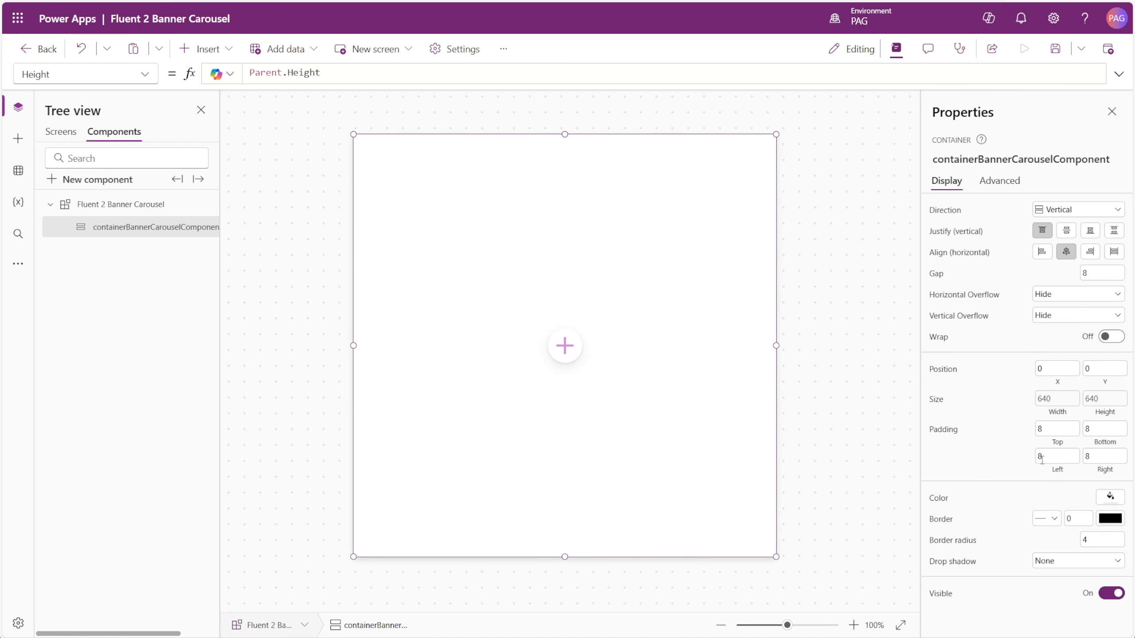
Add a plain container inside containerBannerCarouselComponent and rename it containerCarouselOverlay
{"action": "left_click", "coordinate": [565, 345]}
{"action": "type", "text": "conta"}
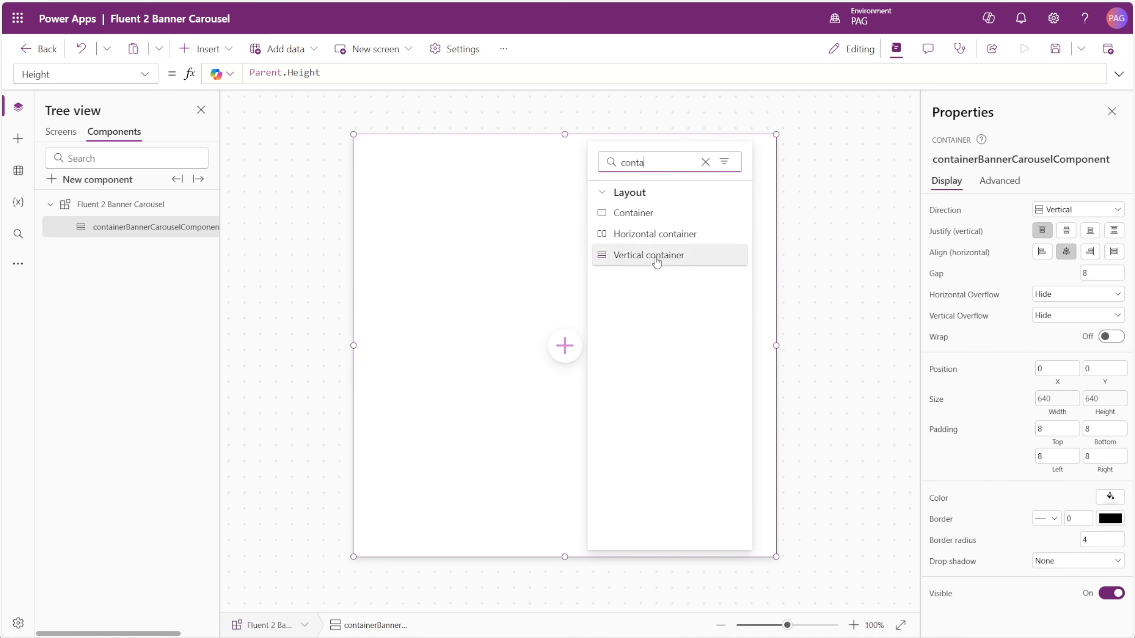
{"action": "left_click", "coordinate": [648, 213]}
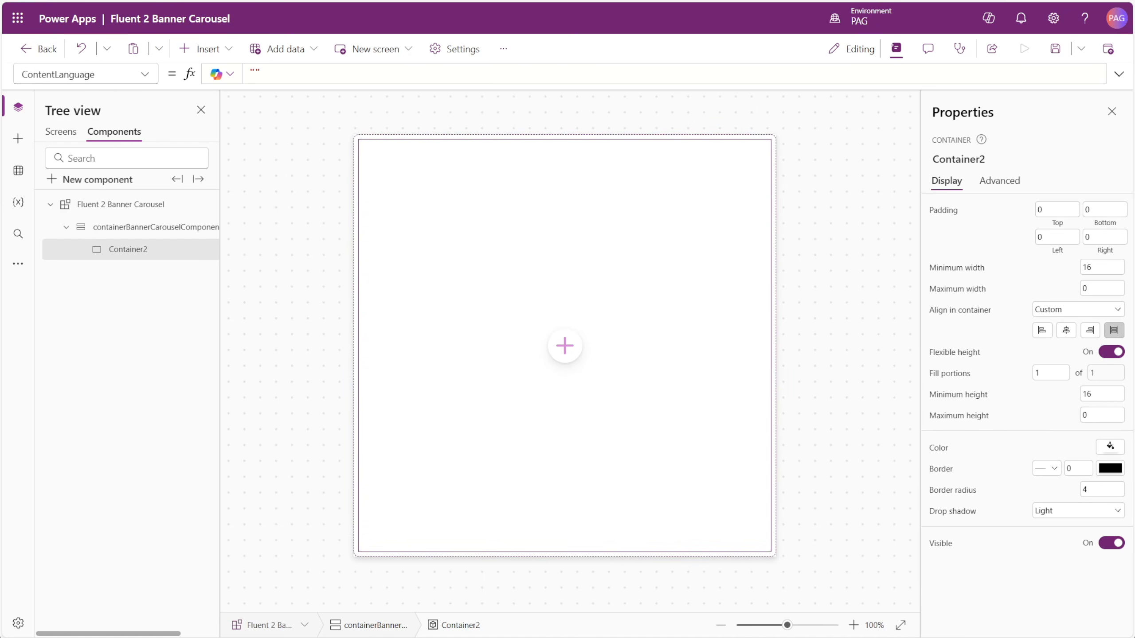
{"action": "double_click", "coordinate": [123, 251]}
{"action": "type", "text": "containerCarouselOverlay"}
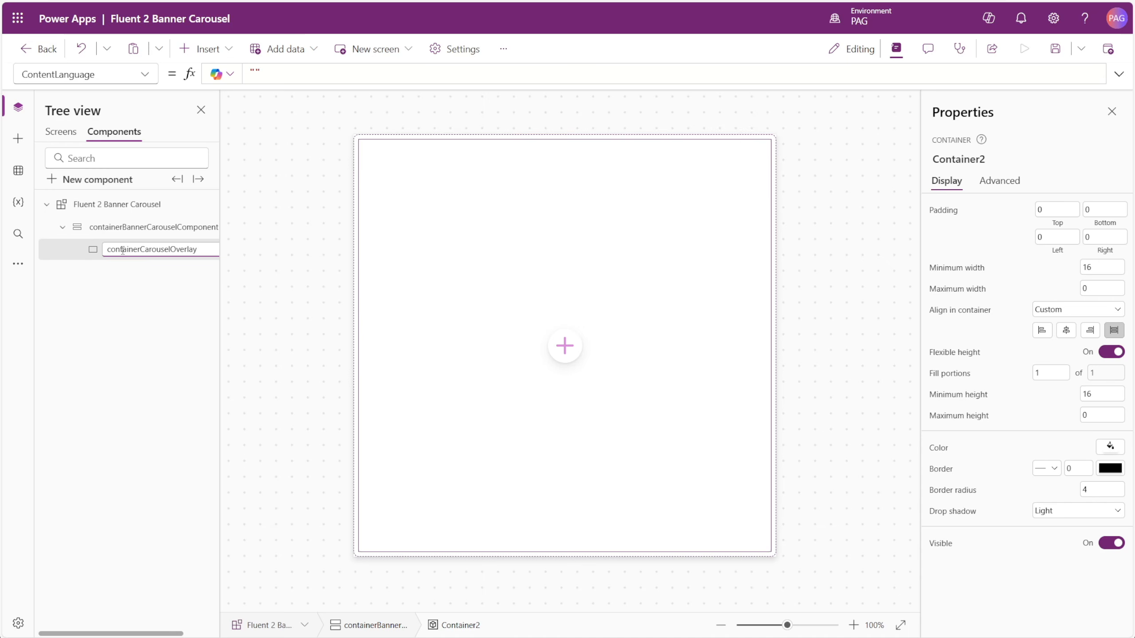
{"action": "key", "text": "Return"}
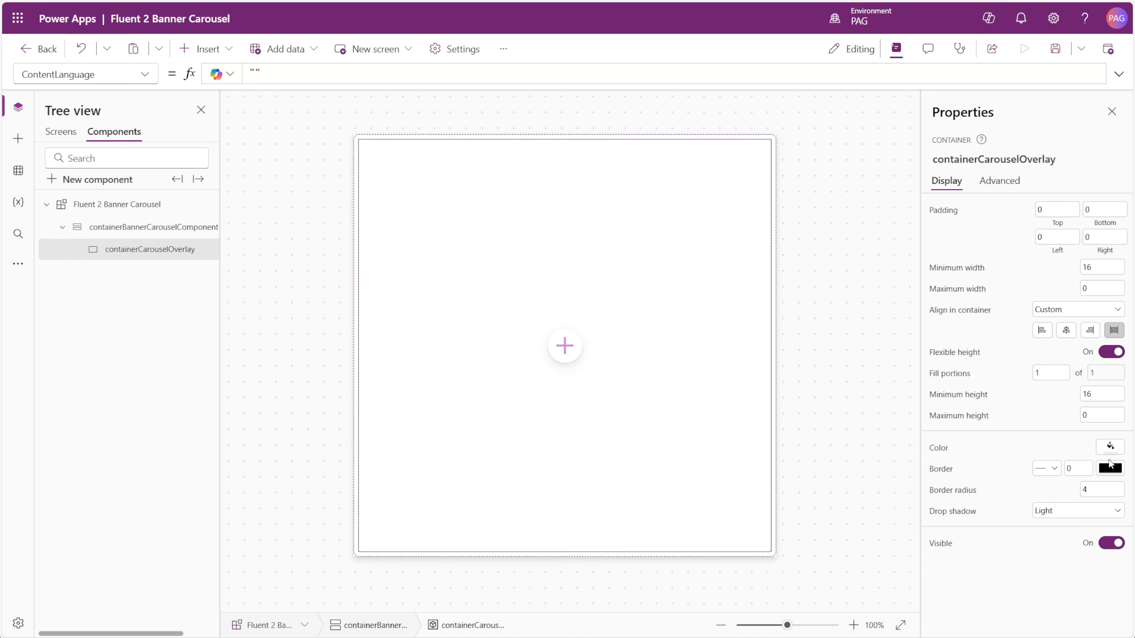
Set the border radius of containerCarouselOverlay to 16
{"action": "left_click", "coordinate": [1097, 485]}
{"action": "type", "text": "16"}
{"action": "key", "text": "Return"}
{"action": "left_click", "coordinate": [325, 328]}
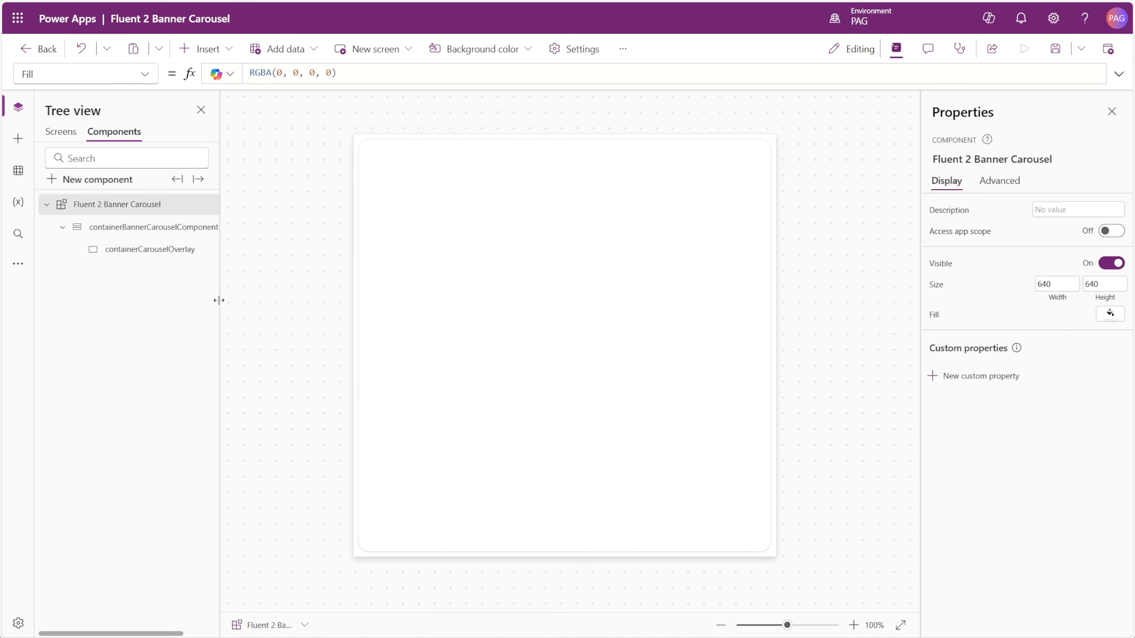
Insert an image control inside containerCarouselOverlay
{"action": "left_click", "coordinate": [134, 251]}
{"action": "left_click", "coordinate": [18, 139]}
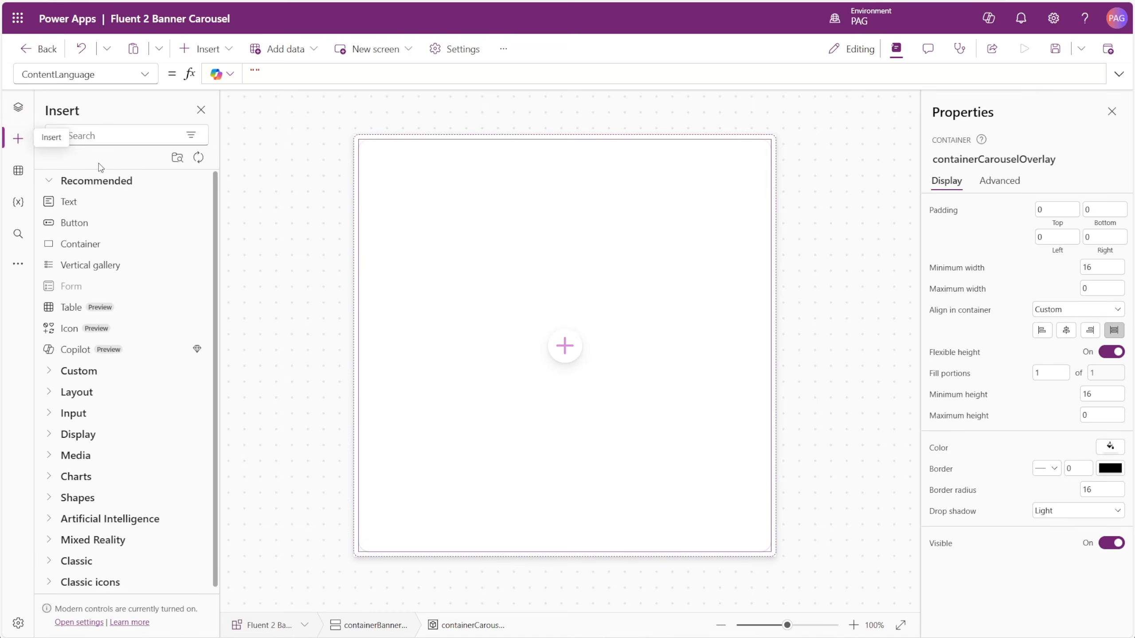
{"action": "left_click", "coordinate": [104, 136]}
{"action": "type", "text": "image"}
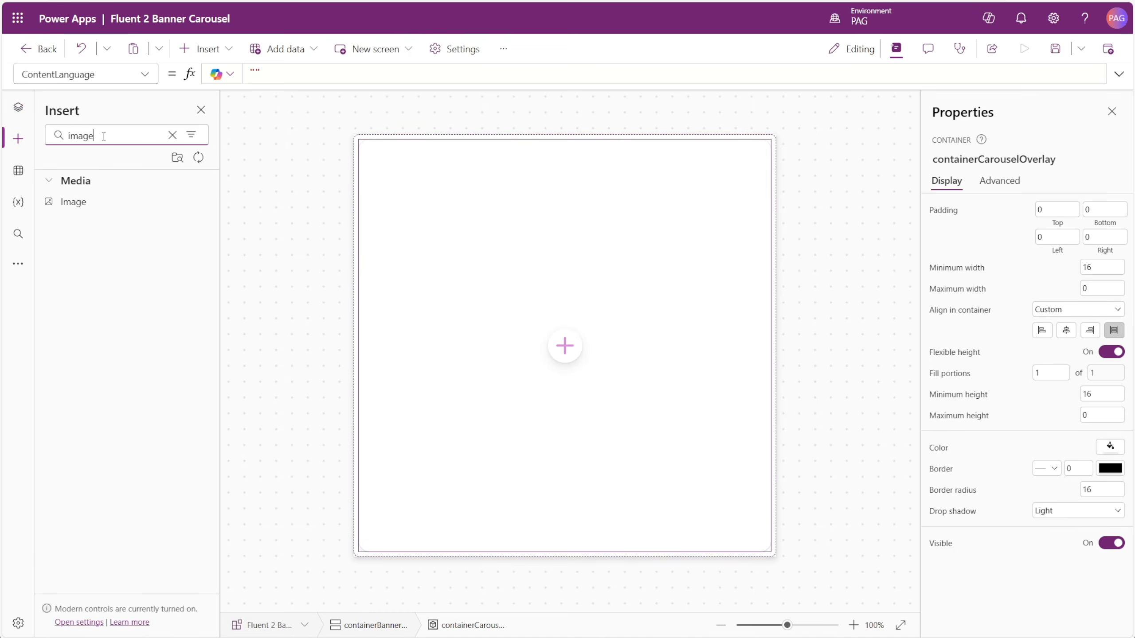
{"action": "left_click", "coordinate": [115, 202]}
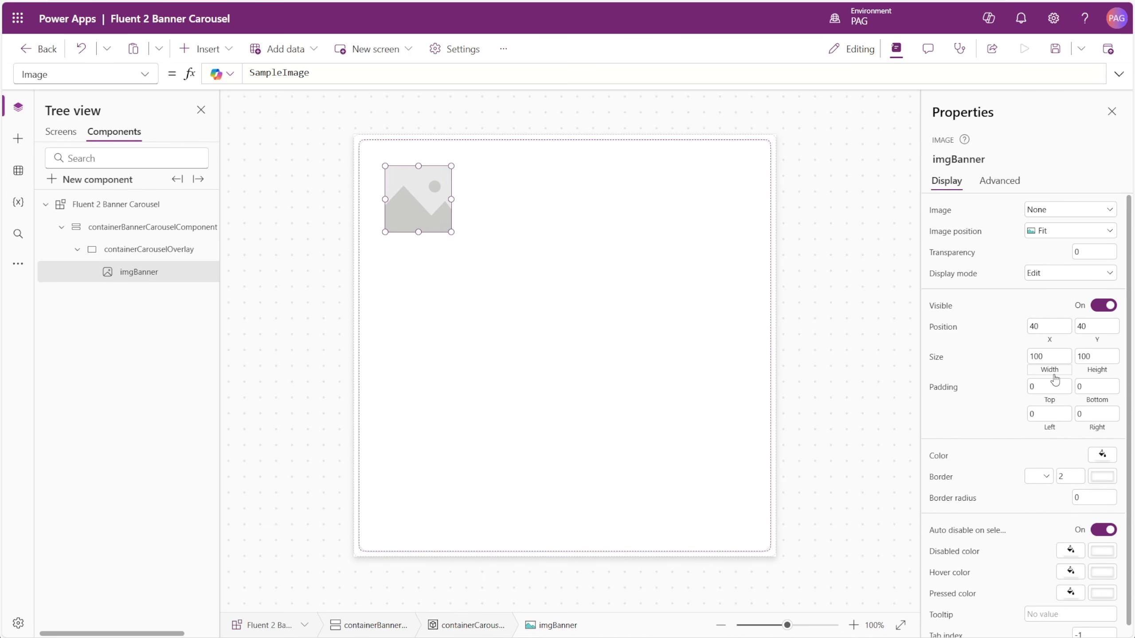
Size imgBanner to its container by setting its width to Parent.Width and its height to Parent.Height
{"action": "left_click", "coordinate": [1053, 372]}
{"action": "type", "text": "Parent.Width"}
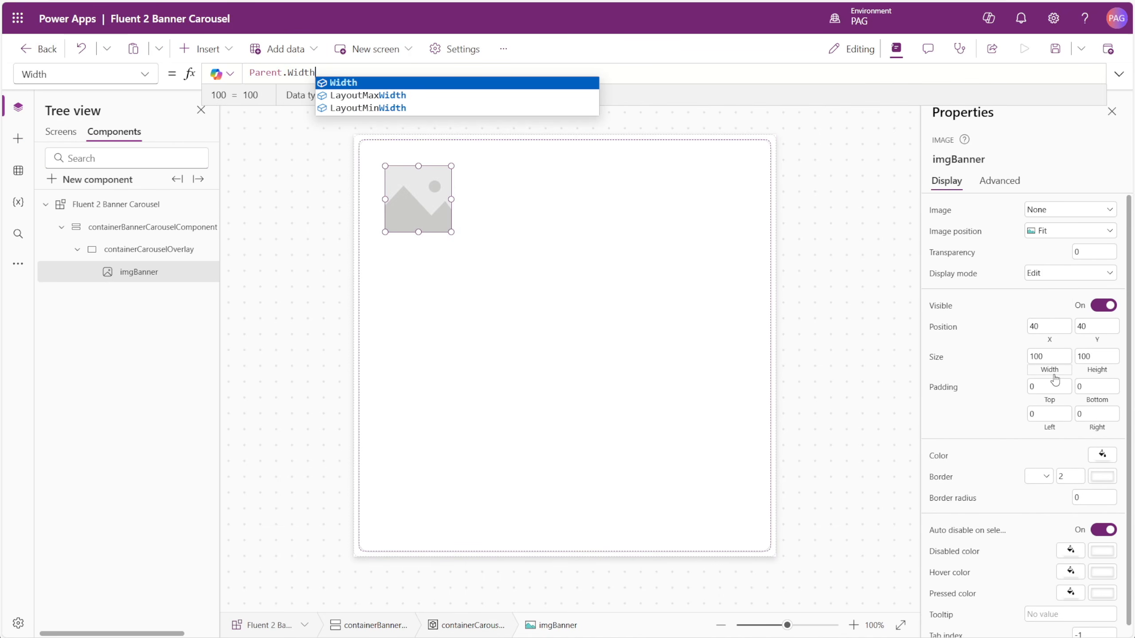
{"action": "key", "text": "Return"}
{"action": "left_click", "coordinate": [1100, 376]}
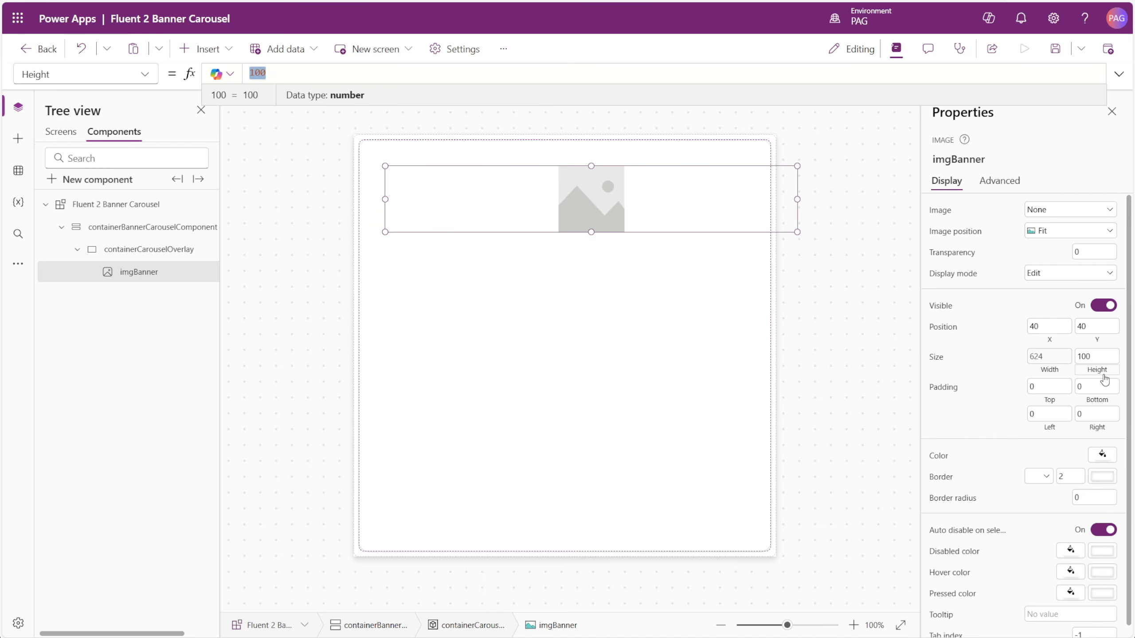
{"action": "type", "text": "Parent.Height"}
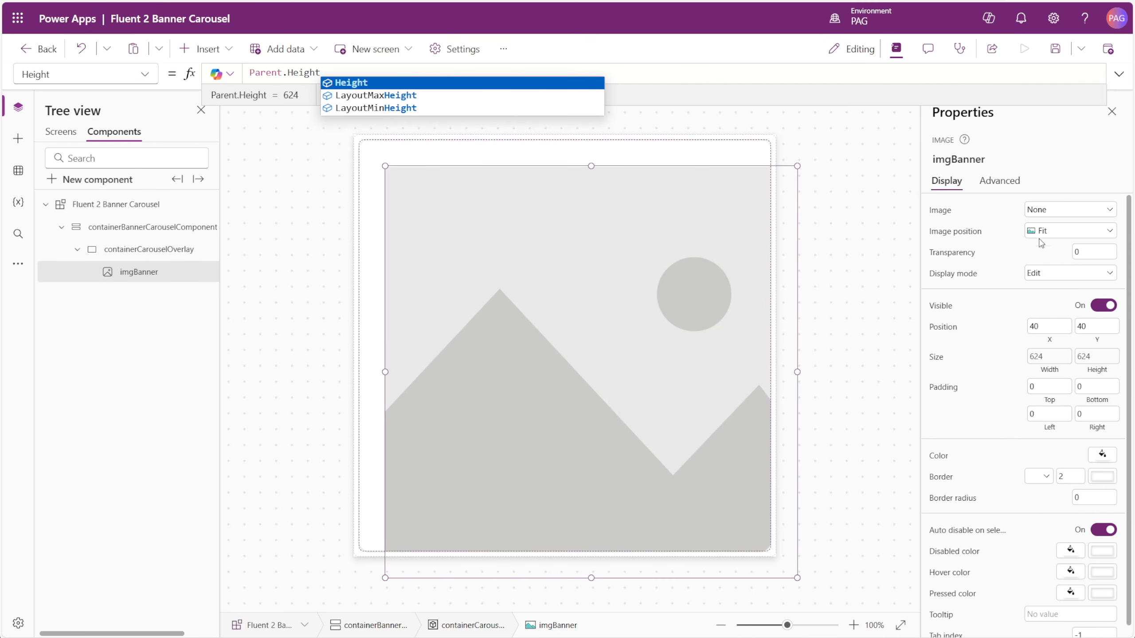
Set the image position of imgBanner to Fill and place it at X 0, Y 0
{"action": "left_click", "coordinate": [1037, 230]}
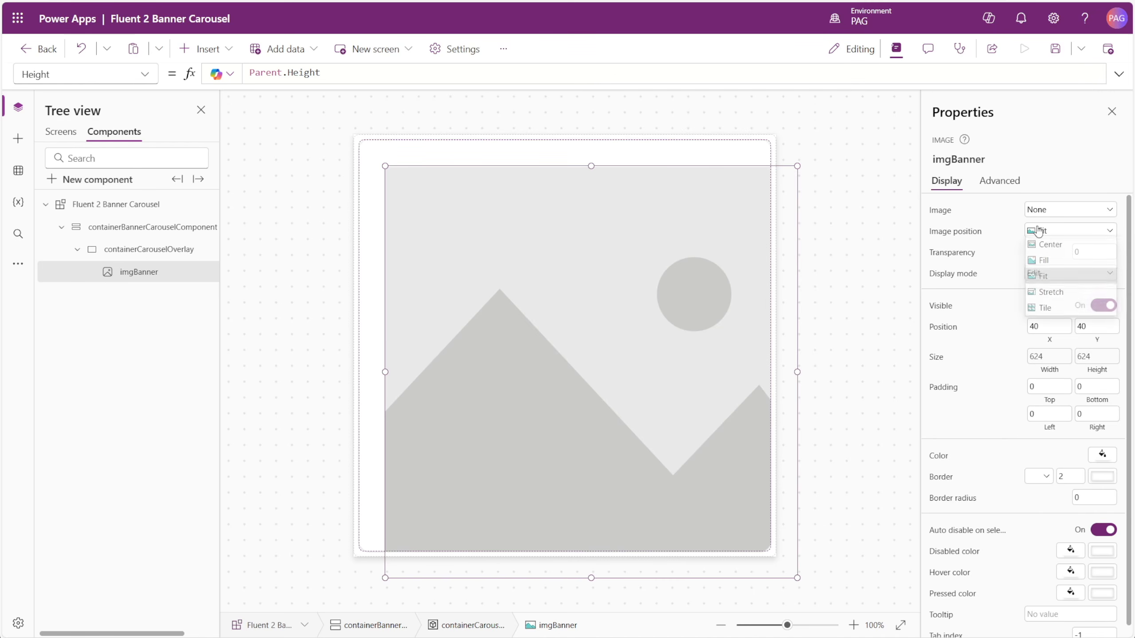
{"action": "left_click", "coordinate": [1036, 260]}
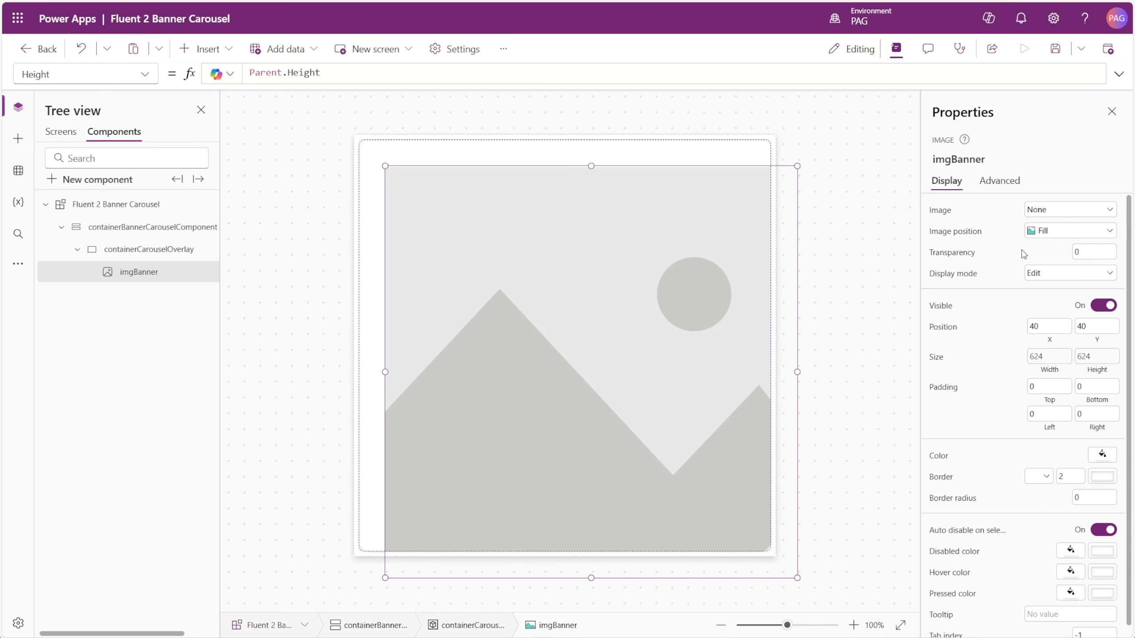
{"action": "left_click", "coordinate": [1043, 323]}
{"action": "type", "text": "0"}
{"action": "left_click", "coordinate": [1083, 326]}
{"action": "type", "text": "0"}
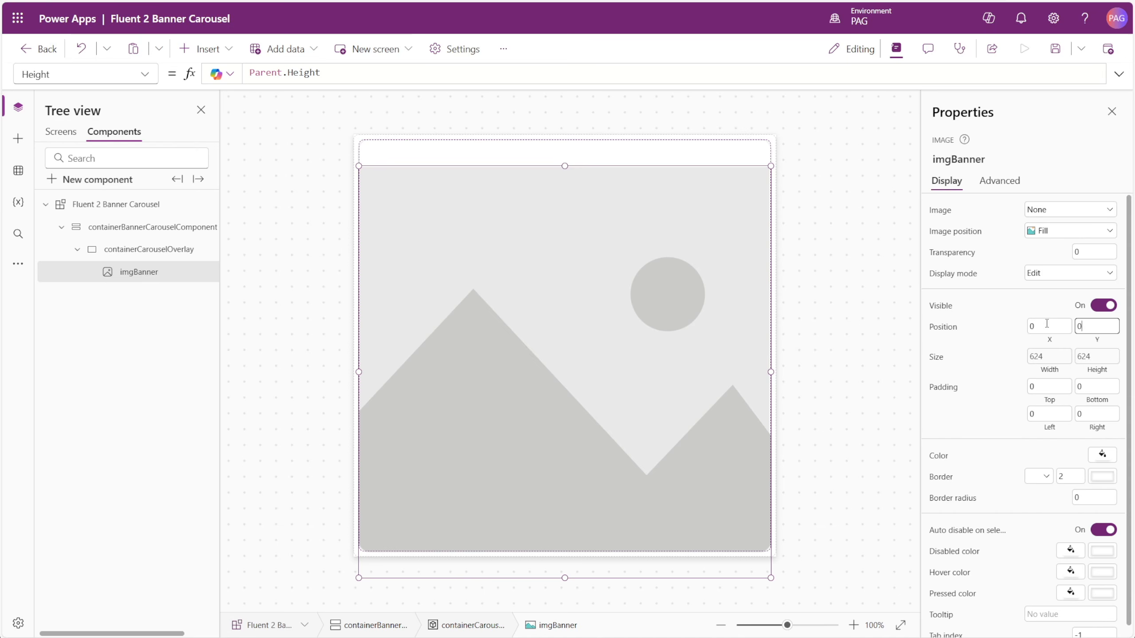
{"action": "left_click", "coordinate": [1015, 327]}
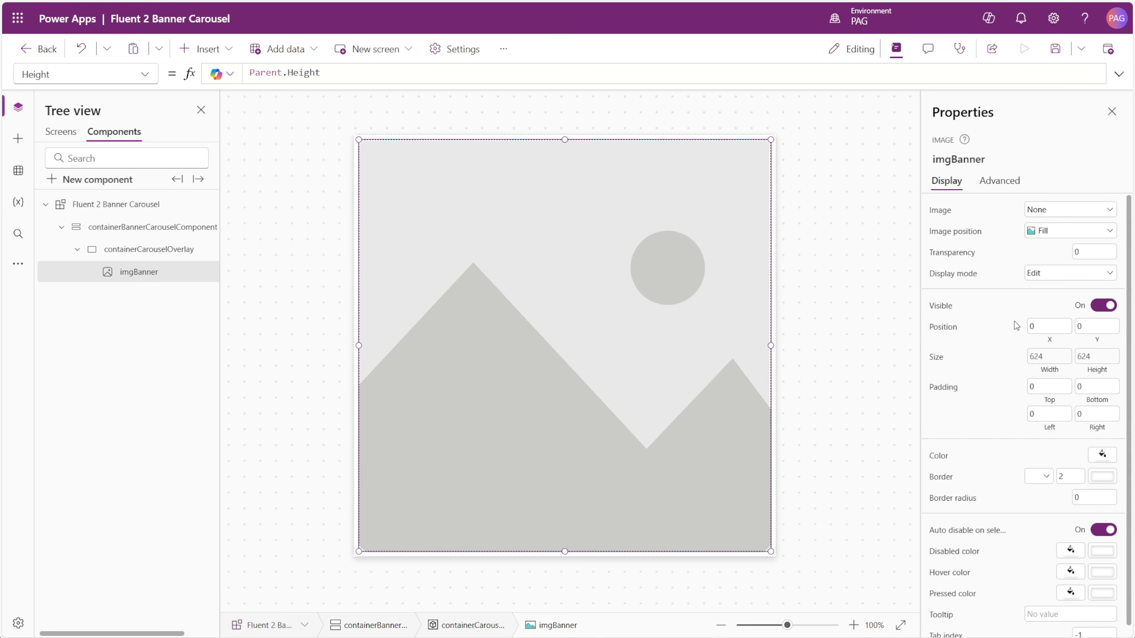
Add a vertical container inside containerCarouselOverlay and rename it containerCarouselContent
{"action": "left_click", "coordinate": [186, 253]}
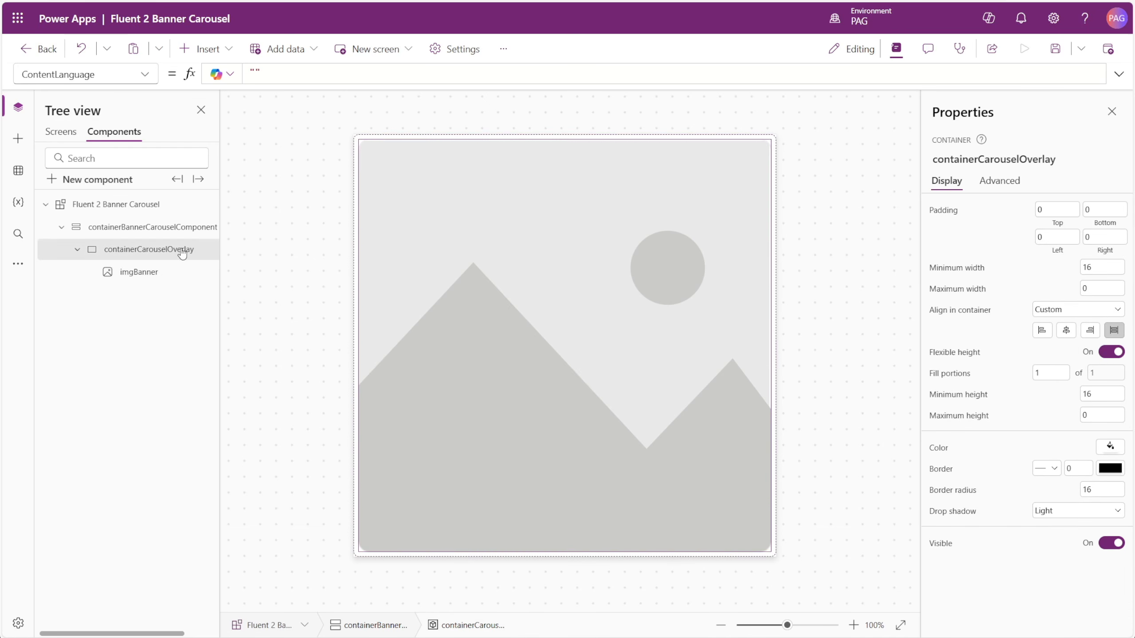
{"action": "left_click", "coordinate": [18, 138]}
{"action": "left_click", "coordinate": [91, 135]}
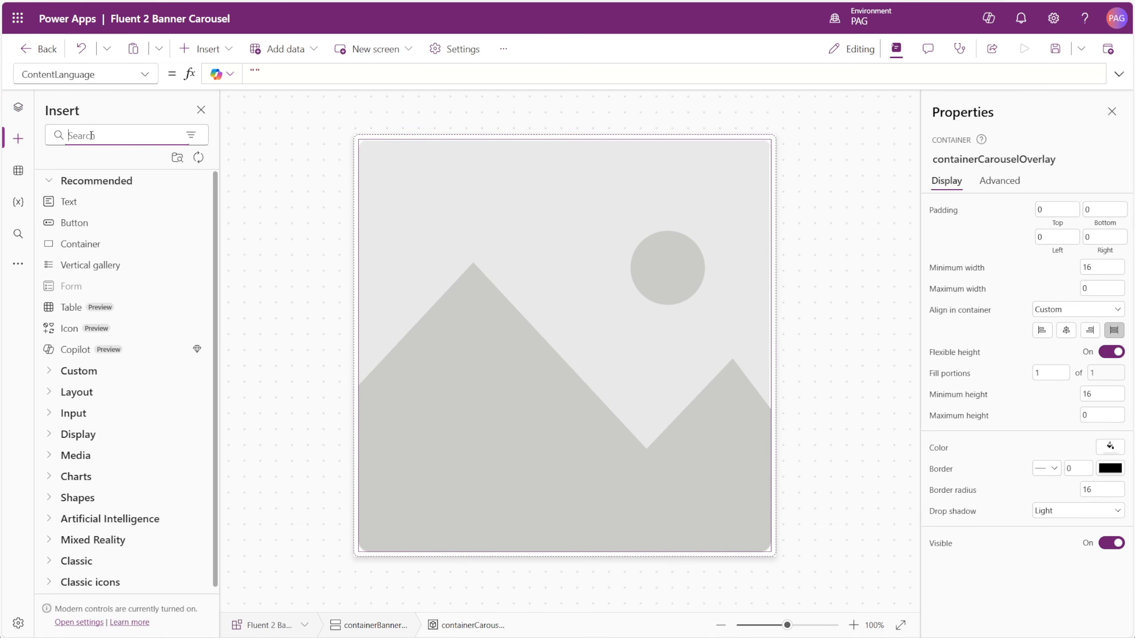
{"action": "type", "text": "vert"}
{"action": "left_click", "coordinate": [91, 199]}
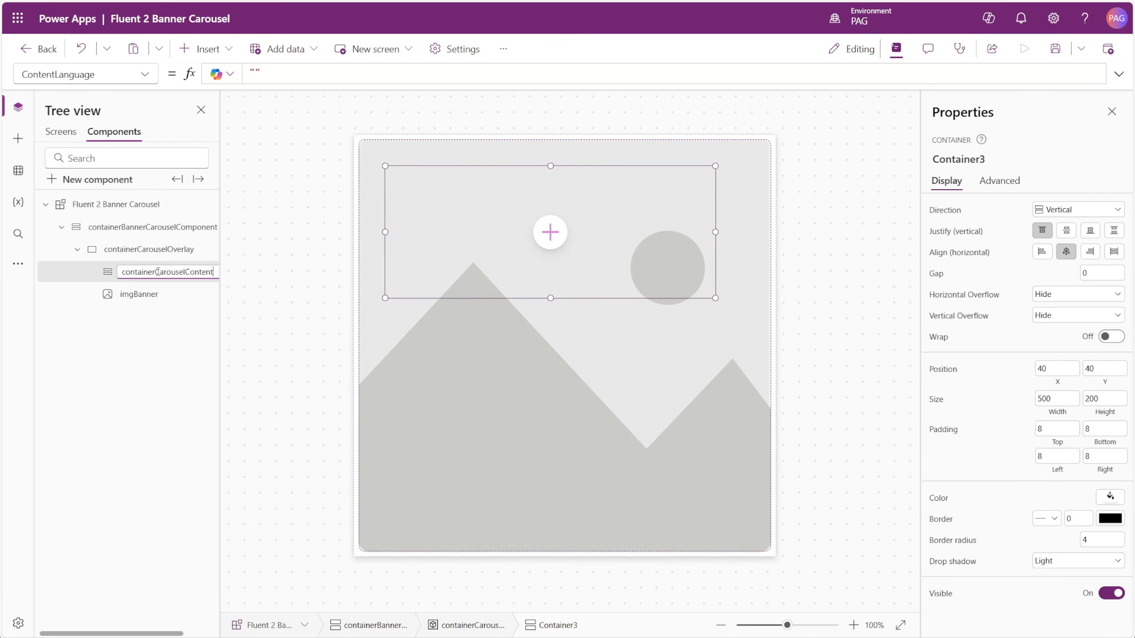
{"action": "key", "text": "Return"}
Set the gap of containerCarouselContent to 16 and its padding to 16 on all four sides
{"action": "left_click", "coordinate": [1090, 273]}
{"action": "type", "text": "16"}
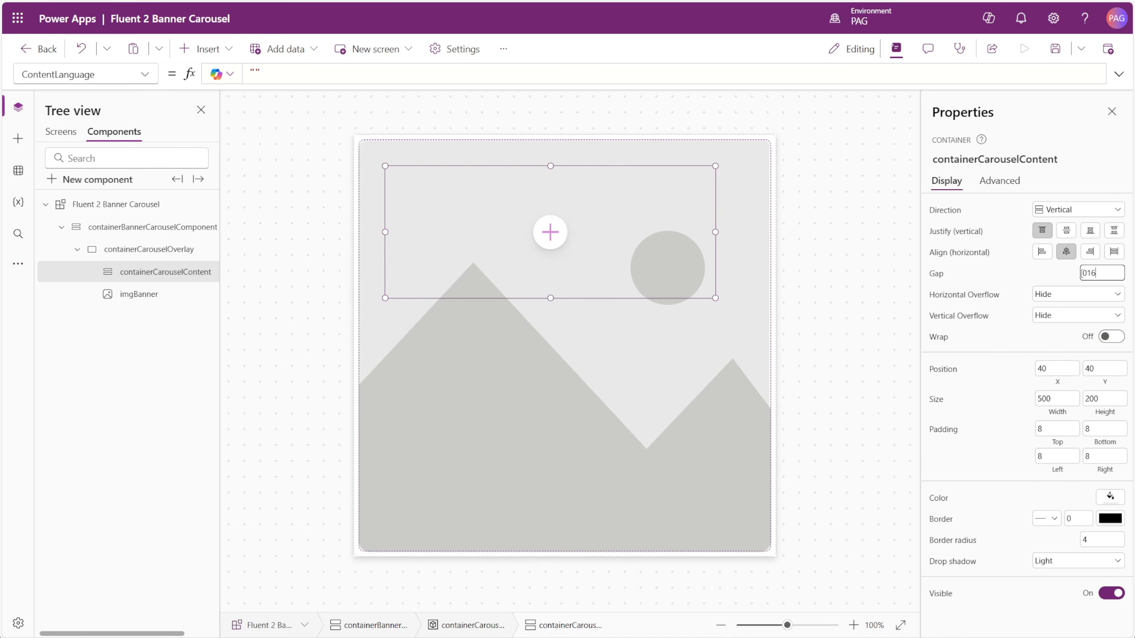
{"action": "left_click", "coordinate": [1057, 429]}
{"action": "type", "text": "16"}
{"action": "key", "text": "Tab"}
{"action": "type", "text": "16"}
{"action": "key", "text": "Tab"}
{"action": "type", "text": "16"}
{"action": "key", "text": "Tab"}
{"action": "type", "text": "16"}
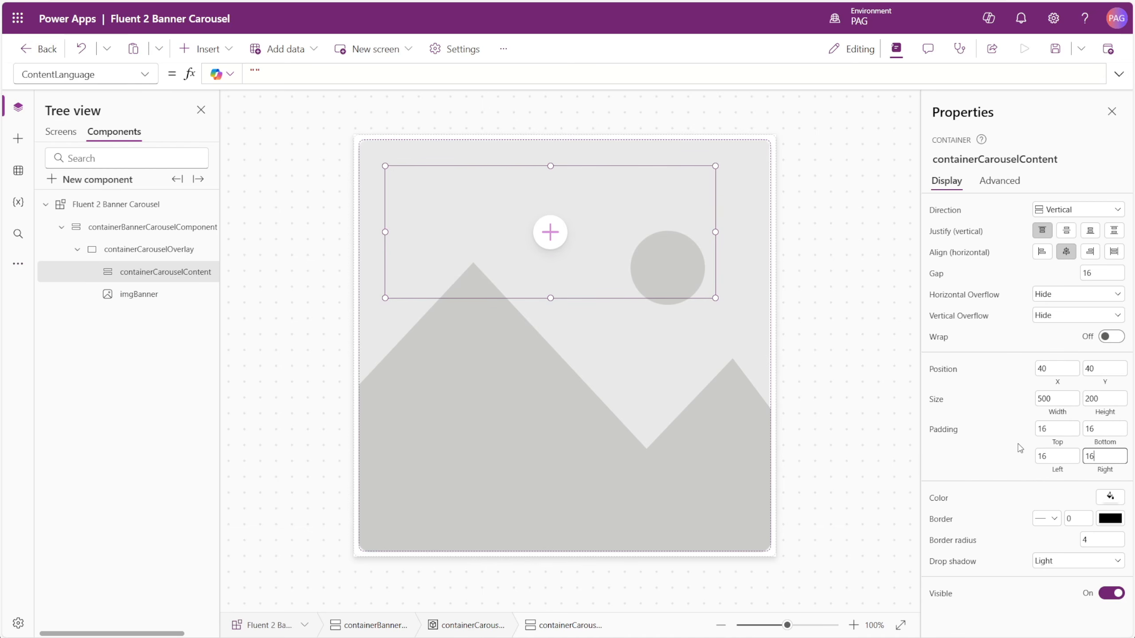
{"action": "left_click", "coordinate": [1026, 429]}
Set the X position of containerCarouselContent to Min(Parent.Width/2 - Self.Width/2, 40)
{"action": "left_click", "coordinate": [1051, 382]}
{"action": "key", "text": "ctrl+a"}
{"action": "type", "text": "Mi"}
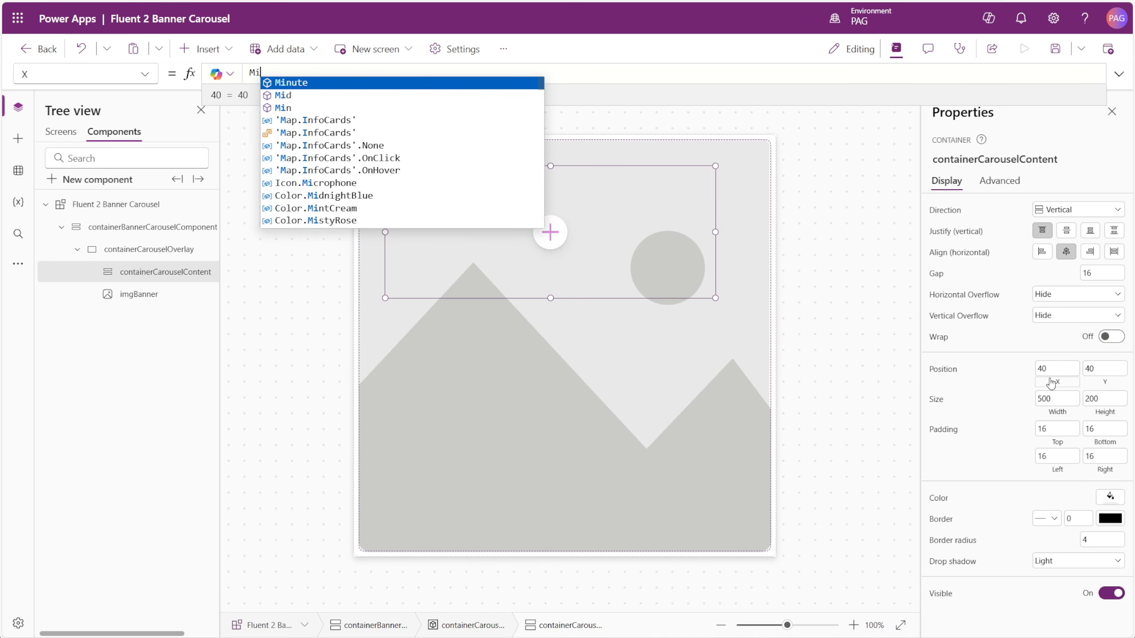
{"action": "type", "text": "n(Pa"}
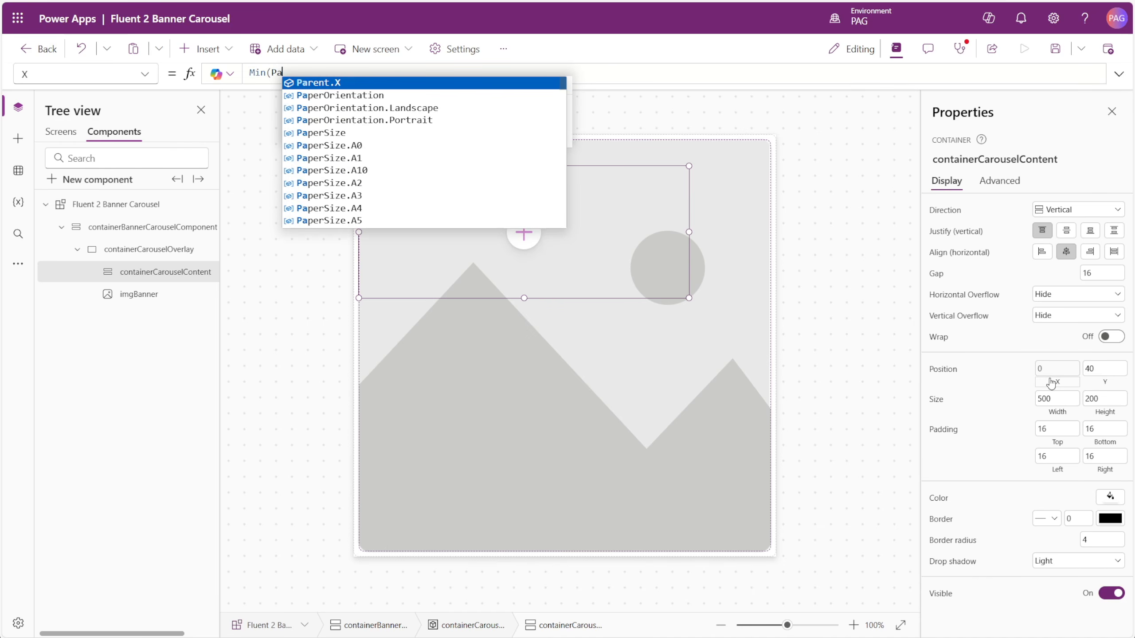
{"action": "type", "text": "rent.Width/2 -"}
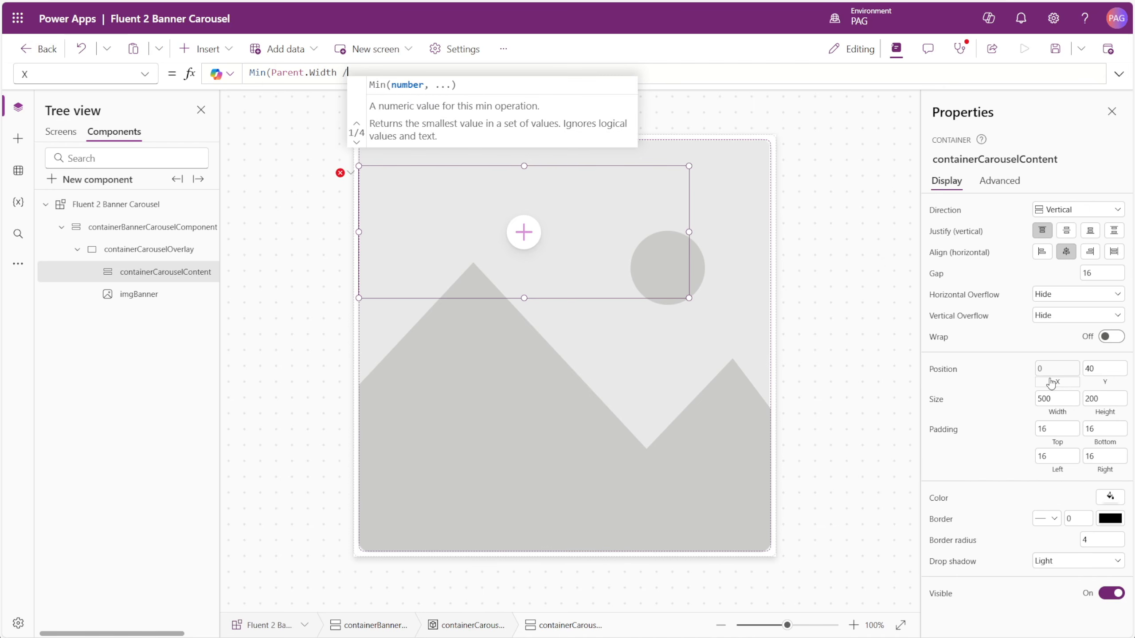
{"action": "type", "text": " Self."}
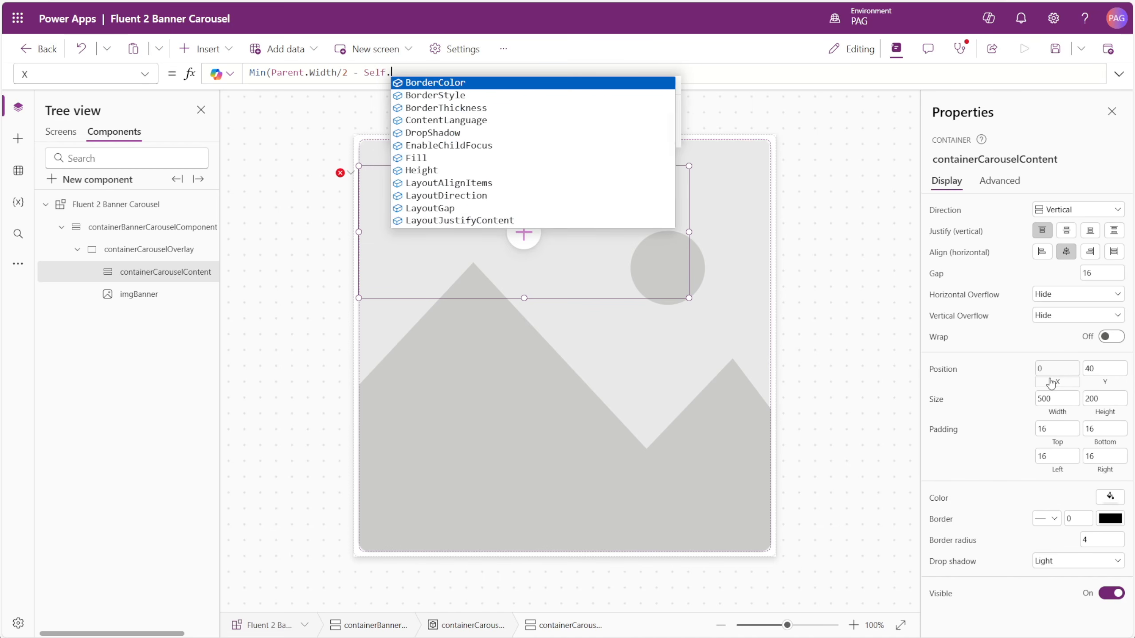
{"action": "type", "text": "Width/2, 40)"}
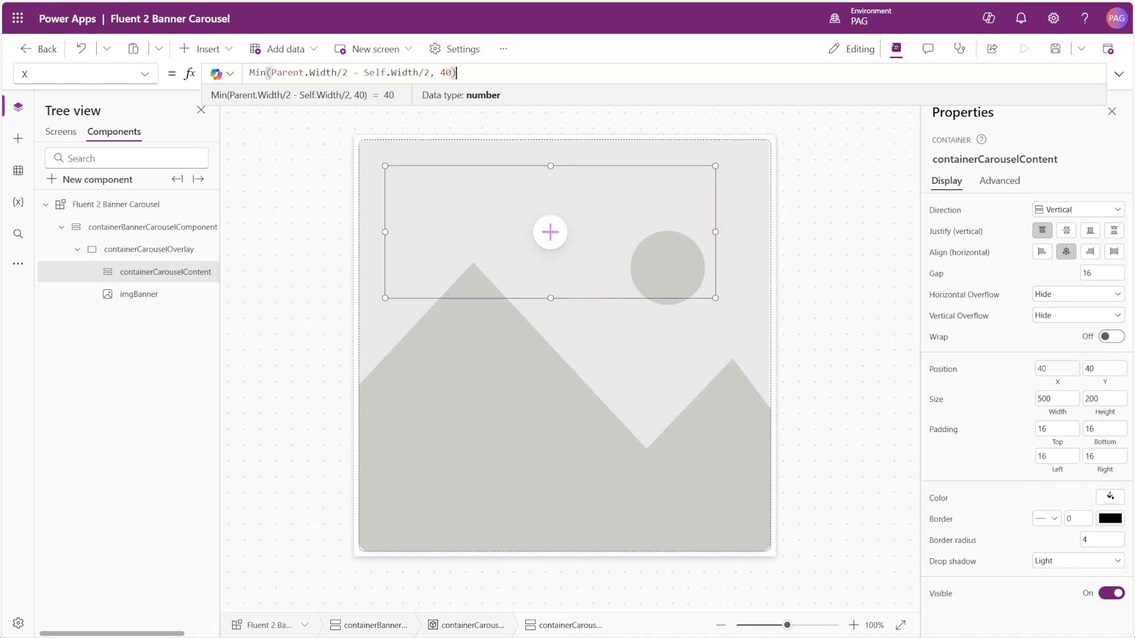
Center containerCarouselContent vertically by setting its Y position to Parent.Height/2 - Self.Height/2
{"action": "left_click", "coordinate": [1103, 387]}
{"action": "type", "text": "P"}
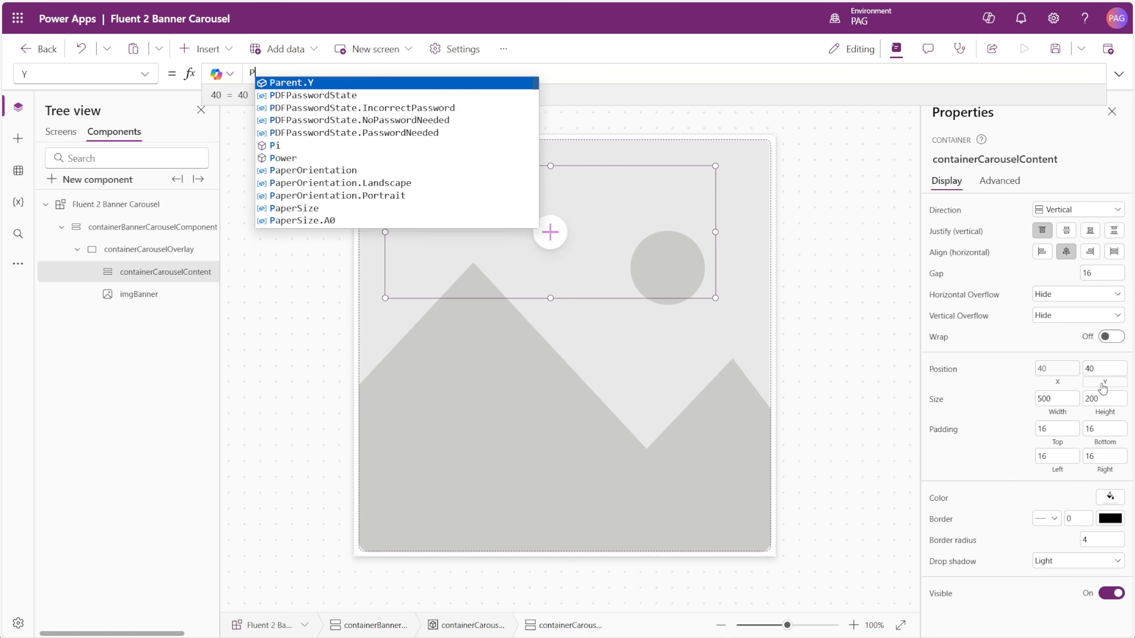
{"action": "type", "text": "arent.Height/2"}
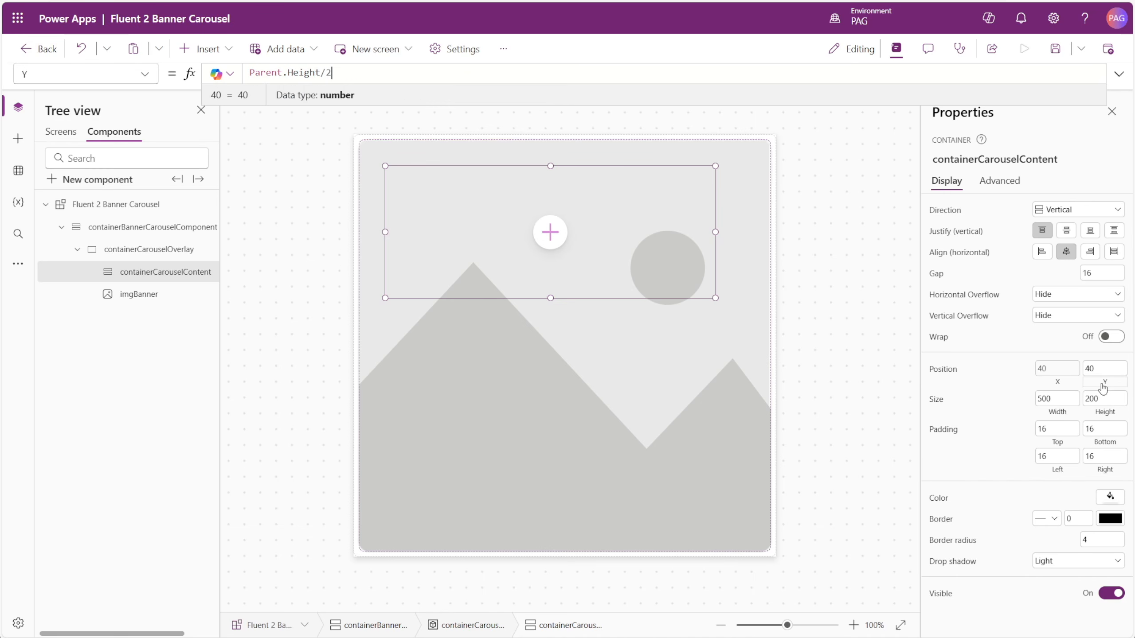
{"action": "type", "text": " - Self.Height/2"}
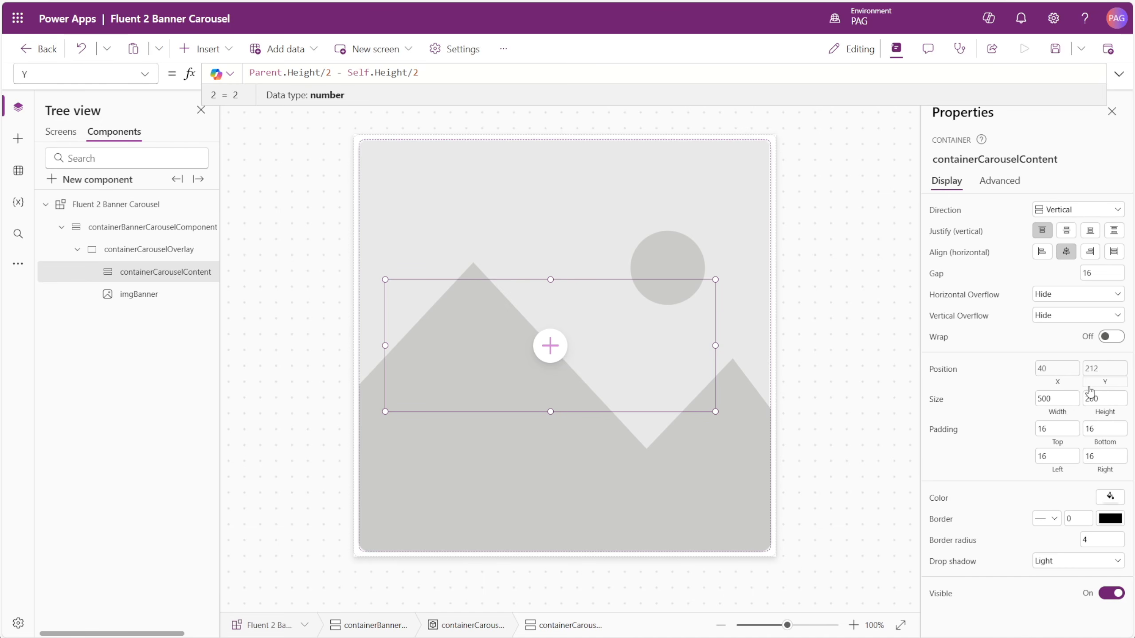
Set the width of containerCarouselContent to Min(Parent.Width - 40, 350)
{"action": "left_click", "coordinate": [1059, 412]}
{"action": "type", "text": "Min"}
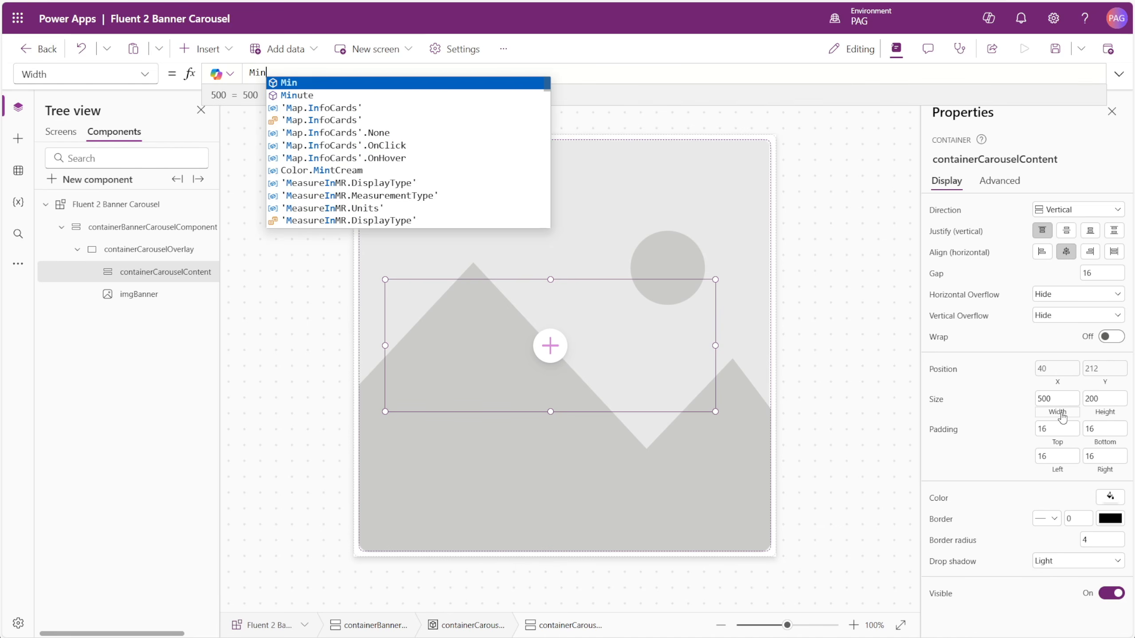
{"action": "type", "text": "(Parent.Width - 40"}
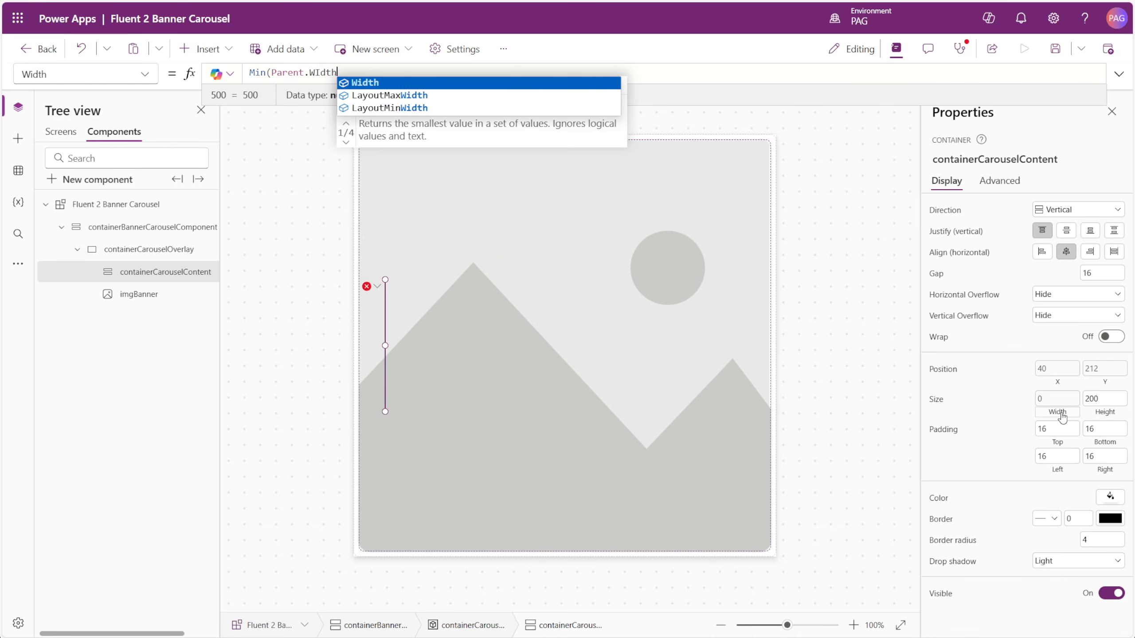
{"action": "type", "text": ", 350)"}
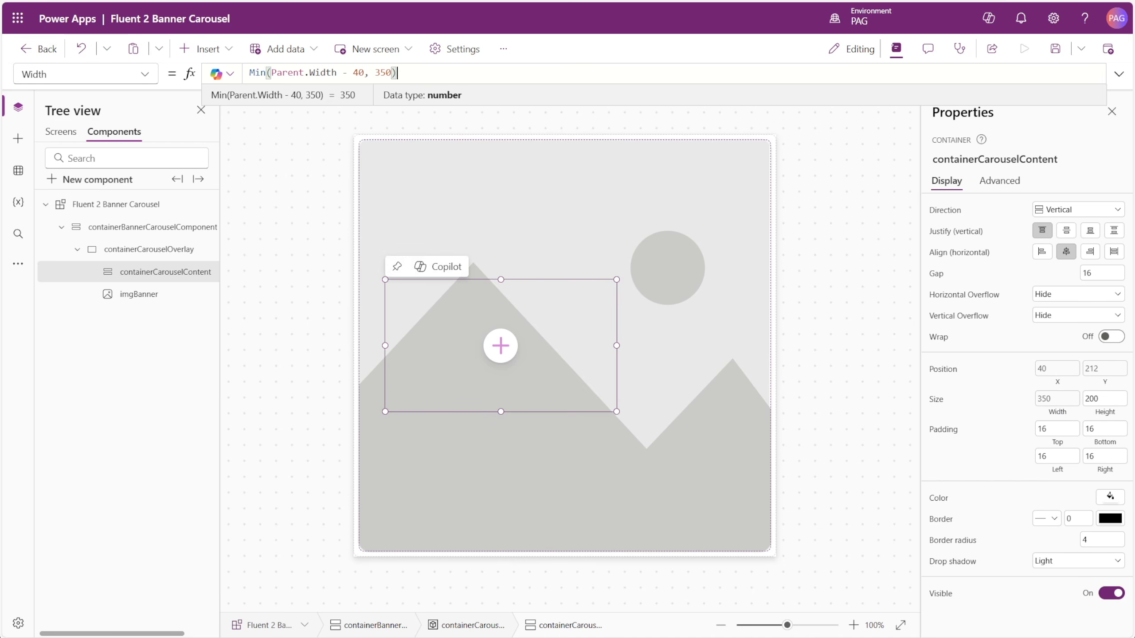
Fill containerCarouselContent with white and set its border radius to 12
{"action": "left_click", "coordinate": [1110, 497]}
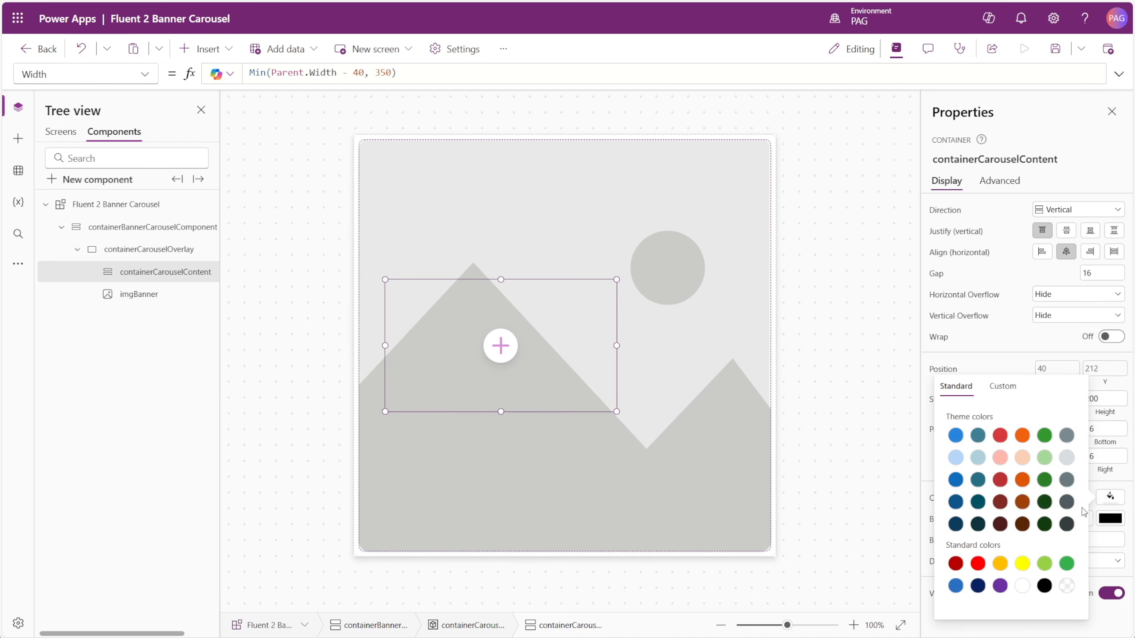
{"action": "left_click", "coordinate": [1022, 586]}
{"action": "double_click", "coordinate": [1092, 538]}
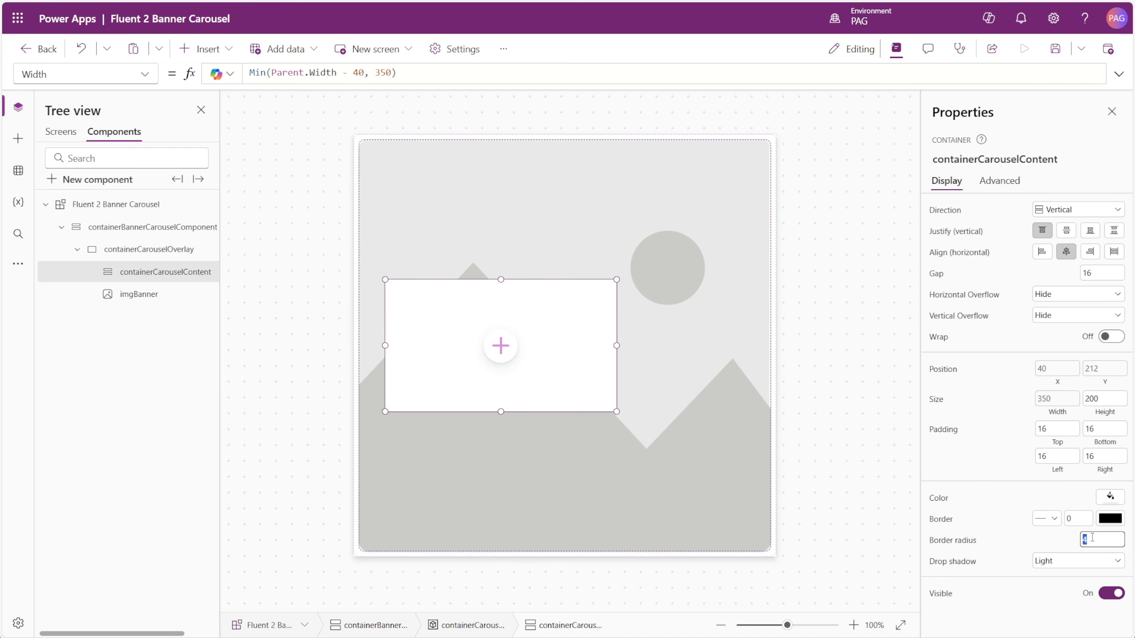
{"action": "type", "text": "12"}
{"action": "key", "text": "Return"}
Insert a text control inside containerCarouselContent and rename it lblCarouselTitle
{"action": "left_click", "coordinate": [500, 345]}
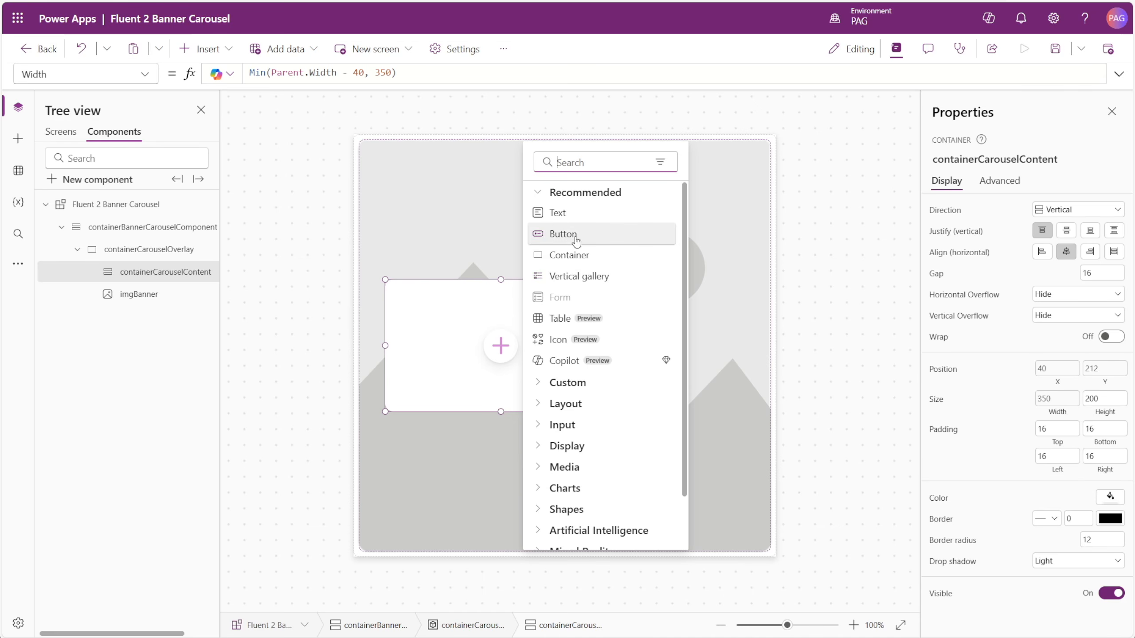
{"action": "left_click", "coordinate": [565, 221]}
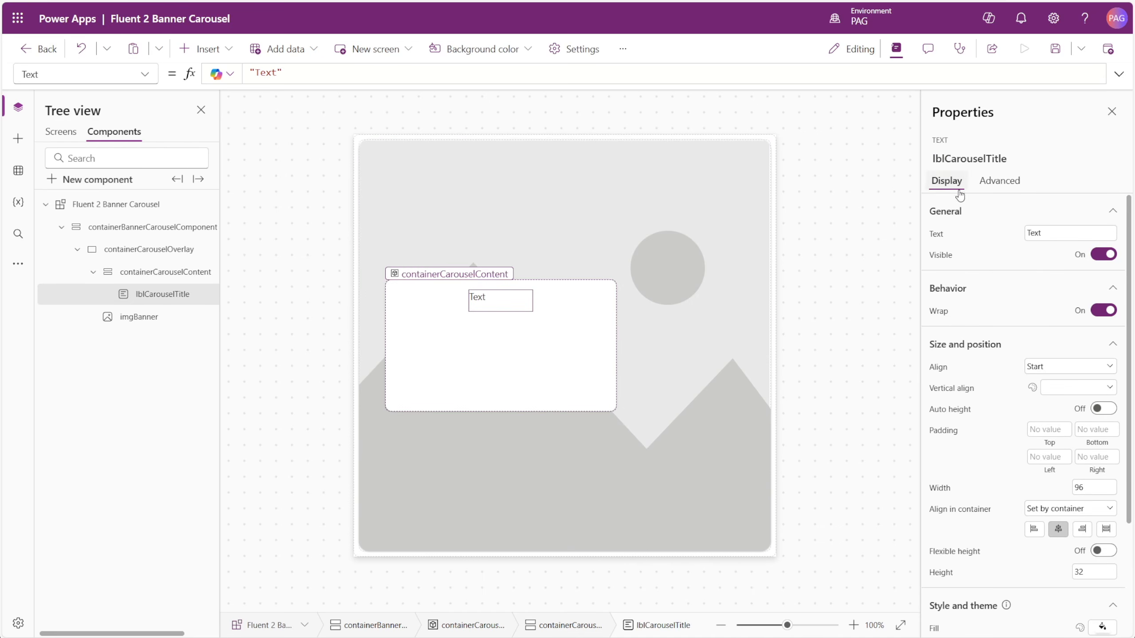
Turn on auto height for lblCarouselTitle and stretch it across its container with a minimum width of 0
{"action": "scroll", "coordinate": [1046, 337], "scroll_direction": "down", "scroll_amount": 1}
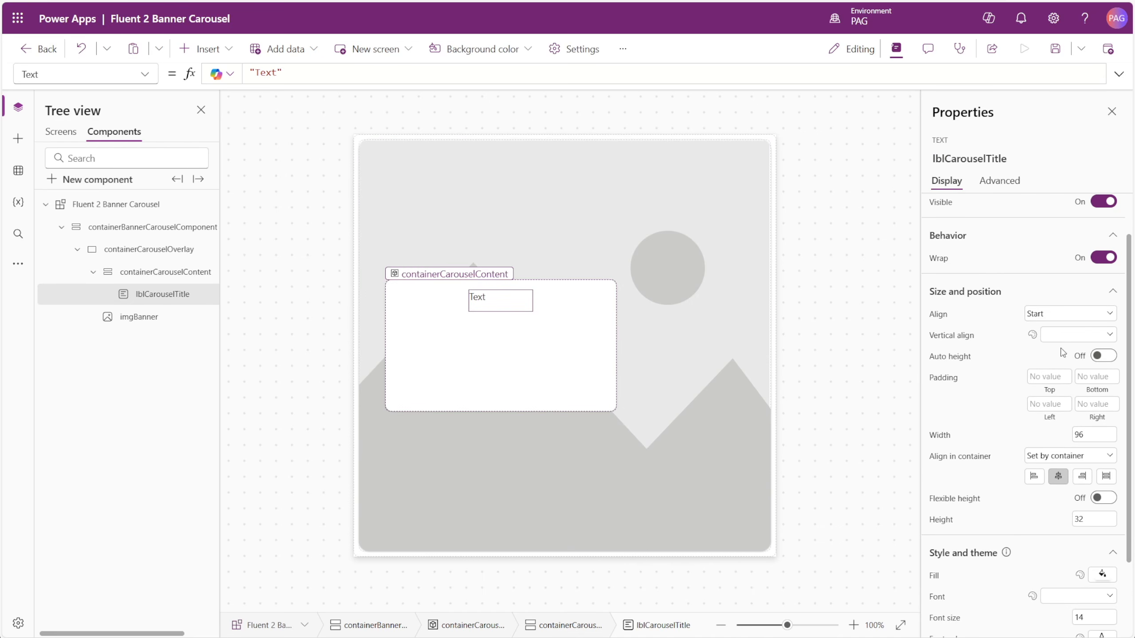
{"action": "left_click", "coordinate": [1103, 356]}
{"action": "scroll", "coordinate": [1100, 377], "scroll_direction": "down", "scroll_amount": 2}
{"action": "left_click", "coordinate": [1104, 380]}
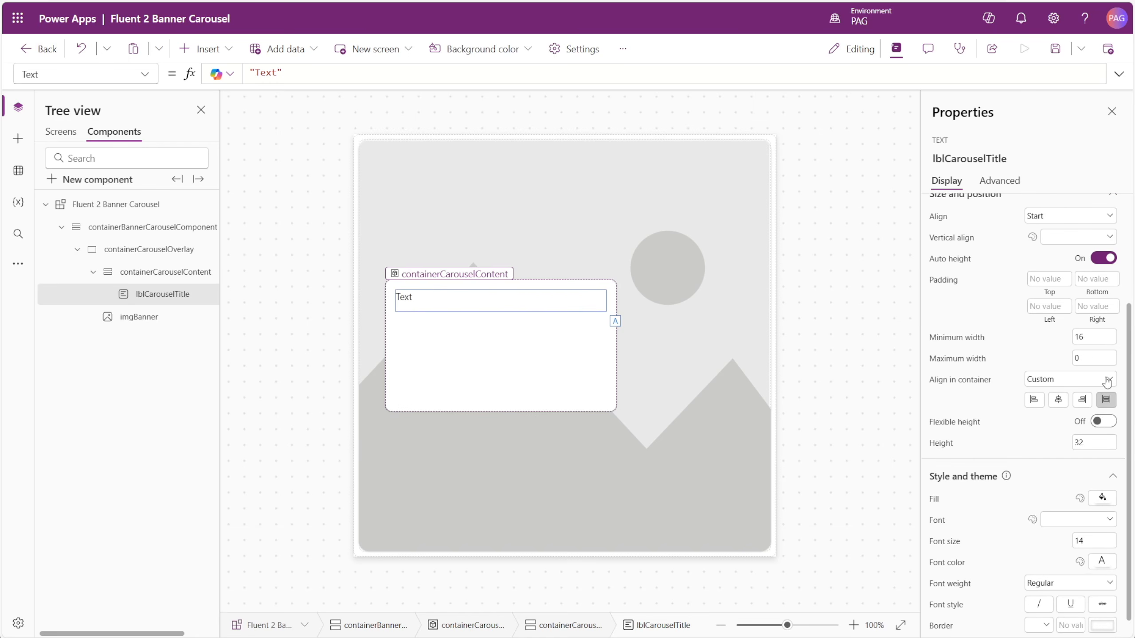
{"action": "left_click", "coordinate": [1089, 339]}
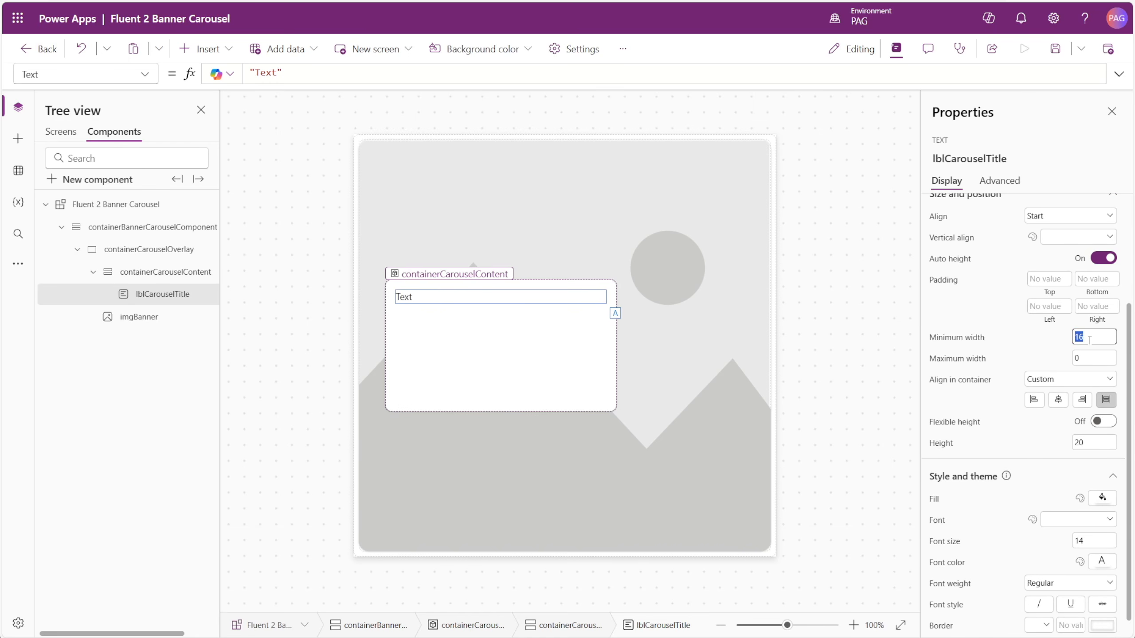
{"action": "type", "text": "0"}
{"action": "scroll", "coordinate": [1055, 362], "scroll_direction": "down", "scroll_amount": 1}
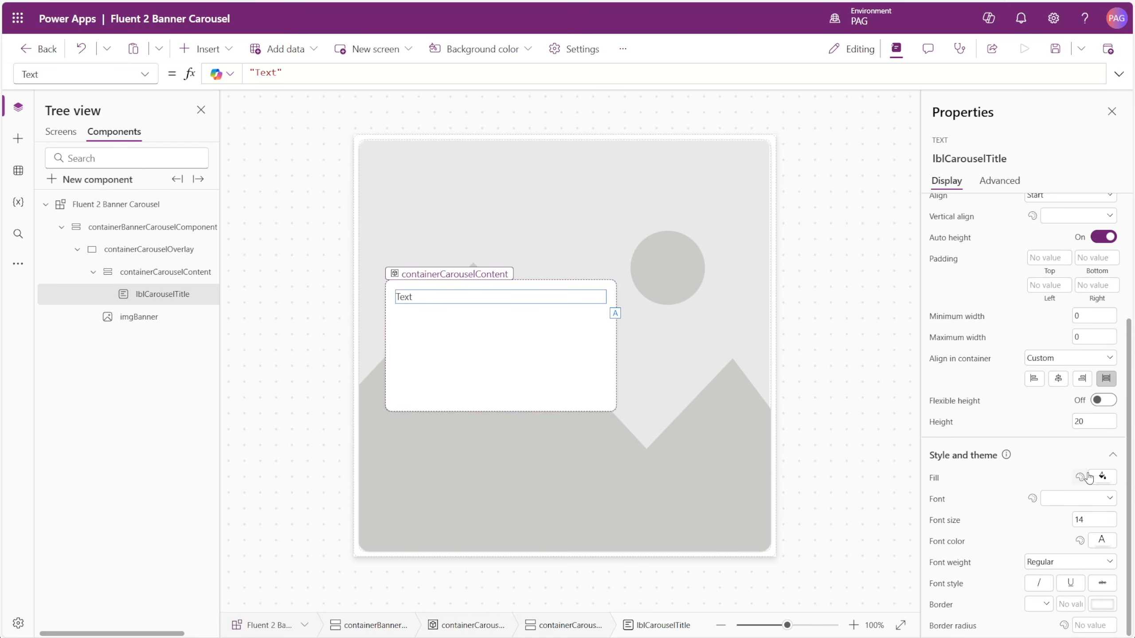
Set the font size of lblCarouselTitle to 20 and give it a heavier font weight
{"action": "left_click", "coordinate": [1095, 519]}
{"action": "key", "text": "BackSpace"}
{"action": "key", "text": "BackSpace"}
{"action": "type", "text": "20"}
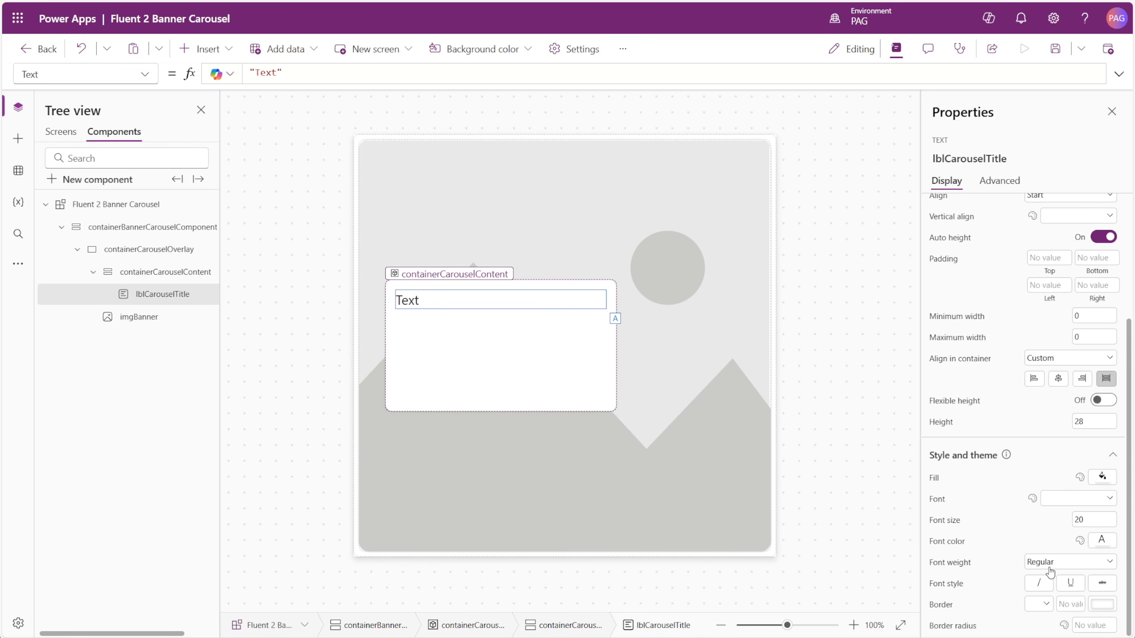
{"action": "left_click", "coordinate": [1047, 564]}
{"action": "left_click", "coordinate": [1045, 531]}
Insert a second text control inside containerCarouselContent and rename it lblCarouselDescription
{"action": "left_click", "coordinate": [476, 335]}
{"action": "left_click", "coordinate": [17, 139]}
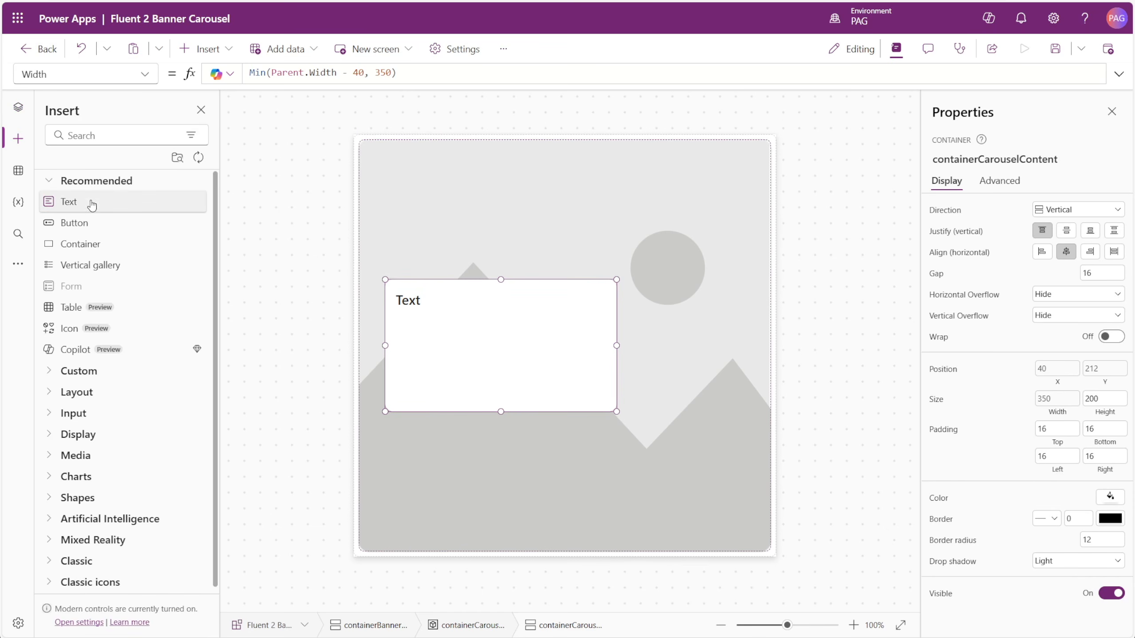
{"action": "left_click", "coordinate": [91, 204]}
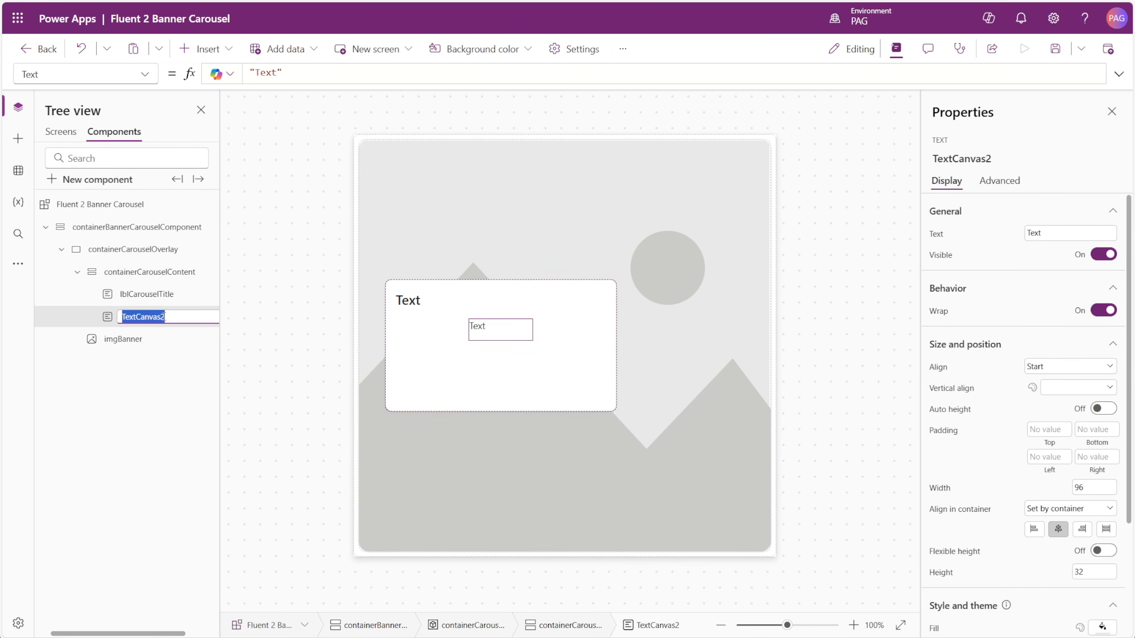
{"action": "key", "text": "BackSpace"}
{"action": "type", "text": "lblCarouselDescription"}
{"action": "key", "text": "Return"}
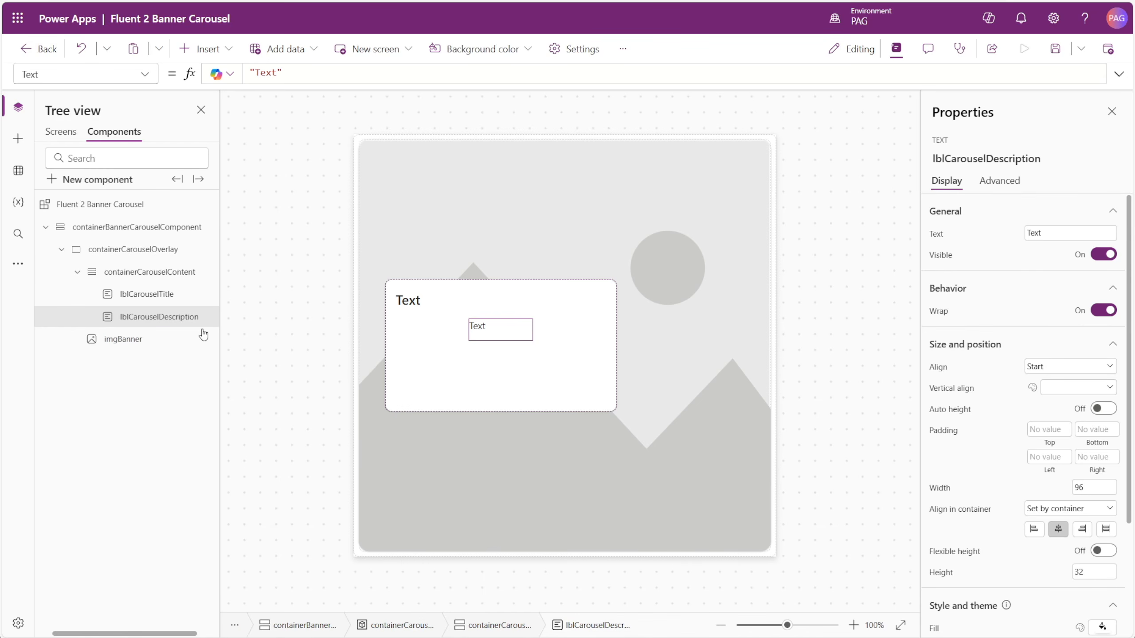
Turn on auto height for lblCarouselDescription and stretch it across its container with a minimum width of 0
{"action": "left_click", "coordinate": [1100, 409]}
{"action": "left_click", "coordinate": [1106, 529]}
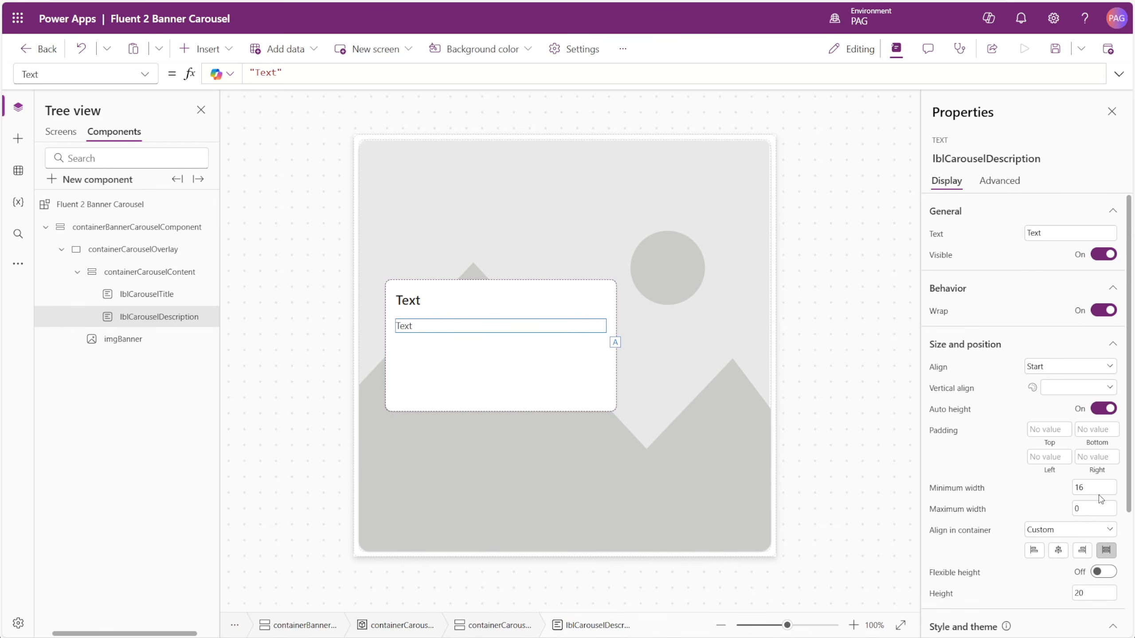
{"action": "left_click", "coordinate": [1096, 489]}
{"action": "left_click", "coordinate": [1052, 494]}
{"action": "scroll", "coordinate": [1044, 491], "scroll_direction": "down", "scroll_amount": 4}
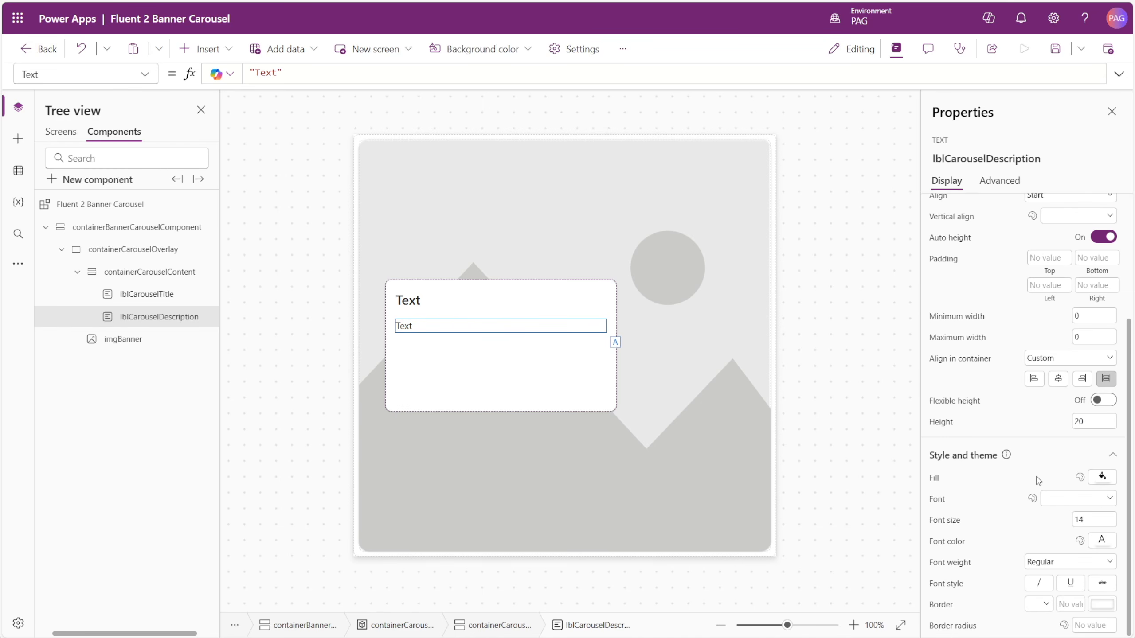
Insert a button inside containerCarouselContent and rename it btnCarouselAction
{"action": "left_click", "coordinate": [18, 139]}
{"action": "left_click", "coordinate": [74, 223]}
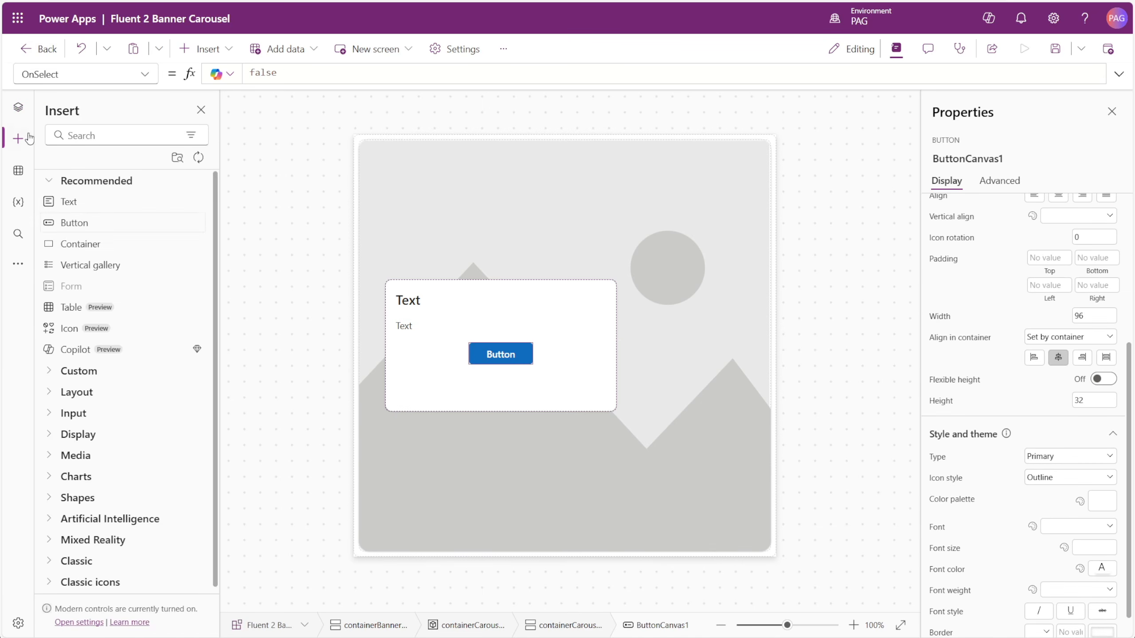
{"action": "left_click", "coordinate": [17, 107]}
{"action": "double_click", "coordinate": [157, 339]}
{"action": "type", "text": "btn"}
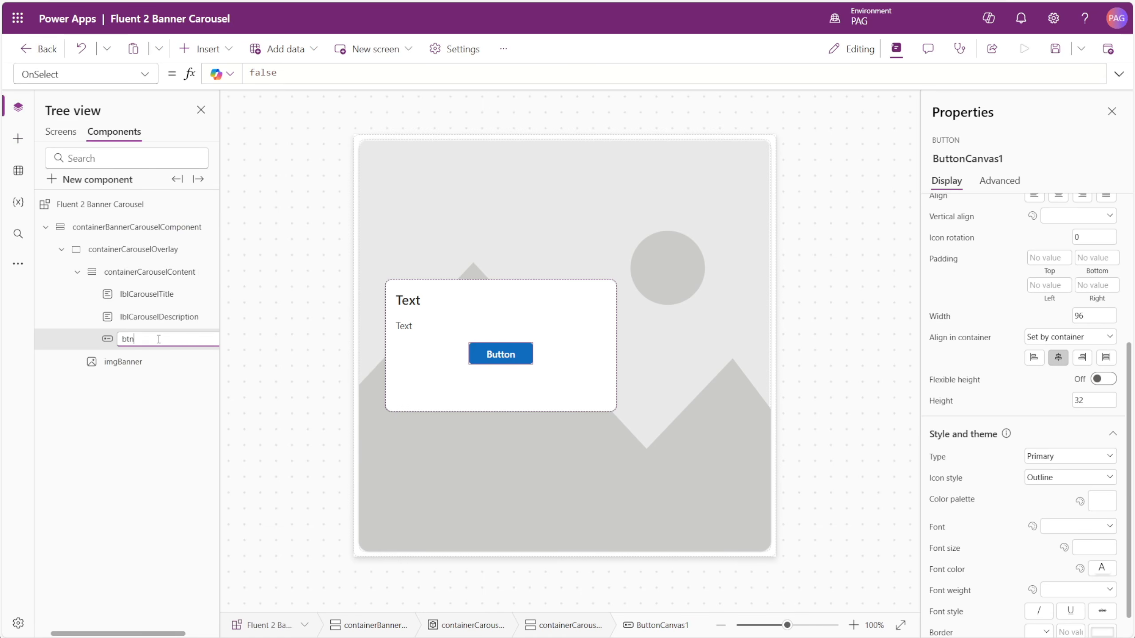
{"action": "type", "text": "CarouselAction"}
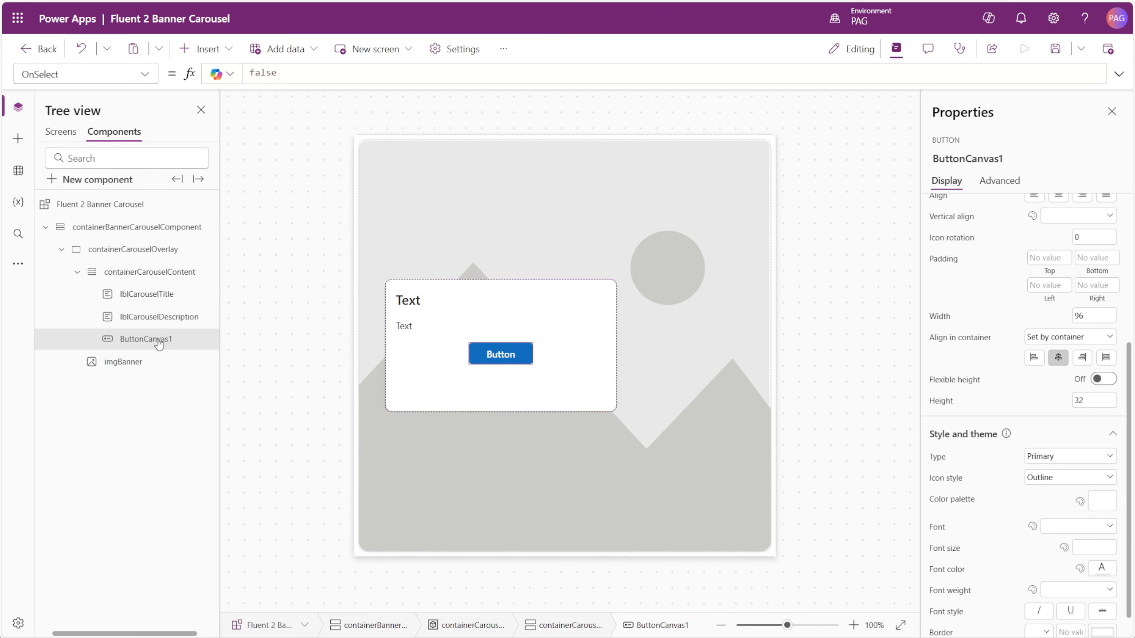
{"action": "key", "text": "Return"}
Set the Visible property of btnCarouselAction to the formula !IsBlank(Self.Text)
{"action": "scroll", "coordinate": [976, 262], "scroll_direction": "up", "scroll_amount": 5}
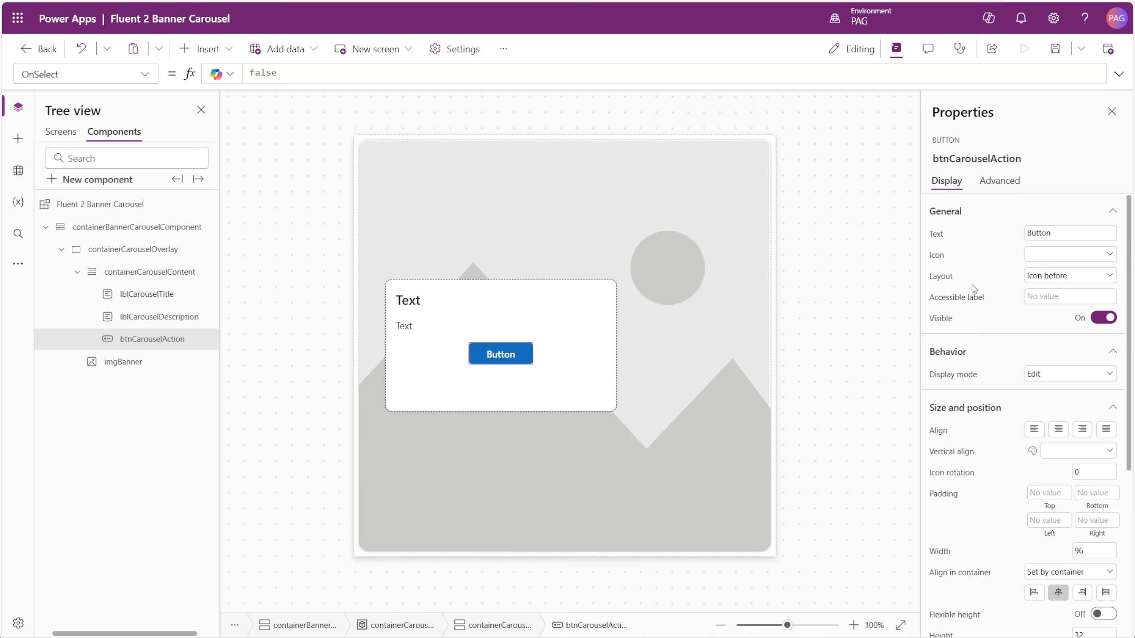
{"action": "left_click", "coordinate": [941, 318]}
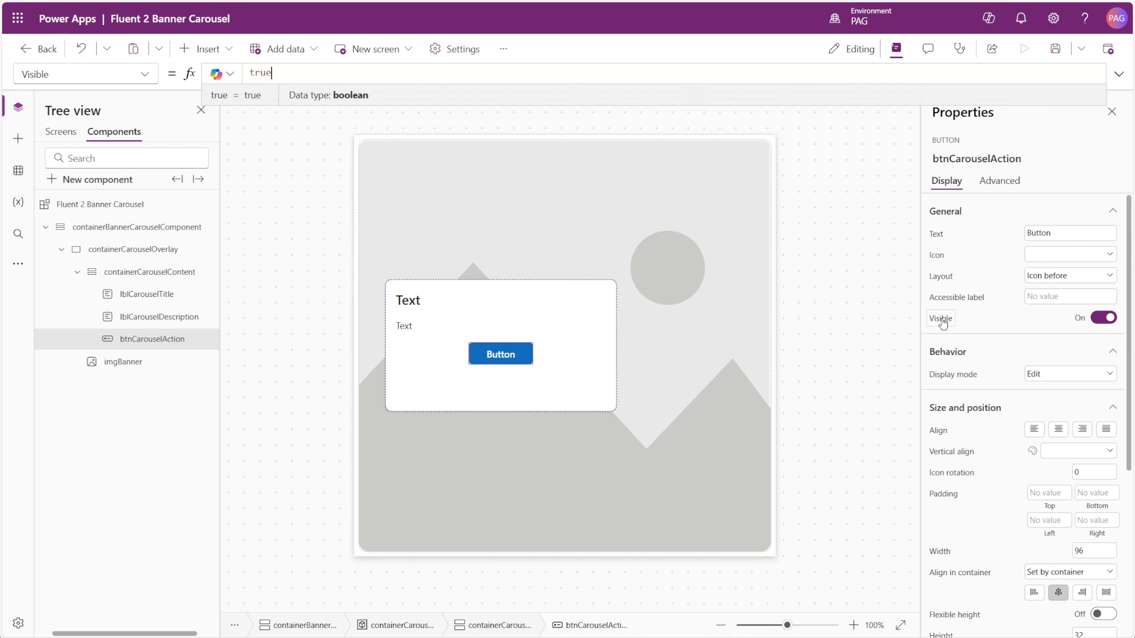
{"action": "double_click", "coordinate": [265, 72]}
{"action": "type", "text": "!I"}
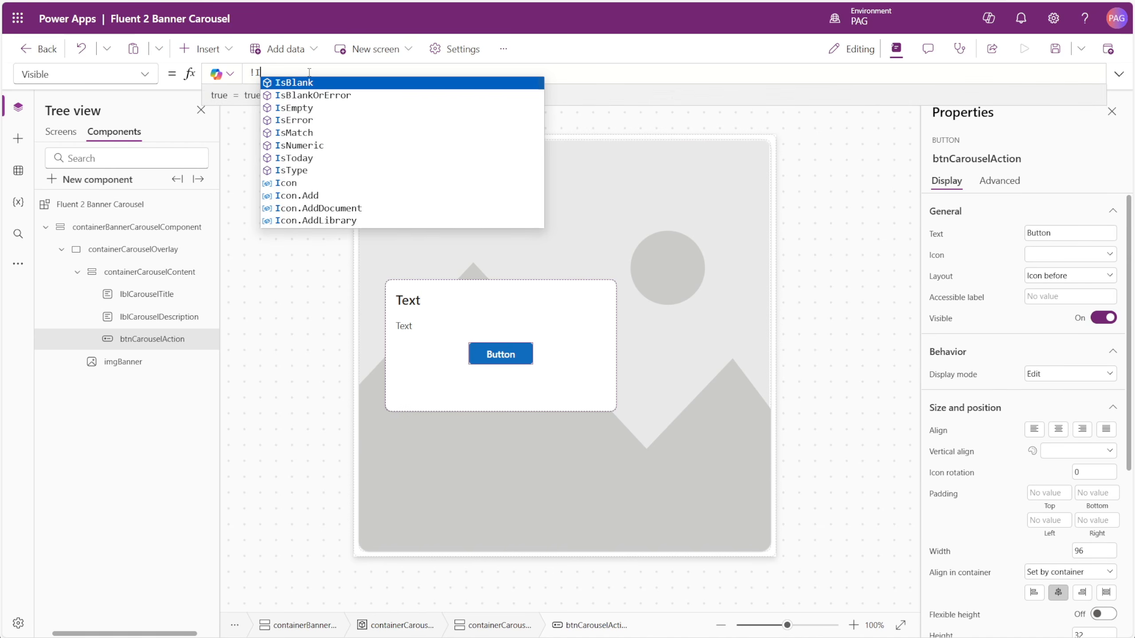
{"action": "type", "text": "sBlank(Self.Text)"}
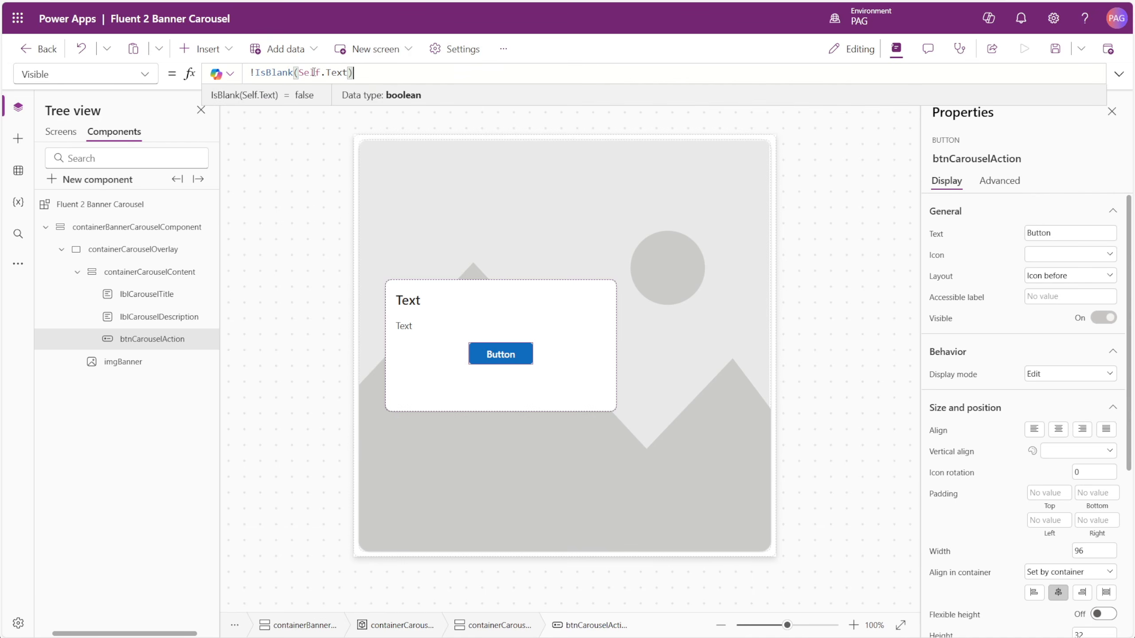
Set the left and right padding of btnCarouselAction to 0
{"action": "scroll", "coordinate": [1060, 378], "scroll_direction": "down", "scroll_amount": 4}
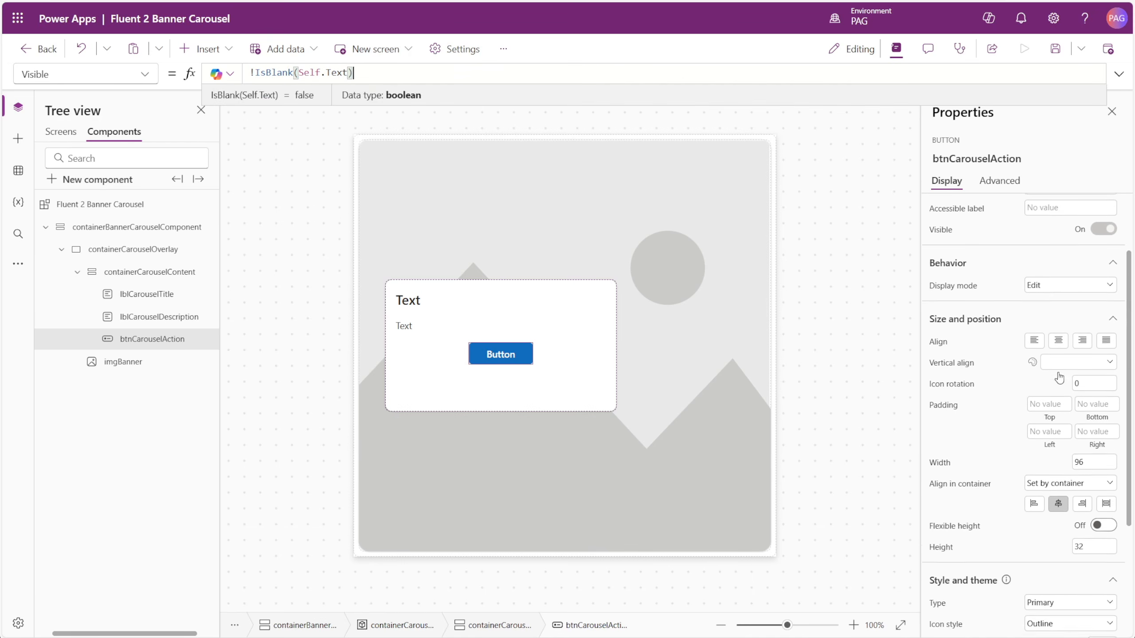
{"action": "left_click", "coordinate": [1059, 363]}
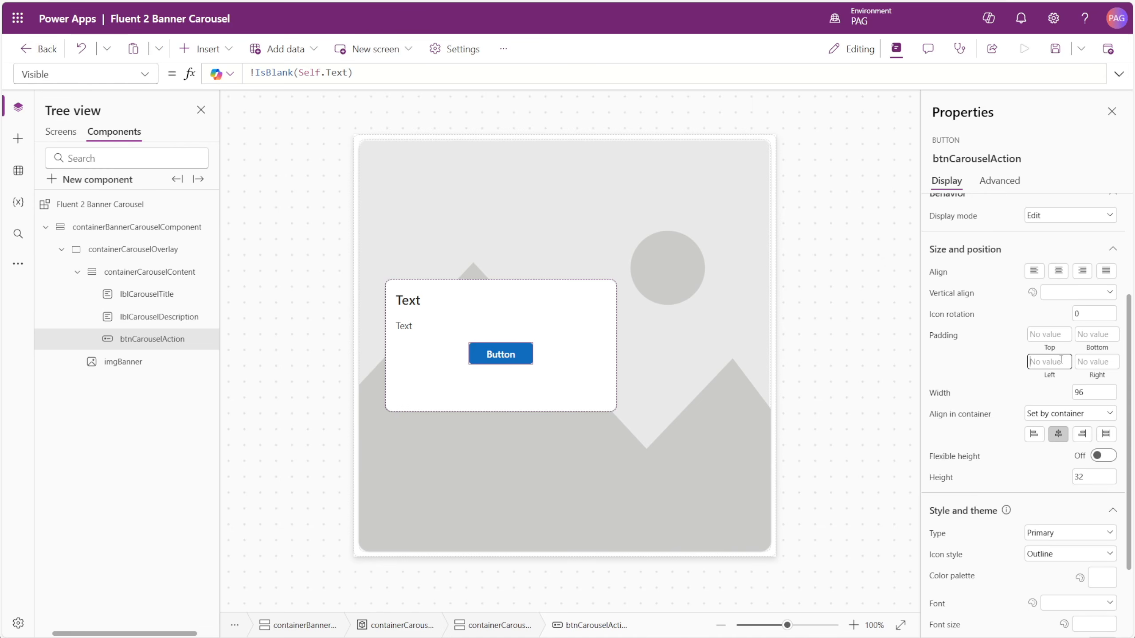
{"action": "type", "text": "0"}
{"action": "key", "text": "Tab"}
{"action": "type", "text": "0"}
{"action": "key", "text": "Tab"}
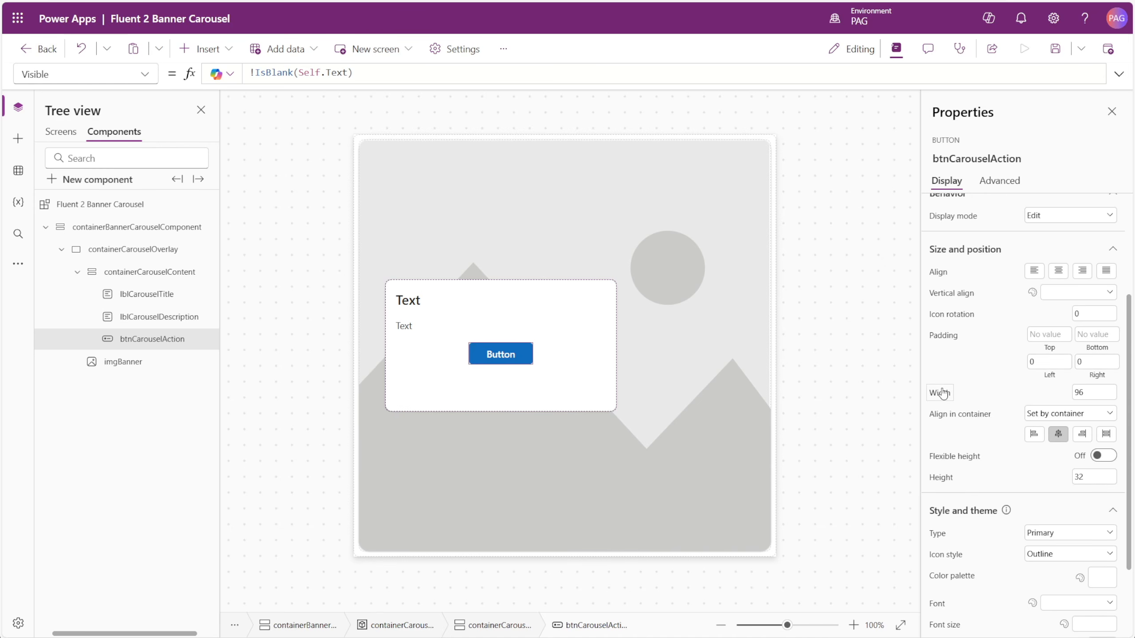
Set the width of btnCarouselAction to Len(Self.Text) * 10 and align it to the start of its container
{"action": "left_click", "coordinate": [942, 392]}
{"action": "key", "text": "ctrl+a"}
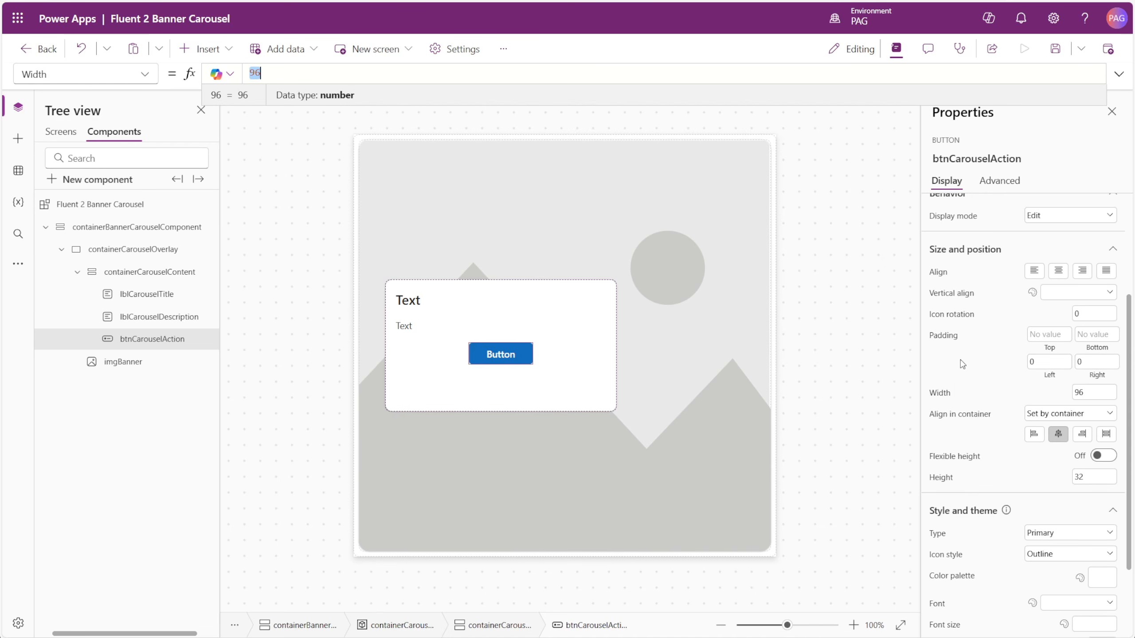
{"action": "key", "text": "BackSpace"}
{"action": "type", "text": "Len(Self.Text) * 10"}
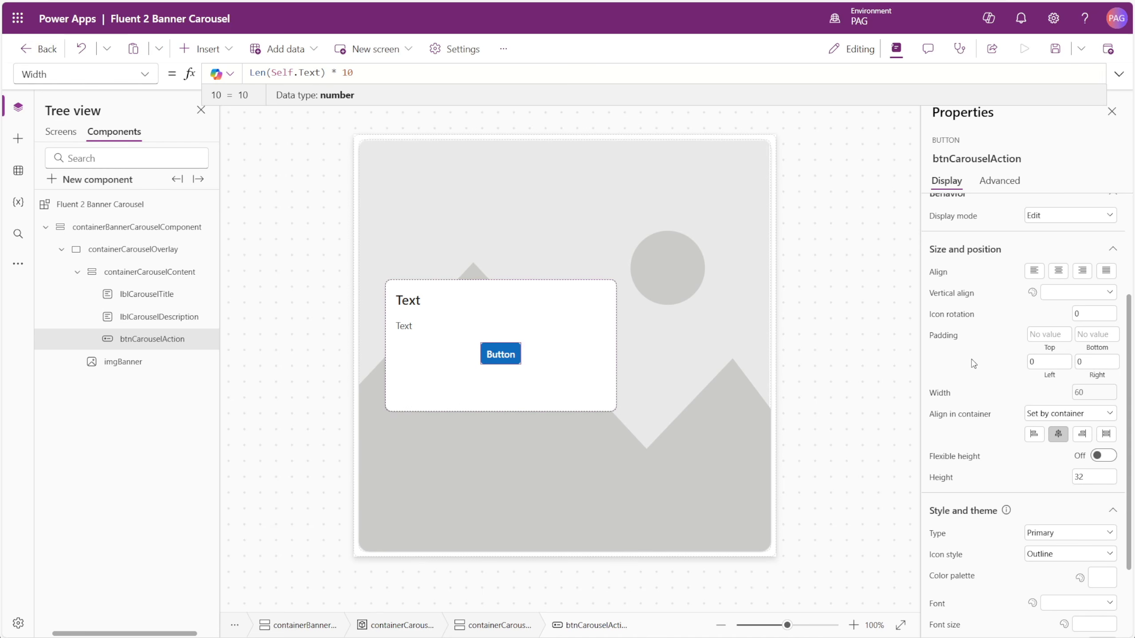
{"action": "left_click", "coordinate": [1029, 436]}
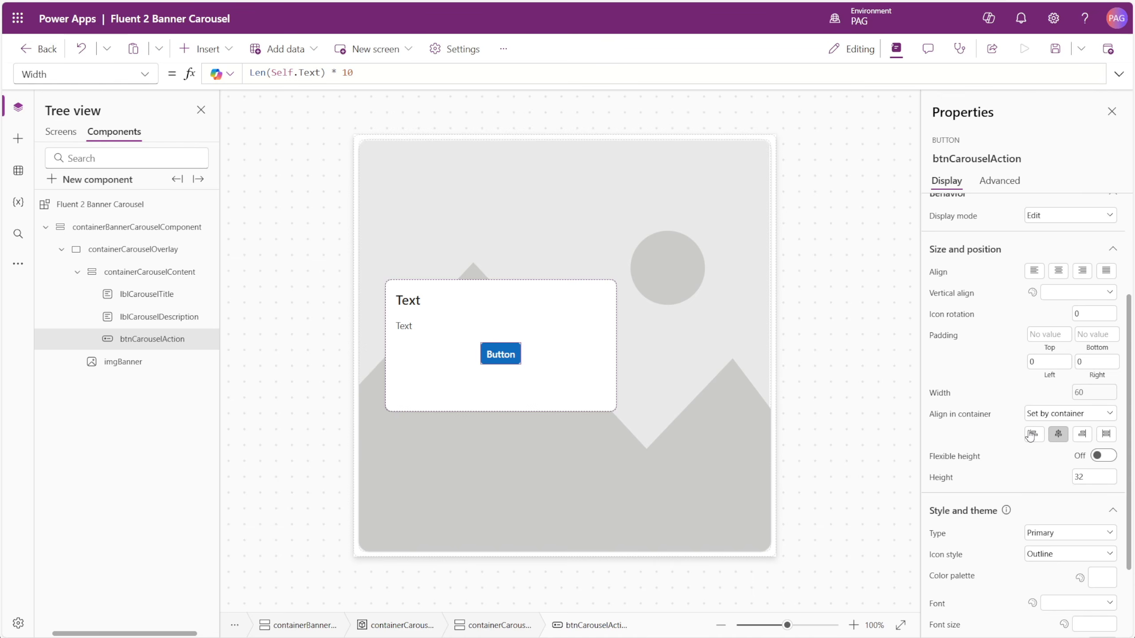
Insert a container inside containerCarouselContent and rename it containerCarouselContentAutoHeight
{"action": "left_click", "coordinate": [150, 272]}
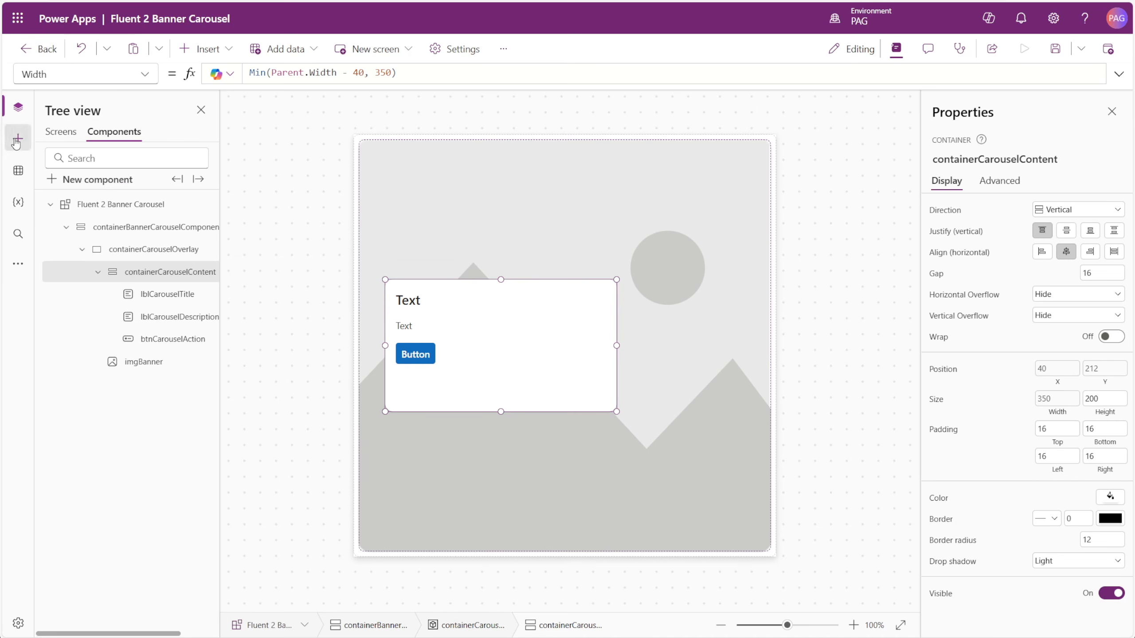
{"action": "left_click", "coordinate": [18, 140]}
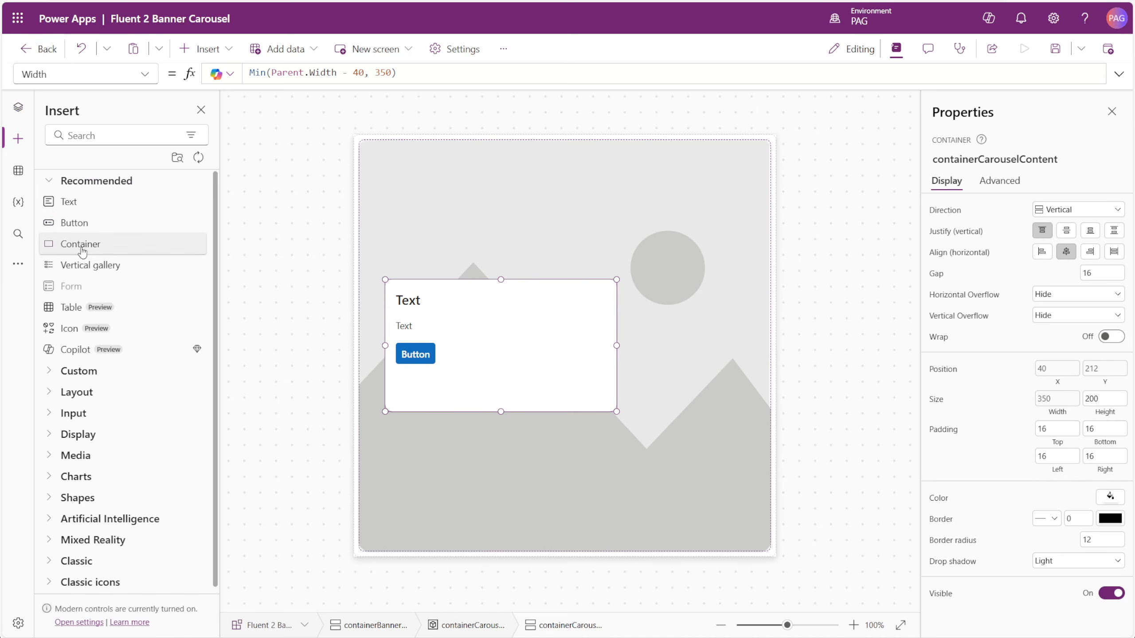
{"action": "left_click", "coordinate": [80, 249]}
{"action": "left_click", "coordinate": [10, 109]}
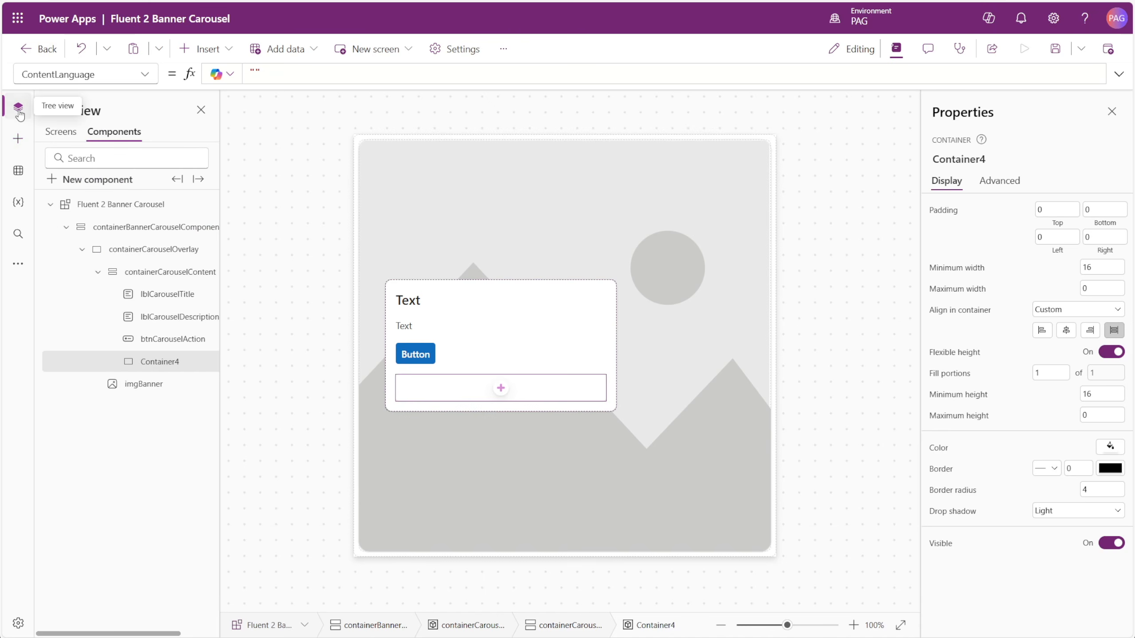
{"action": "double_click", "coordinate": [161, 360]}
{"action": "type", "text": "co"}
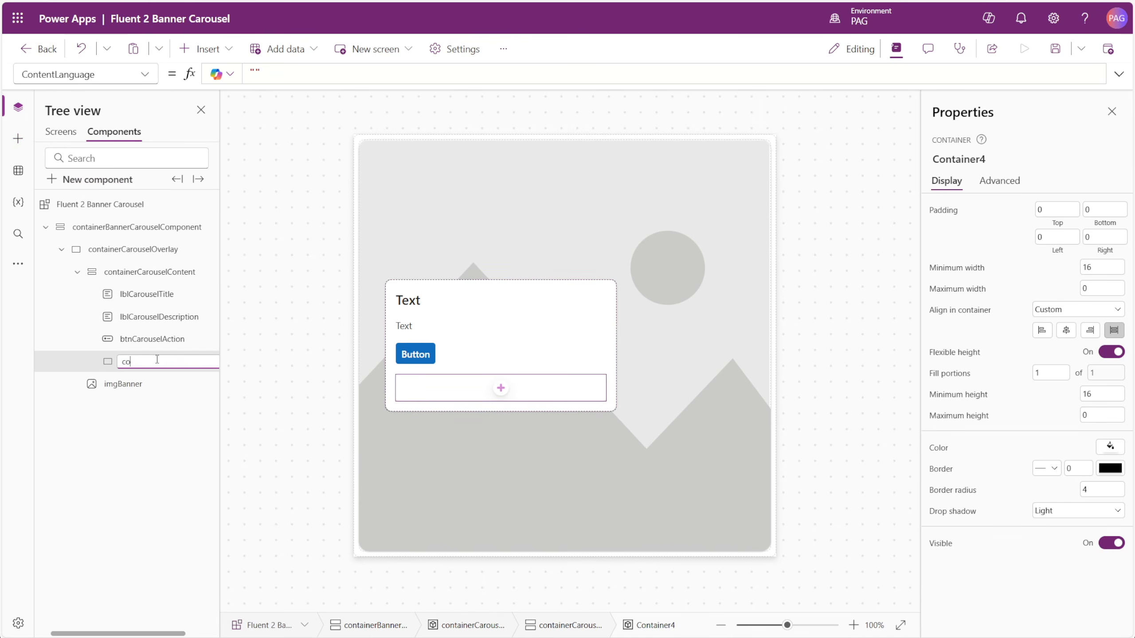
{"action": "type", "text": "ntainerCarouselContentAutoHeight"}
{"action": "key", "text": "Return"}
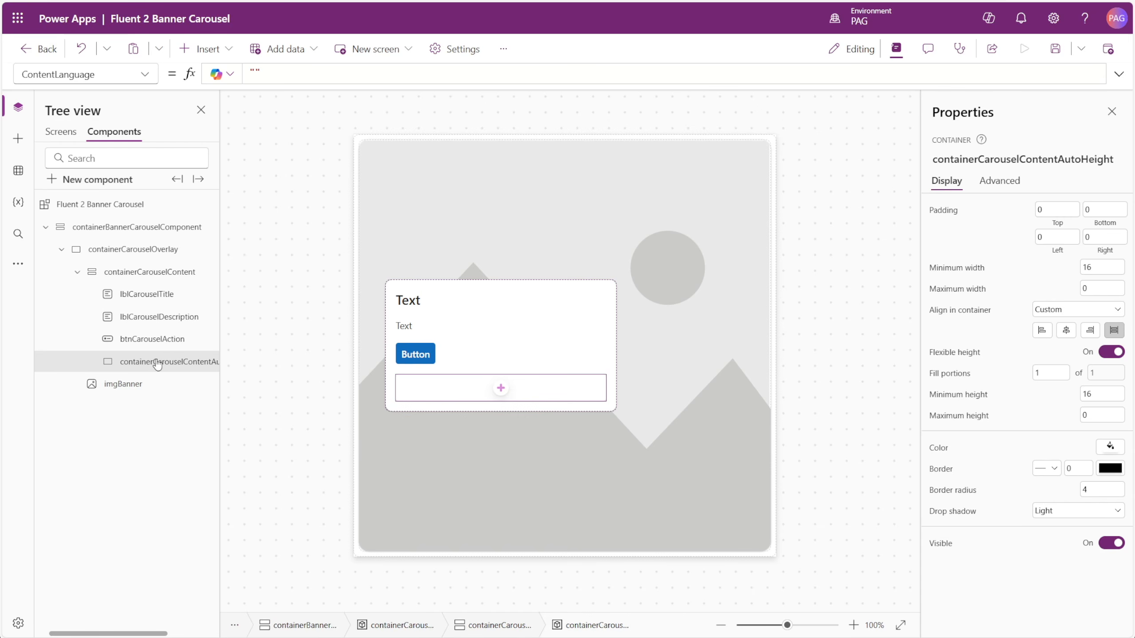
Turn off flexible height for containerCarouselContentAutoHeight, give it a height of 1 and set its drop shadow to None
{"action": "left_click", "coordinate": [1108, 355]}
{"action": "left_click_drag", "start_coordinate": [1106, 377], "coordinate": [1081, 372]}
{"action": "type", "text": "1"}
{"action": "key", "text": "Return"}
{"action": "left_click", "coordinate": [1073, 466]}
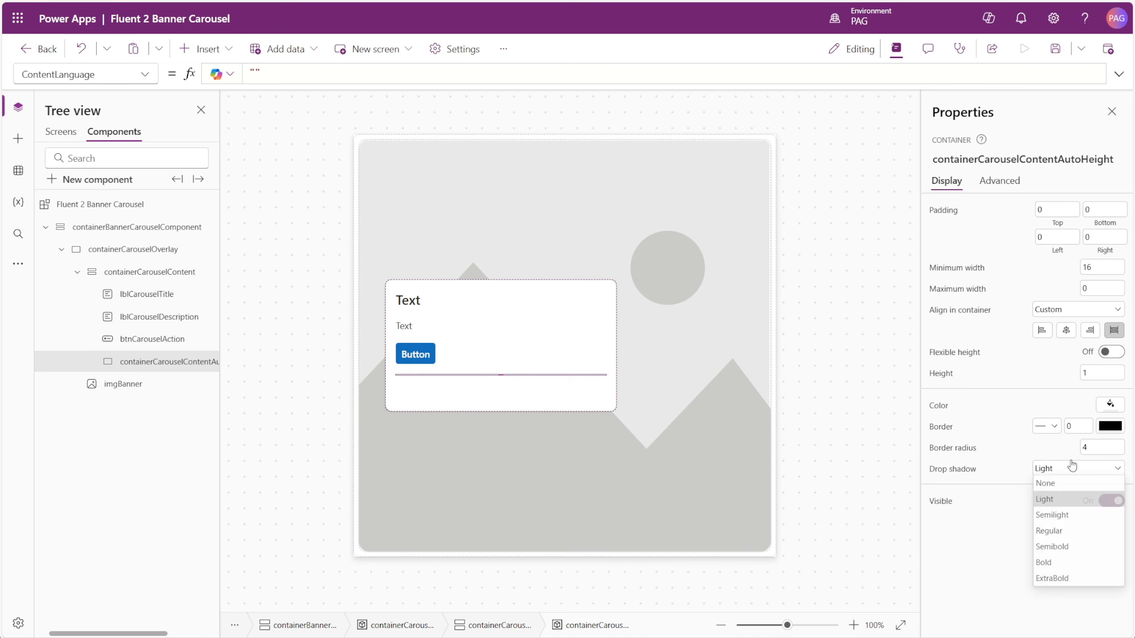
{"action": "left_click", "coordinate": [1047, 483]}
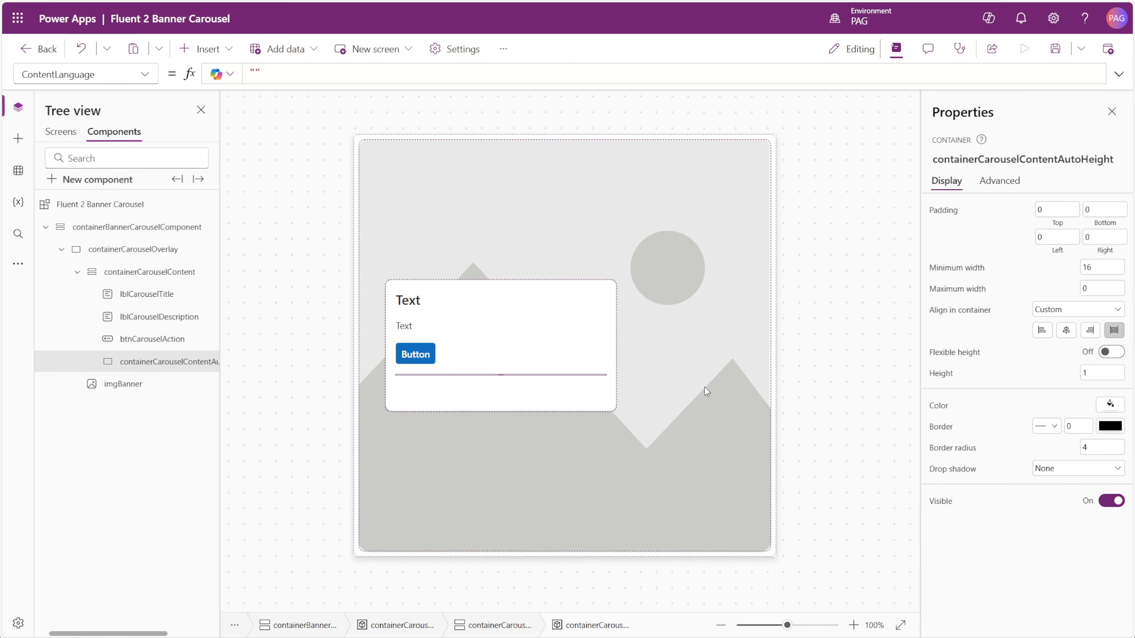
Set the height of containerCarouselContent to the formula containerCarouselContentAutoHeight.Y
{"action": "left_click", "coordinate": [118, 281]}
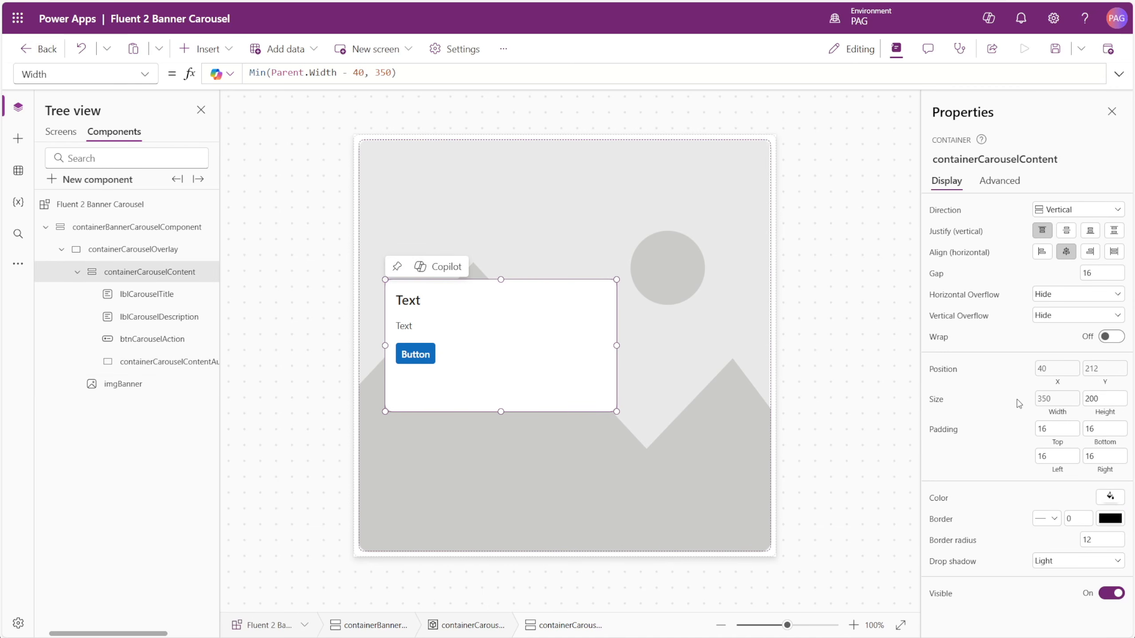
{"action": "left_click", "coordinate": [1104, 398]}
{"action": "type", "text": "c"}
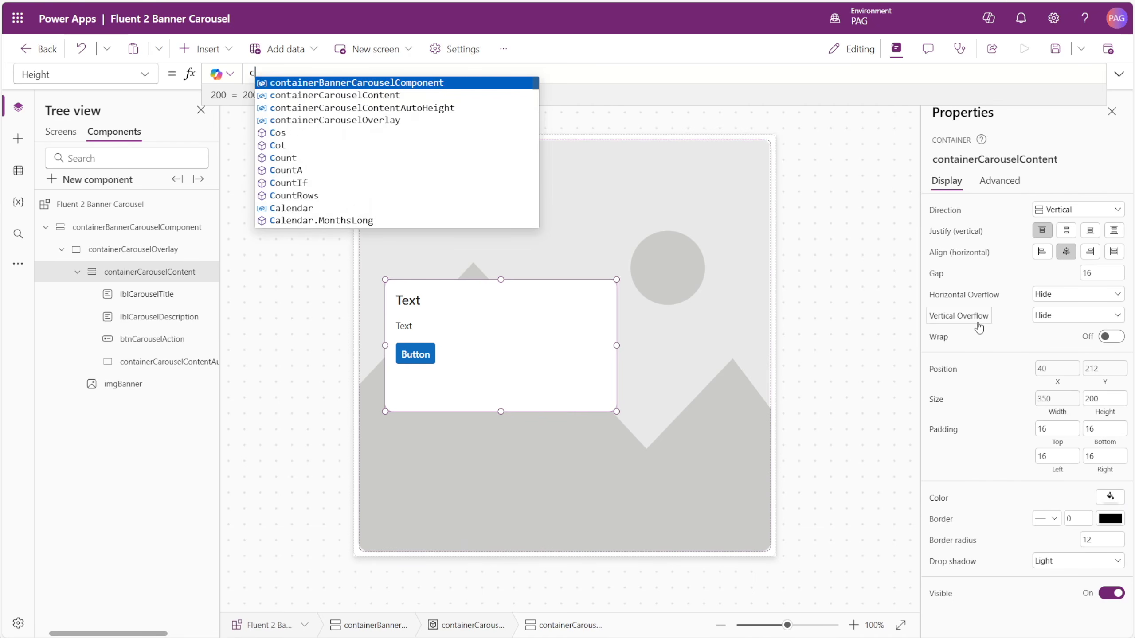
{"action": "type", "text": "ontain"}
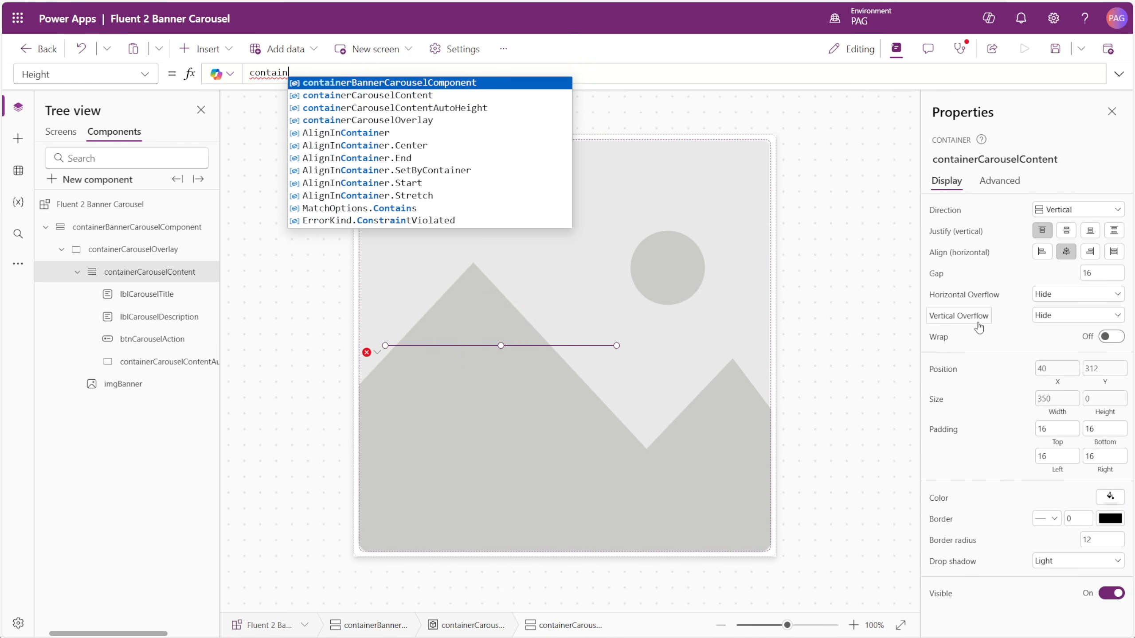
{"action": "key", "text": "Down"}
{"action": "key", "text": "Down"}
{"action": "key", "text": "Tab"}
{"action": "type", "text": ".Y"}
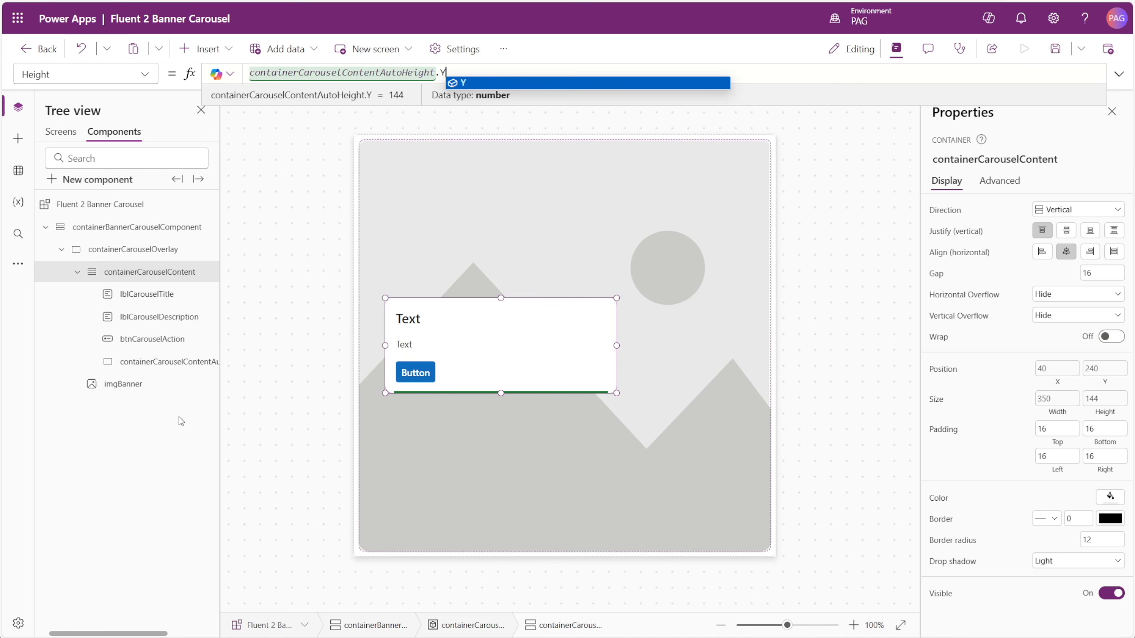
{"action": "left_click", "coordinate": [269, 423]}
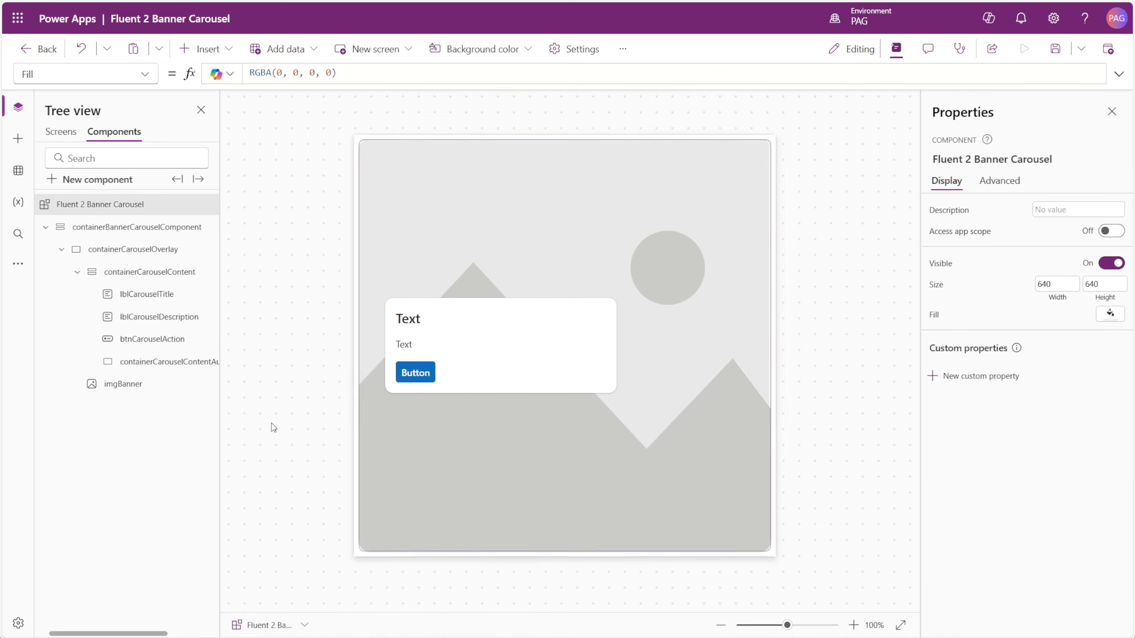
Create a custom input property named Items with the Table data type on the Fluent 2 Banner Carousel component
{"action": "left_click", "coordinate": [973, 381]}
{"action": "left_click", "coordinate": [811, 164]}
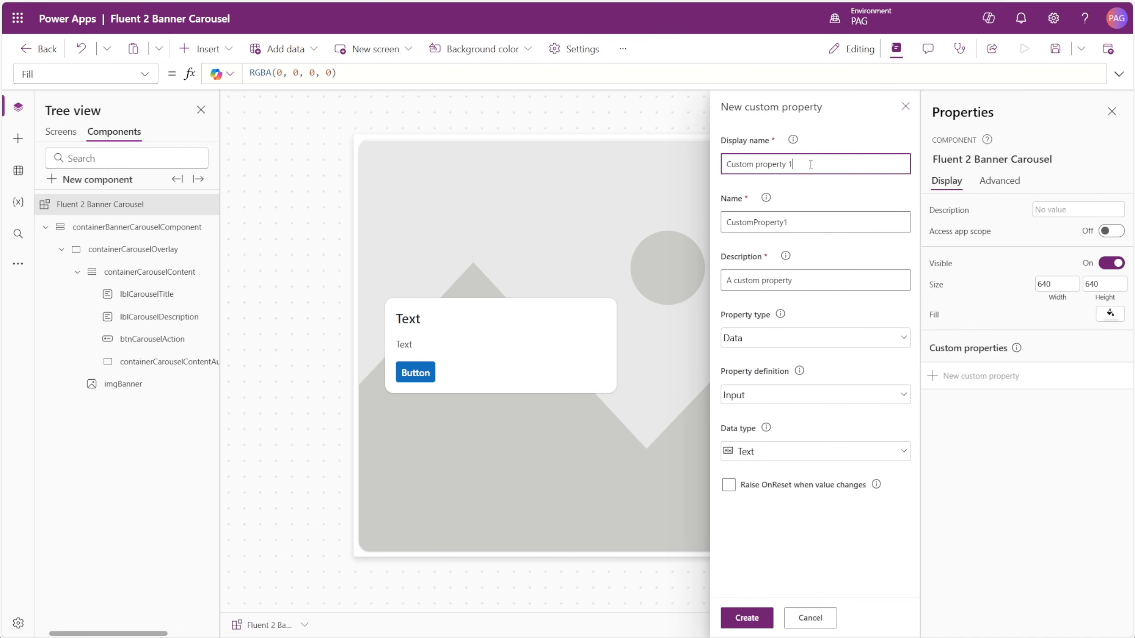
{"action": "triple_click", "coordinate": [810, 164]}
{"action": "type", "text": "Items"}
{"action": "left_click", "coordinate": [817, 452]}
{"action": "scroll", "coordinate": [762, 342], "scroll_direction": "down", "scroll_amount": 1}
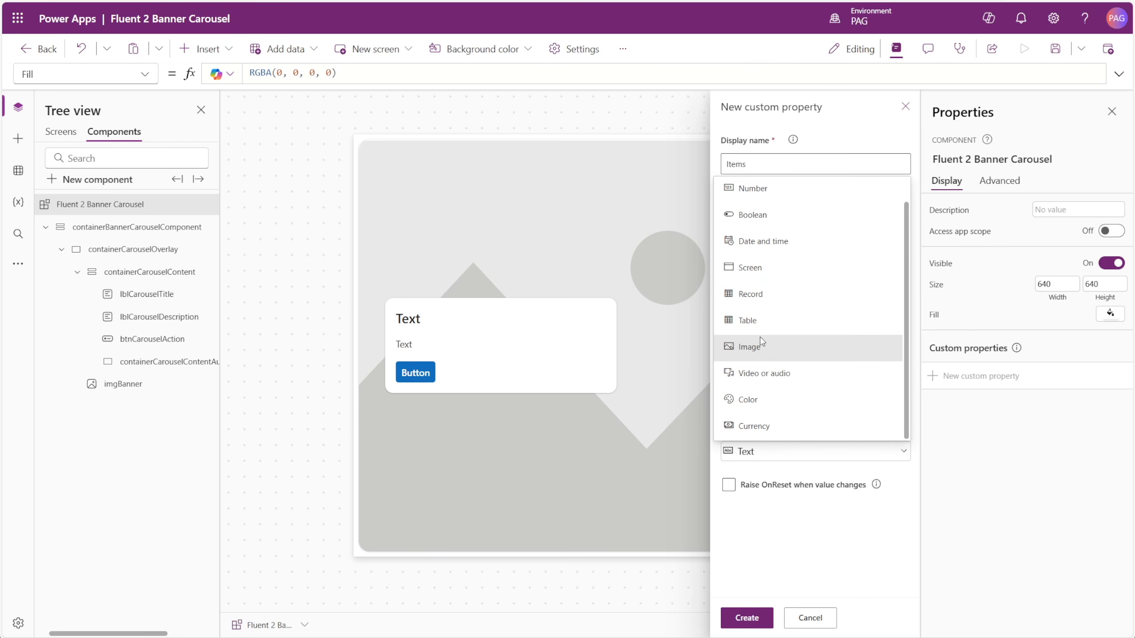
{"action": "scroll", "coordinate": [762, 342], "scroll_direction": "up", "scroll_amount": 1}
{"action": "left_click", "coordinate": [761, 346]}
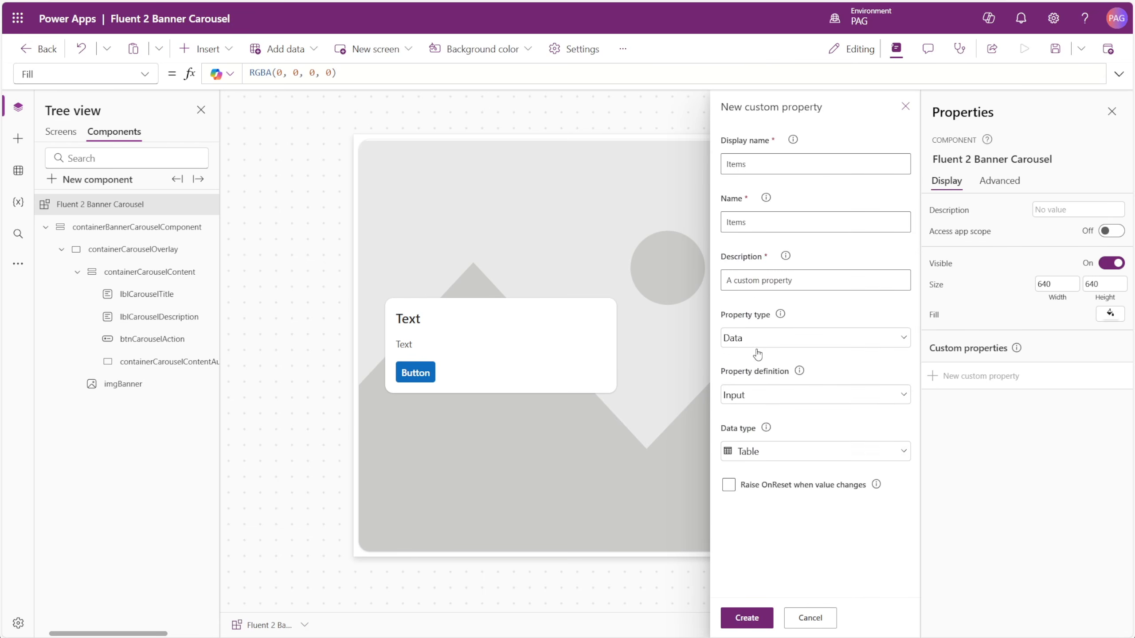
{"action": "left_click", "coordinate": [757, 617]}
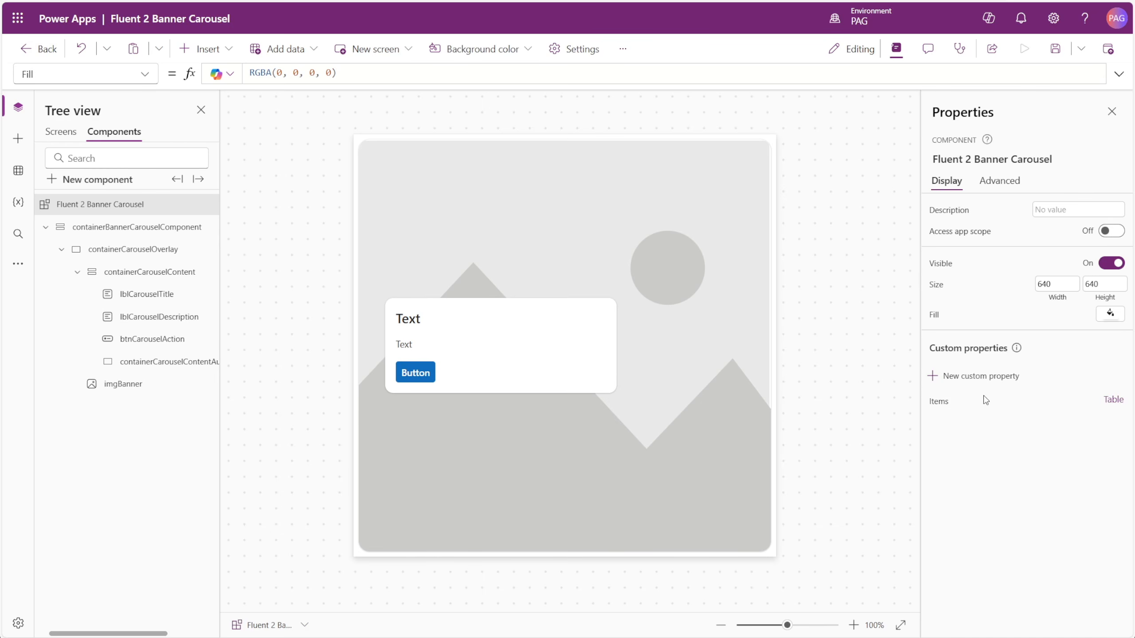
Edit the Items custom property to raise OnReset when its value changes and save the update
{"action": "left_click", "coordinate": [1108, 403]}
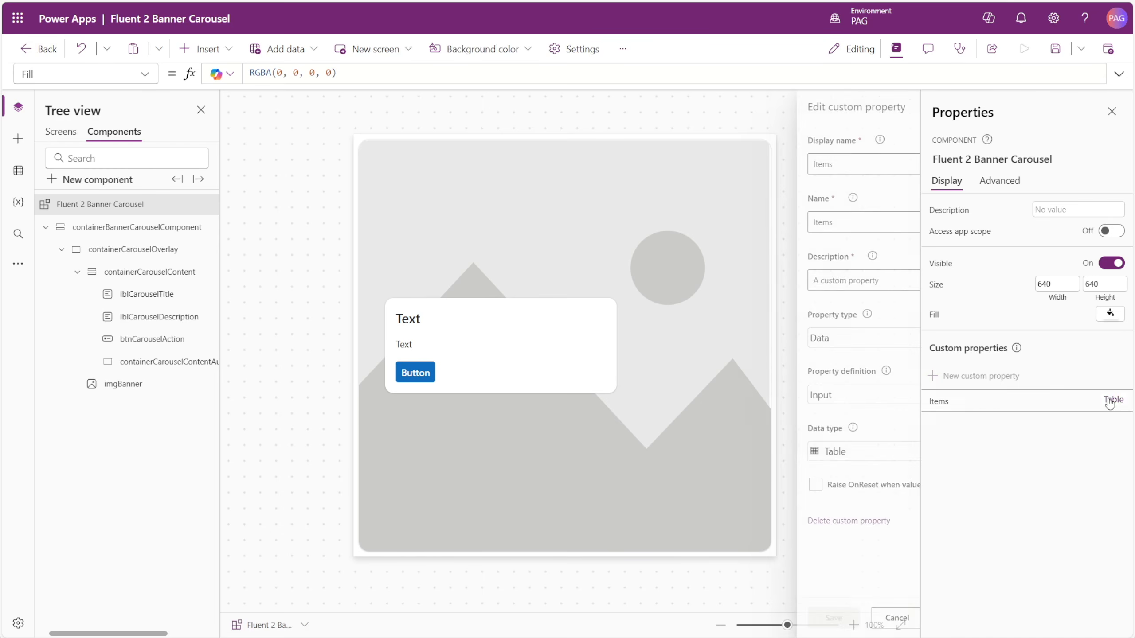
{"action": "left_click", "coordinate": [821, 485]}
{"action": "left_click", "coordinate": [747, 618]}
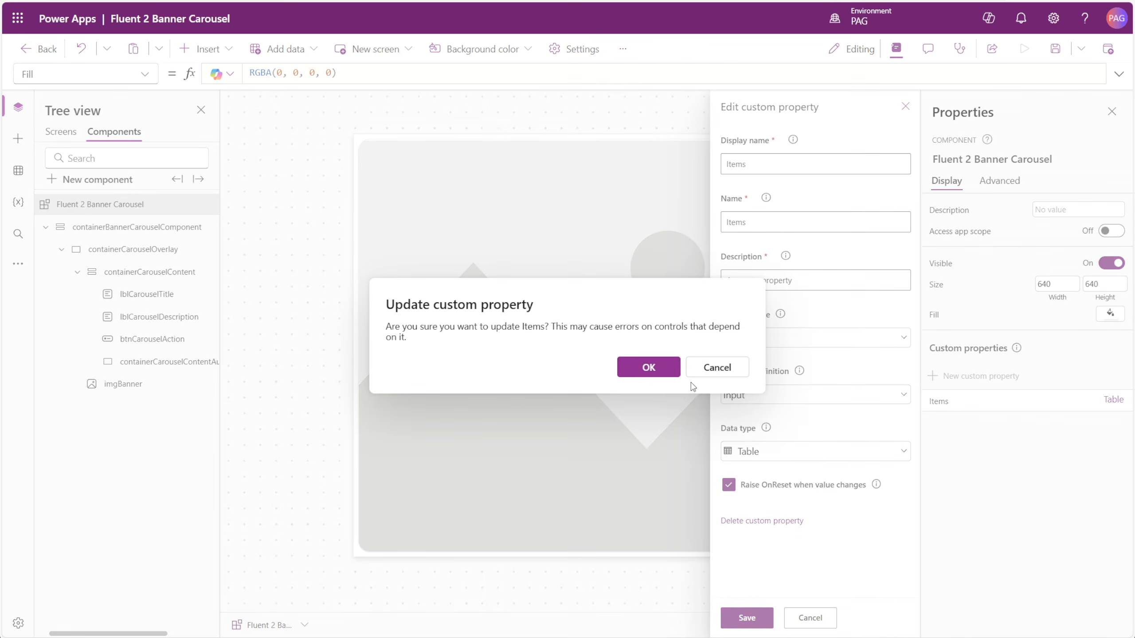
{"action": "left_click", "coordinate": [650, 368]}
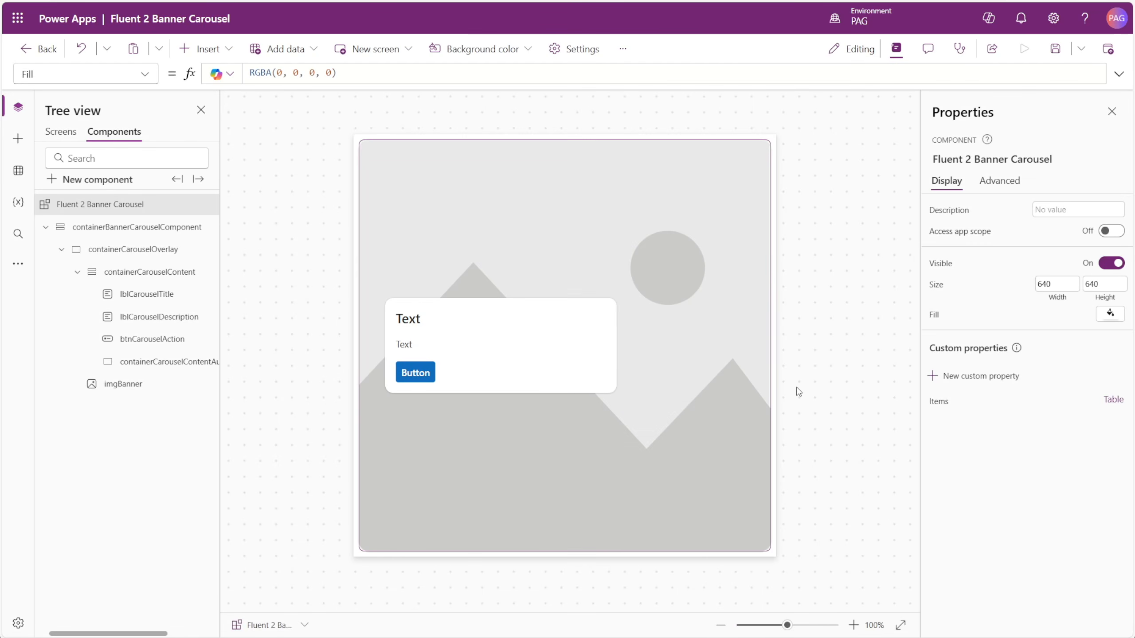
Replace the default formula of the Items custom property with a Table whose first record begins with ItemKey "item1" and ItemTitle "Title 1"
{"action": "left_click", "coordinate": [941, 403]}
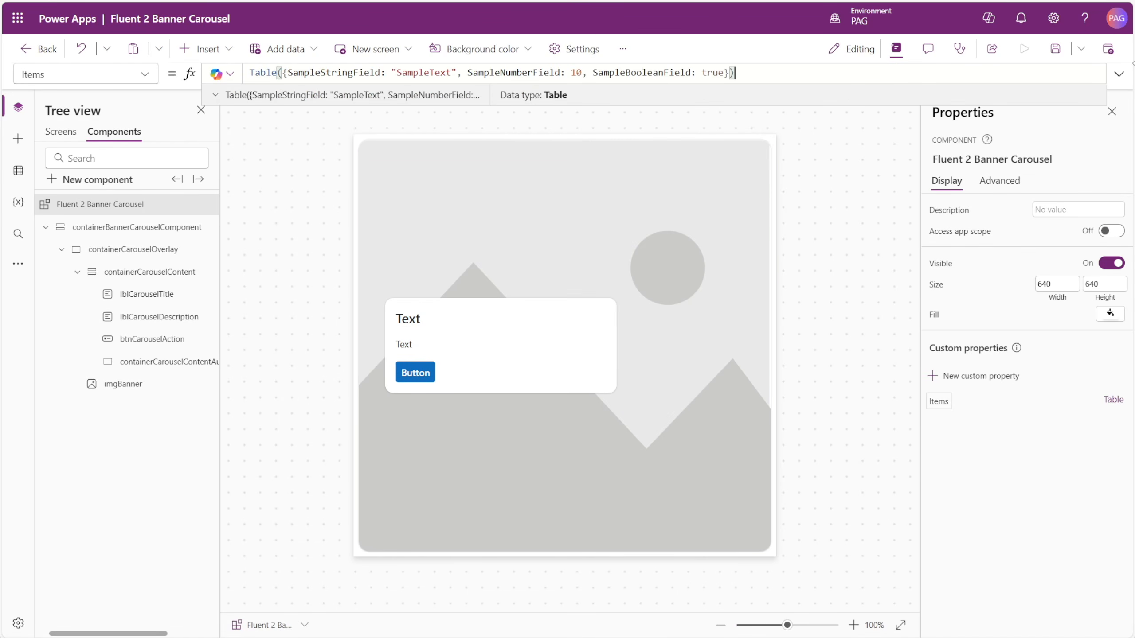
{"action": "left_click", "coordinate": [1119, 73]}
{"action": "left_click", "coordinate": [950, 71]}
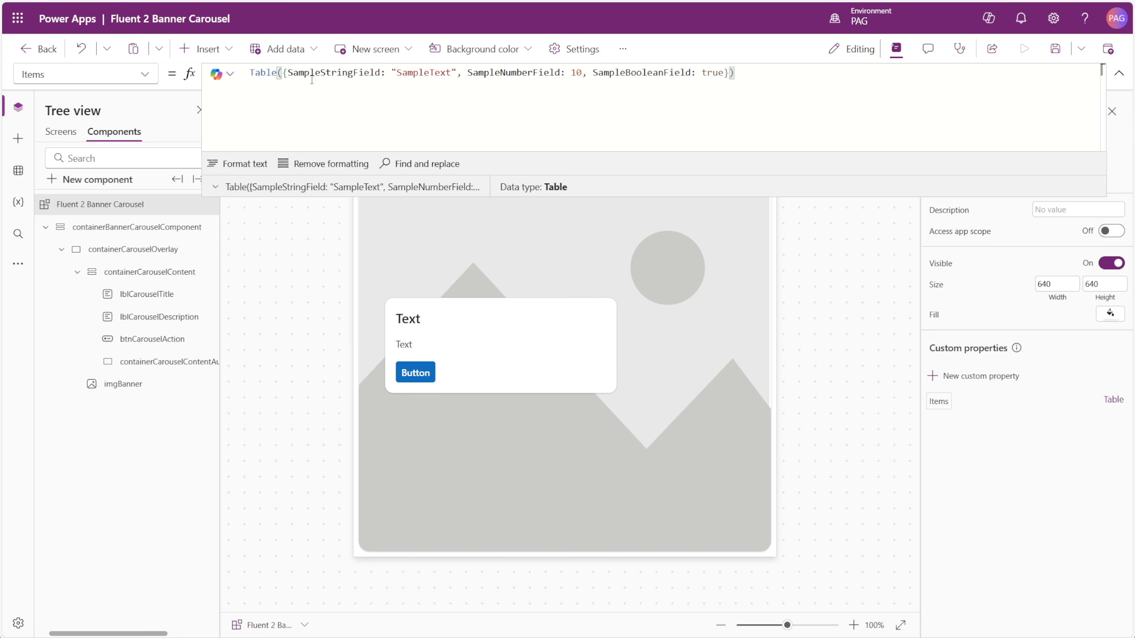
{"action": "key", "text": "ctrl+a"}
{"action": "key", "text": "BackSpace"}
{"action": "type", "text": "Table("}
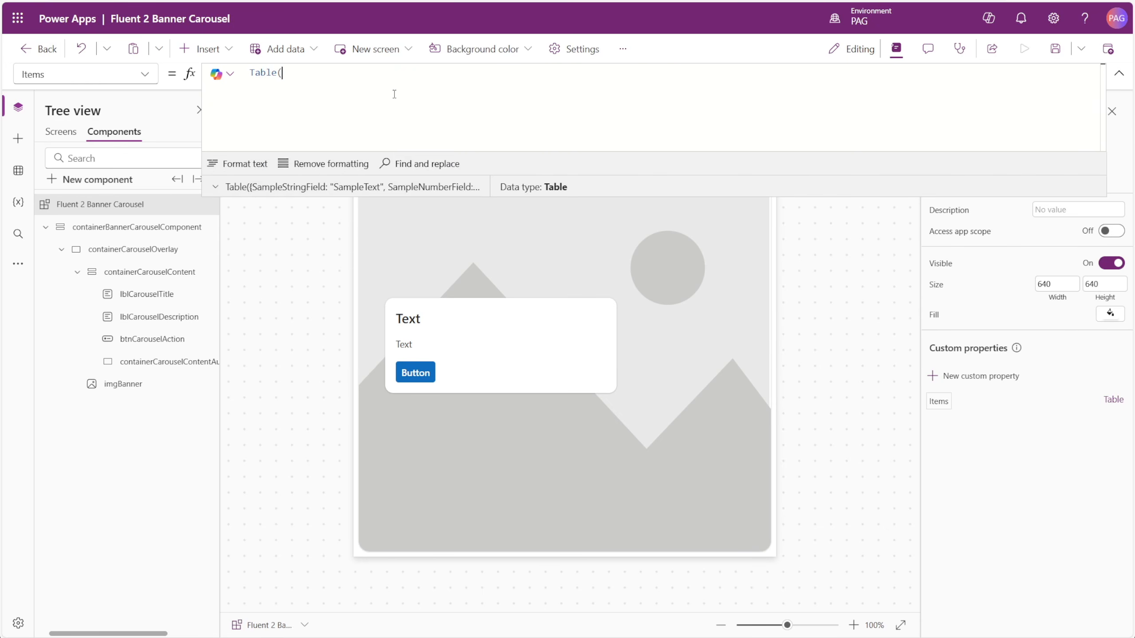
{"action": "key", "text": "shift+Return"}
{"action": "type", "text": "{"}
{"action": "key", "text": "shift+Return"}
{"action": "type", "text": "ItemKey: \"item1\","}
{"action": "key", "text": "shift+Return"}
{"action": "type", "text": "ItemTitle: \"Title 1\","}
{"action": "key", "text": "shift+Return"}
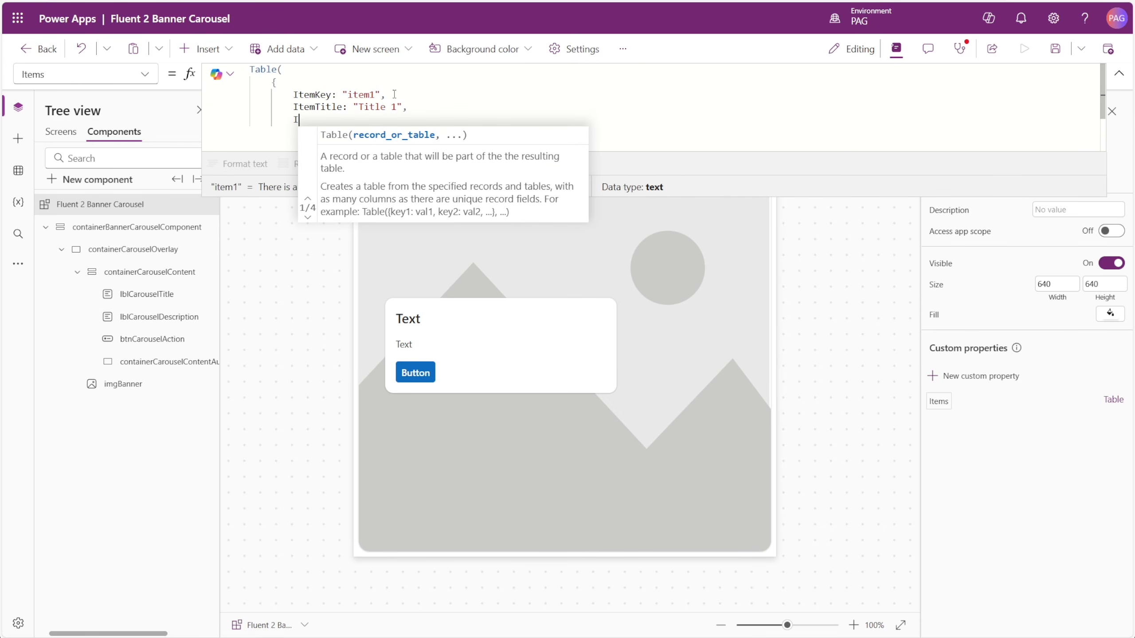
Complete the first Items record with ItemDescription "Description 1", ItemButtonText "Click here!" and ItemImage SampleImage, and close the Table formula
{"action": "type", "text": "ItemDescription: \"Description 1\","}
{"action": "key", "text": "shift+Return"}
{"action": "type", "text": "ItemButtonText: \"Click here!\","}
{"action": "key", "text": "shift+Return"}
{"action": "type", "text": "ItemImage: SampleImage"}
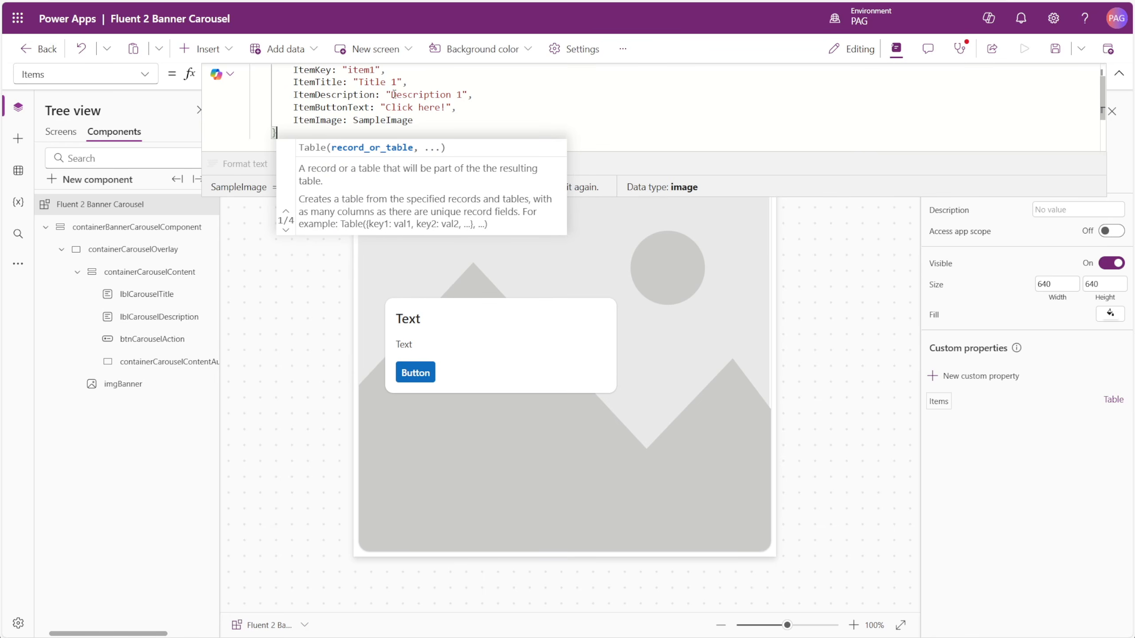
{"action": "key", "text": "shift+Return"}
{"action": "type", "text": "}"}
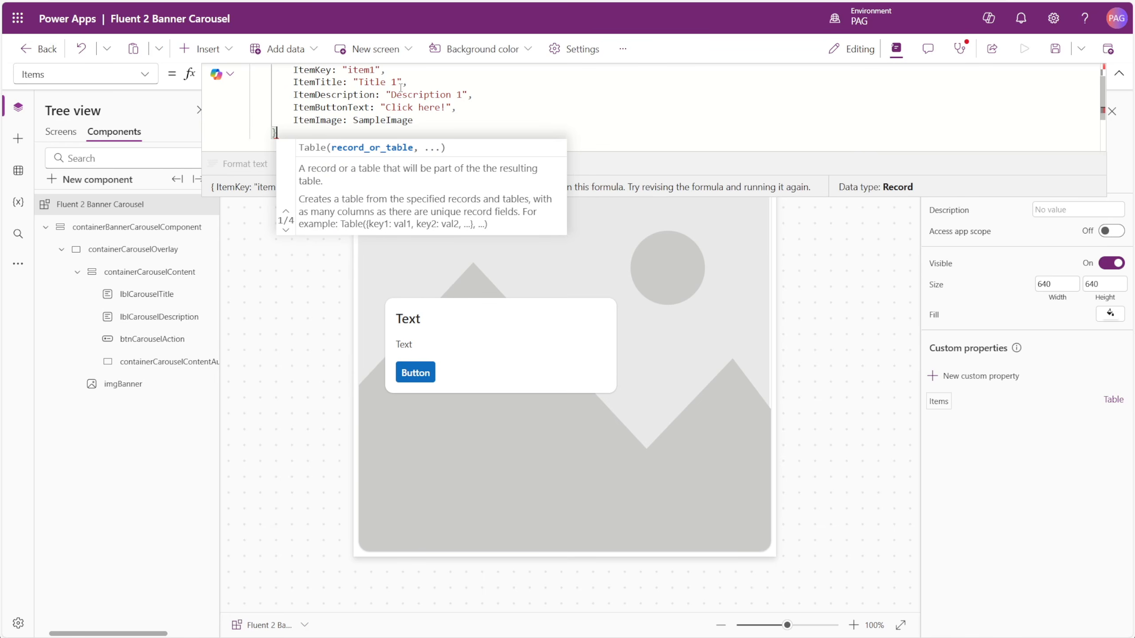
{"action": "key", "text": "shift+Return"}
{"action": "type", "text": ")"}
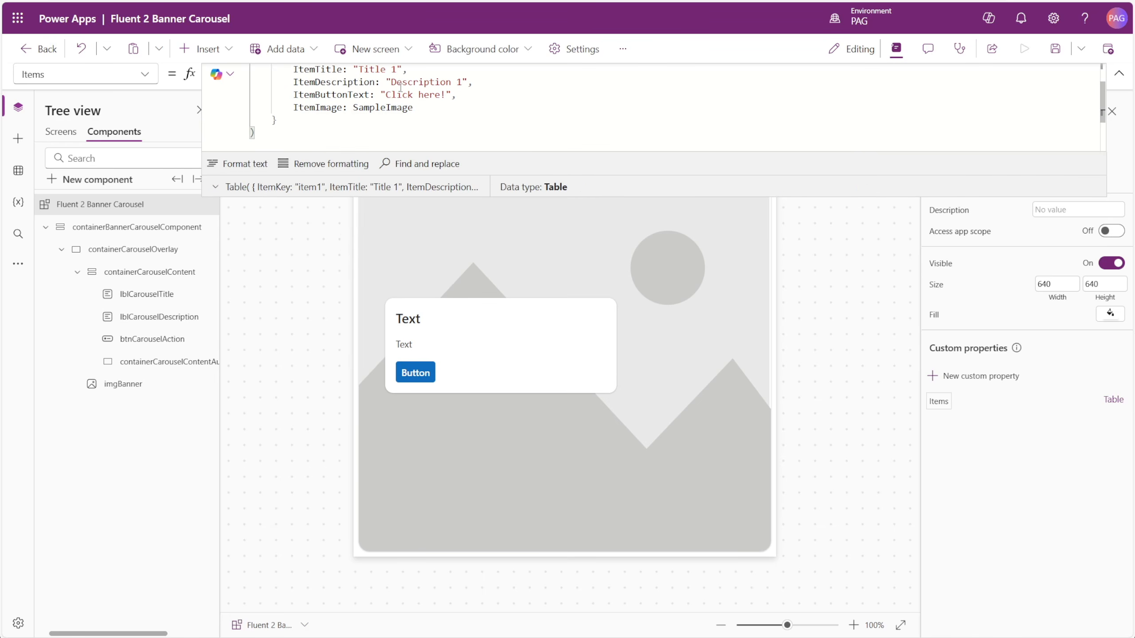
Duplicate the first Items record into two more, using item2, Title 2, Description 2 and item3, Title 3, Description 3
{"action": "left_click_drag", "start_coordinate": [458, 197], "coordinate": [483, 405]}
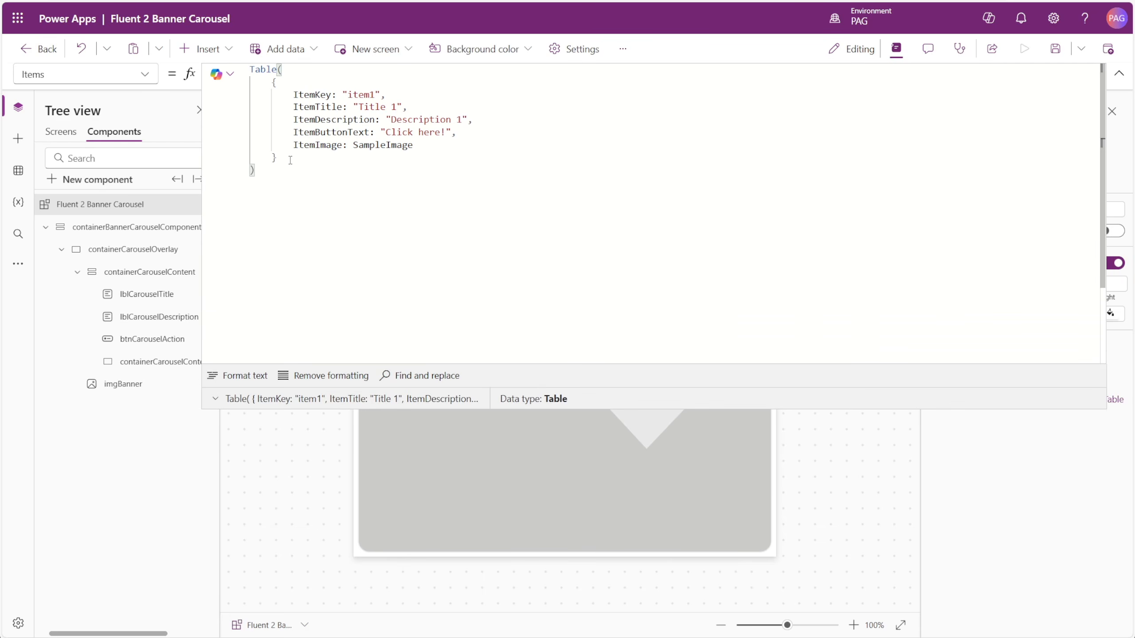
{"action": "left_click_drag", "start_coordinate": [250, 83], "coordinate": [309, 158]}
{"action": "key", "text": "ctrl+c"}
{"action": "left_click", "coordinate": [310, 158]}
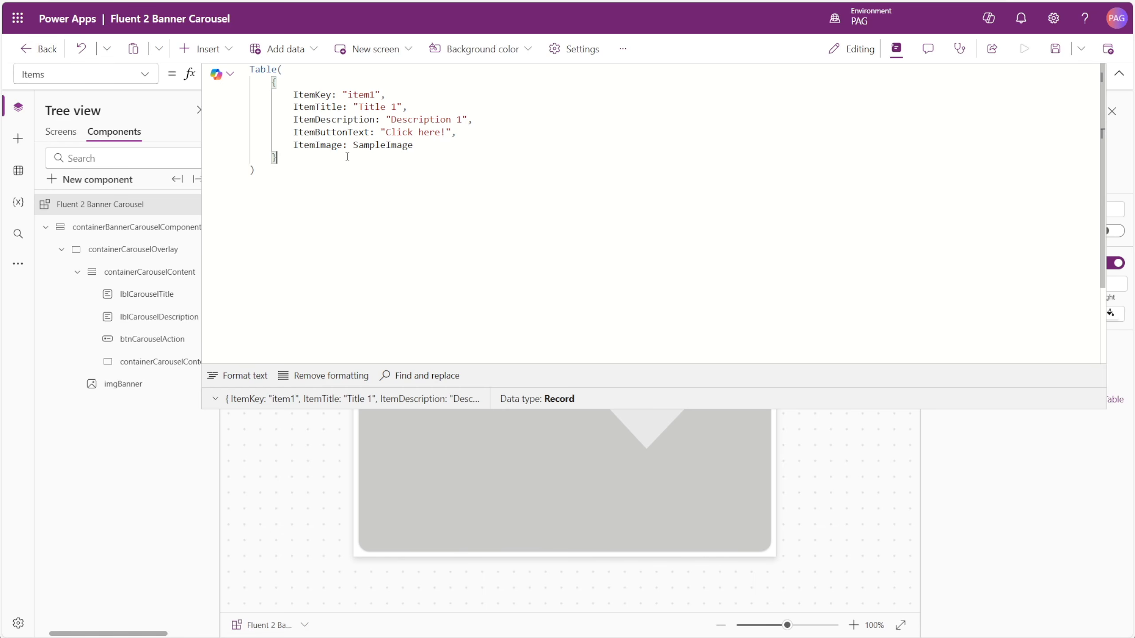
{"action": "type", "text": ","}
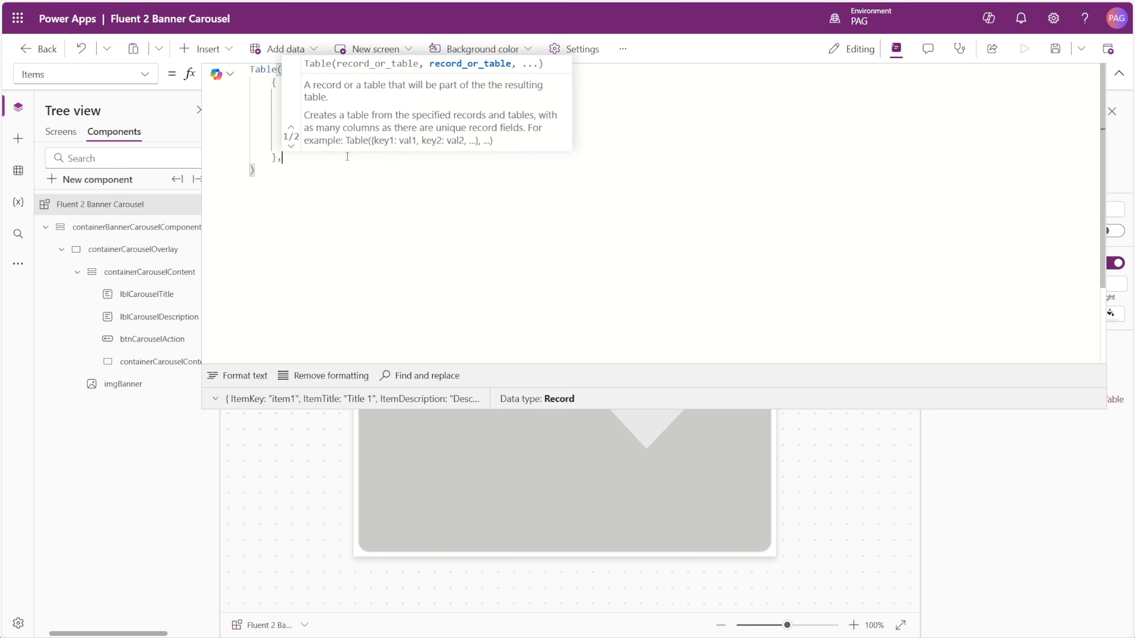
{"action": "key", "text": "Return"}
{"action": "key", "text": "ctrl+v"}
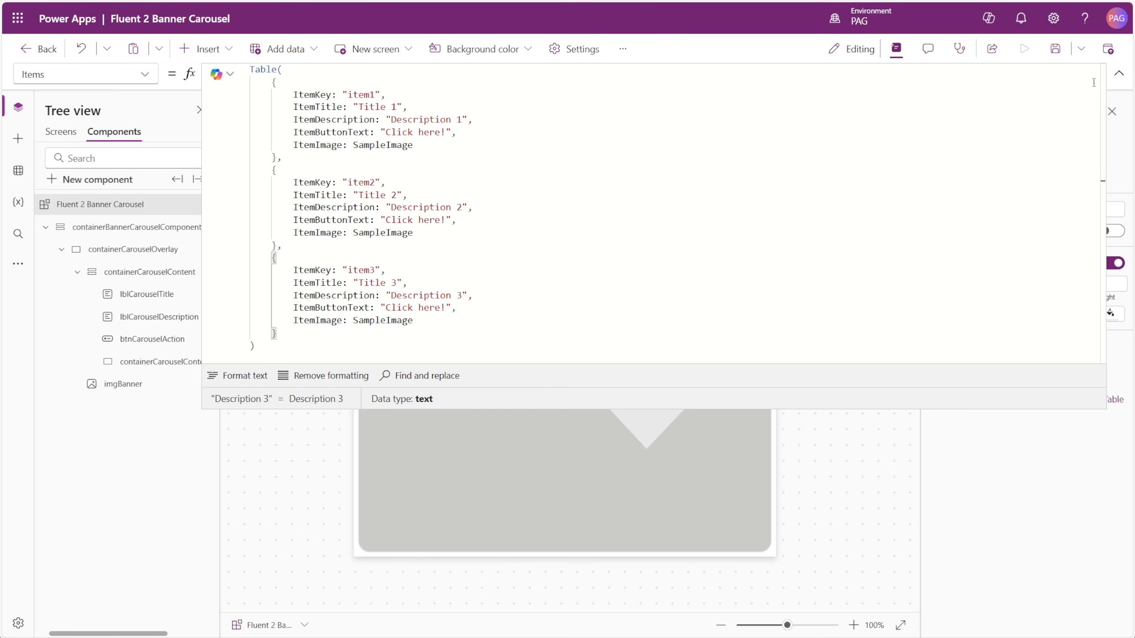
{"action": "scroll", "coordinate": [434, 268], "scroll_direction": "down", "scroll_amount": 1}
{"action": "scroll", "coordinate": [435, 267], "scroll_direction": "up", "scroll_amount": 1}
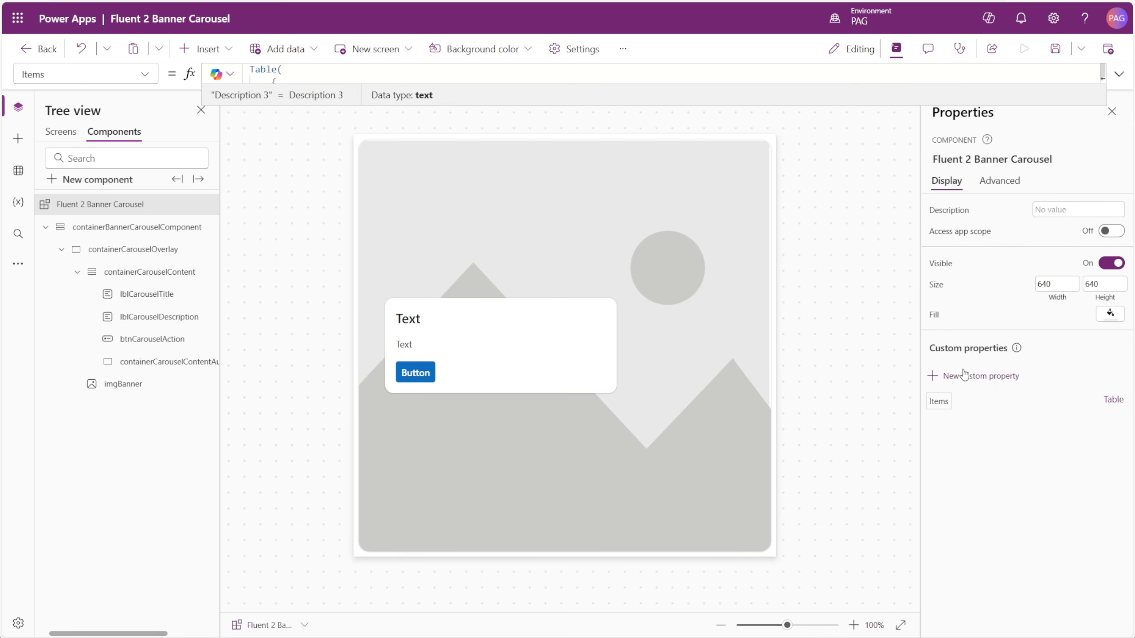
Create a custom output property named Carousel Items with the Table data type on the Fluent 2 Banner Carousel component
{"action": "left_click", "coordinate": [965, 375]}
{"action": "left_click", "coordinate": [758, 395]}
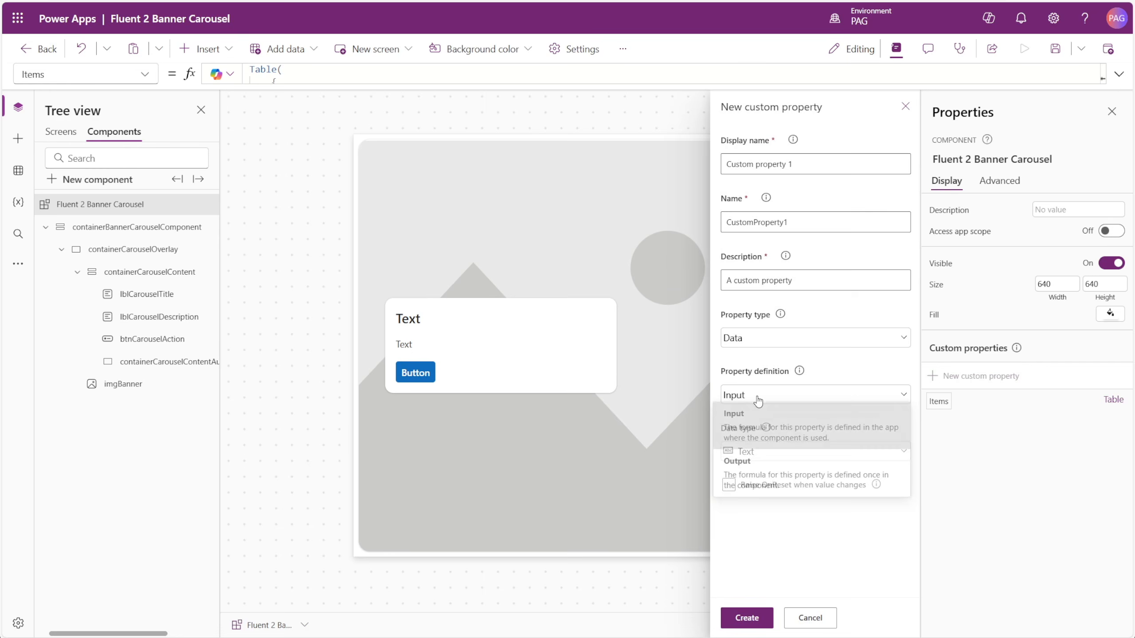
{"action": "left_click", "coordinate": [757, 468]}
{"action": "left_click", "coordinate": [760, 451]}
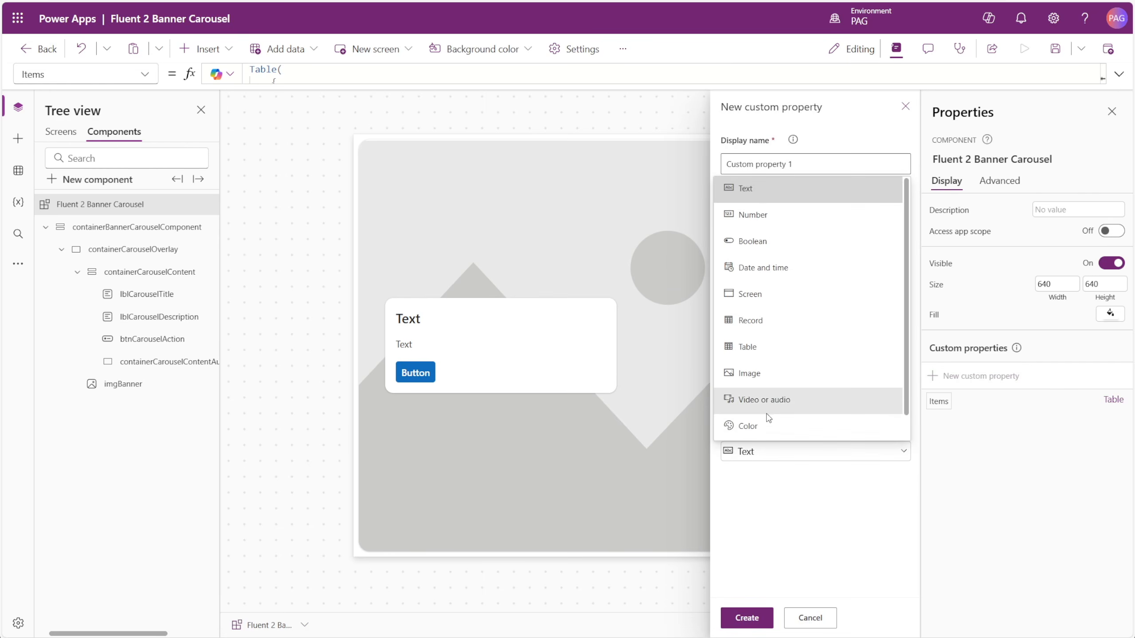
{"action": "left_click", "coordinate": [766, 344]}
{"action": "left_click_drag", "start_coordinate": [802, 165], "coordinate": [712, 164]}
{"action": "type", "text": "C"}
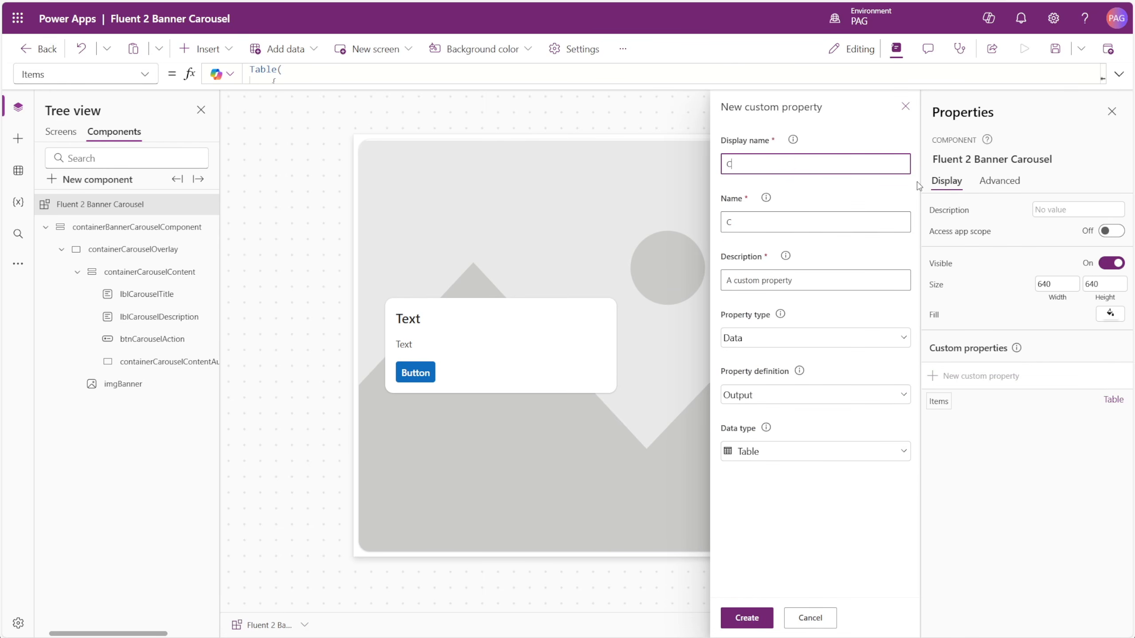
{"action": "type", "text": "arousel Items"}
{"action": "left_click", "coordinate": [747, 618]}
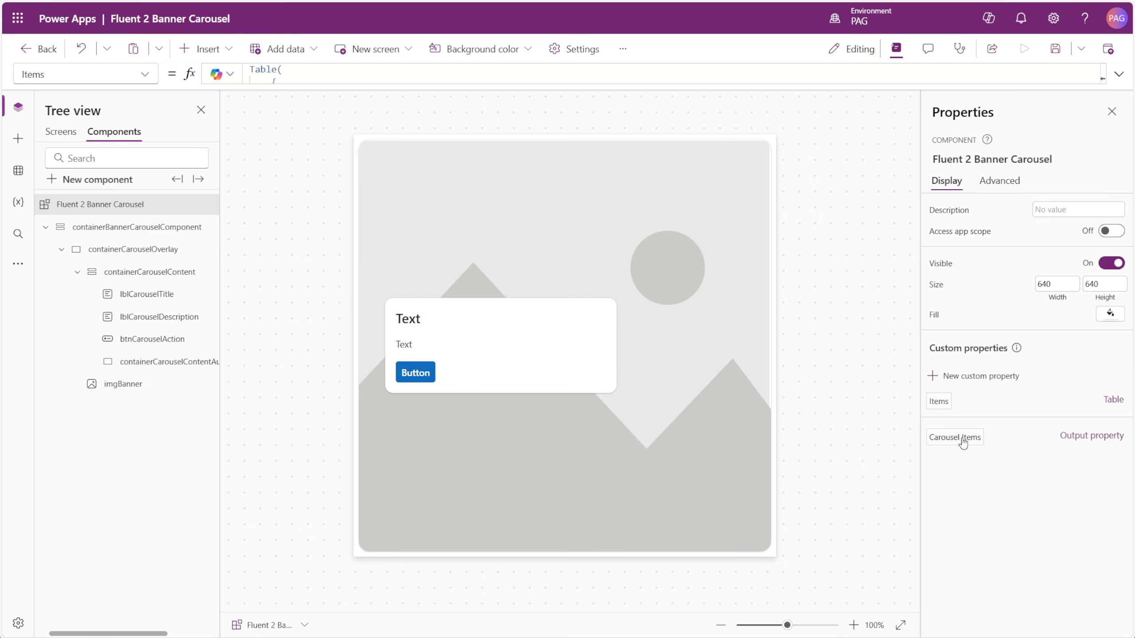
Replace the default Carousel Items formula with the beginning of an AddColumns call based on Sequence(CountRows(Self.Items))
{"action": "left_click", "coordinate": [963, 440]}
{"action": "left_click", "coordinate": [1119, 73]}
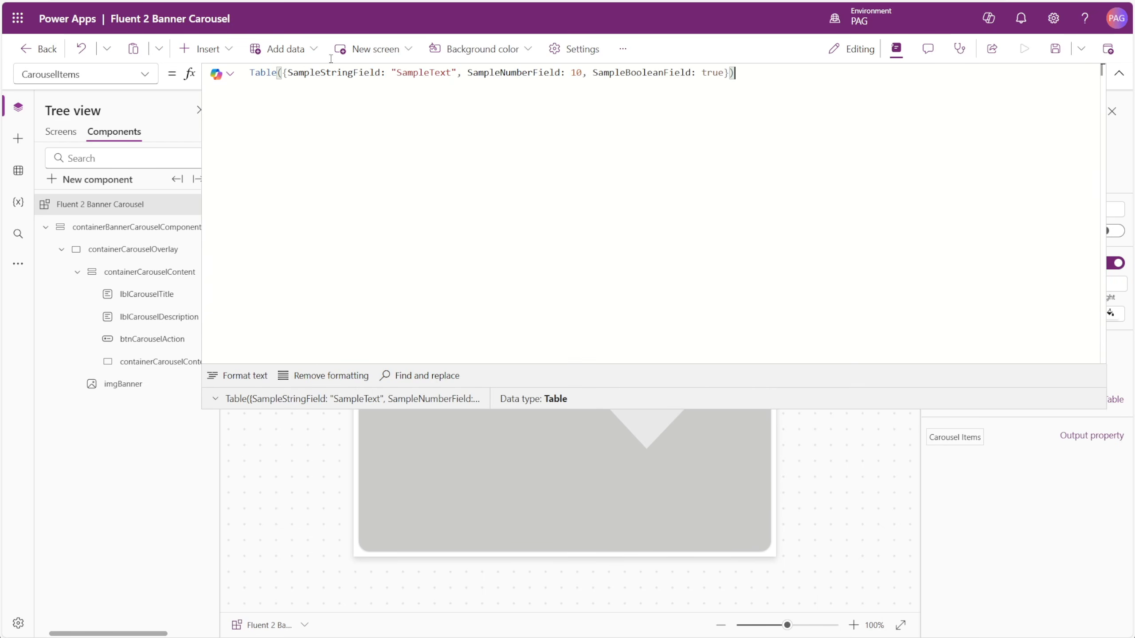
{"action": "key", "text": "ctrl+a"}
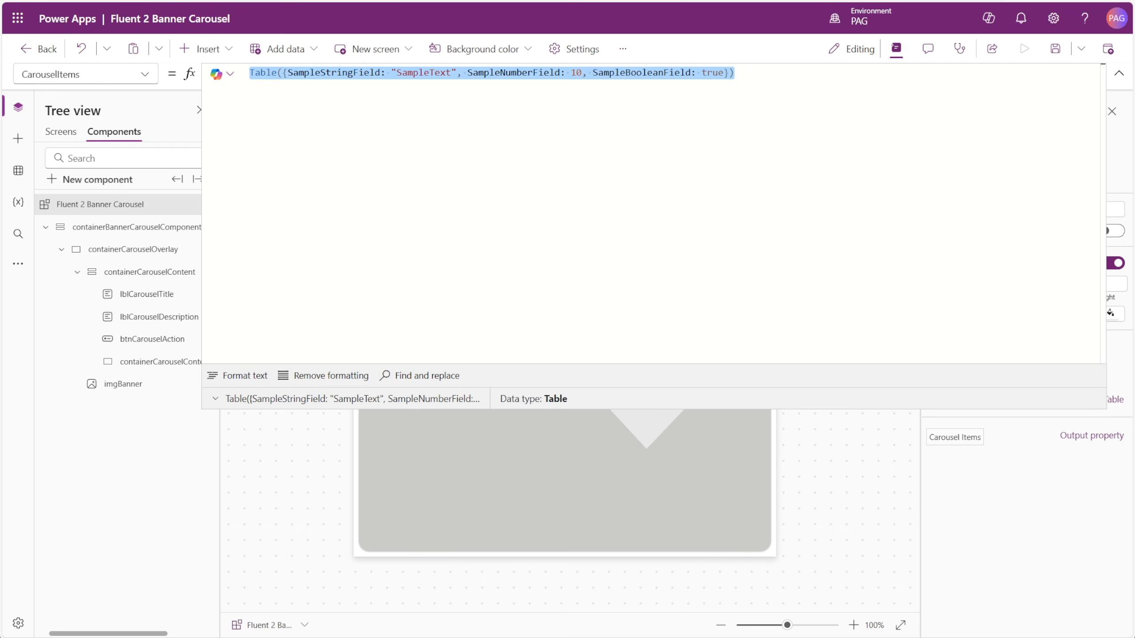
{"action": "type", "text": "AddCol"}
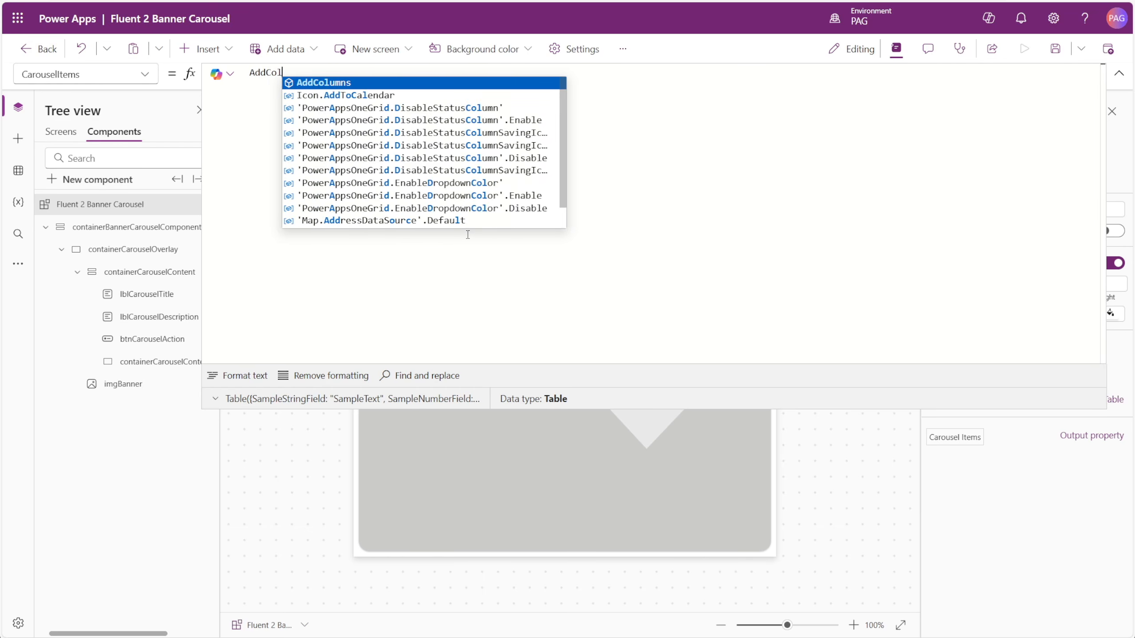
{"action": "type", "text": "umns(Sequence(C"}
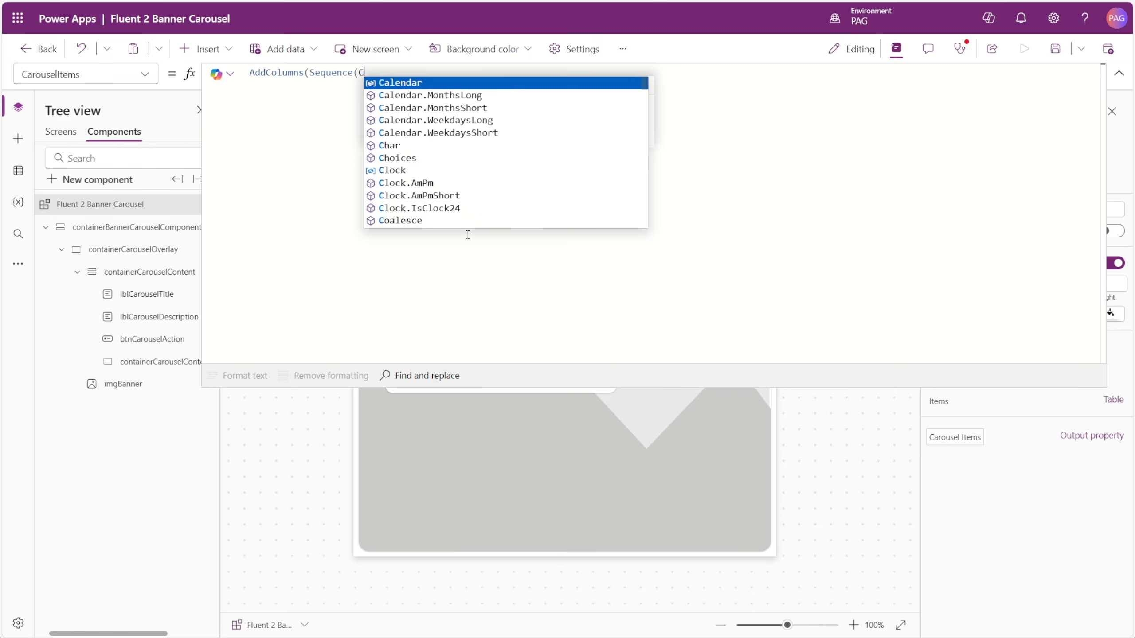
{"action": "type", "text": "ountRows(Self"}
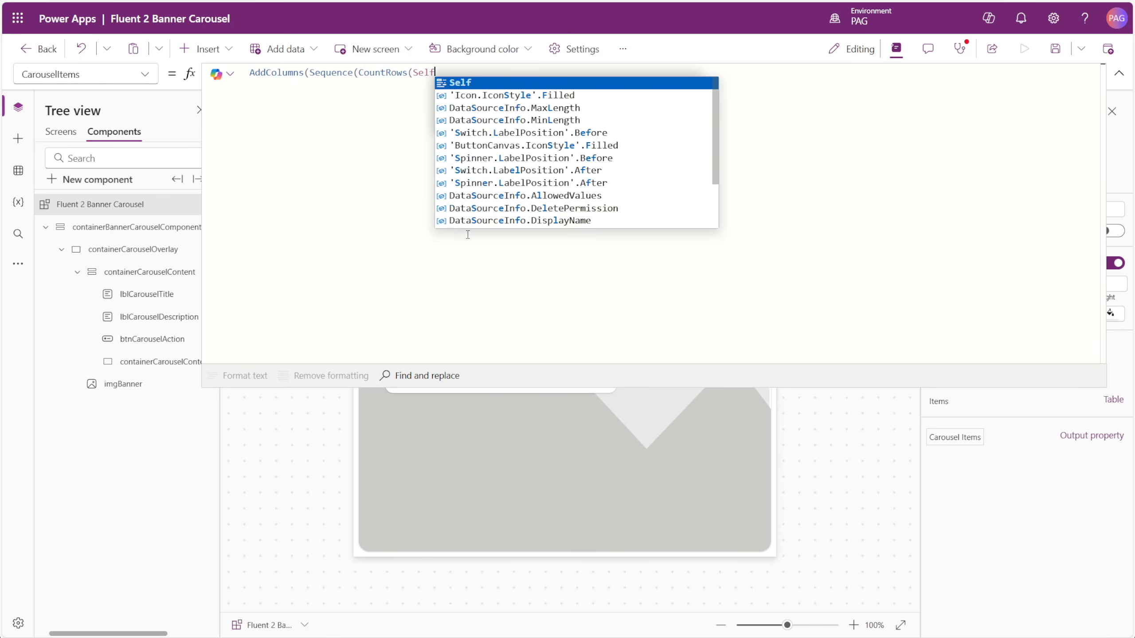
{"action": "type", "text": ".Items))"}
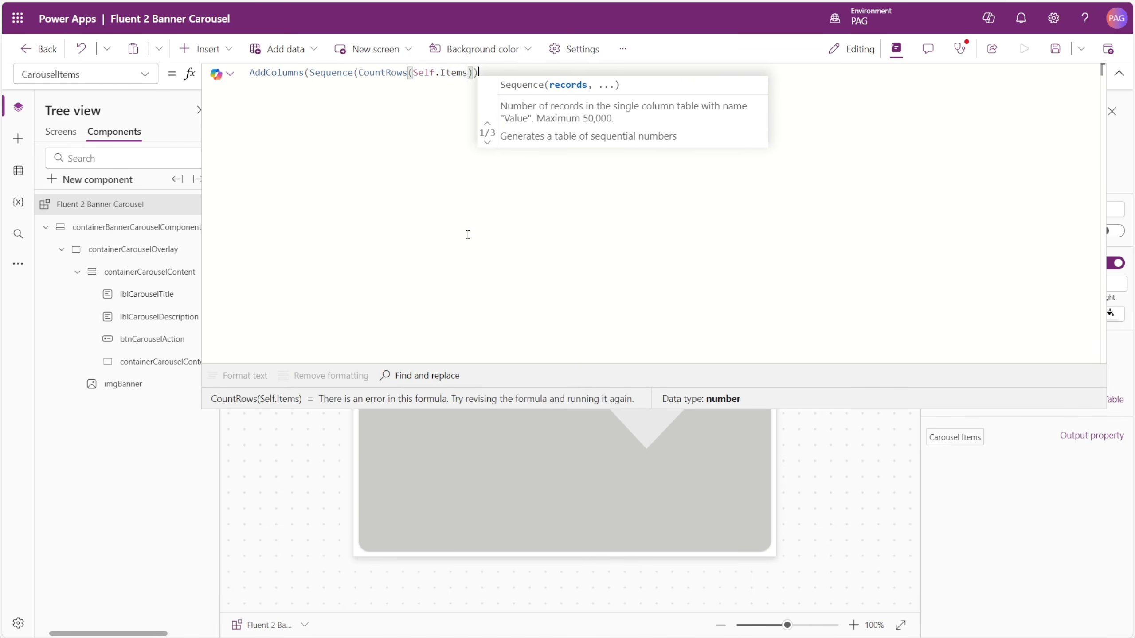
Complete the AddColumns formula with a CarouselInfo column defined as Index(Self.Items, Value)
{"action": "type", "text": ", C"}
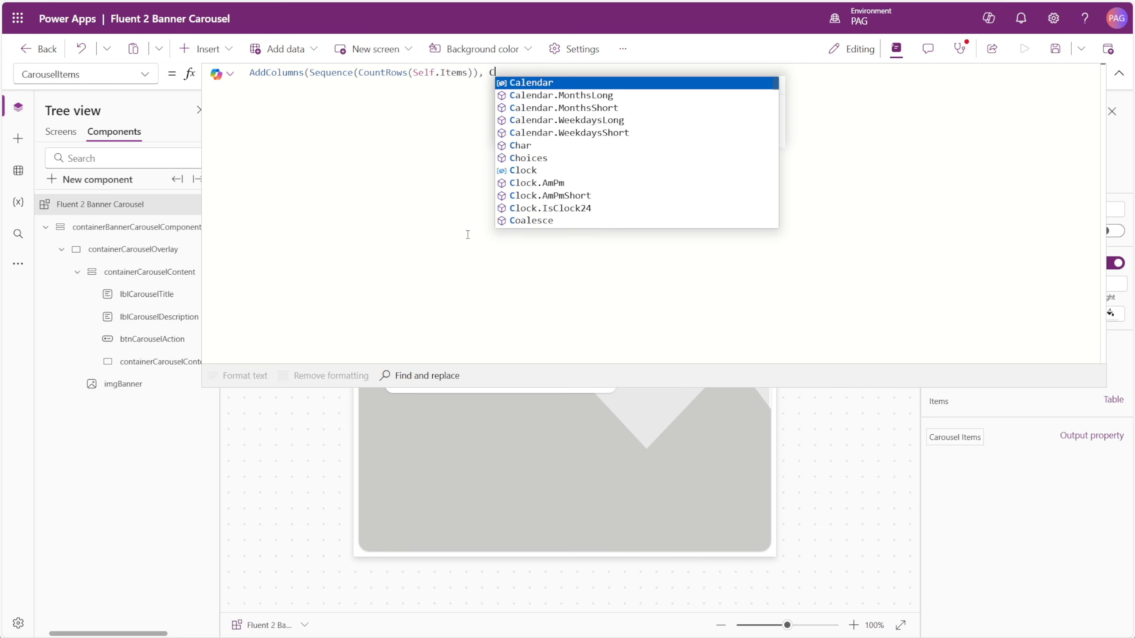
{"action": "type", "text": "arouselInf"}
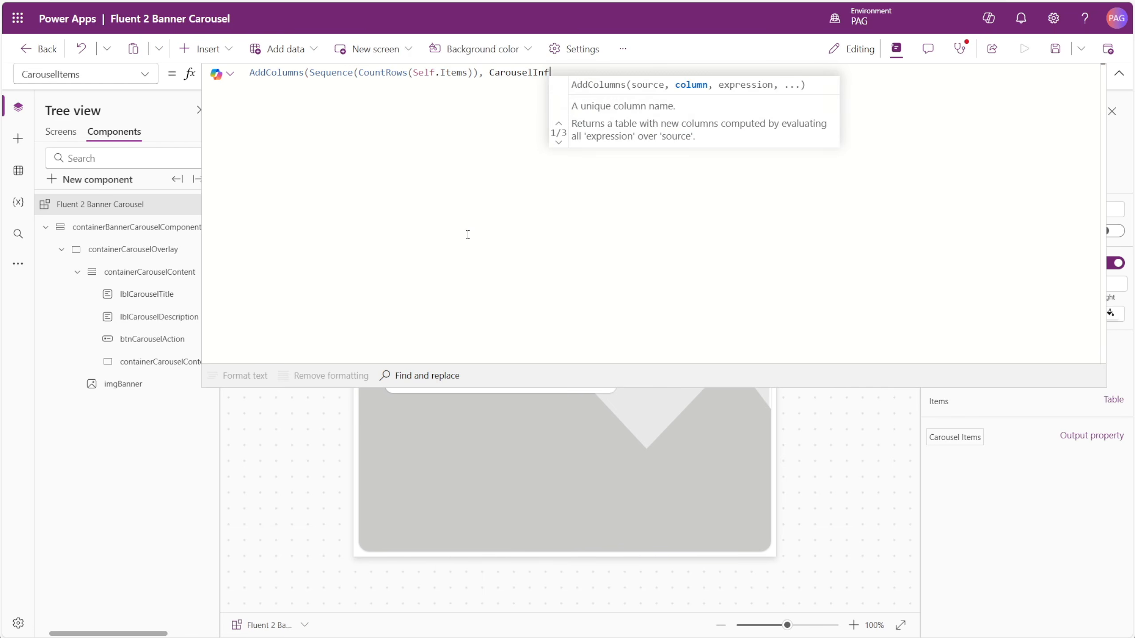
{"action": "type", "text": "o, Ind"}
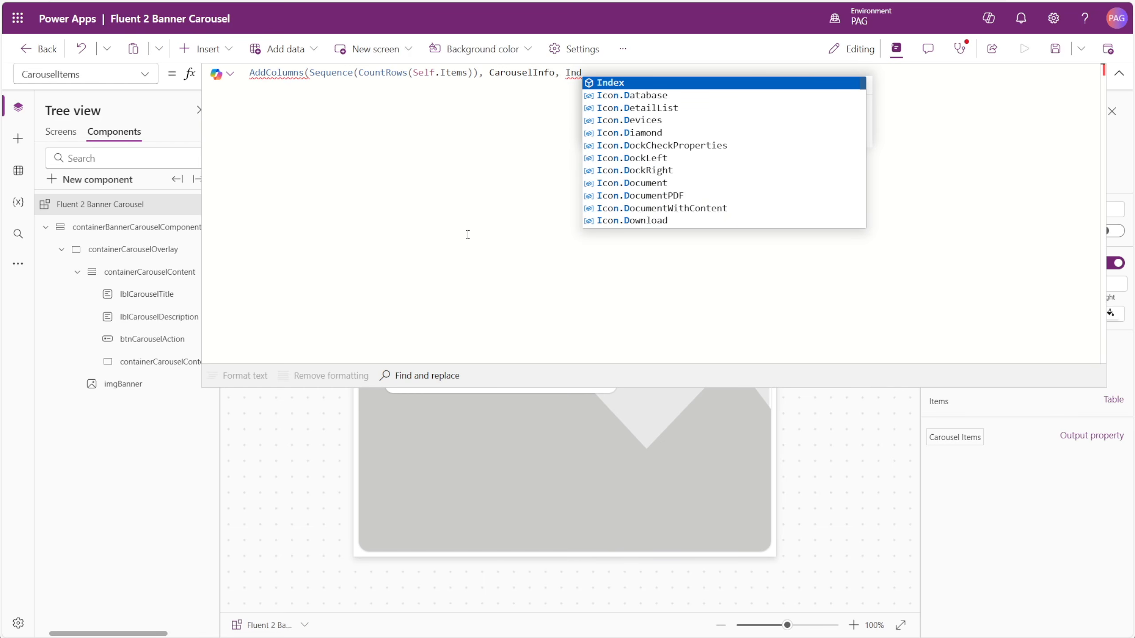
{"action": "type", "text": "ex(Self.CarouselItems"}
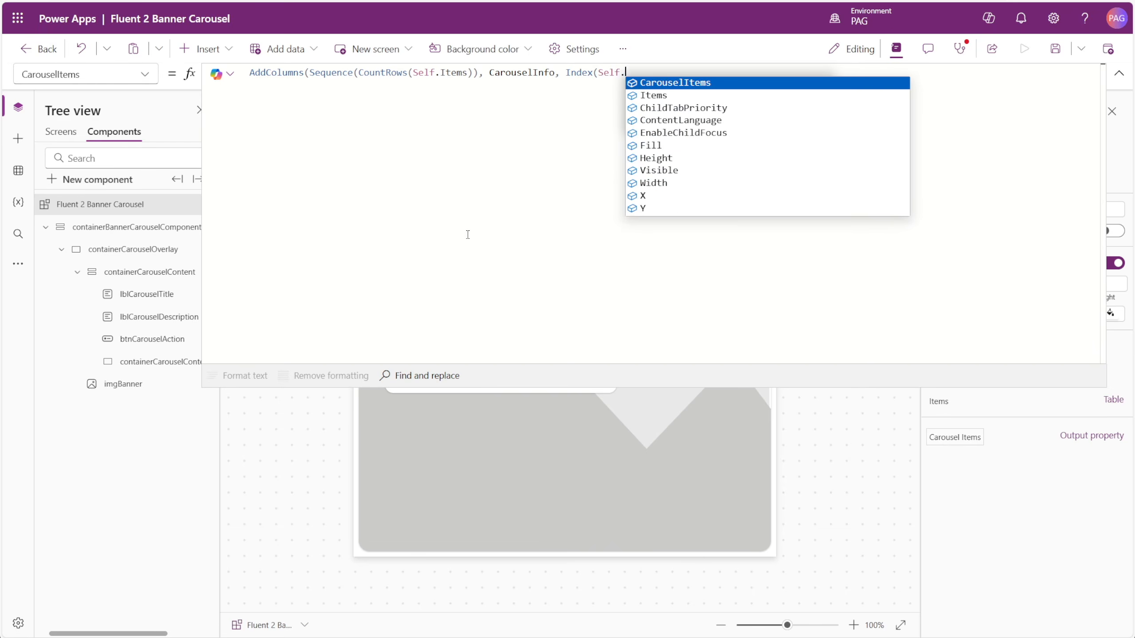
{"action": "key", "text": "BackSpace"}
{"action": "key", "text": "BackSpace"}
{"action": "key", "text": "BackSpace"}
{"action": "key", "text": "BackSpace"}
{"action": "key", "text": "BackSpace"}
{"action": "key", "text": "BackSpace"}
{"action": "key", "text": "BackSpace"}
{"action": "key", "text": "BackSpace"}
{"action": "key", "text": "BackSpace"}
{"action": "key", "text": "BackSpace"}
{"action": "key", "text": "BackSpace"}
{"action": "key", "text": "BackSpace"}
{"action": "key", "text": "BackSpace"}
{"action": "type", "text": "Items"}
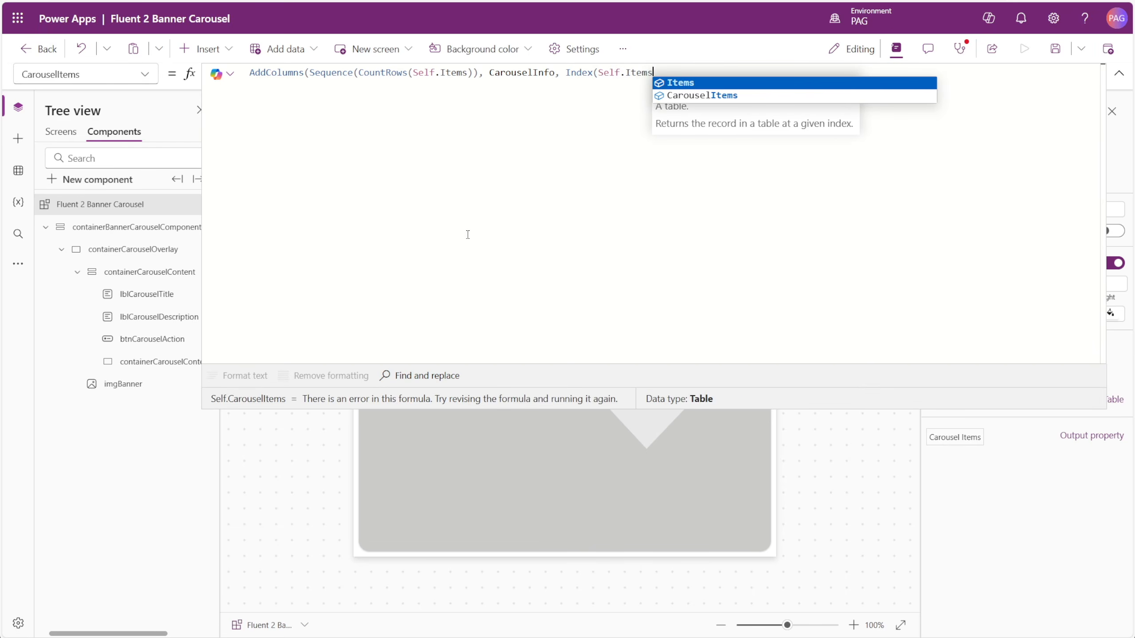
{"action": "type", "text": ", Value"}
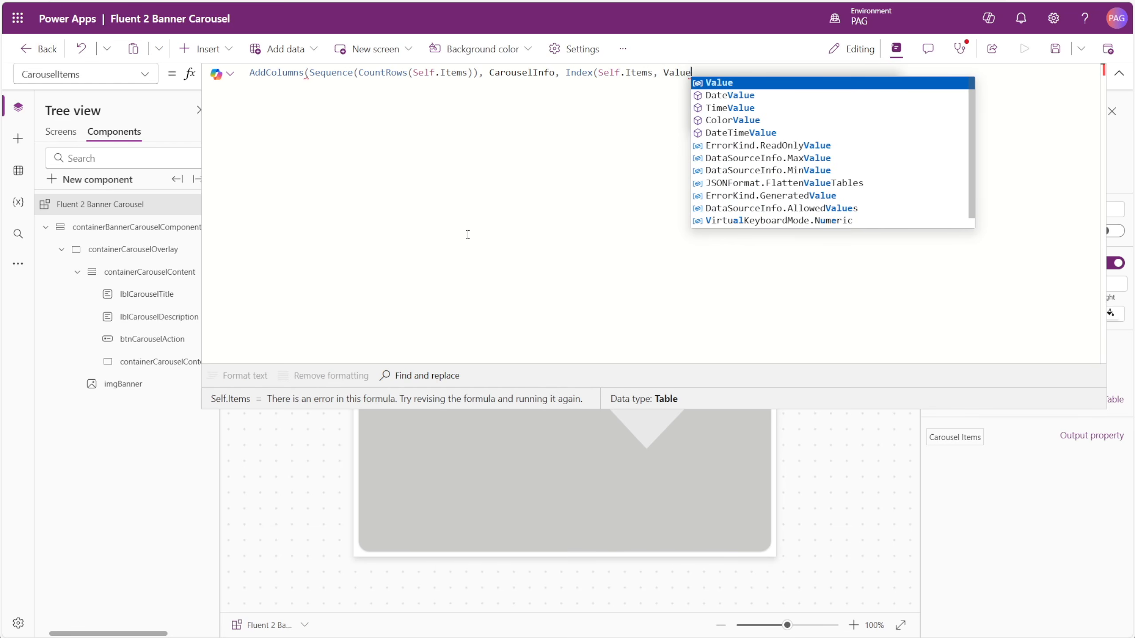
{"action": "type", "text": "))"}
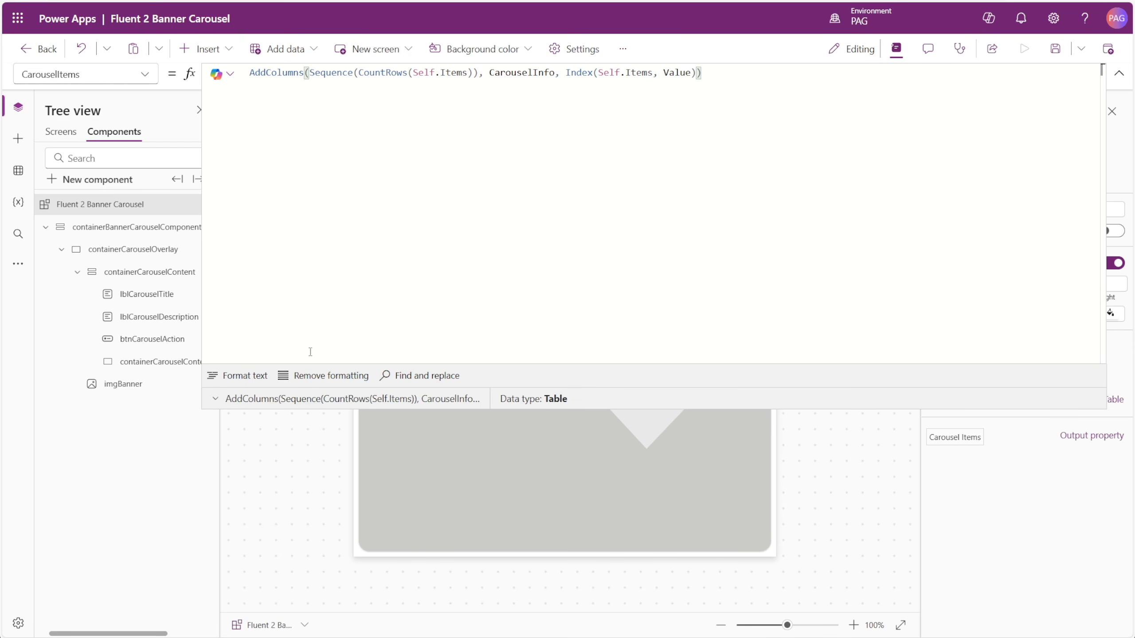
Format the Carousel Items formula over several lines, check its result preview and collapse the formula editor
{"action": "left_click", "coordinate": [242, 375]}
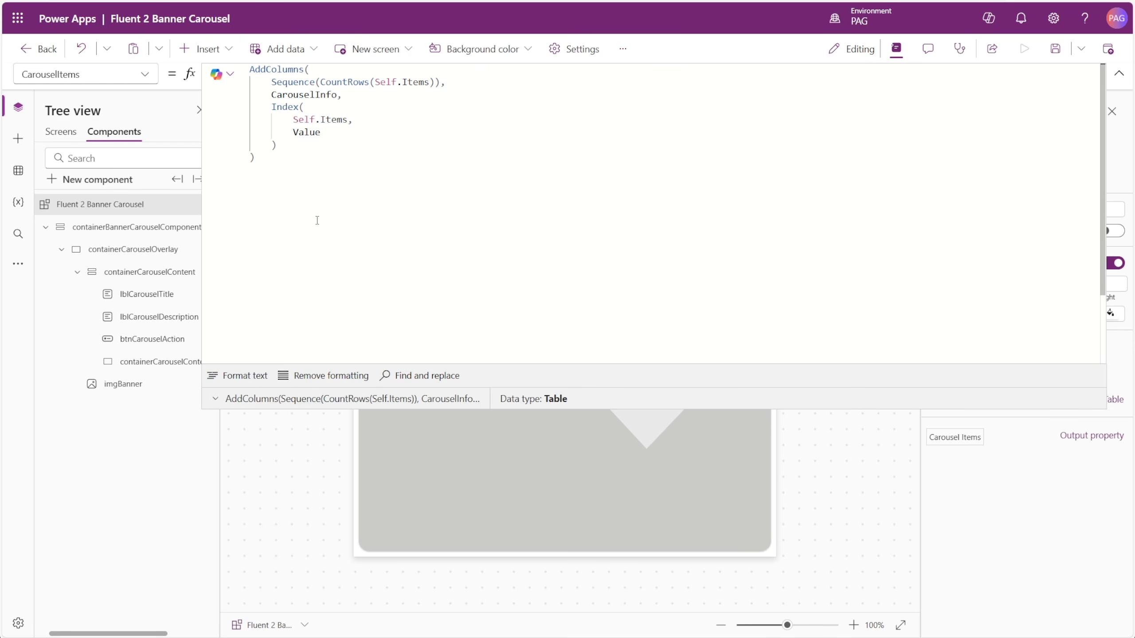
{"action": "left_click", "coordinate": [321, 399]}
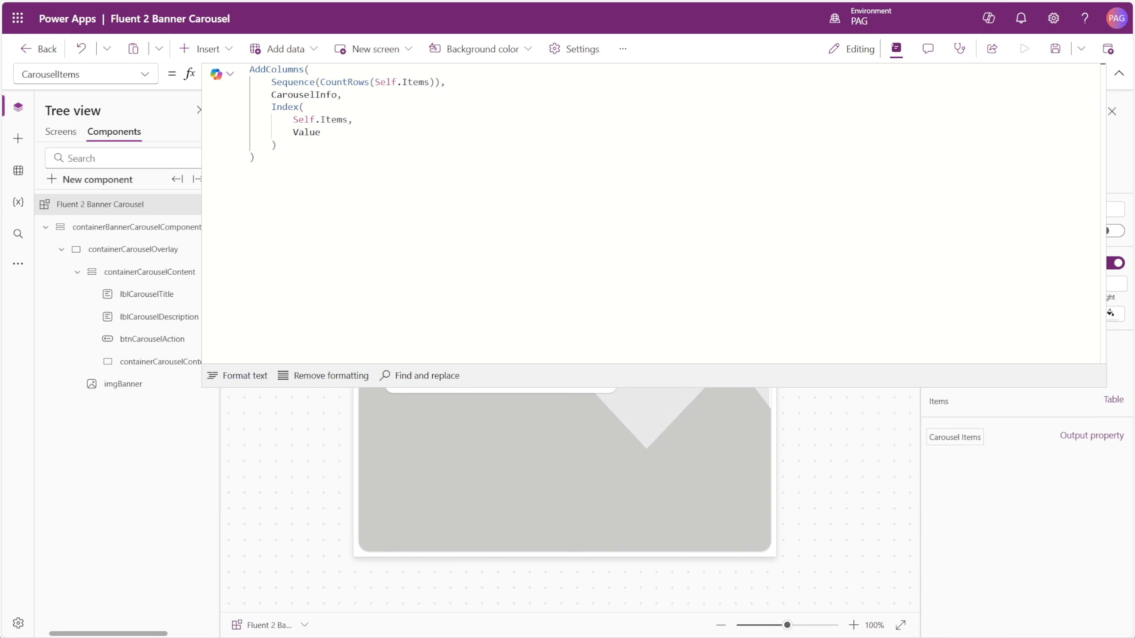
{"action": "left_click", "coordinate": [1119, 73]}
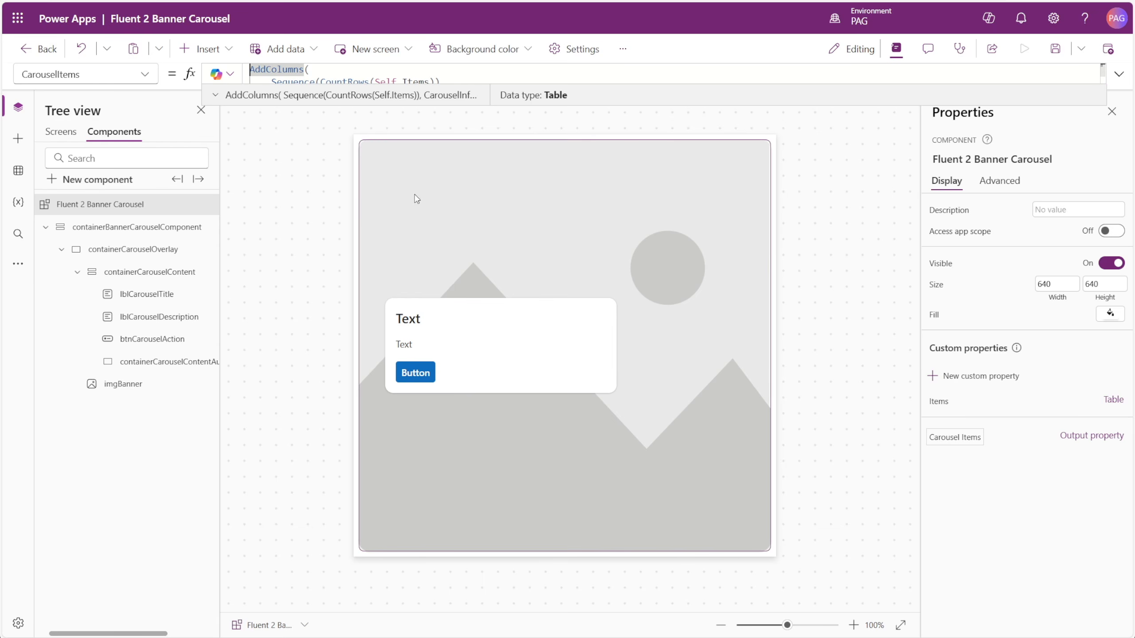
Insert a horizontal container inside containerBannerCarouselComponent, below the carousel overlay
{"action": "left_click", "coordinate": [79, 273]}
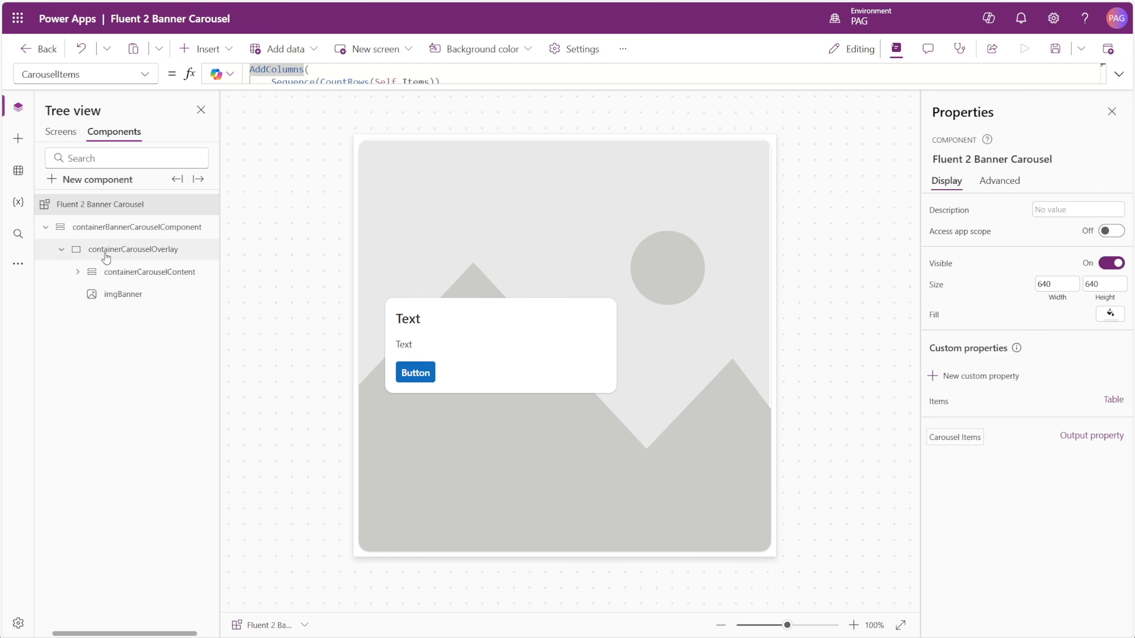
{"action": "left_click", "coordinate": [112, 227]}
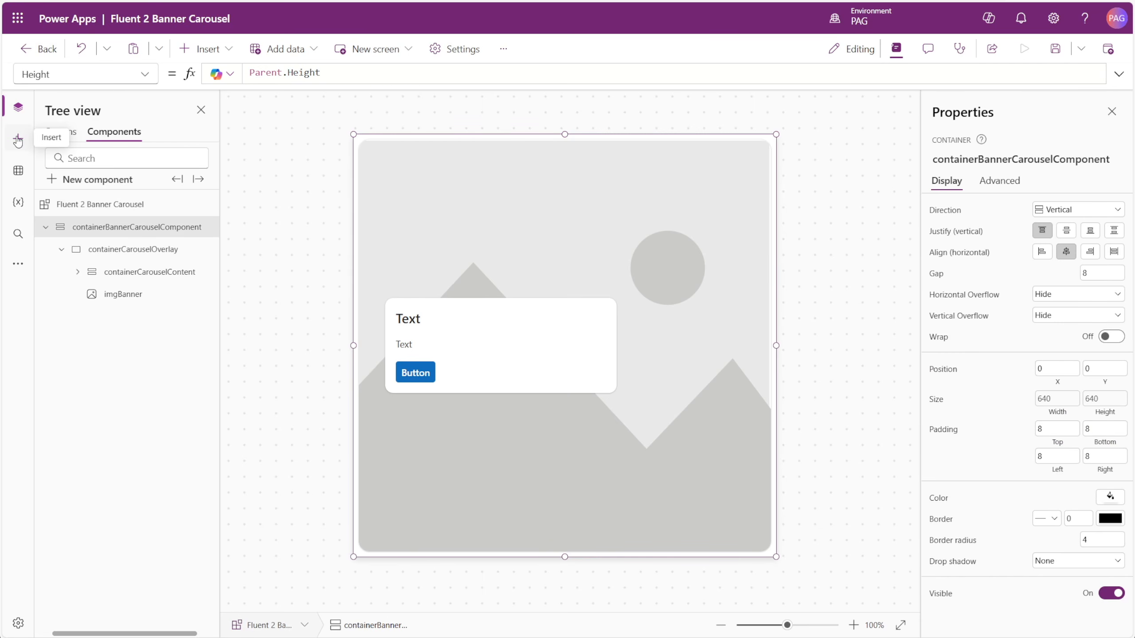
{"action": "left_click", "coordinate": [18, 142]}
{"action": "left_click", "coordinate": [84, 136]}
{"action": "type", "text": "ho"}
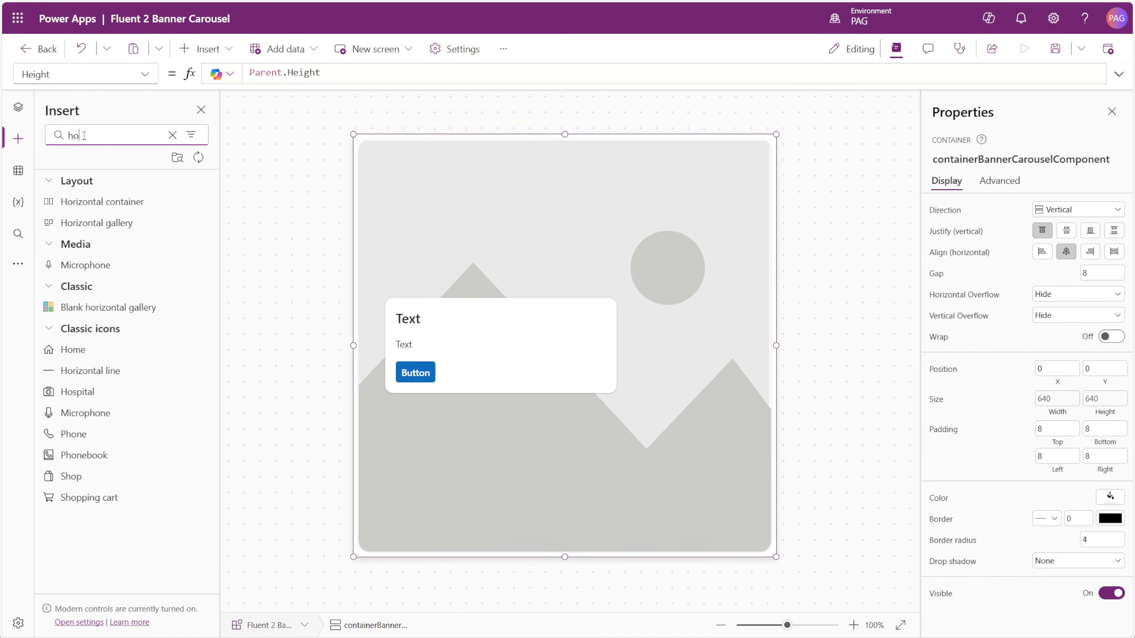
{"action": "type", "text": "r"}
{"action": "left_click", "coordinate": [97, 202]}
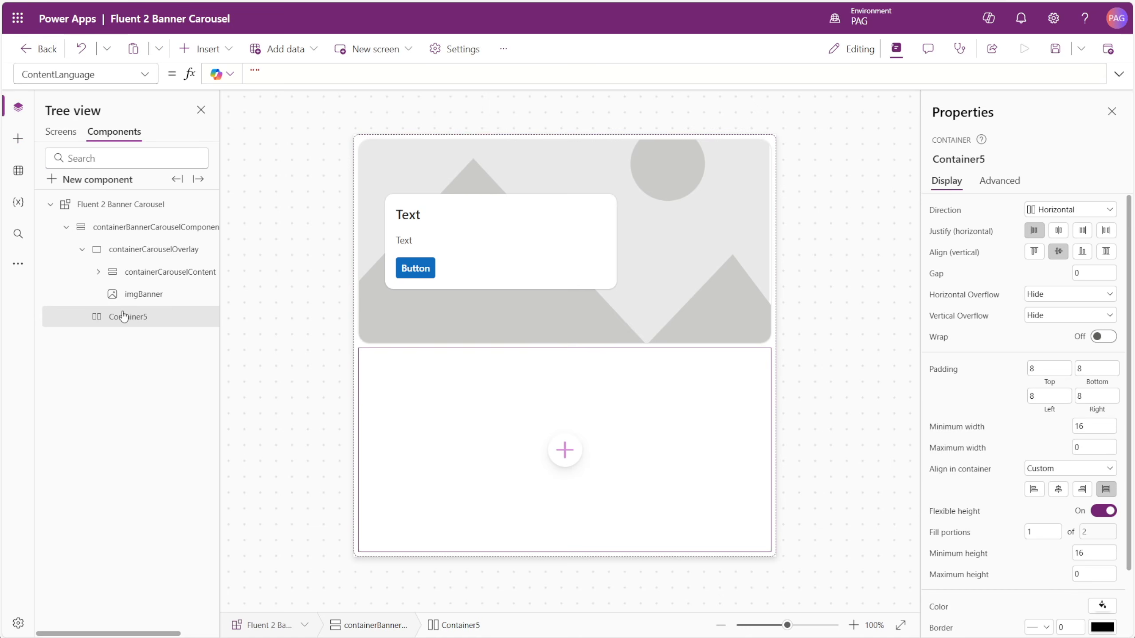
Rename the new horizontal container as containerCarouselNavigation
{"action": "double_click", "coordinate": [124, 317]}
{"action": "type", "text": "containerCarouselNavigation"}
{"action": "key", "text": "Return"}
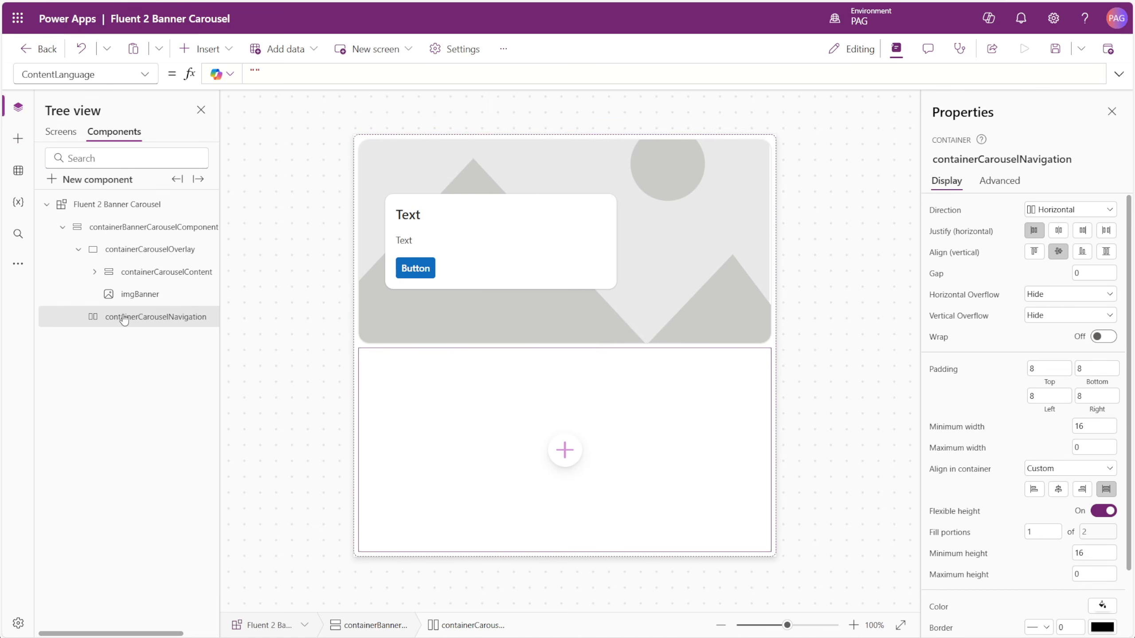
Turn off flexible height for containerCarouselNavigation, set its height to 24 and its drop shadow to None
{"action": "scroll", "coordinate": [1077, 362], "scroll_direction": "down", "scroll_amount": 3}
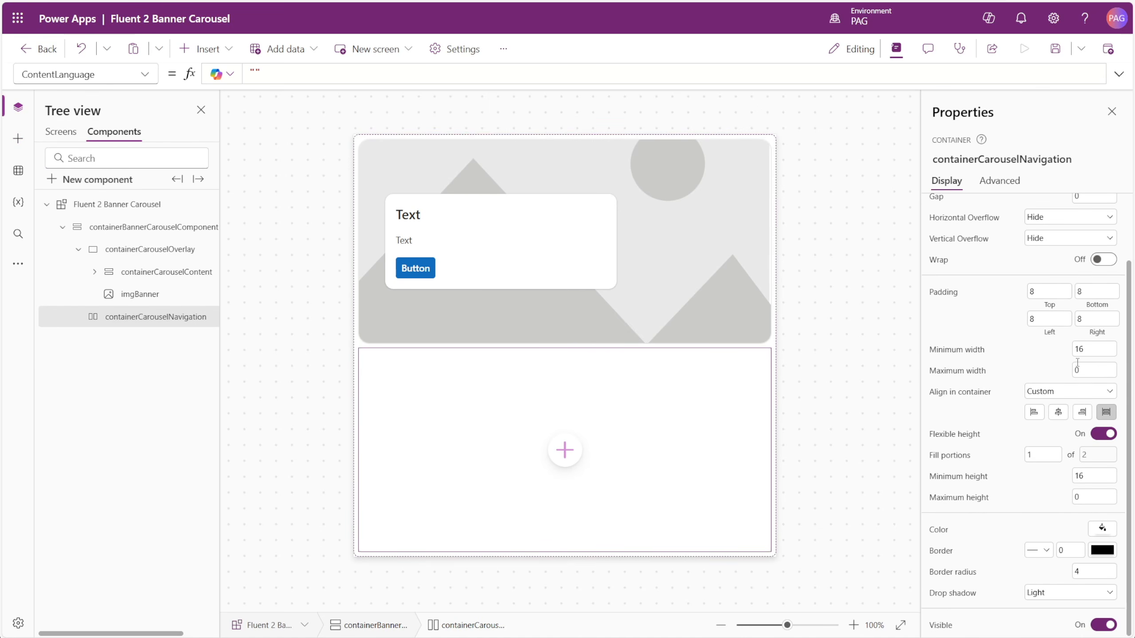
{"action": "left_click", "coordinate": [1106, 437]}
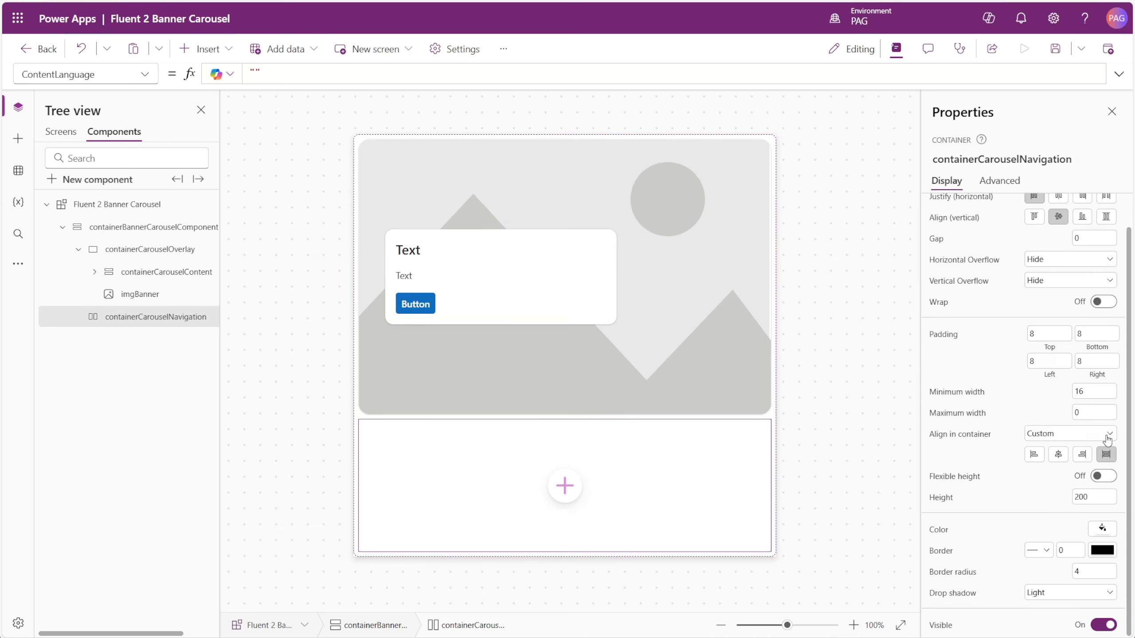
{"action": "double_click", "coordinate": [1088, 497]}
{"action": "type", "text": "24"}
{"action": "left_click", "coordinate": [1058, 498]}
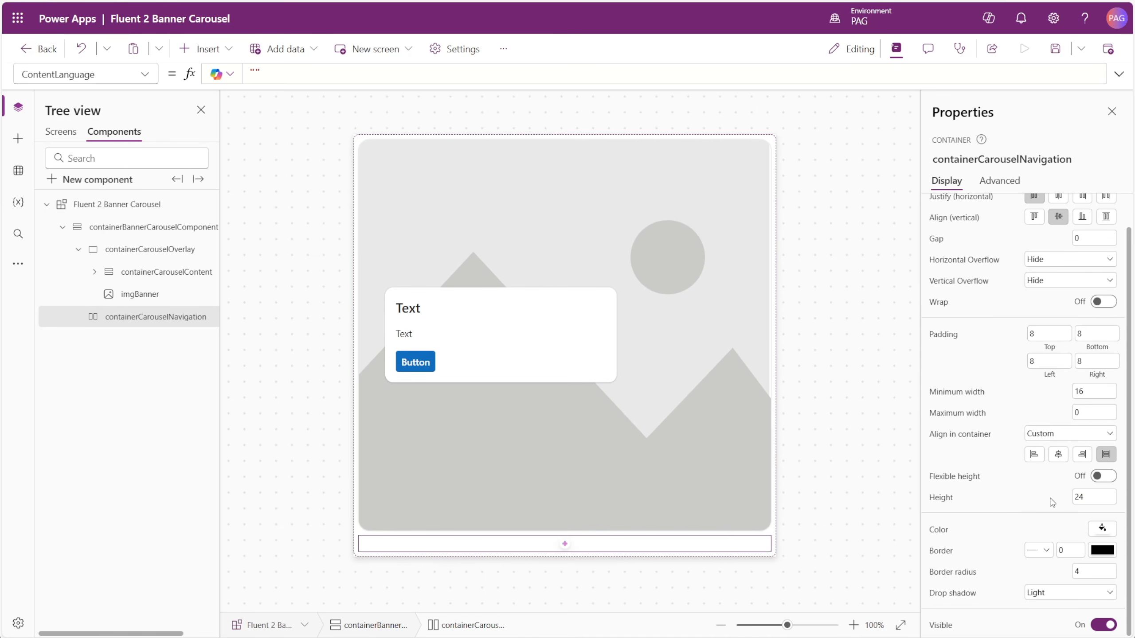
{"action": "left_click", "coordinate": [1054, 593]}
{"action": "left_click", "coordinate": [1053, 480]}
Set all four paddings of containerCarouselNavigation to 0 and justify its contents to the horizontal center
{"action": "left_click", "coordinate": [1056, 334]}
{"action": "key", "text": "Tab"}
{"action": "type", "text": "0"}
{"action": "key", "text": "Tab"}
{"action": "type", "text": "0"}
{"action": "key", "text": "Tab"}
{"action": "type", "text": "0"}
{"action": "left_click", "coordinate": [1005, 366]}
{"action": "scroll", "coordinate": [1058, 280], "scroll_direction": "up", "scroll_amount": 1}
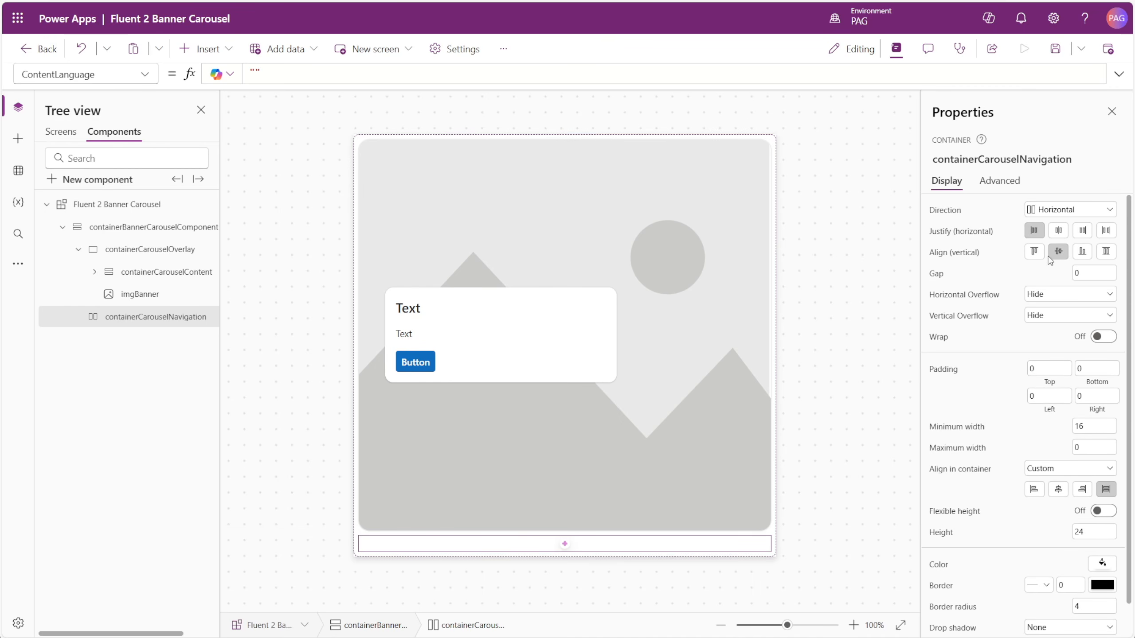
{"action": "left_click", "coordinate": [1059, 233]}
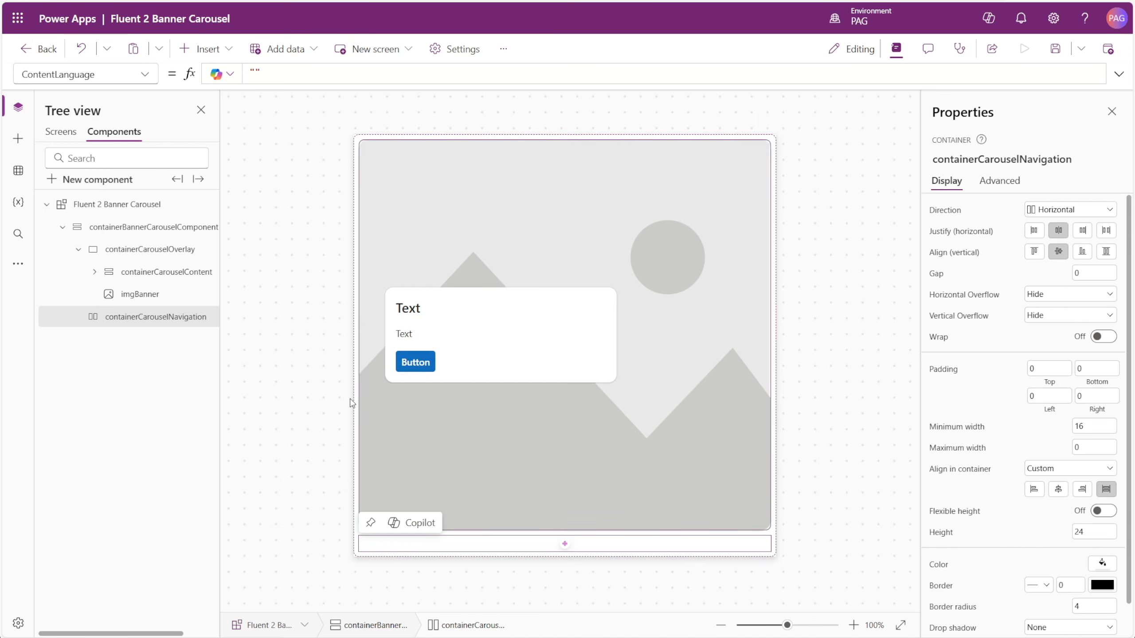
Insert a blank horizontal gallery into containerCarouselNavigation and rename it galCarouselNavigation
{"action": "left_click", "coordinate": [18, 140]}
{"action": "type", "text": "hor"}
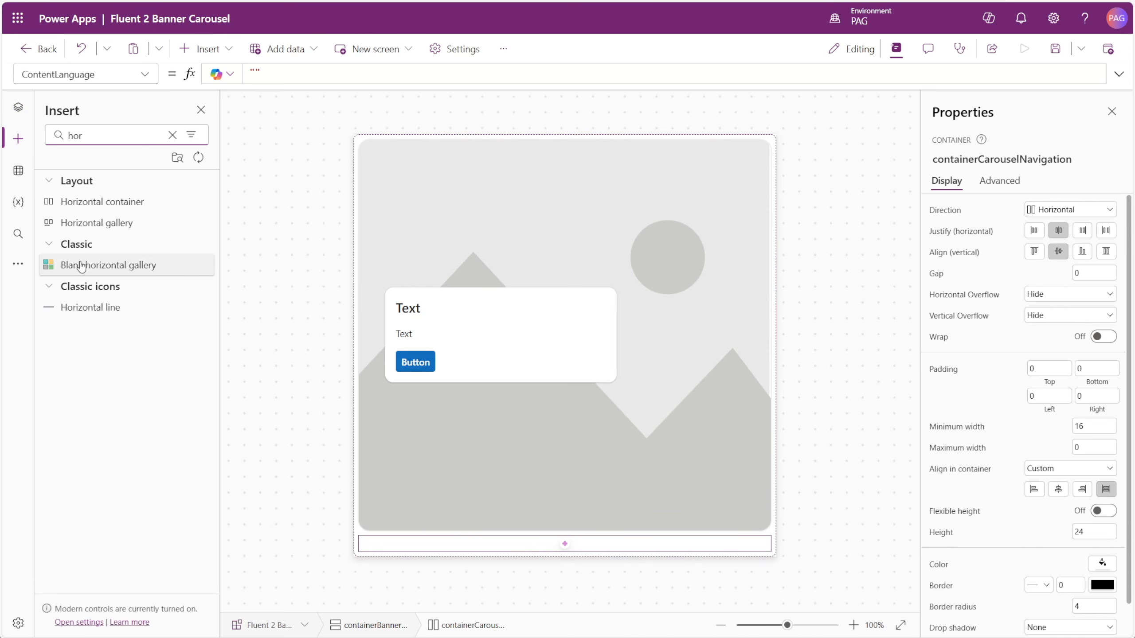
{"action": "left_click", "coordinate": [81, 266]}
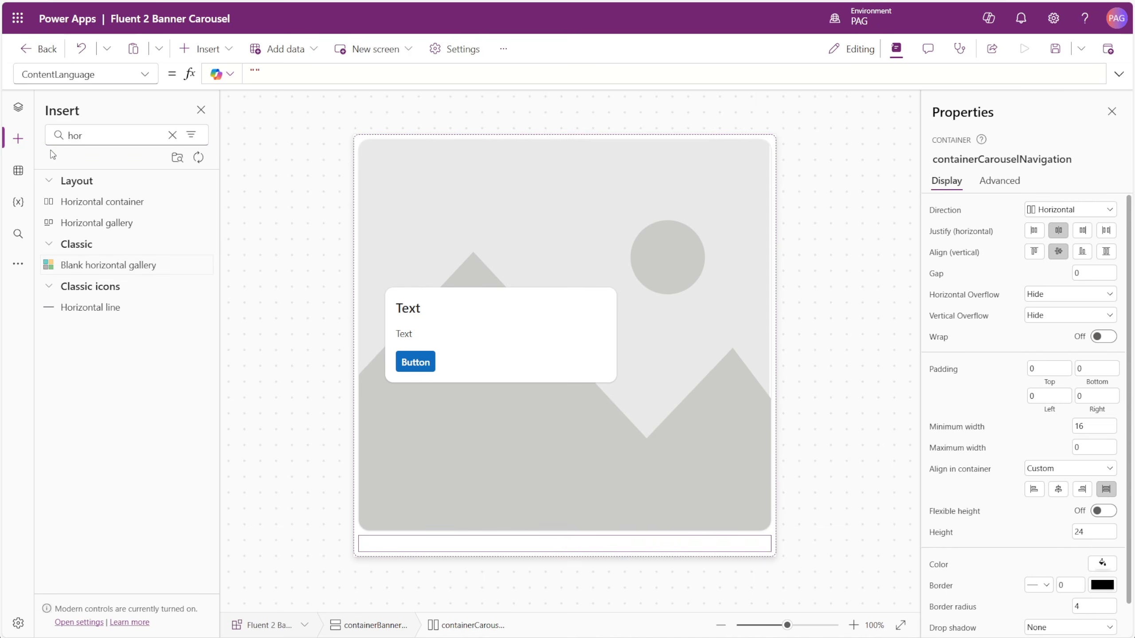
{"action": "double_click", "coordinate": [136, 339]}
{"action": "type", "text": "gal"}
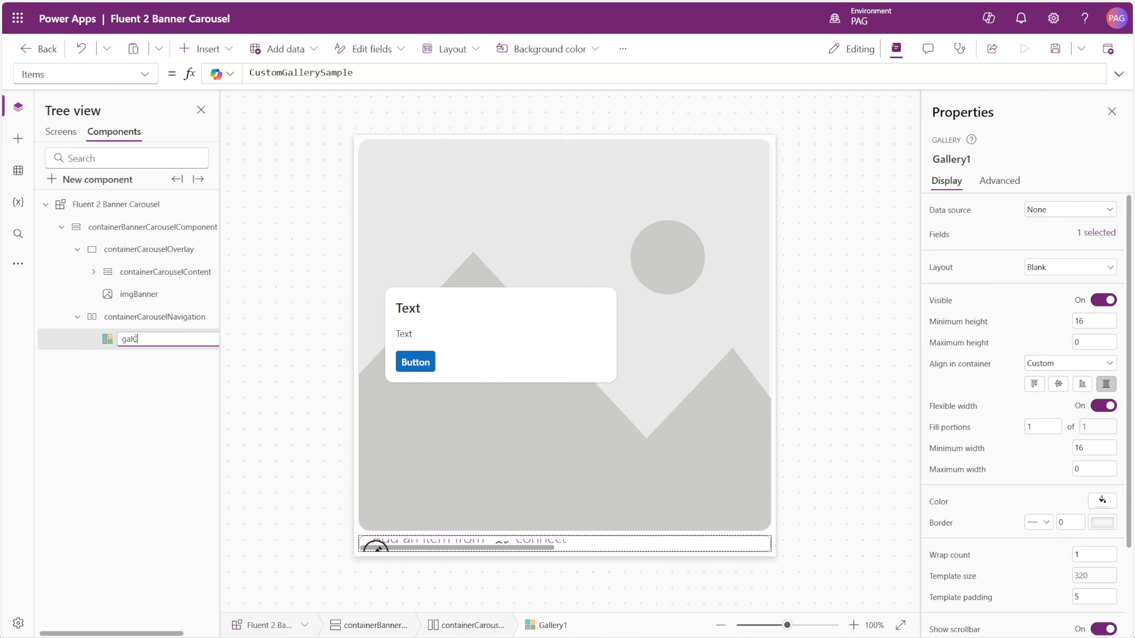
{"action": "type", "text": "CarouselNavigation"}
{"action": "key", "text": "Return"}
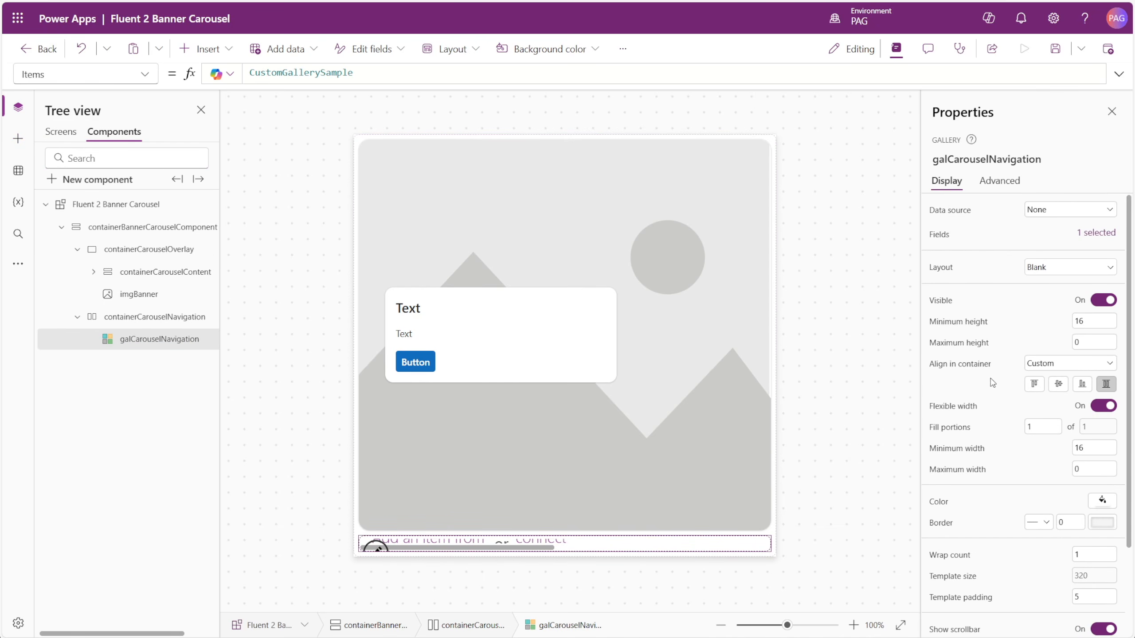
Replace the TemplateSize formula of galCarouselNavigation with 24
{"action": "scroll", "coordinate": [1006, 380], "scroll_direction": "down", "scroll_amount": 3}
{"action": "left_click", "coordinate": [1090, 473]}
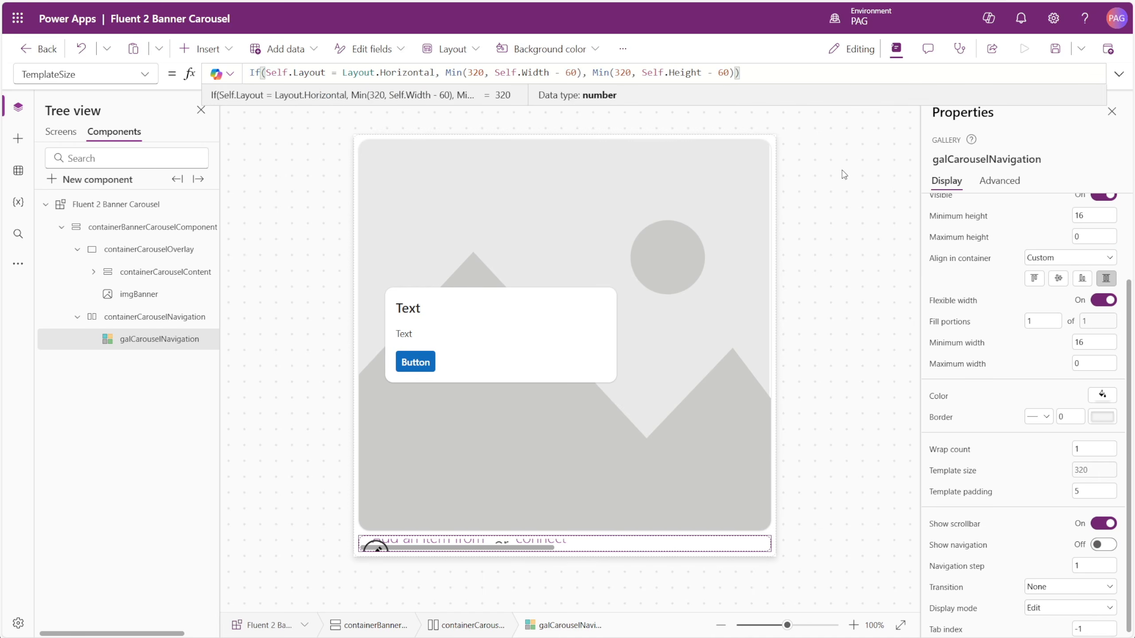
{"action": "key", "text": "ctrl+a"}
{"action": "type", "text": "24"}
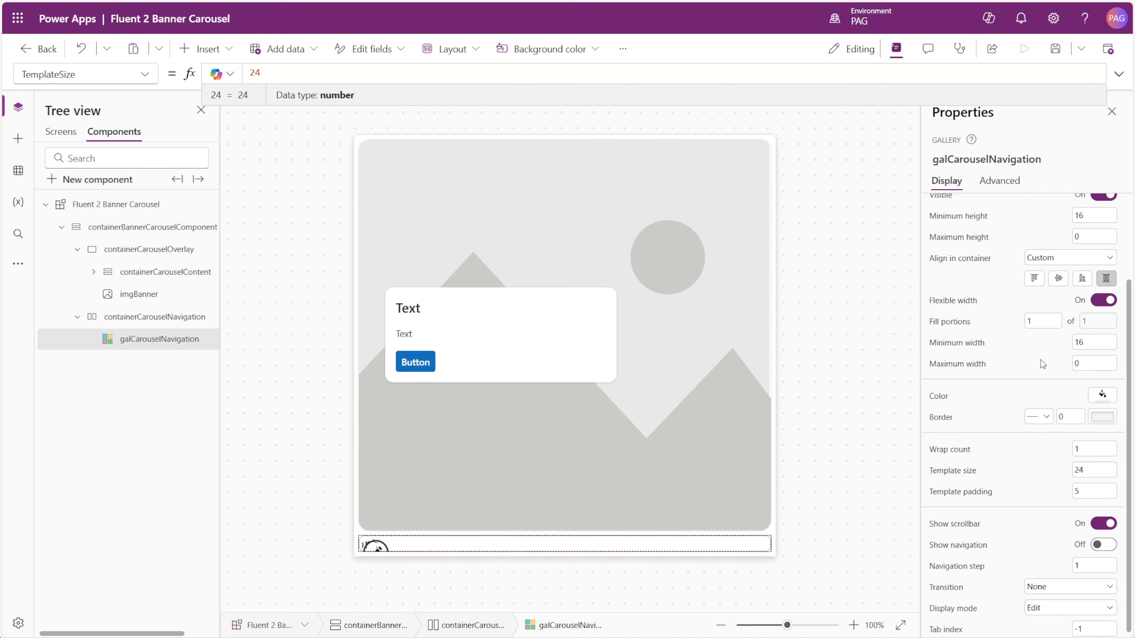
Turn off flexible width for galCarouselNavigation, align it to the vertical center, and set its height to 24 and template padding to 0
{"action": "left_click", "coordinate": [1103, 301]}
{"action": "left_click", "coordinate": [1057, 318]}
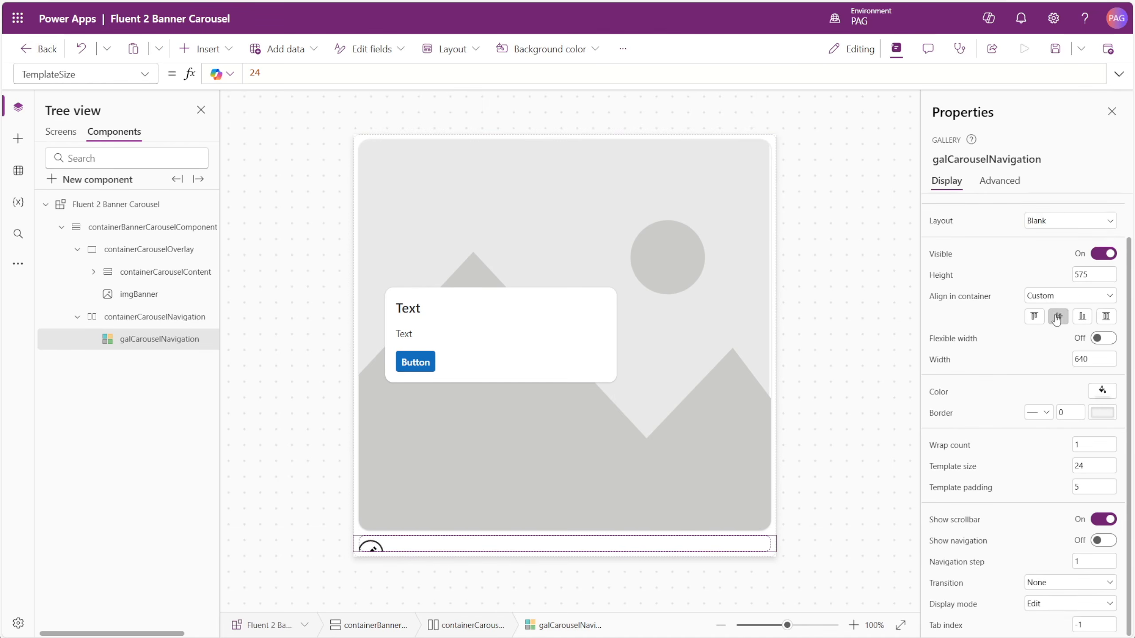
{"action": "double_click", "coordinate": [1088, 274]}
{"action": "type", "text": "24"}
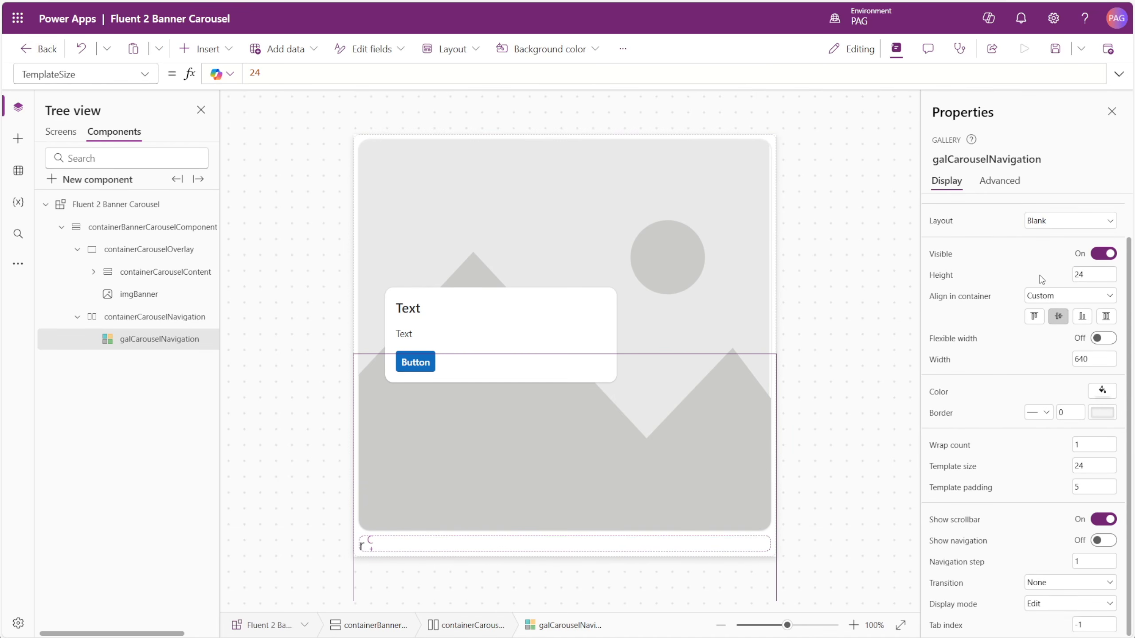
Insert a container into the galCarouselNavigation template and rename it containerSelectedCarouselItem
{"action": "left_click", "coordinate": [371, 545]}
{"action": "left_click", "coordinate": [373, 549]}
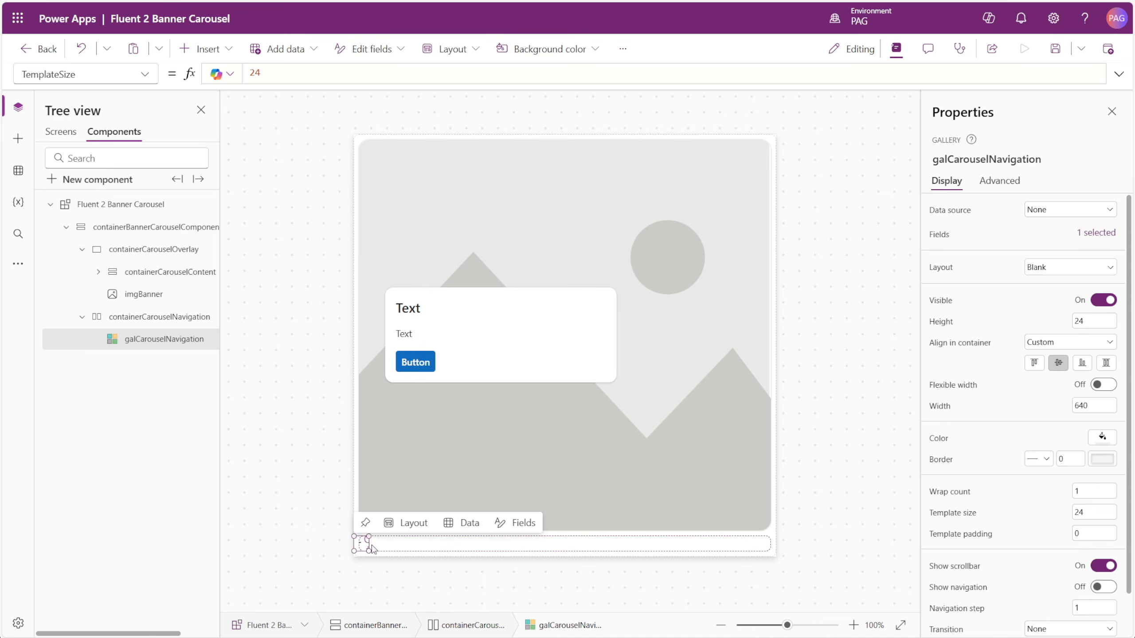
{"action": "left_click", "coordinate": [18, 139]}
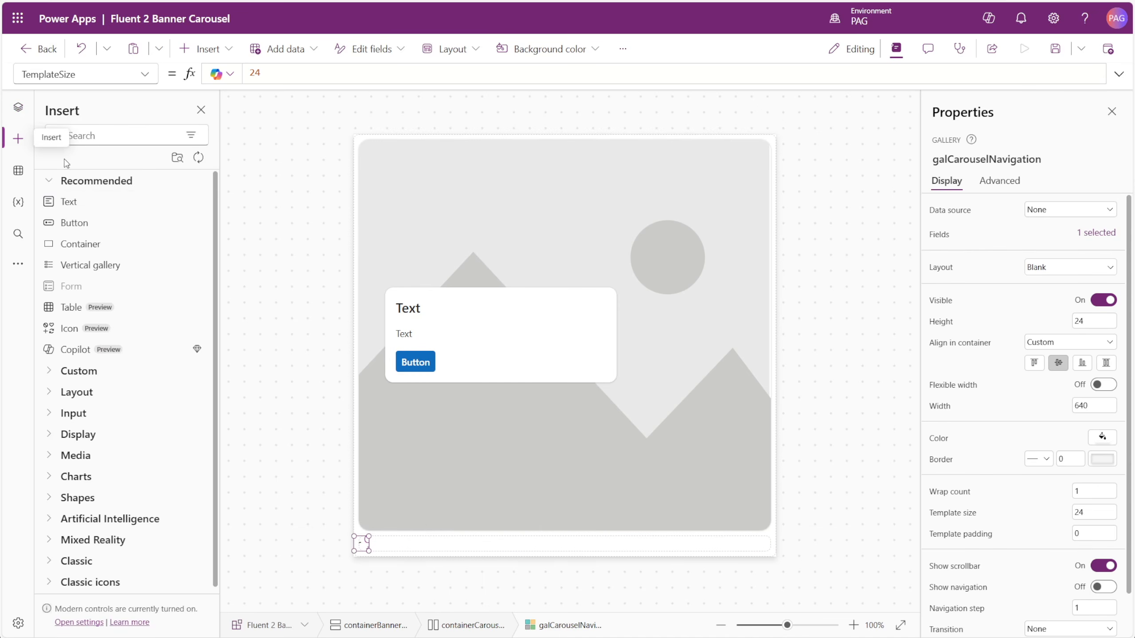
{"action": "left_click", "coordinate": [80, 245]}
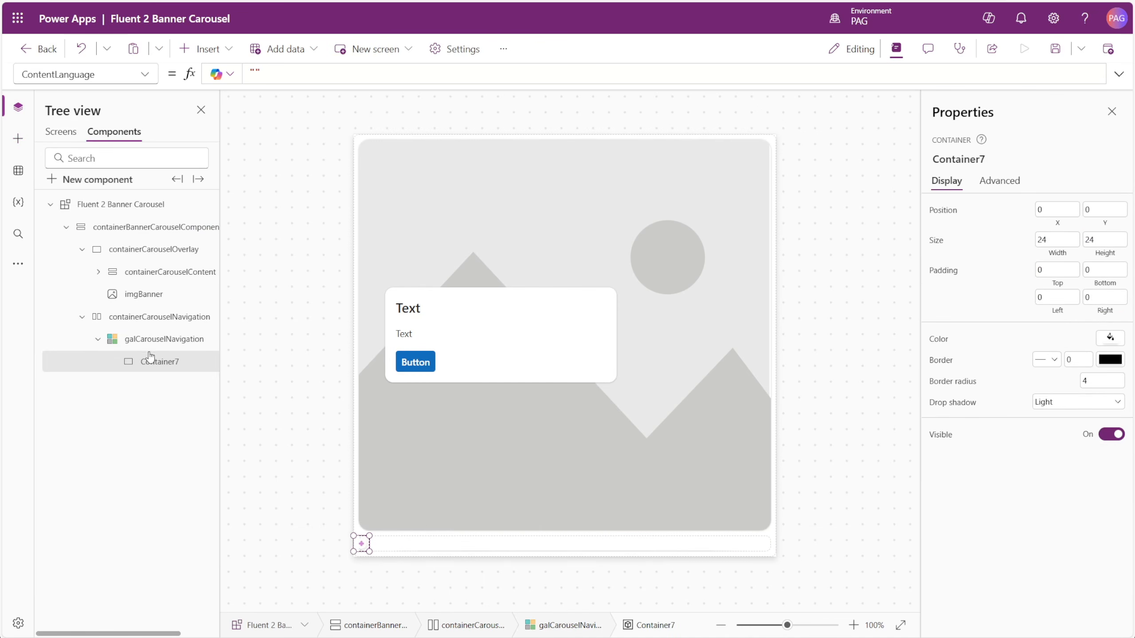
{"action": "double_click", "coordinate": [158, 366]}
{"action": "type", "text": "containerSelectedCarouselItem"}
{"action": "key", "text": "Return"}
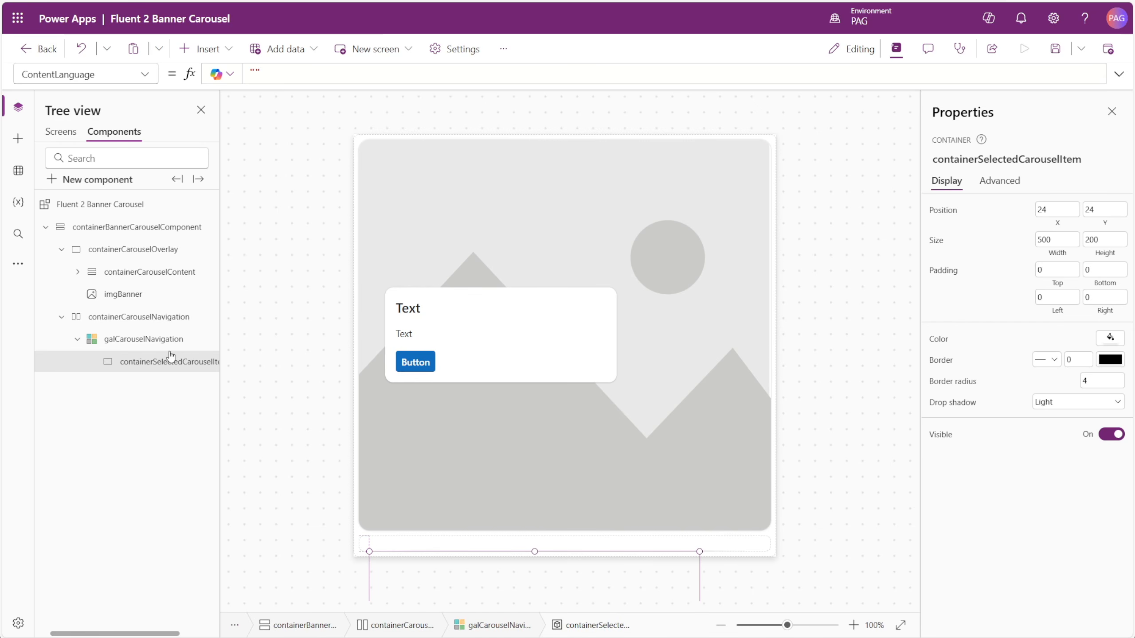
Set the X position of containerSelectedCarouselItem to Parent.TemplateWidth/2 - Self.Width/2
{"action": "left_click", "coordinate": [1058, 224]}
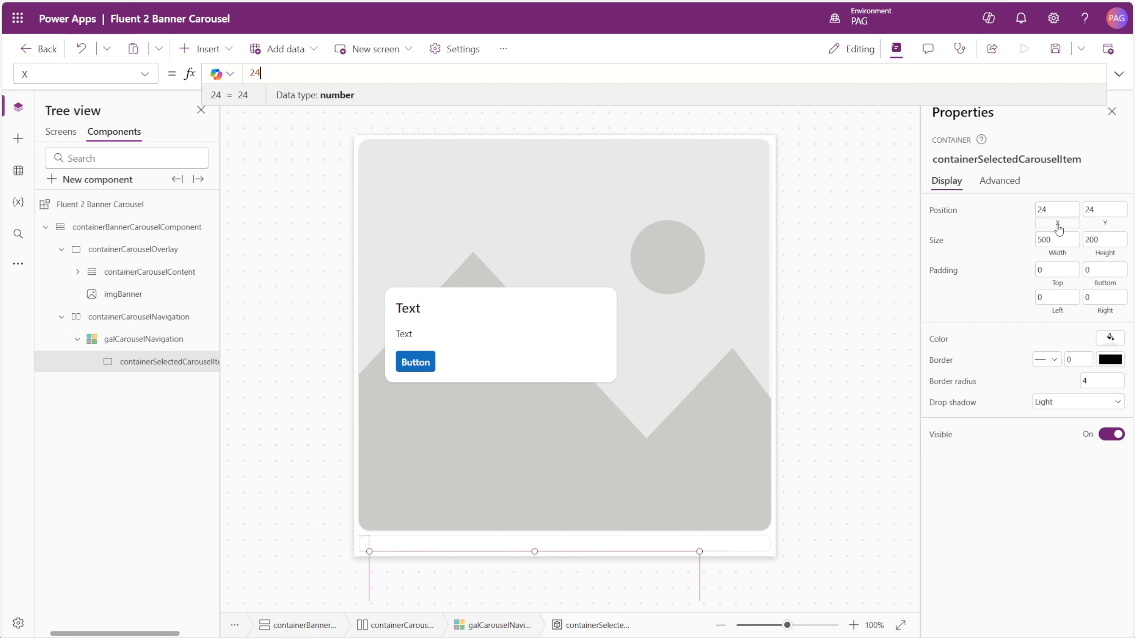
{"action": "type", "text": "Parent.Templ"}
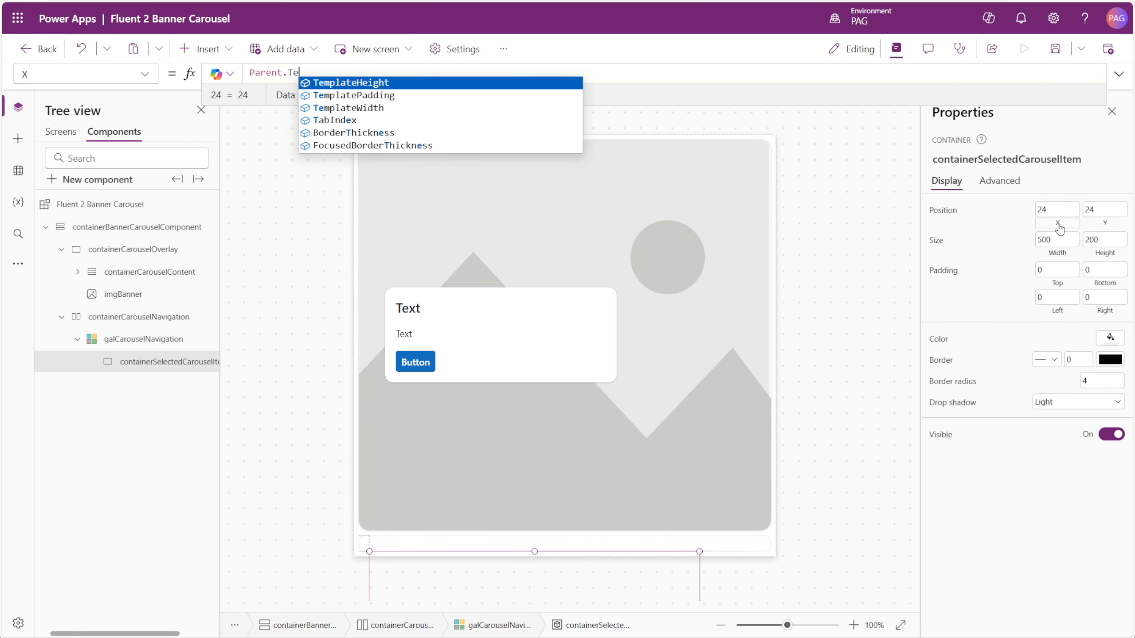
{"action": "key", "text": "Down"}
{"action": "key", "text": "Down"}
{"action": "key", "text": "Tab"}
{"action": "type", "text": "/2 "}
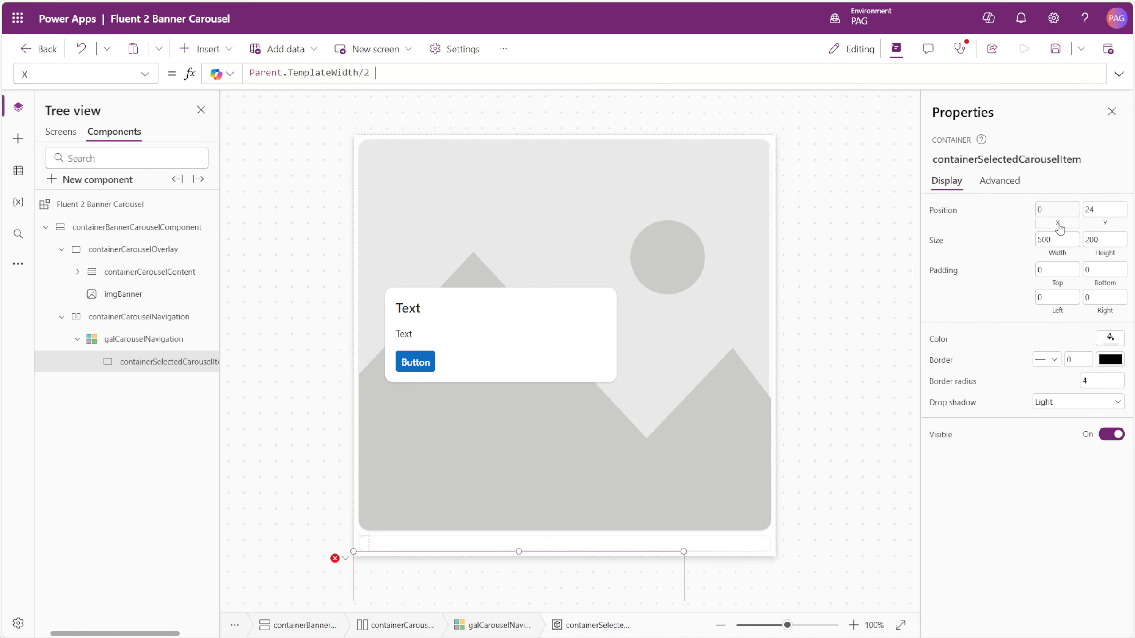
{"action": "type", "text": "- Self.Width/2"}
Set the Y position of containerSelectedCarouselItem to Parent.TemplateHeight/2 - Self.Height/2
{"action": "left_click", "coordinate": [1107, 225]}
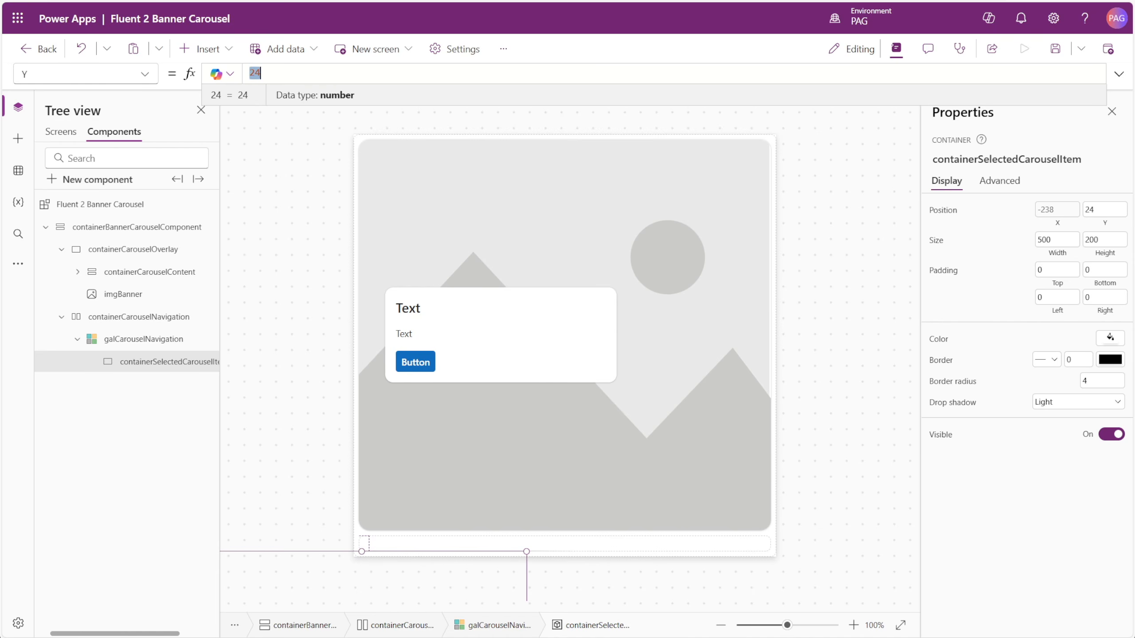
{"action": "type", "text": "Parent."}
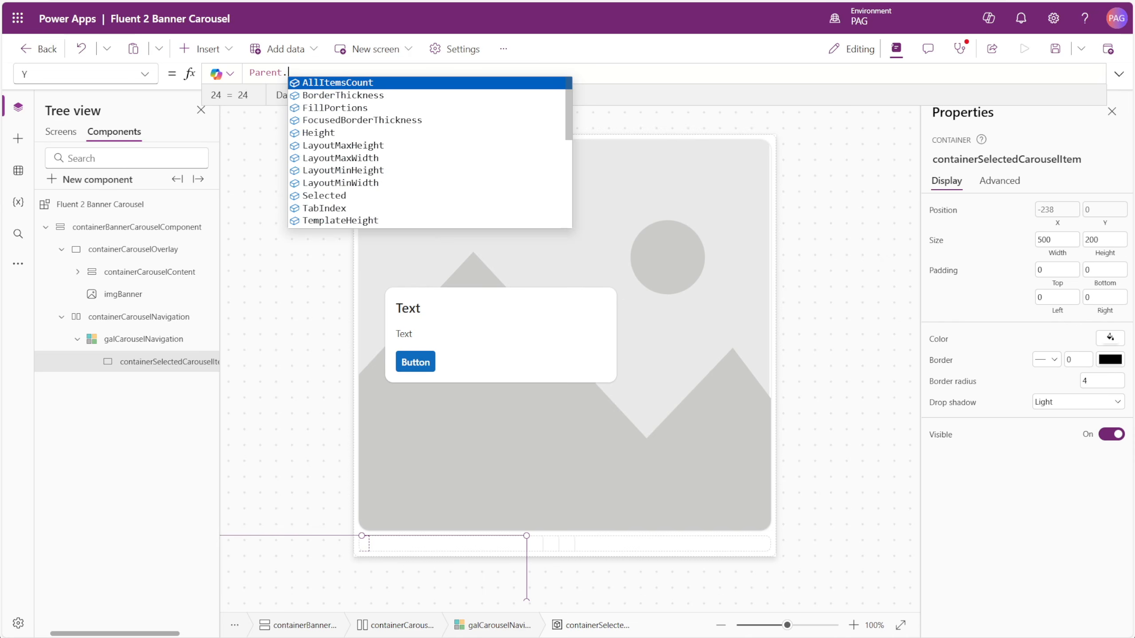
{"action": "type", "text": "TemplateHeight/2"}
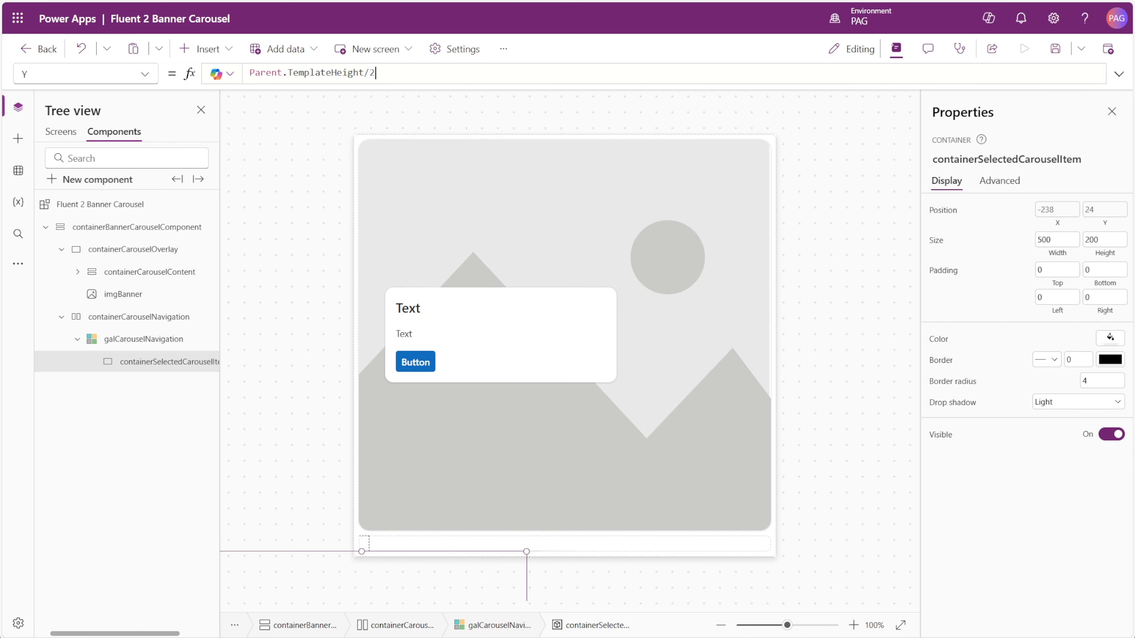
{"action": "type", "text": " - Self.Height/2"}
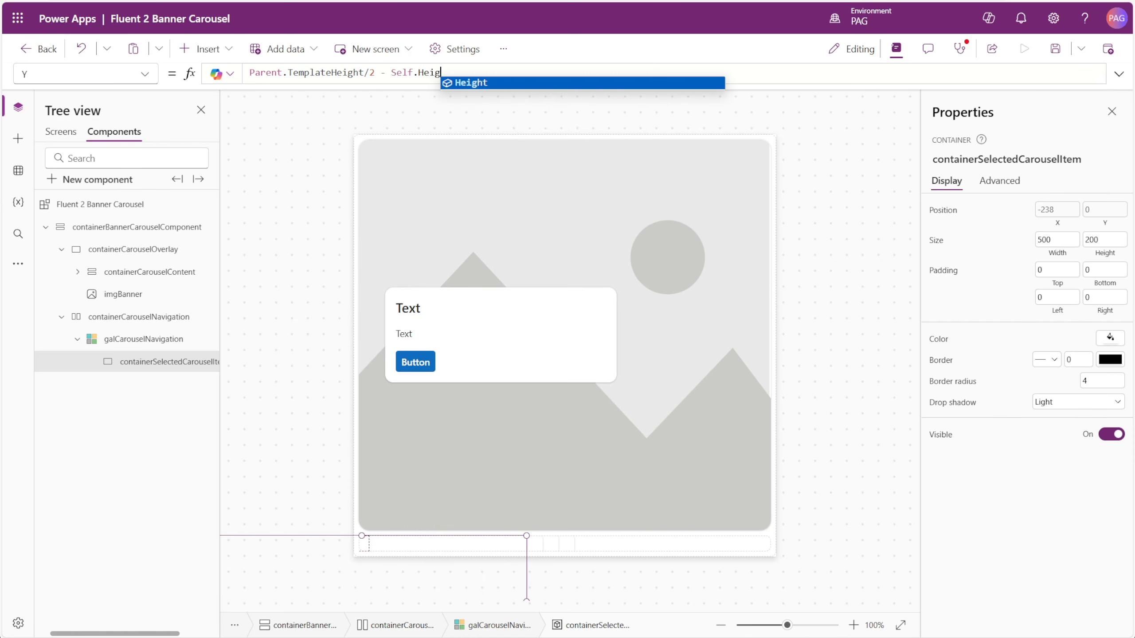
Size containerSelectedCarouselItem to 8 wide by 8 high and set its border radius to 16
{"action": "left_click", "coordinate": [1075, 237]}
{"action": "type", "text": "8"}
{"action": "key", "text": "Tab"}
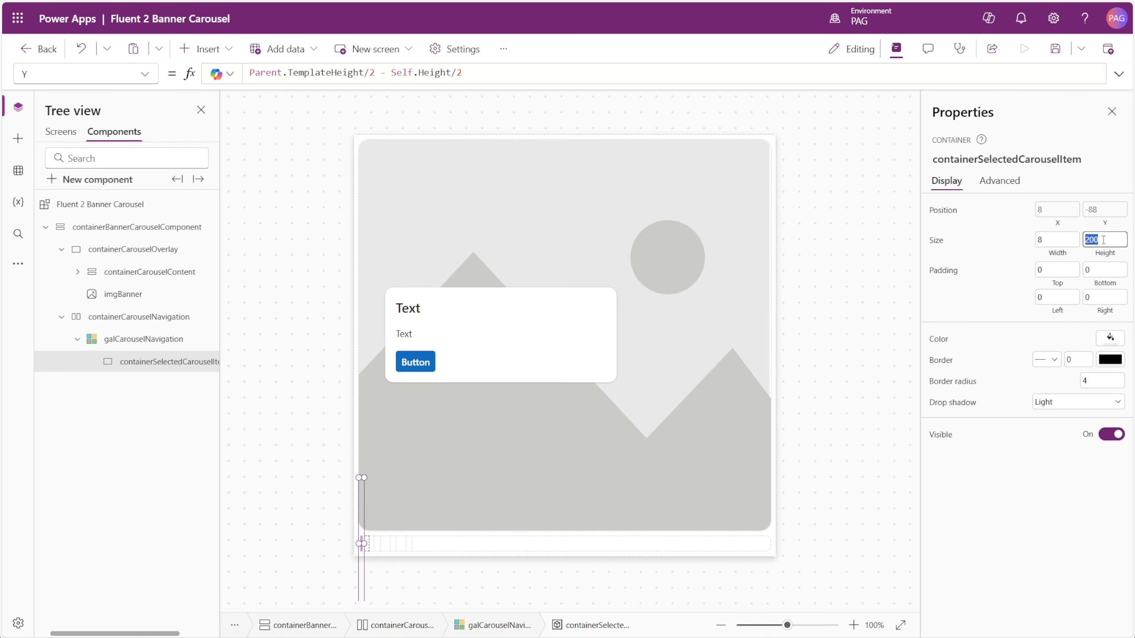
{"action": "type", "text": "8"}
{"action": "left_click", "coordinate": [1050, 294]}
{"action": "left_click", "coordinate": [1093, 379]}
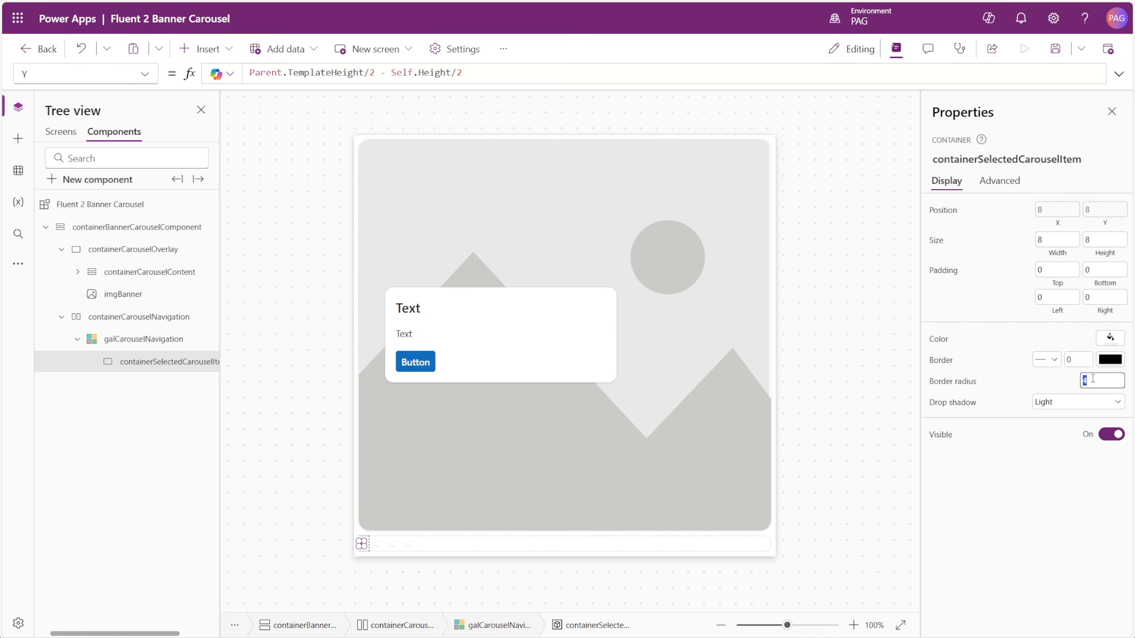
{"action": "type", "text": "16"}
{"action": "left_click", "coordinate": [1057, 387]}
Set the fill color of containerSelectedCarouselItem to black from the standard colors
{"action": "left_click", "coordinate": [1111, 338]}
{"action": "left_click", "coordinate": [1046, 428]}
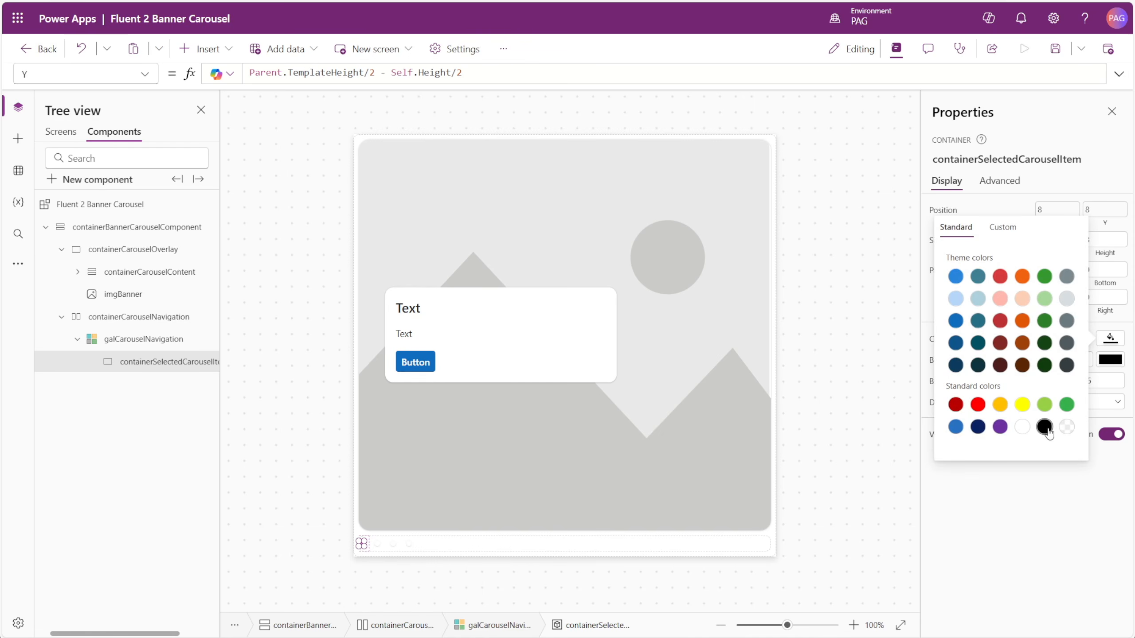
{"action": "left_click", "coordinate": [1046, 523]}
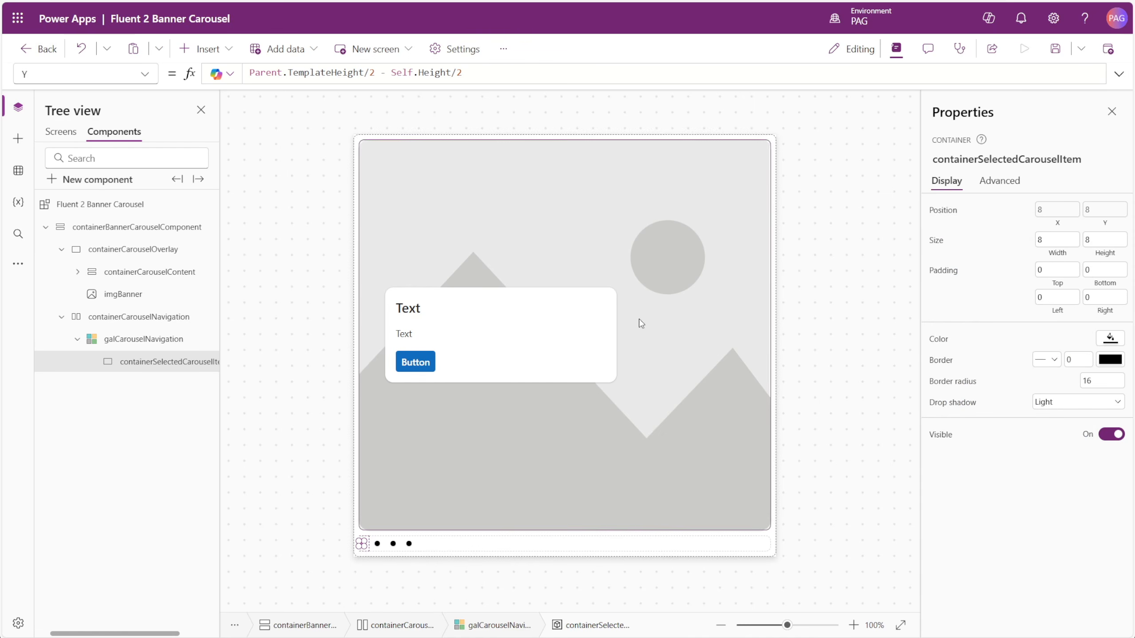
Insert an Image control inside containerSelectedCarouselItem and return to the component's control hierarchy
{"action": "left_click", "coordinate": [17, 139]}
{"action": "type", "text": "image"}
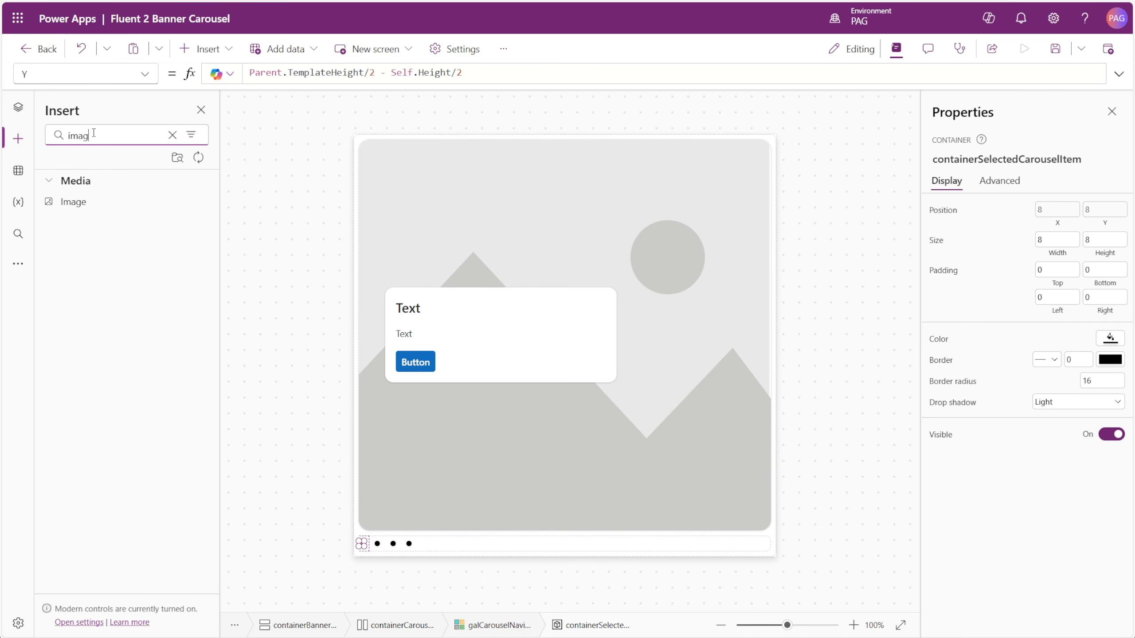
{"action": "left_click", "coordinate": [74, 202]}
{"action": "left_click", "coordinate": [17, 107]}
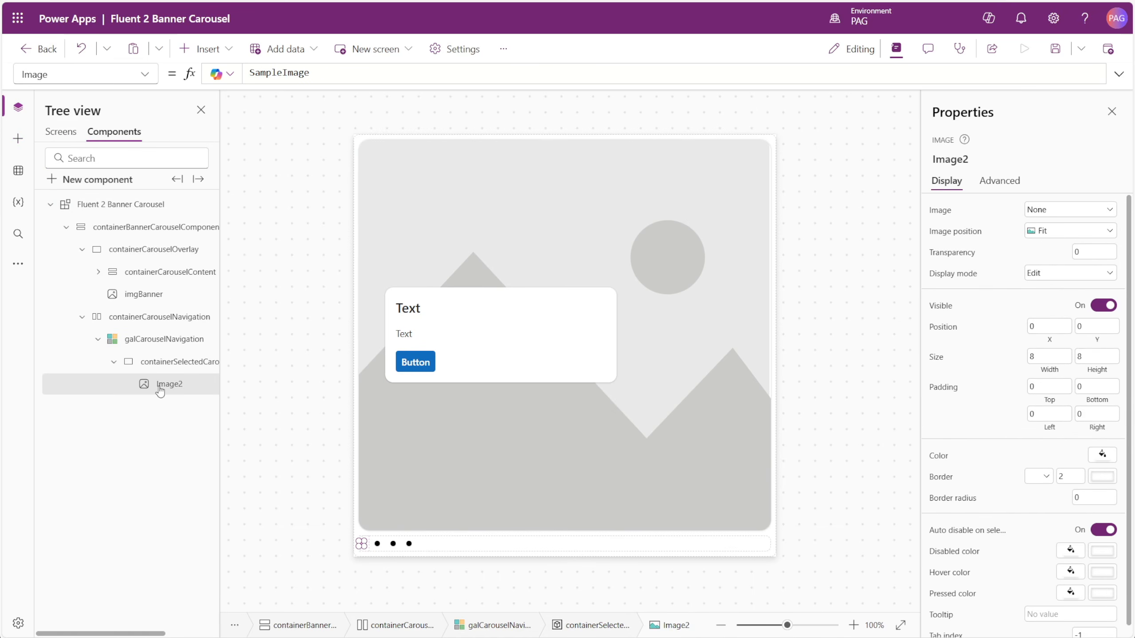
Rename the new image in containerSelectedCarouselItem to imgSelection and clear the formula of its Image property
{"action": "double_click", "coordinate": [160, 385]}
{"action": "type", "text": "imgSelectio"}
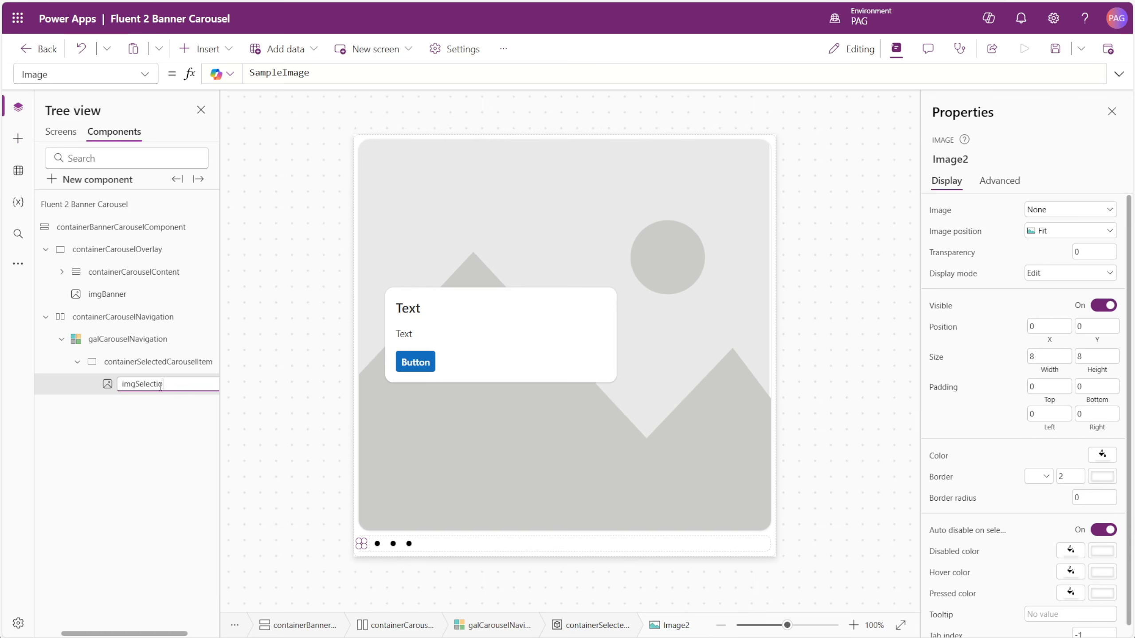
{"action": "type", "text": "n"}
{"action": "key", "text": "Return"}
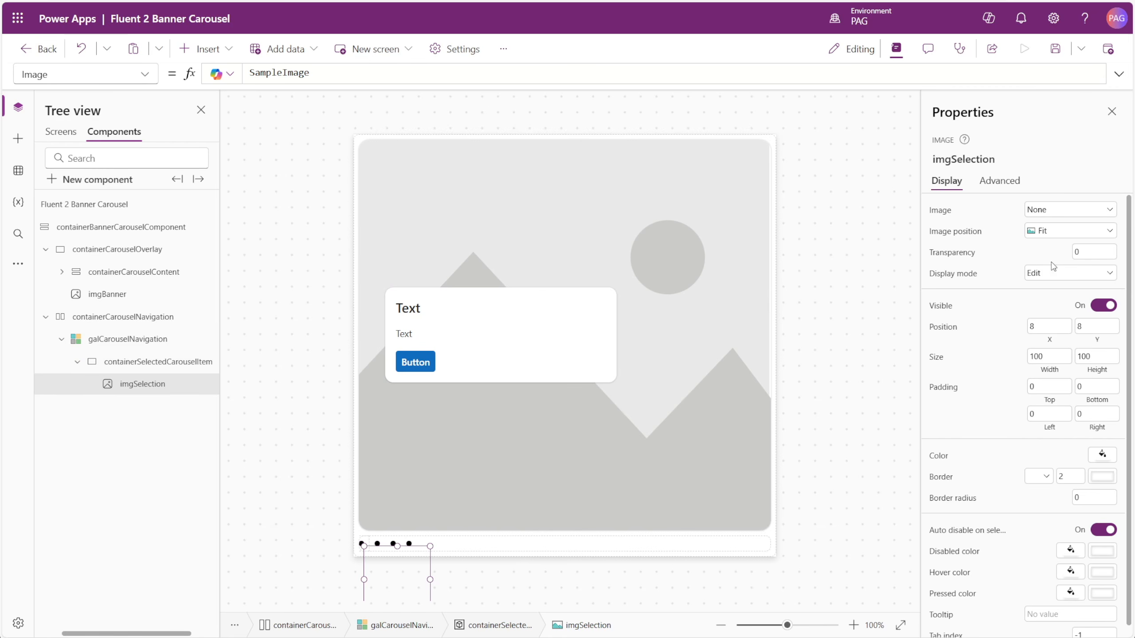
{"action": "left_click", "coordinate": [946, 211]}
{"action": "left_click_drag", "start_coordinate": [315, 75], "coordinate": [250, 74]}
{"action": "key", "text": "BackSpace"}
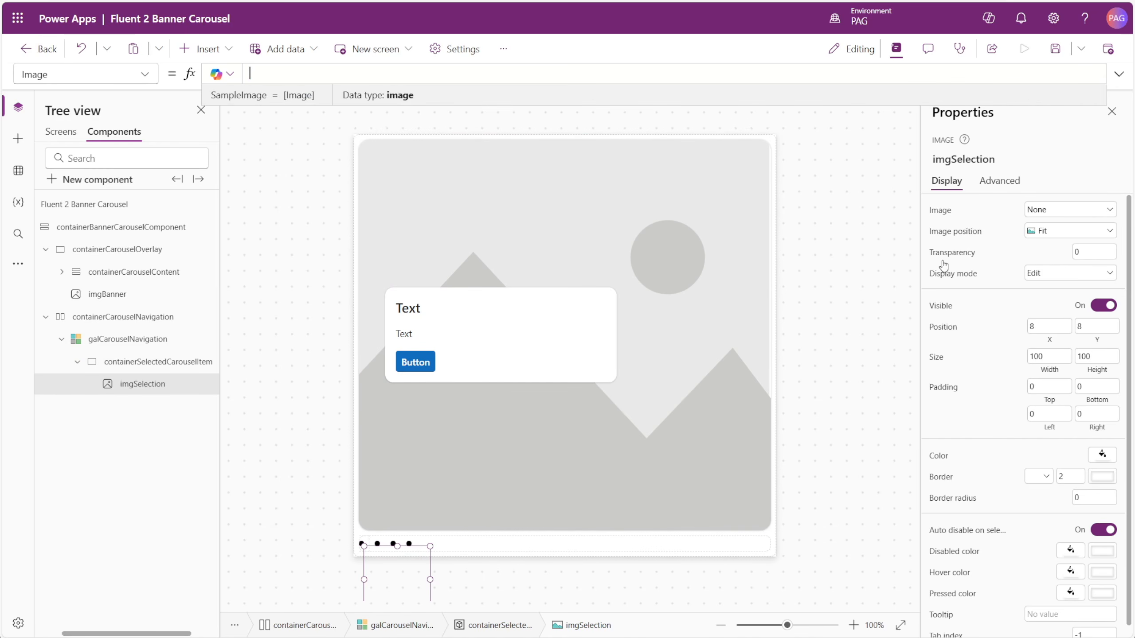
Position imgSelection at X 0 and Y 0 inside its container
{"action": "left_click", "coordinate": [1050, 325]}
{"action": "left_click", "coordinate": [1085, 328]}
{"action": "key", "text": "BackSpace"}
{"action": "type", "text": "0"}
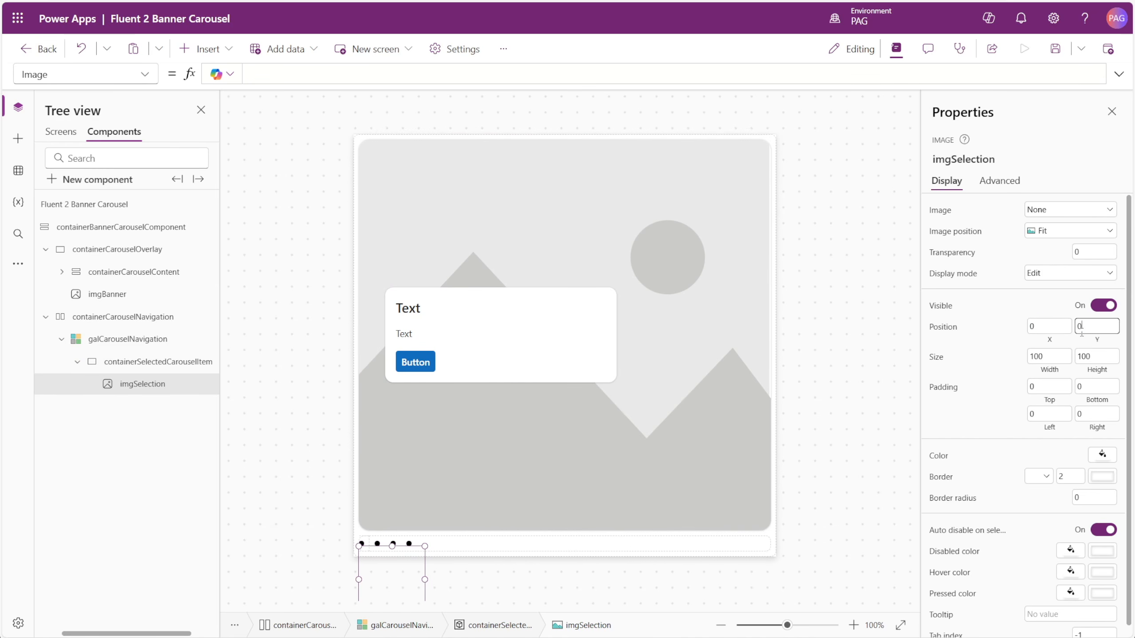
Set the width of imgSelection to Parent.Width and its height to Parent.Height
{"action": "left_click", "coordinate": [1041, 372]}
{"action": "type", "text": "arent.Width"}
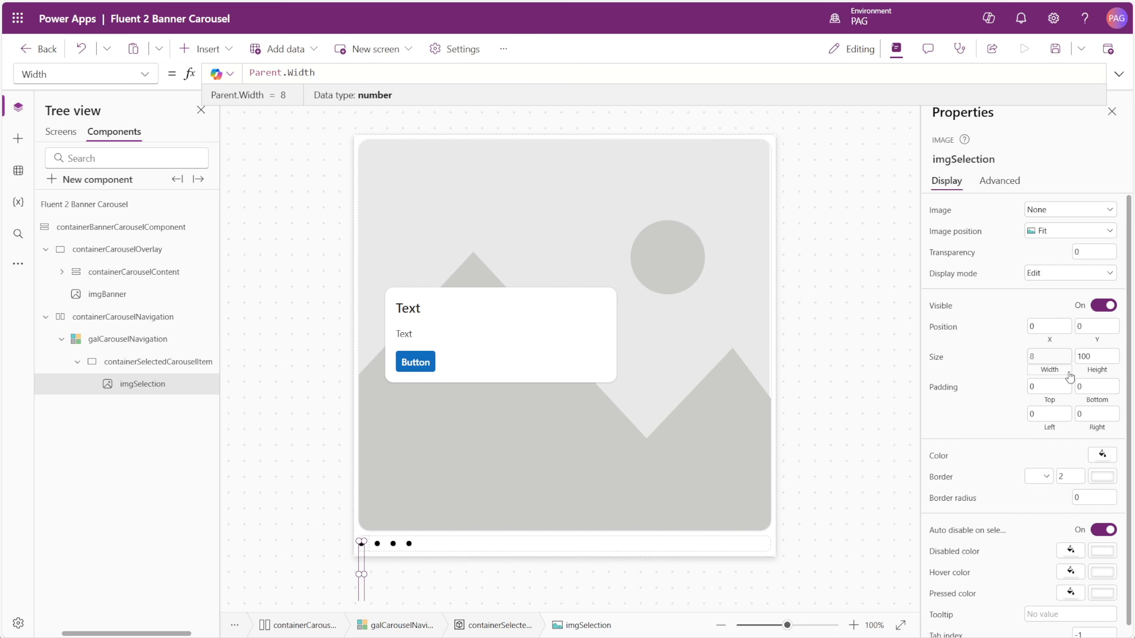
{"action": "left_click", "coordinate": [1096, 374]}
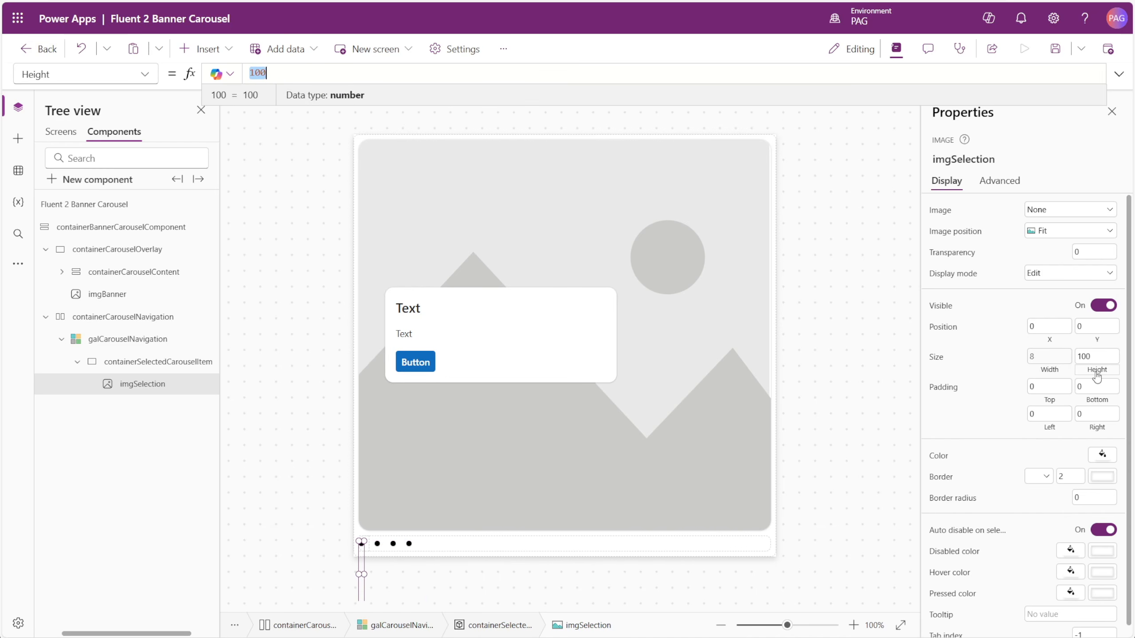
{"action": "type", "text": "Parent.BorderThickness"}
{"action": "key", "text": "Tab"}
{"action": "key", "text": "ctrl+BackSpace"}
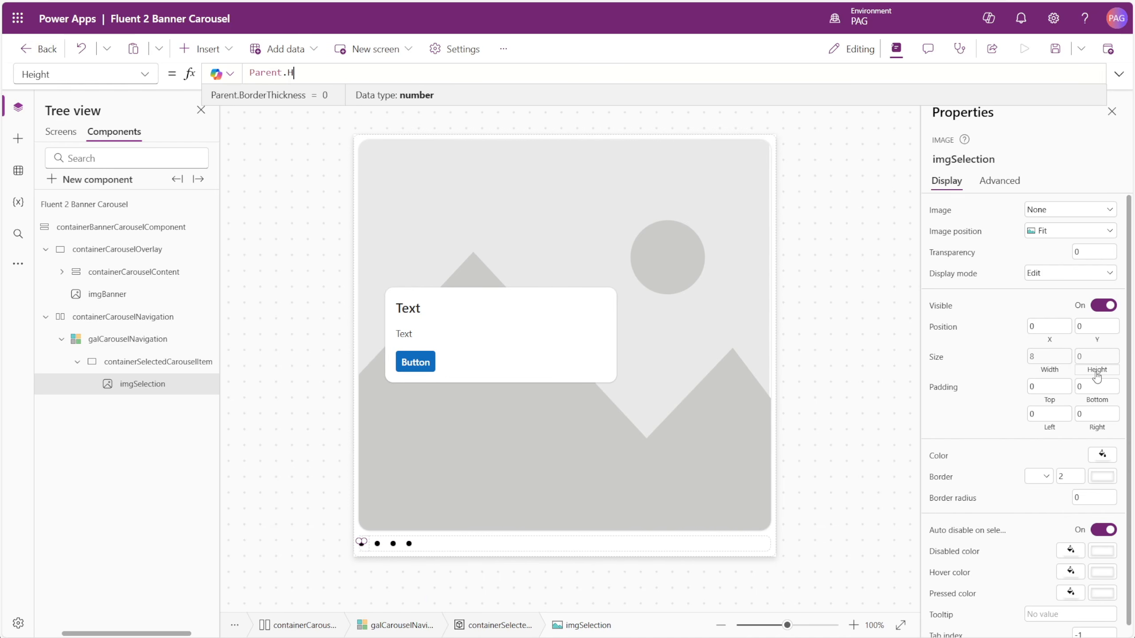
{"action": "type", "text": "Height"}
Set the tab index of imgSelection to 0
{"action": "scroll", "coordinate": [1099, 625], "scroll_direction": "down", "scroll_amount": 1}
{"action": "left_click", "coordinate": [1099, 625]}
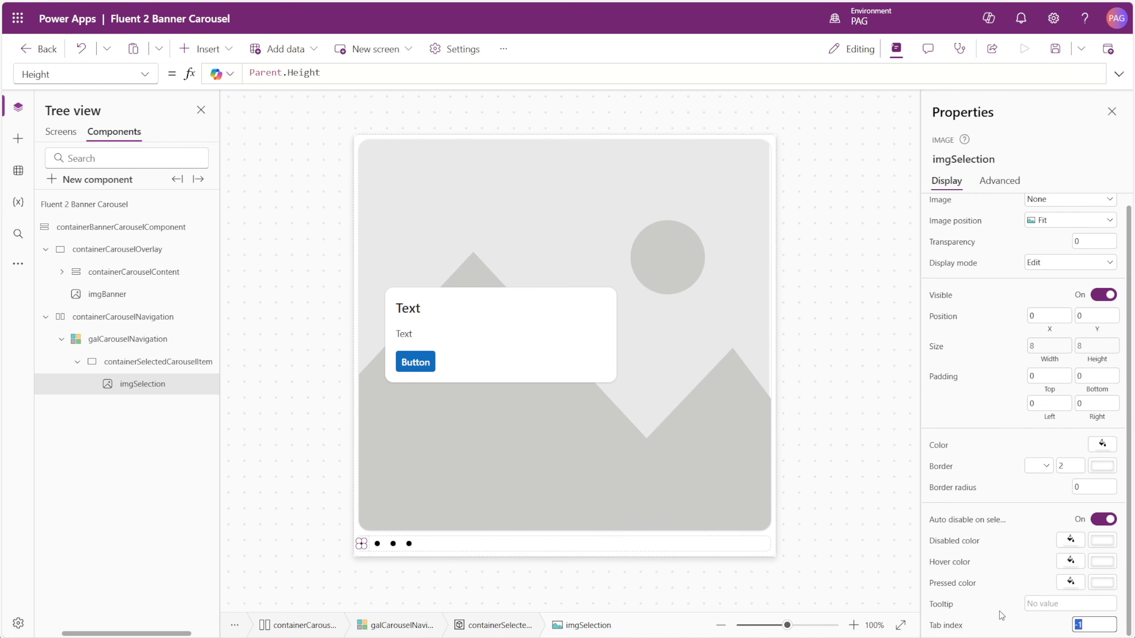
{"action": "key", "text": "BackSpace"}
{"action": "key", "text": "BackSpace"}
{"action": "type", "text": "0"}
{"action": "left_click", "coordinate": [998, 619]}
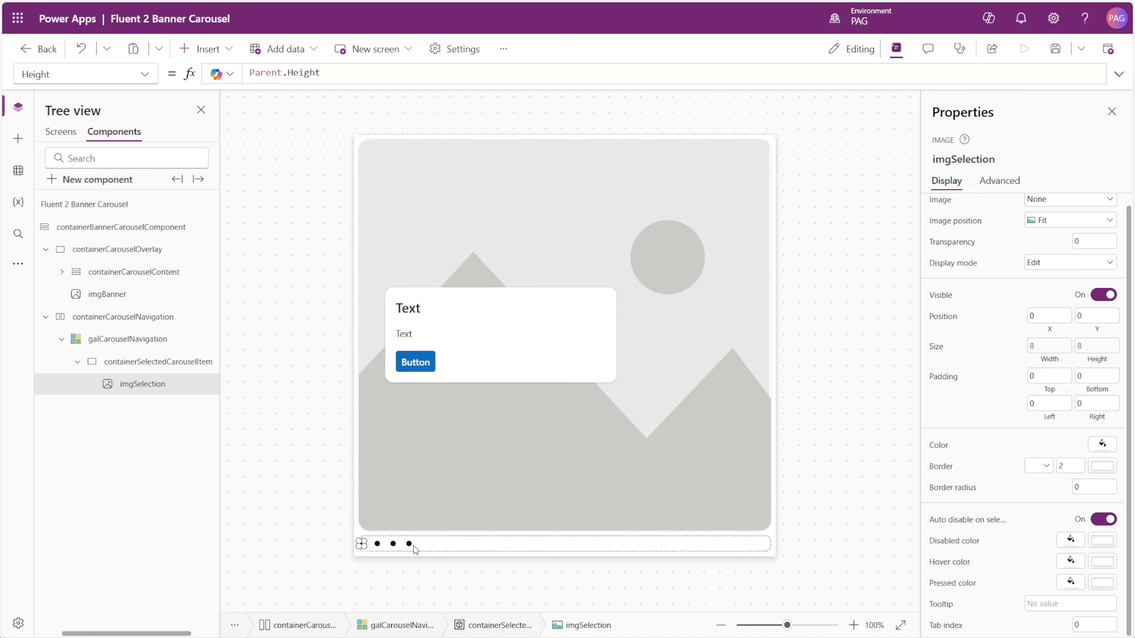
Set the OnSelect formula of imgSelection to Set(varSelectedItem, ThisItem)
{"action": "left_click", "coordinate": [999, 183]}
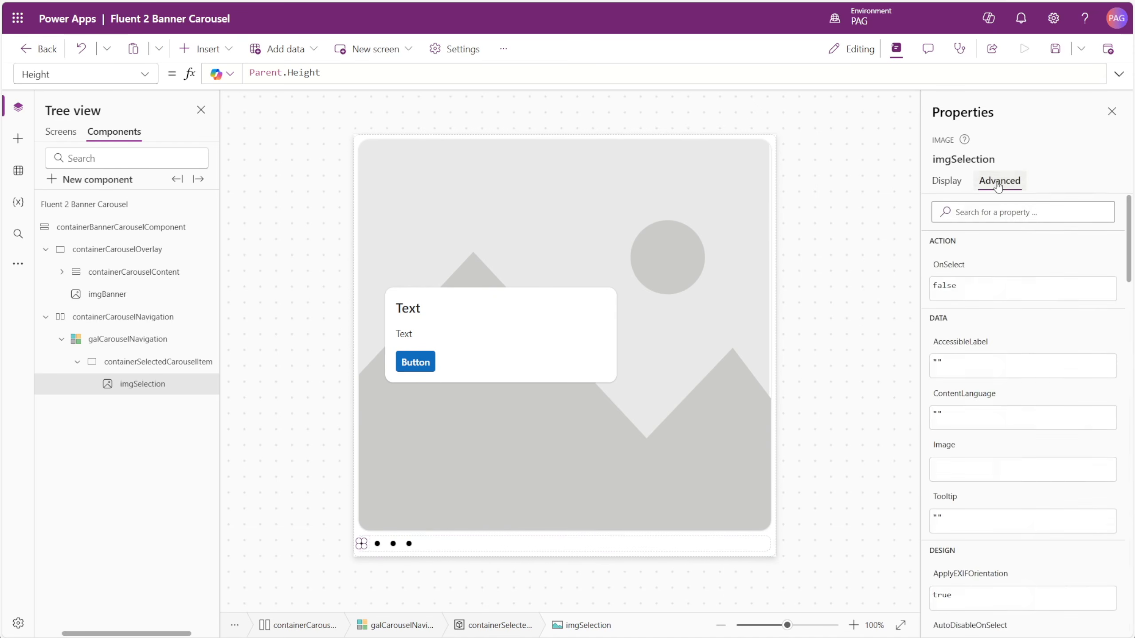
{"action": "left_click", "coordinate": [951, 270]}
{"action": "type", "text": "Set("}
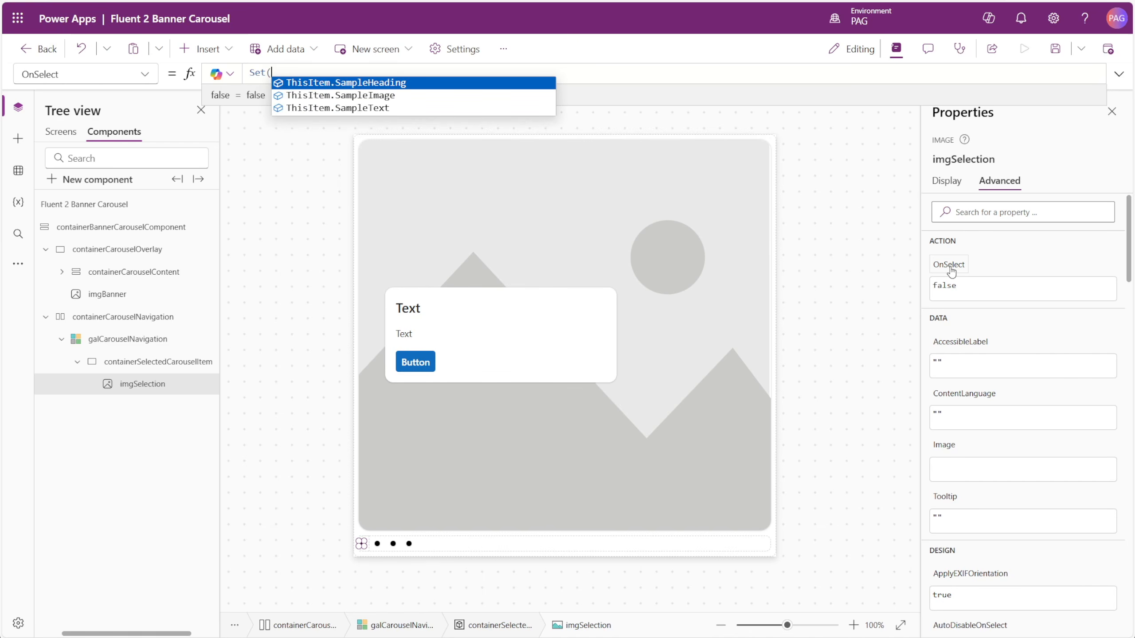
{"action": "type", "text": "varSelectedI"}
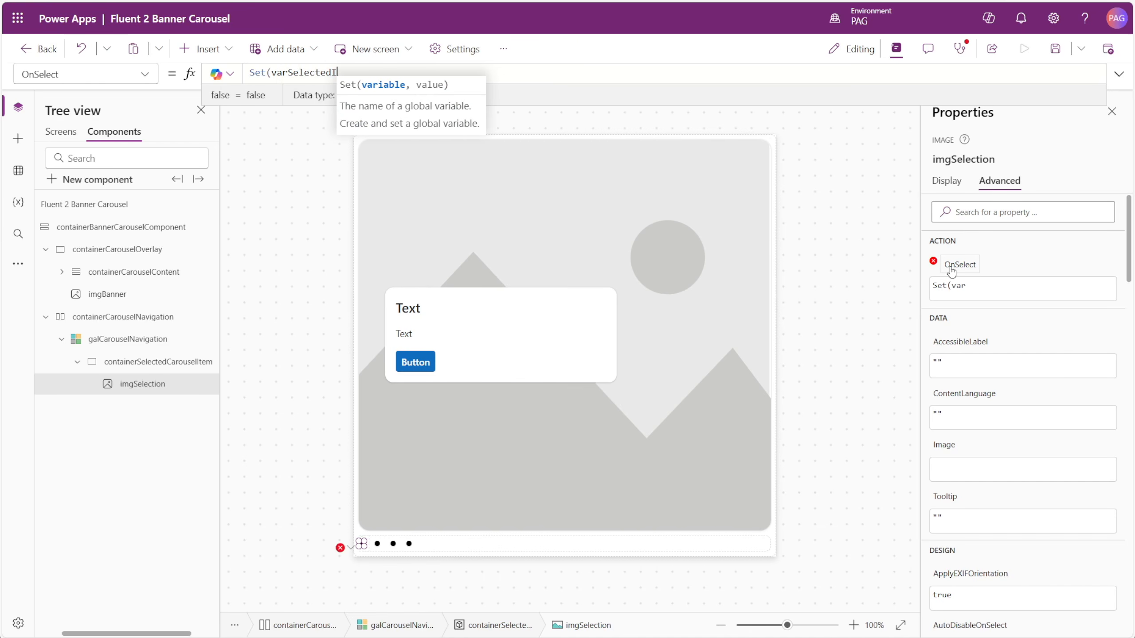
{"action": "type", "text": "tem, ThisItem)"}
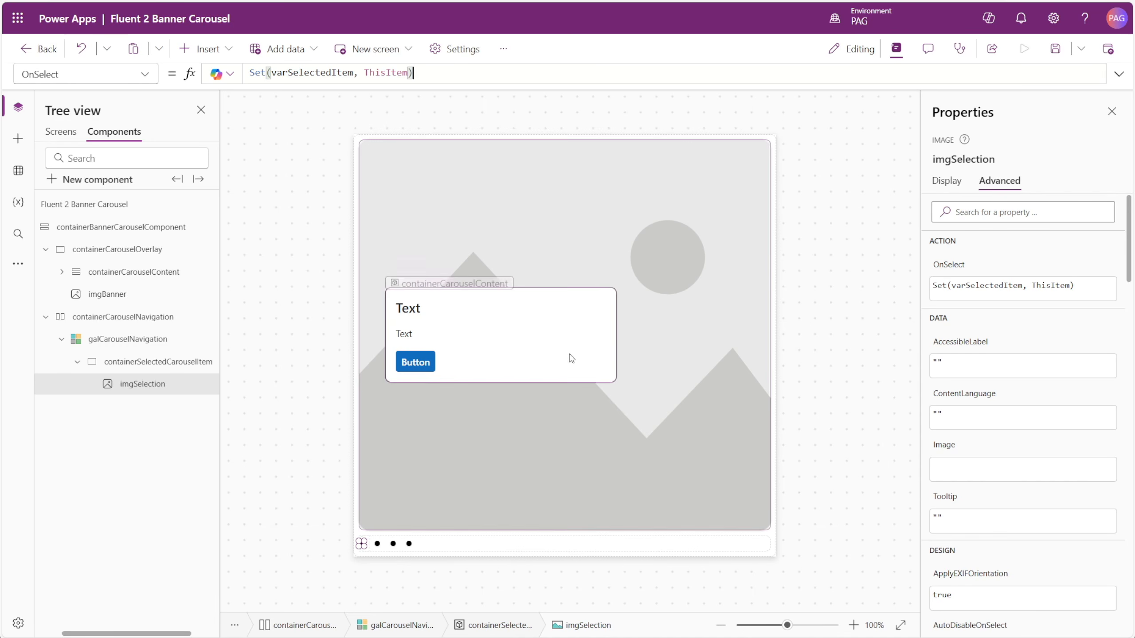
Set the Items property of galCarouselNavigation to 'Fluent 2 Banner Carousel'.CarouselItems
{"action": "left_click", "coordinate": [154, 341]}
{"action": "left_click", "coordinate": [144, 74]}
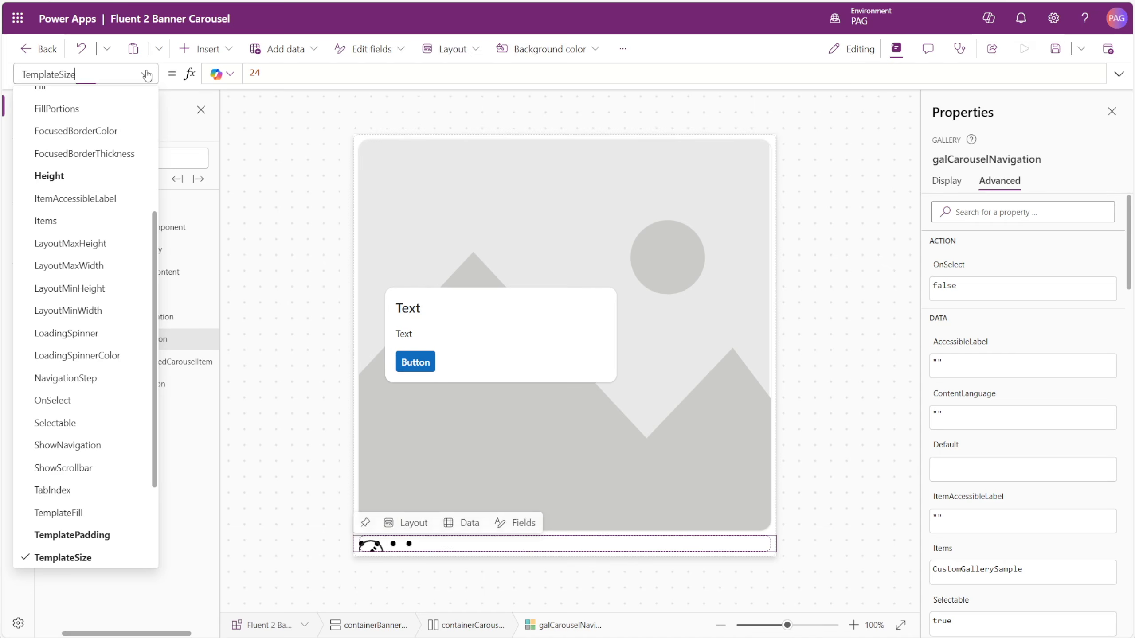
{"action": "left_click", "coordinate": [95, 217]}
{"action": "triple_click", "coordinate": [307, 72]}
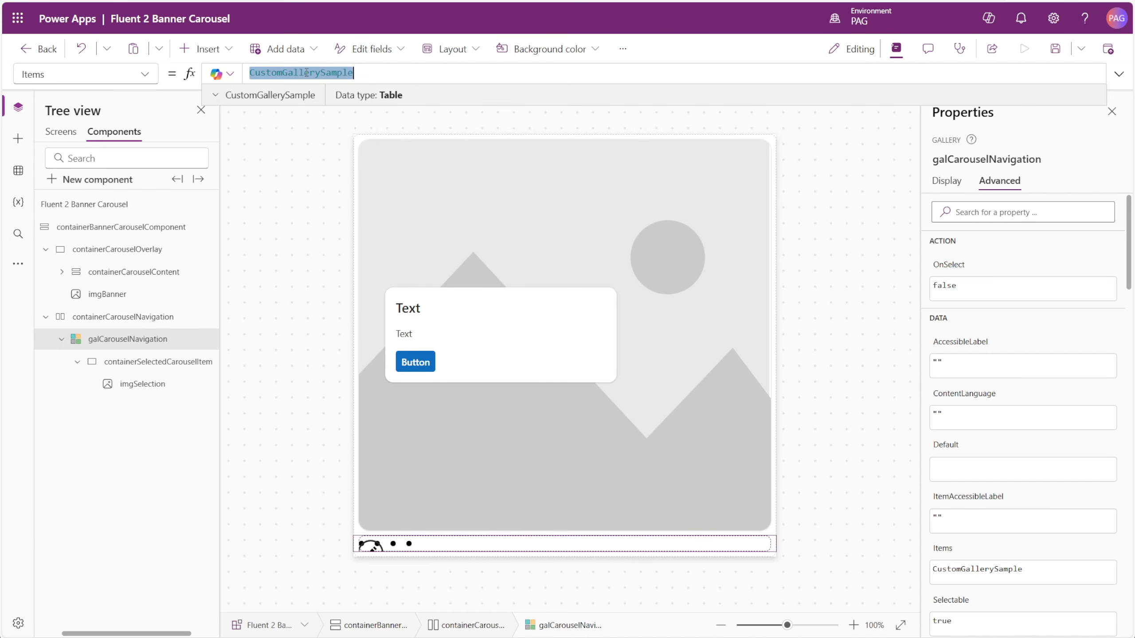
{"action": "type", "text": "Flue"}
{"action": "key", "text": "Tab"}
{"action": "type", "text": ".Car"}
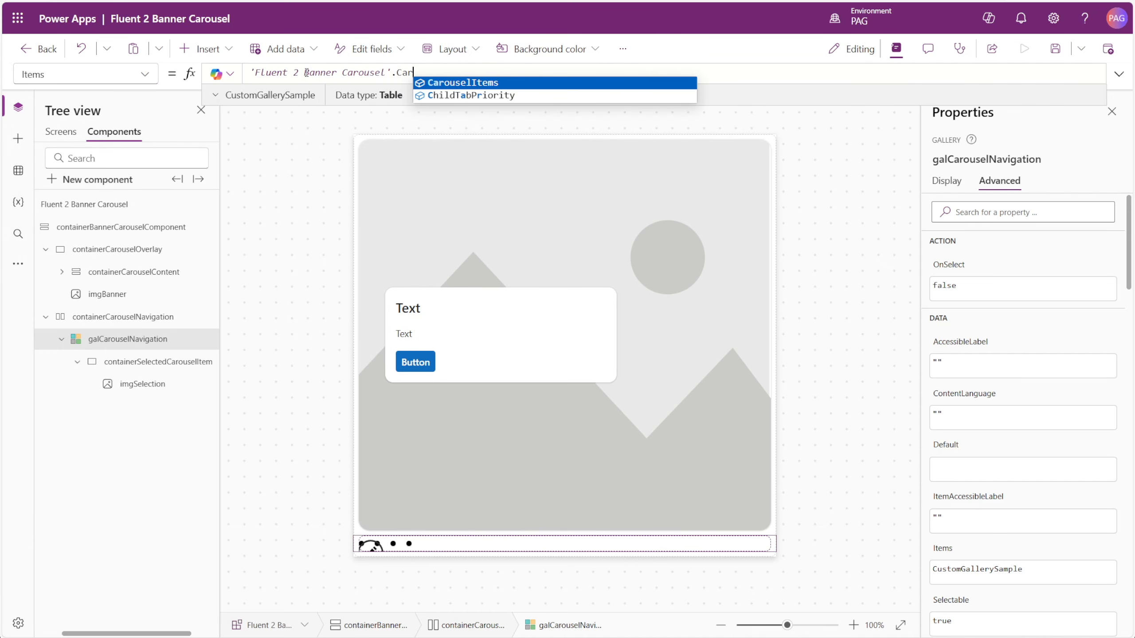
{"action": "key", "text": "Tab"}
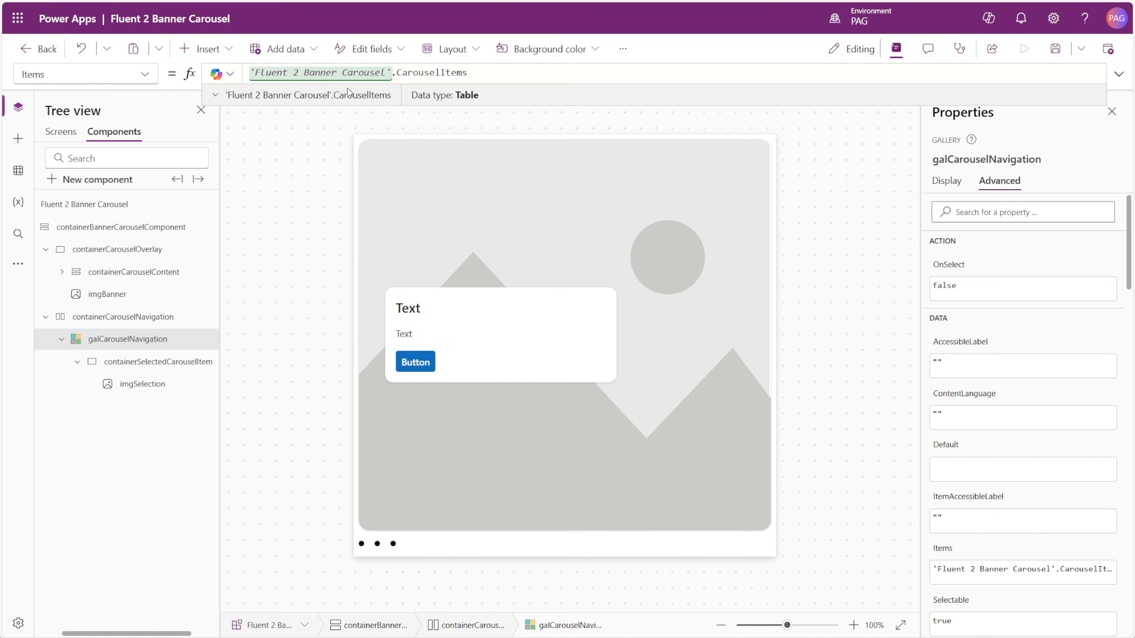
{"action": "left_click", "coordinate": [477, 121]}
{"action": "left_click", "coordinate": [946, 181]}
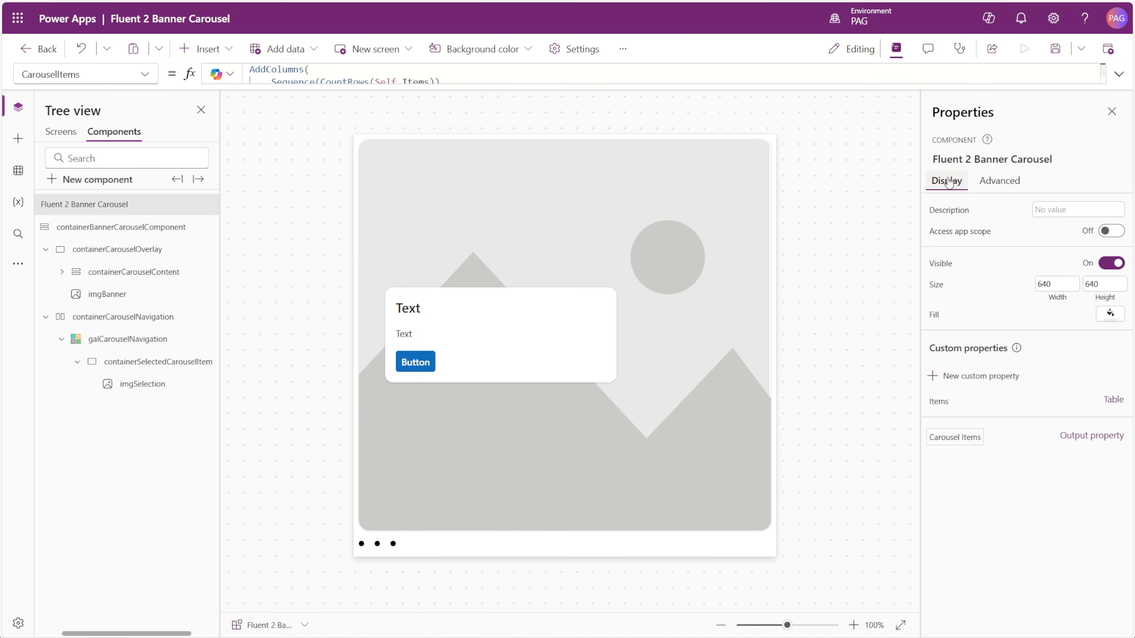
{"action": "left_click", "coordinate": [979, 376]}
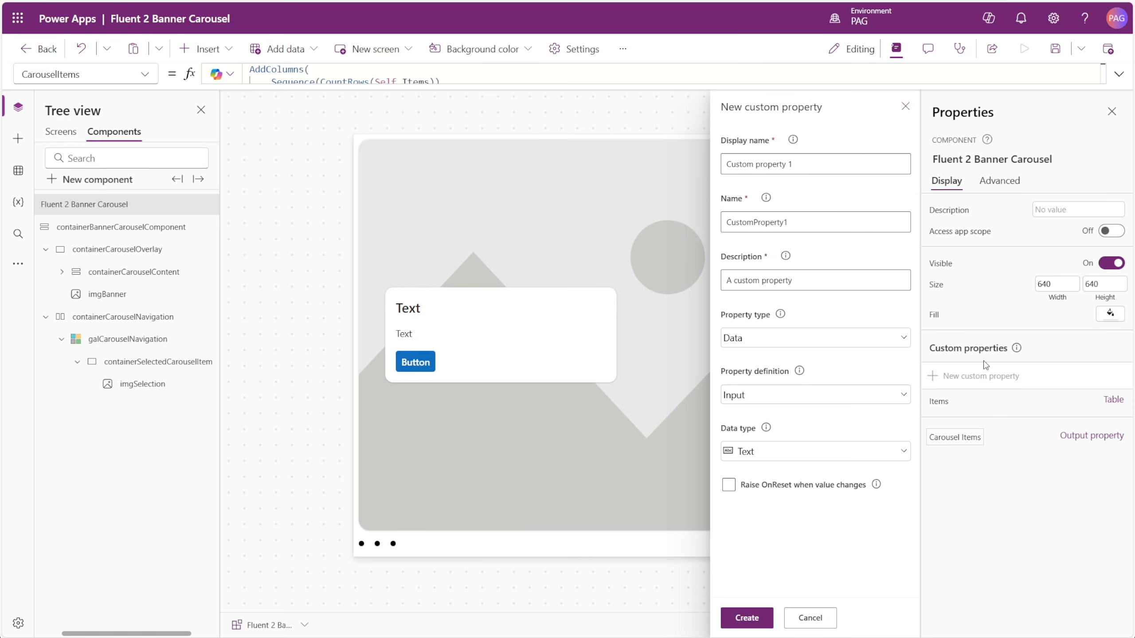
{"action": "left_click", "coordinate": [906, 106]}
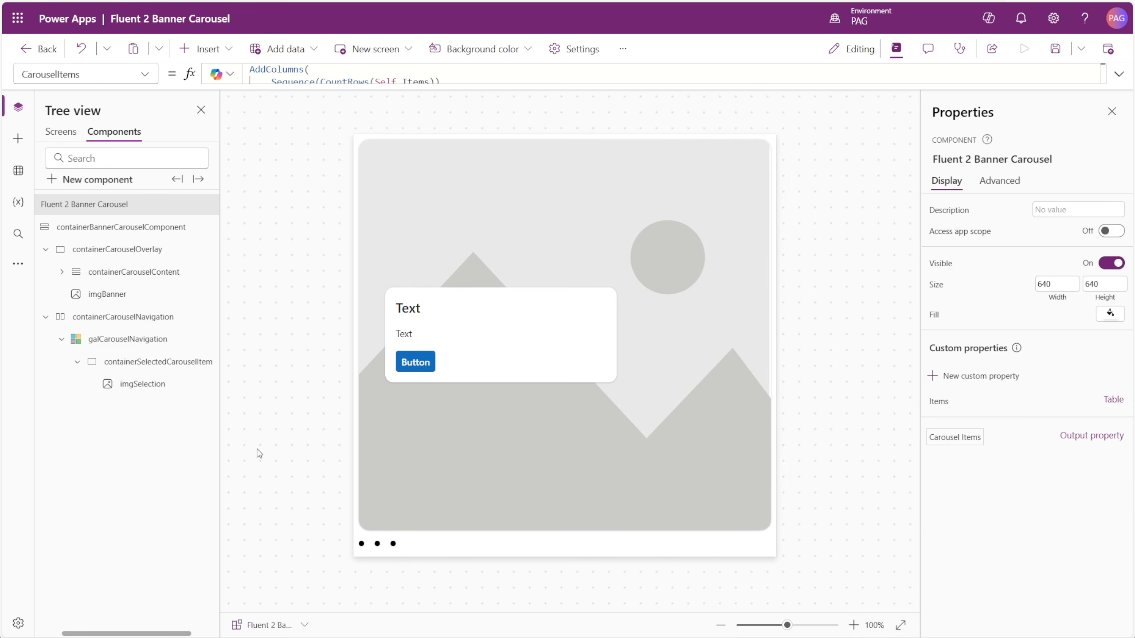
Inspect the data type of varSelectedItem in the OnSelect formula of imgSelection
{"action": "left_click", "coordinate": [148, 390]}
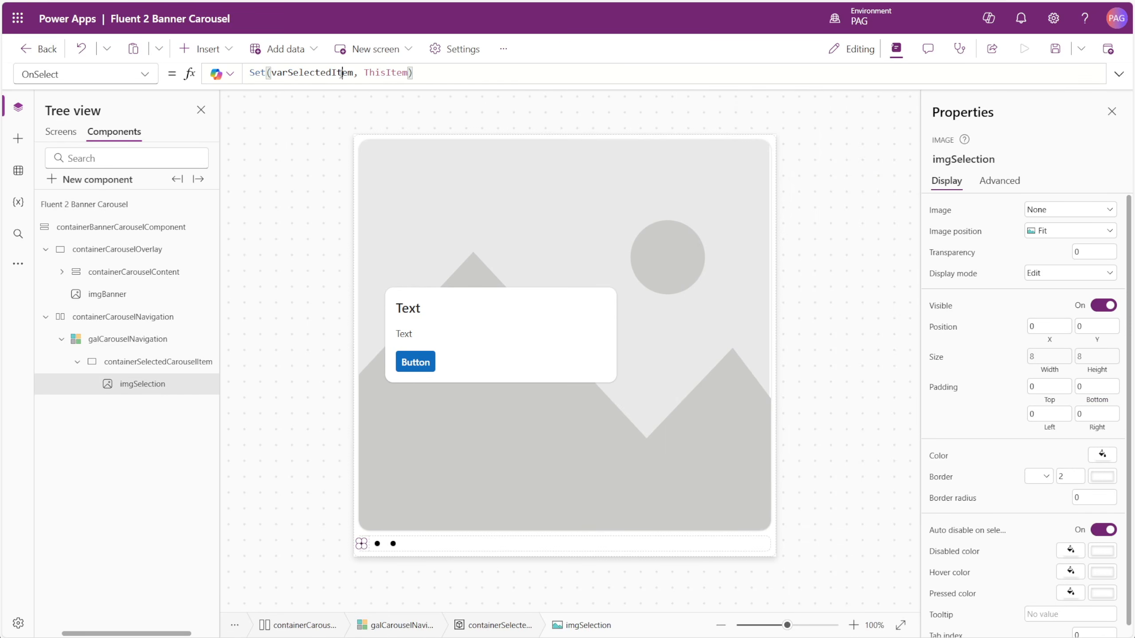
{"action": "double_click", "coordinate": [313, 73]}
{"action": "left_click", "coordinate": [258, 97]}
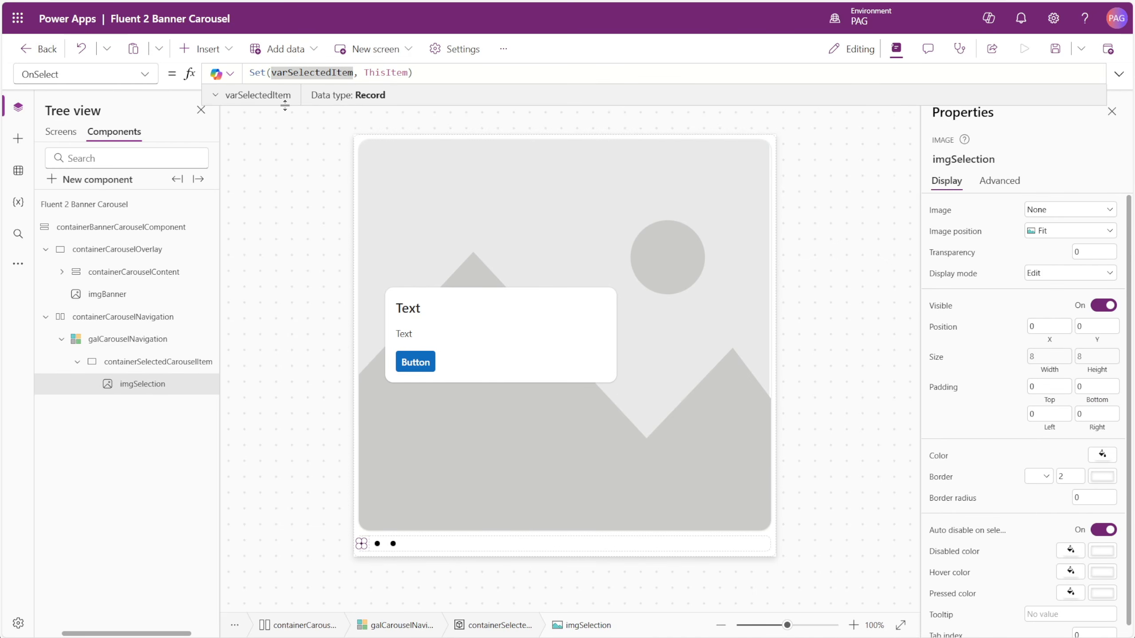
{"action": "left_click", "coordinate": [304, 385]}
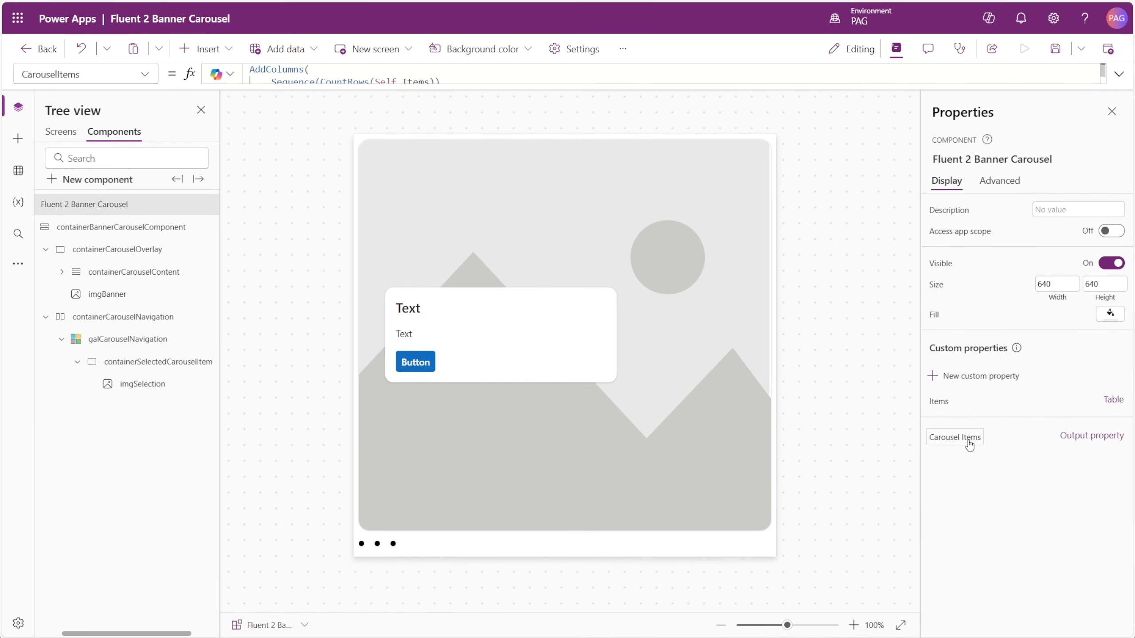
Create a custom output property for the component with display name Selected Item and data type Record
{"action": "left_click", "coordinate": [964, 378]}
{"action": "left_click", "coordinate": [822, 173]}
{"action": "key", "text": "ctrl+a"}
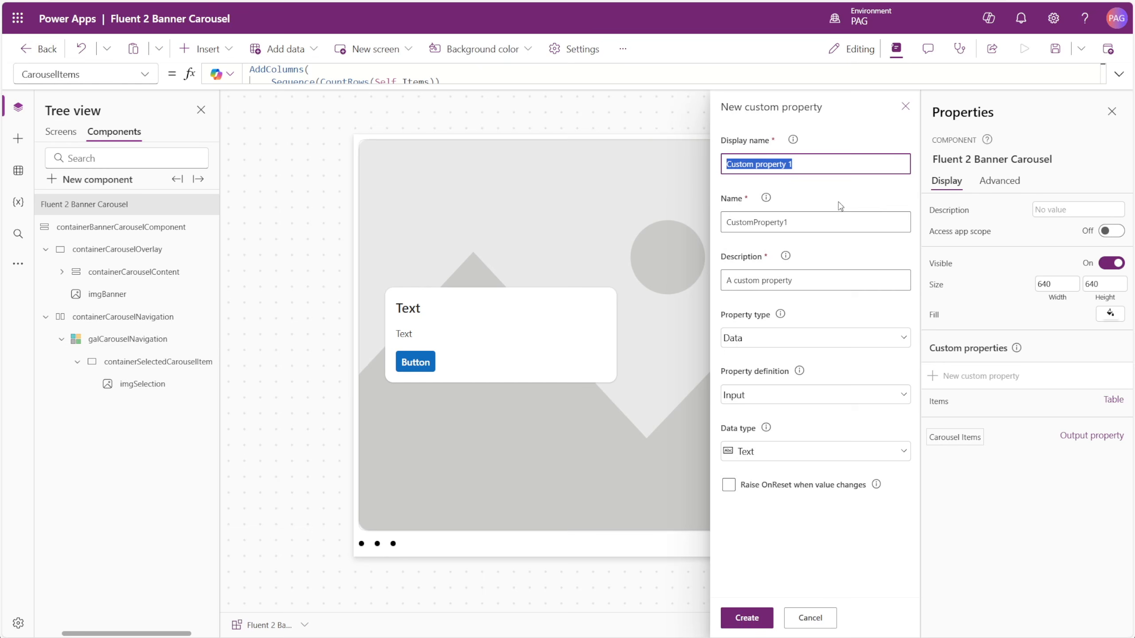
{"action": "type", "text": "Selected Item"}
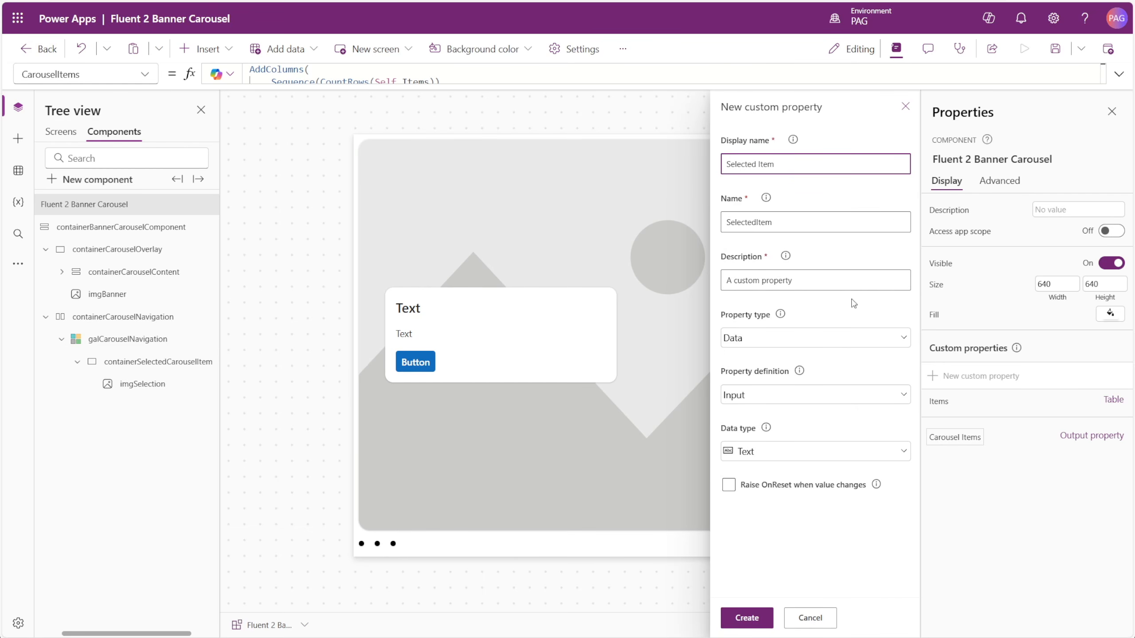
{"action": "left_click", "coordinate": [773, 398]}
{"action": "left_click", "coordinate": [763, 480]}
{"action": "left_click", "coordinate": [768, 454]}
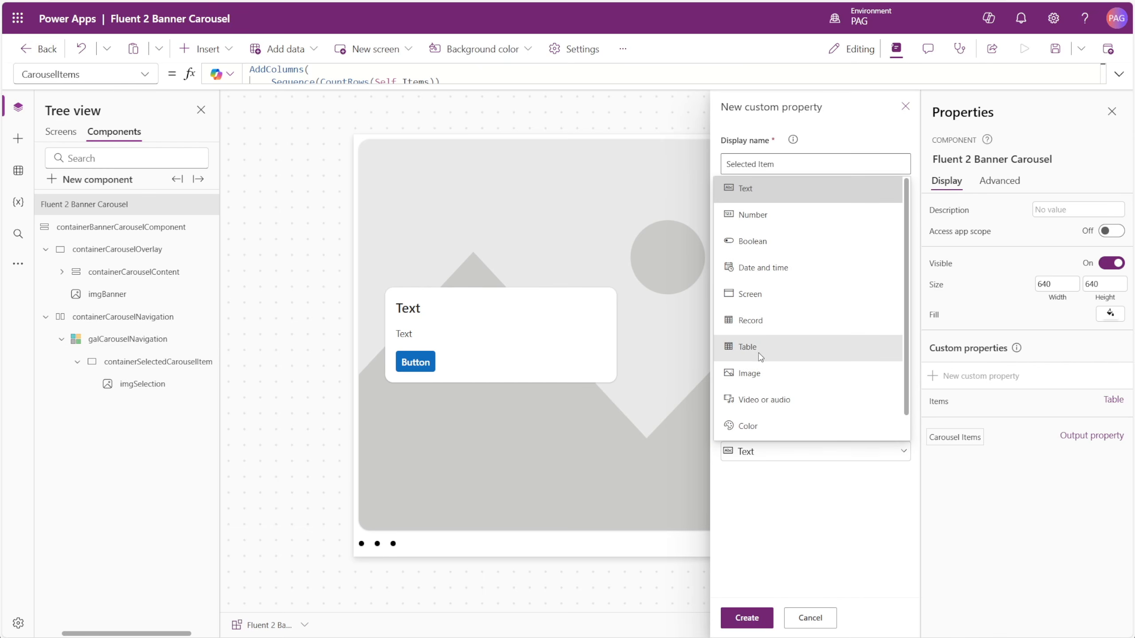
{"action": "left_click", "coordinate": [760, 320]}
{"action": "left_click", "coordinate": [755, 618]}
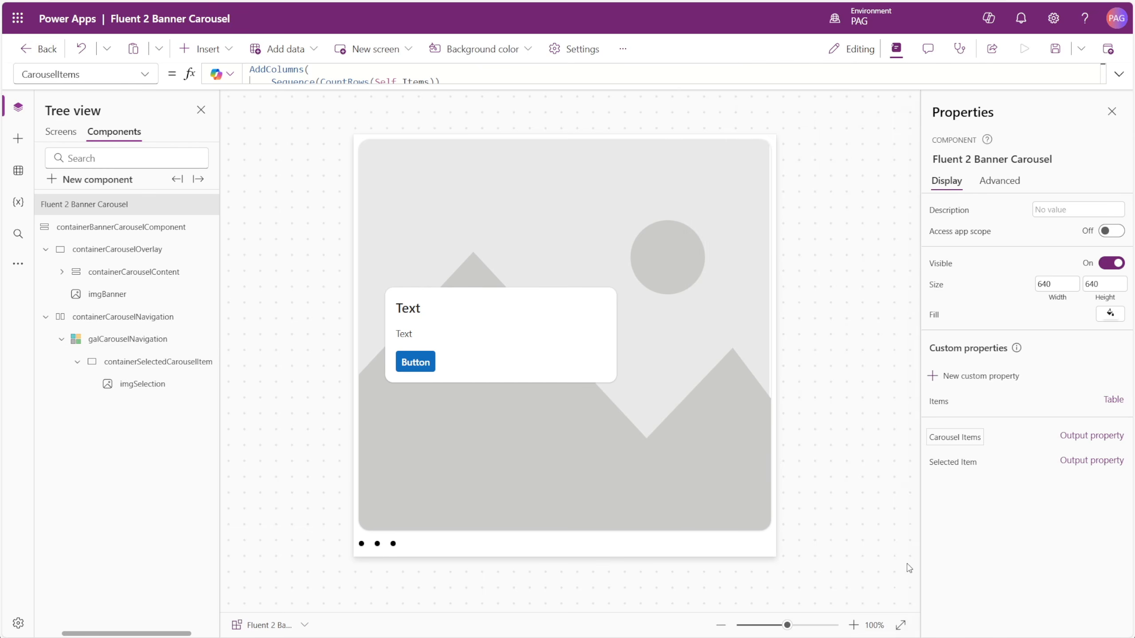
Set the SelectedItem output formula to Coalesce(varSelectedItem, First(Self.CarouselItems))
{"action": "left_click", "coordinate": [959, 461]}
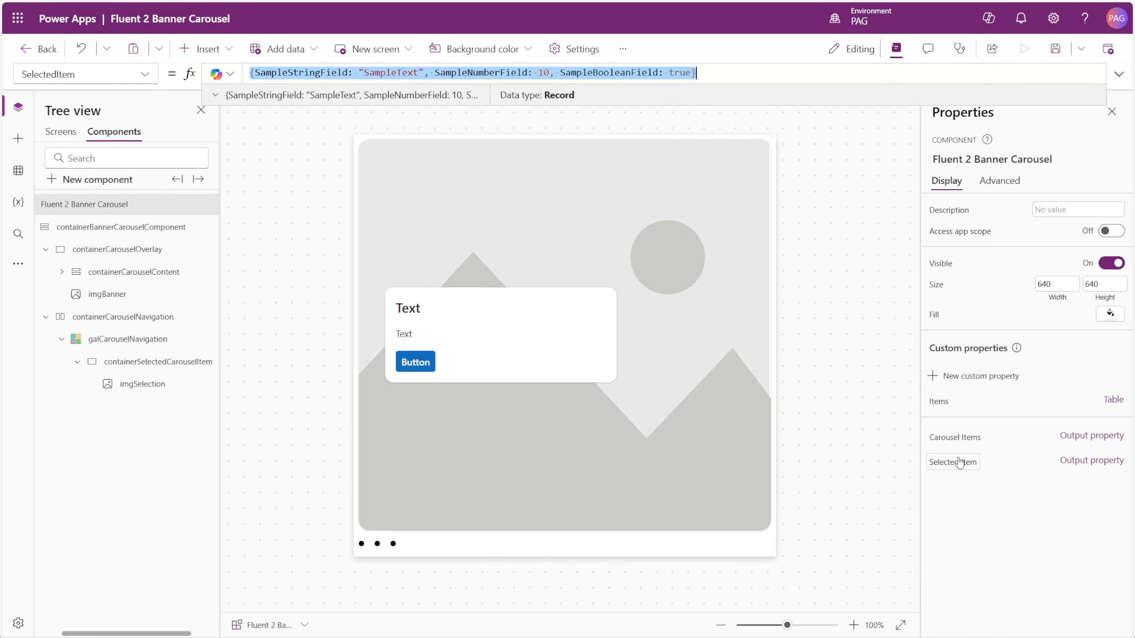
{"action": "type", "text": "Coalesce"}
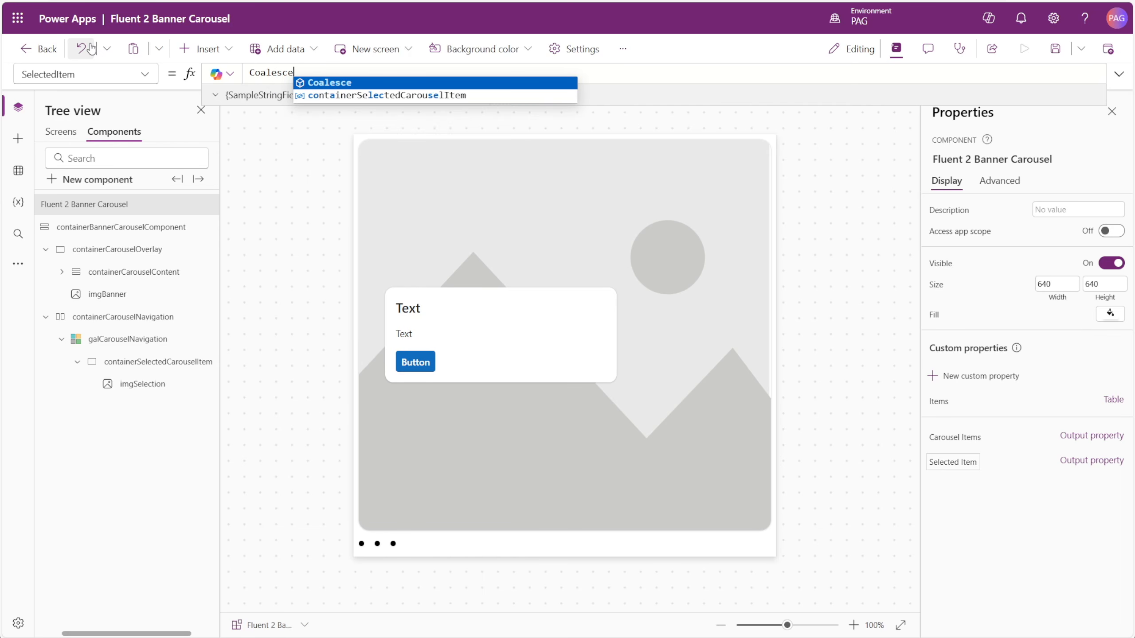
{"action": "type", "text": "(varSelectedItem, "}
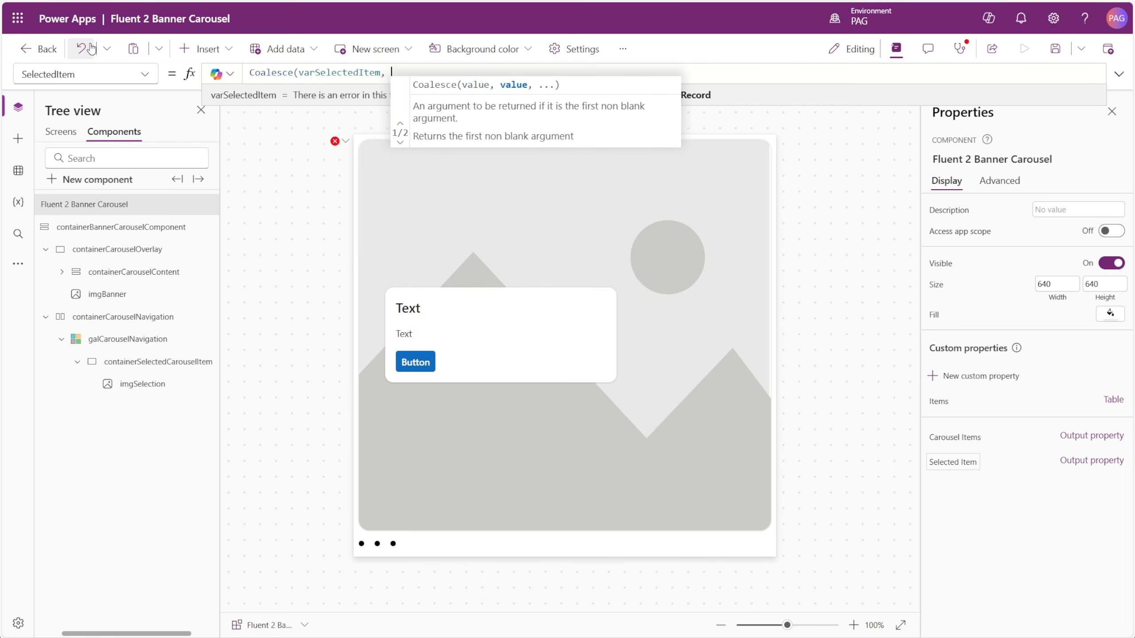
{"action": "type", "text": "First(d"}
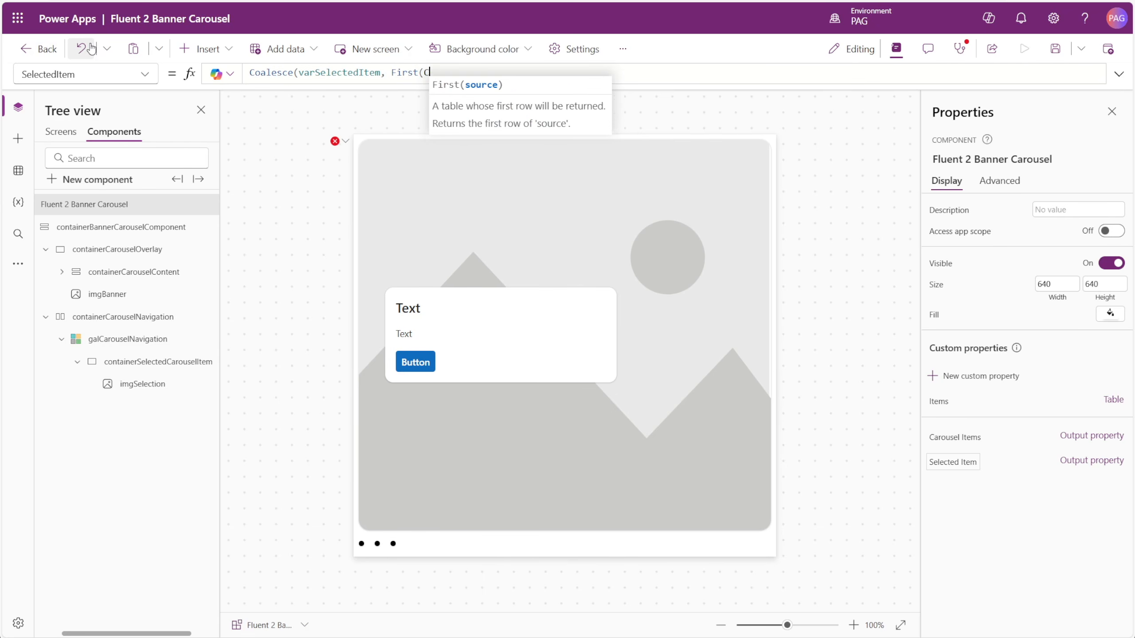
{"action": "type", "text": "arouse"}
{"action": "key", "text": "ctrl+BackSpace"}
{"action": "type", "text": "S"}
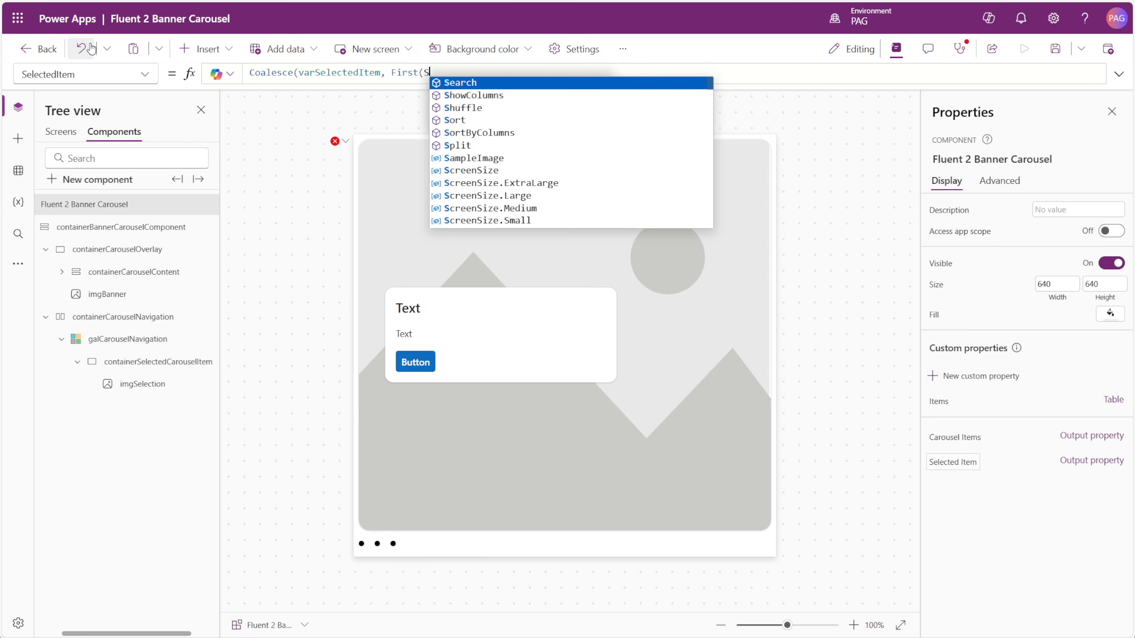
{"action": "type", "text": "elf.Car"}
{"action": "key", "text": "Tab"}
{"action": "type", "text": ")"}
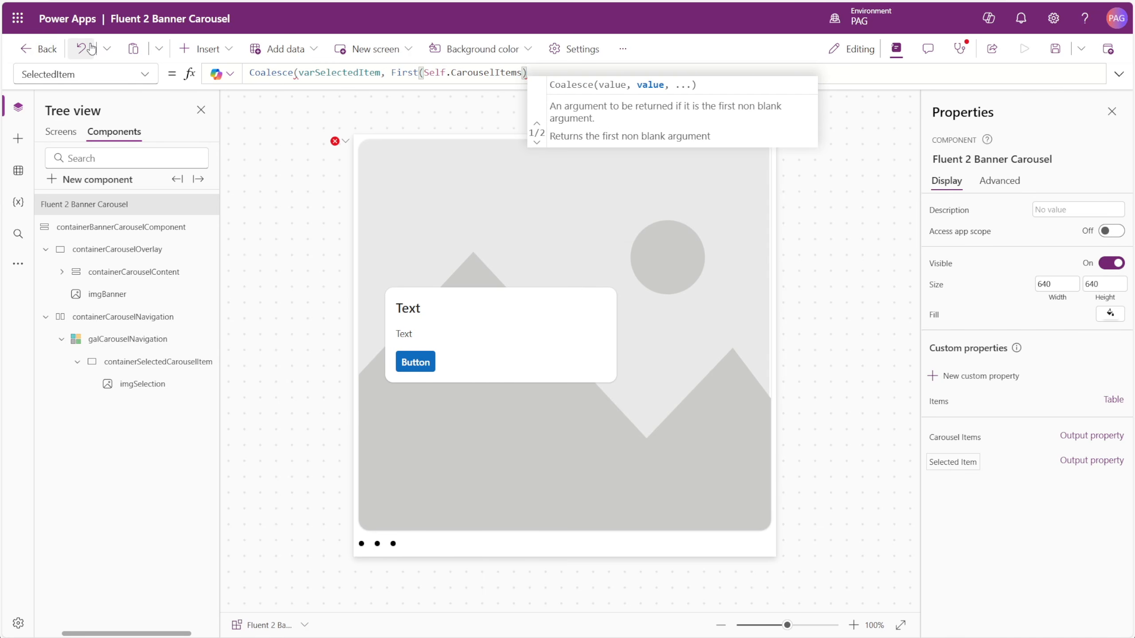
{"action": "type", "text": ")"}
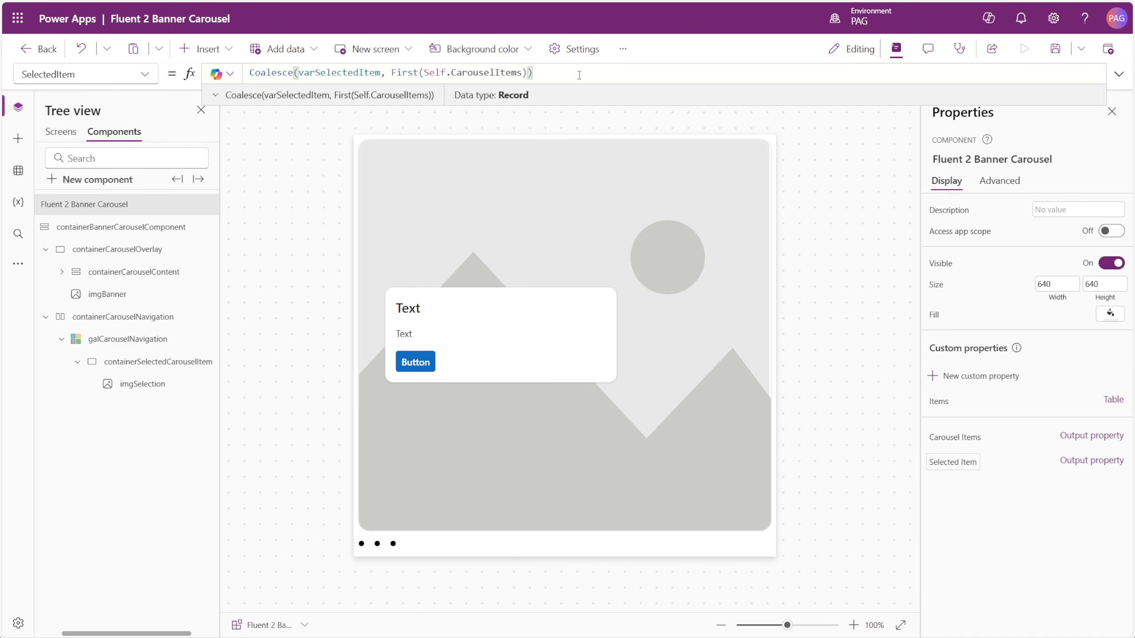
Set the Width of containerSelectedCarouselItem to If(ThisItem.CarouselInfo.ItemKey = 'Fluent 2 Banner Carousel'.SelectedItem.CarouselInfo.ItemKey, 16, 8)
{"action": "left_click", "coordinate": [174, 363]}
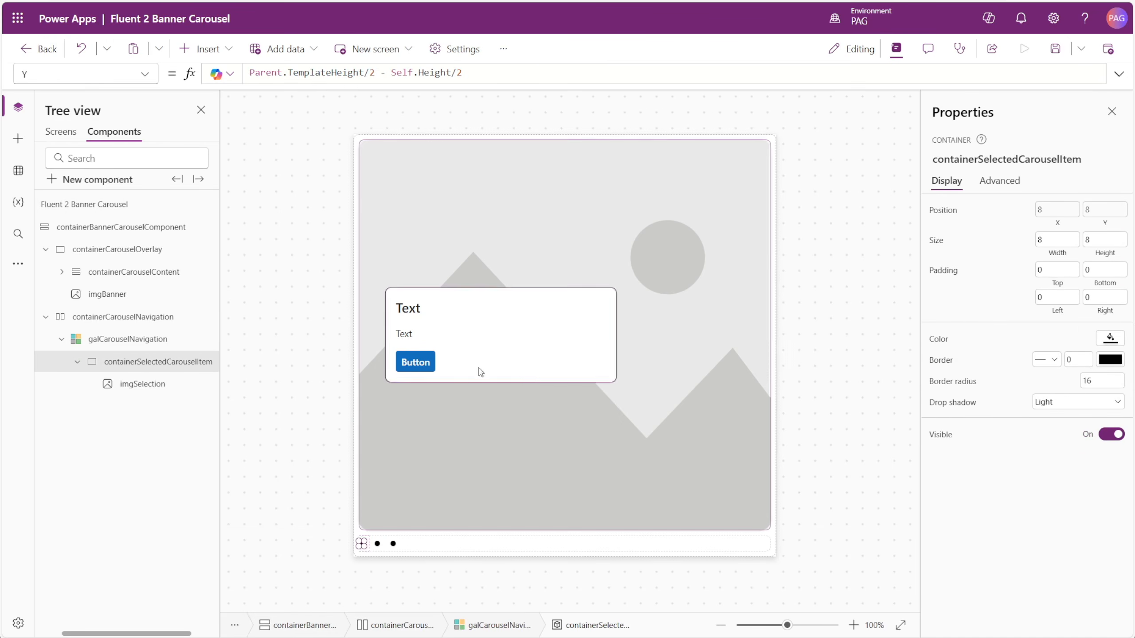
{"action": "left_click", "coordinate": [1053, 257]}
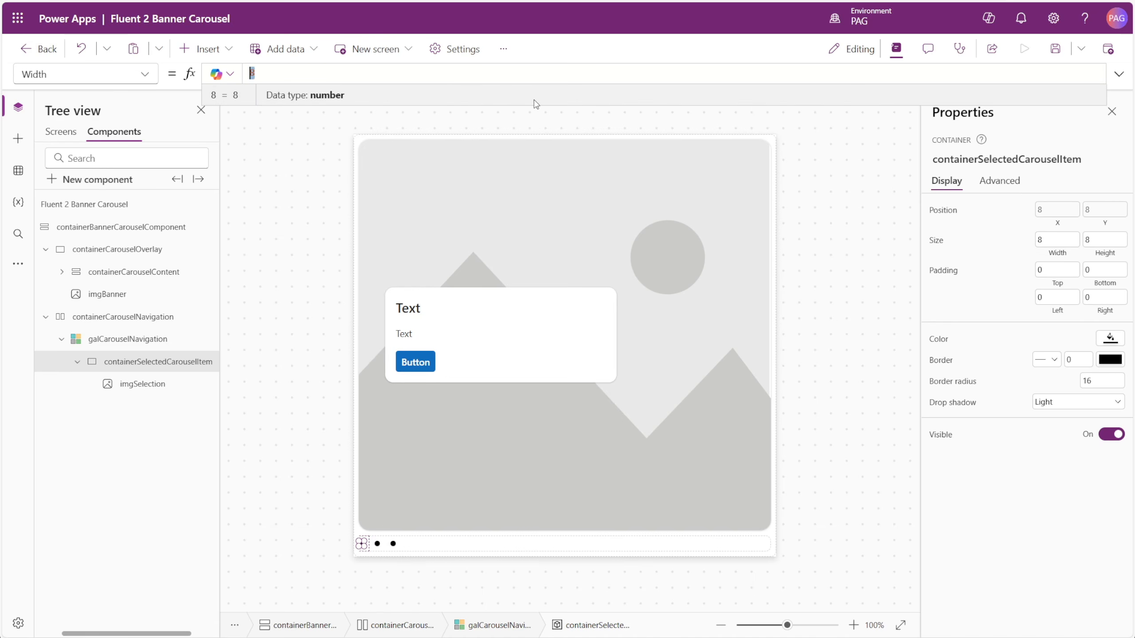
{"action": "type", "text": "F"}
{"action": "key", "text": "BackSpace"}
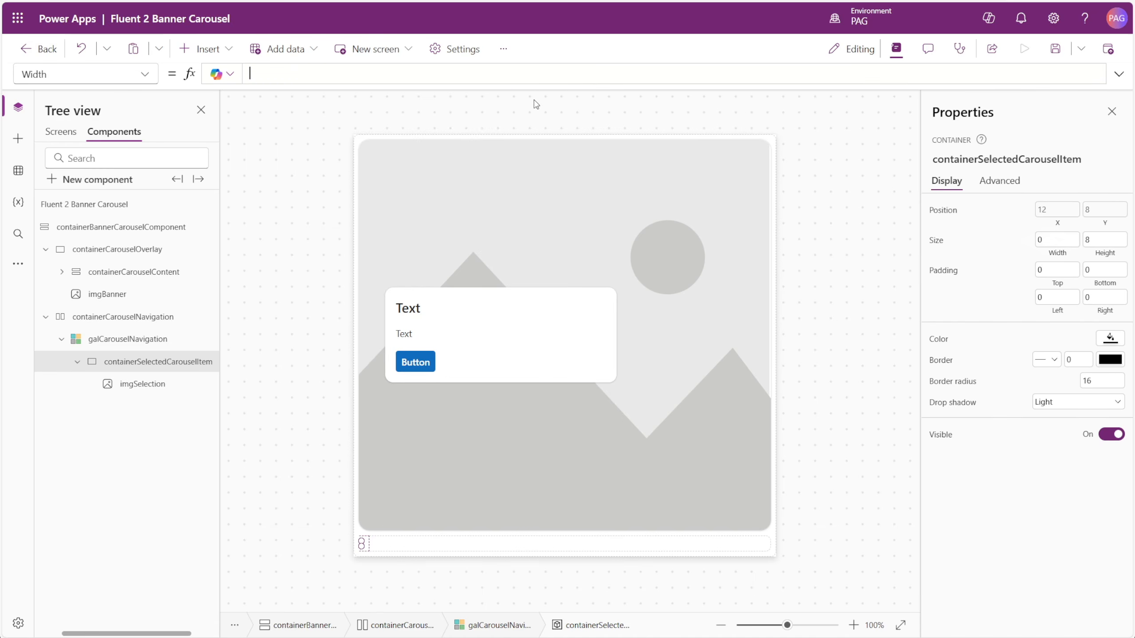
{"action": "type", "text": "If(ThisItem.C"}
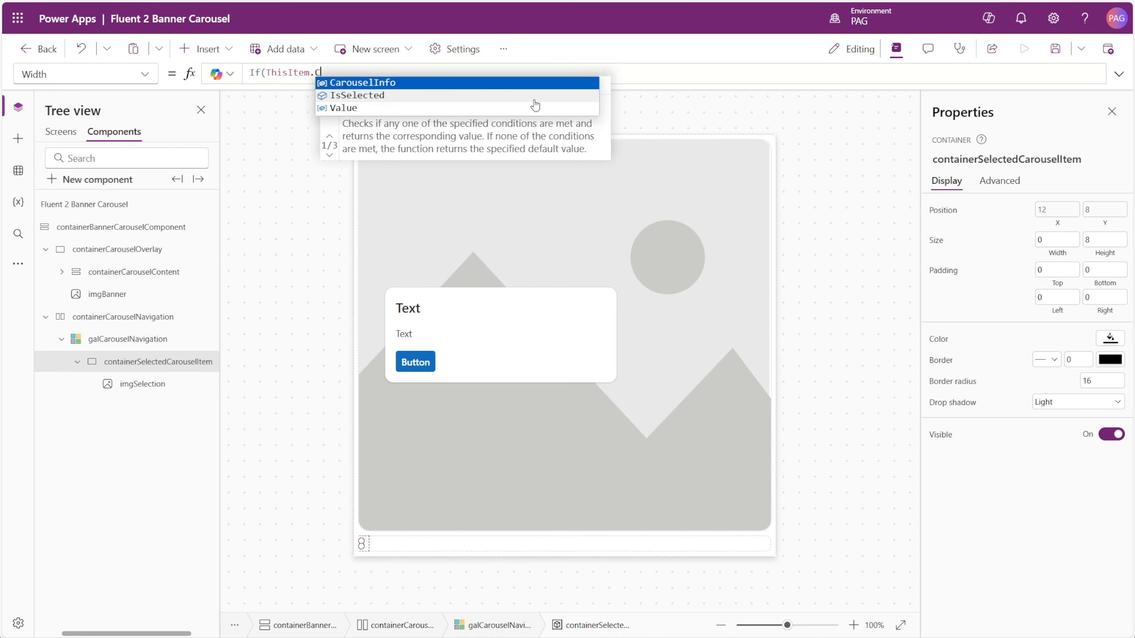
{"action": "type", "text": "arouselInfo.Item"}
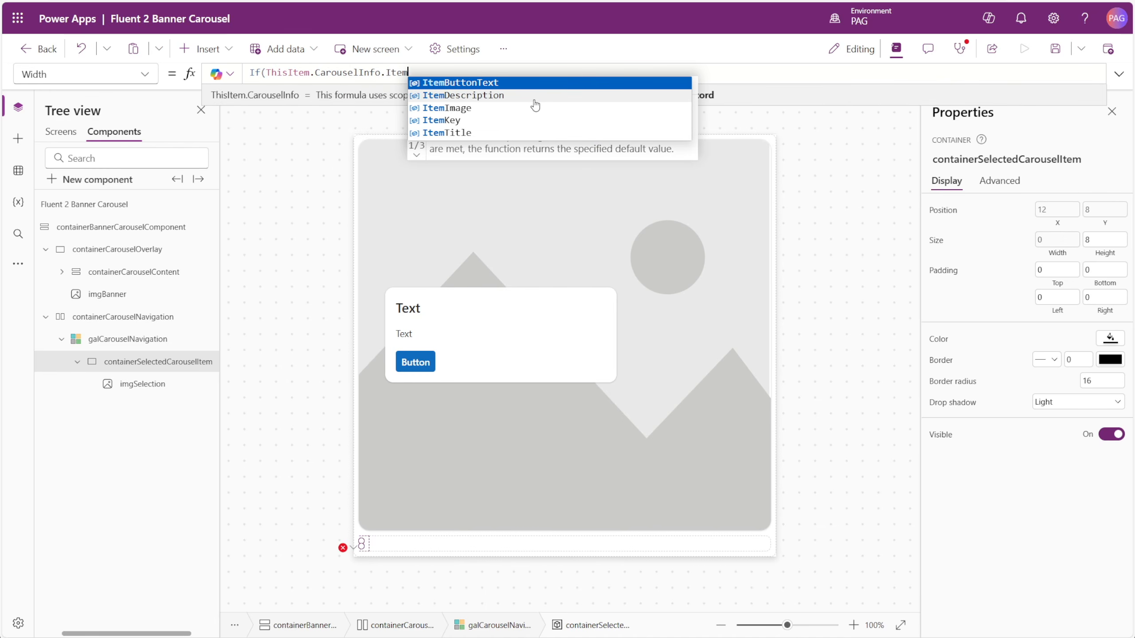
{"action": "type", "text": "Key = 'Fluent 2 Banner Carousel'"}
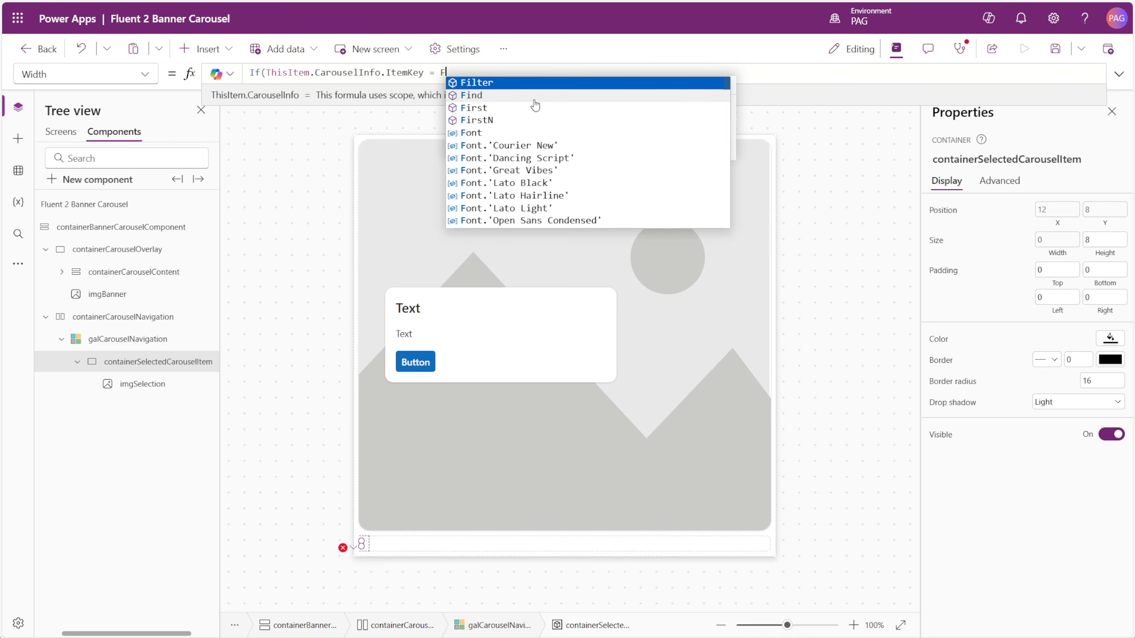
{"action": "type", "text": "."}
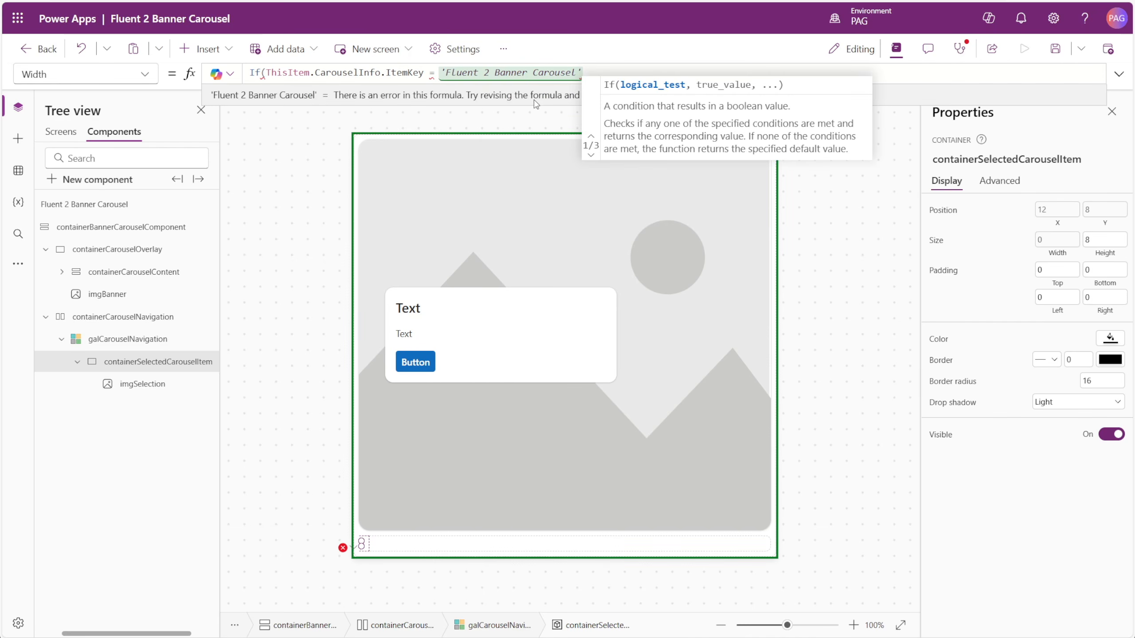
{"action": "type", "text": "SelectedItem."}
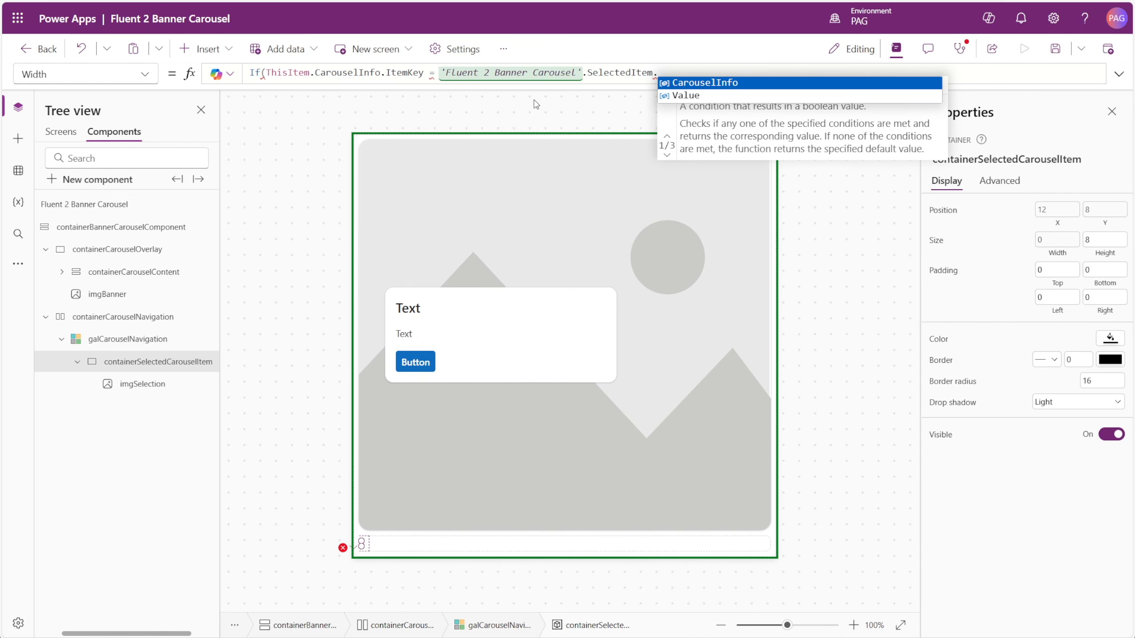
{"action": "type", "text": "CarouselInfo.ItemKey"}
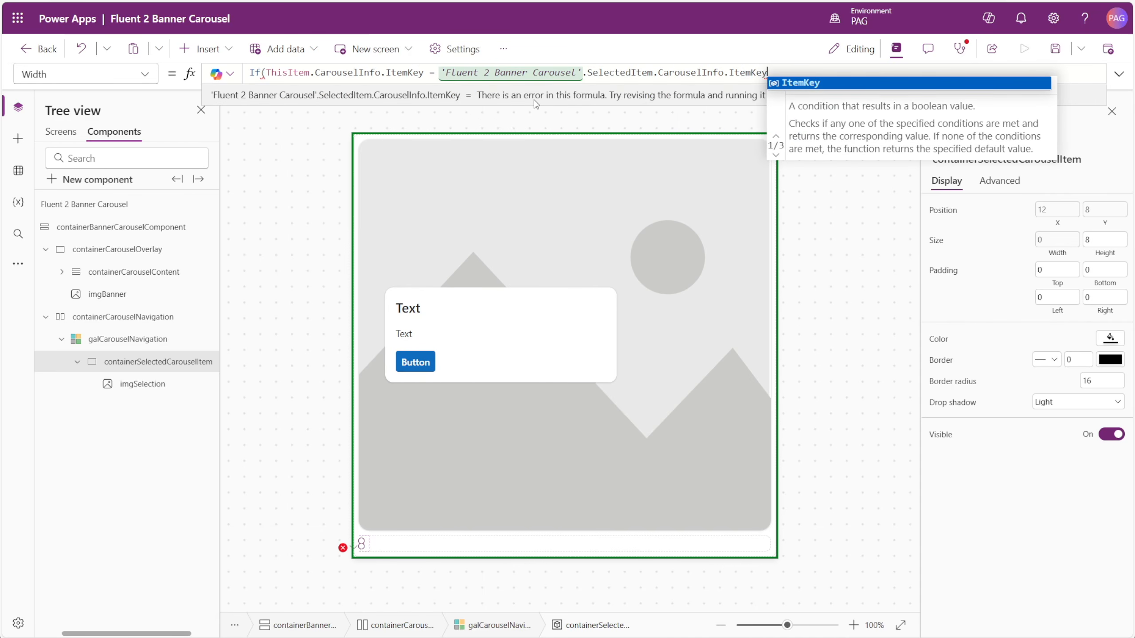
{"action": "type", "text": ", 16, 8"}
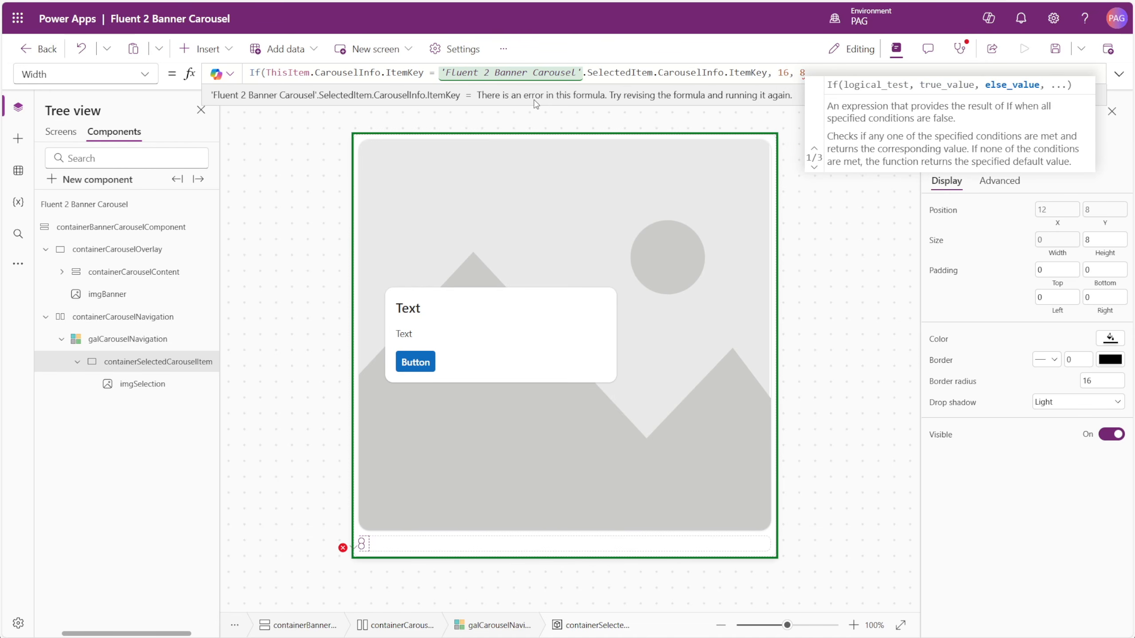
{"action": "type", "text": ")"}
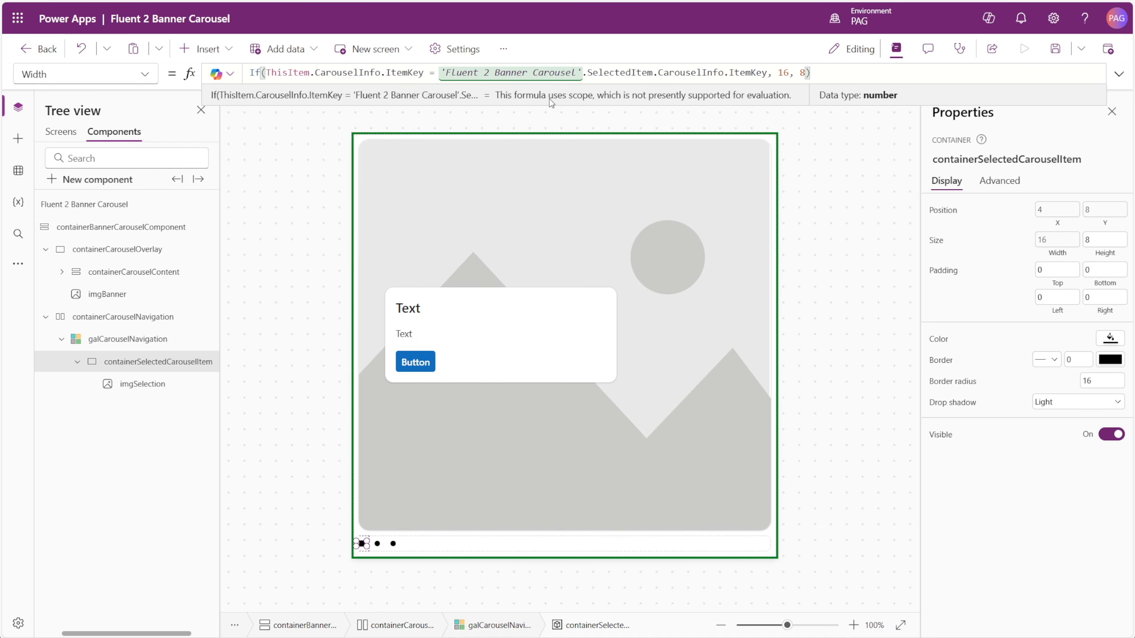
{"action": "double_click", "coordinate": [634, 71]}
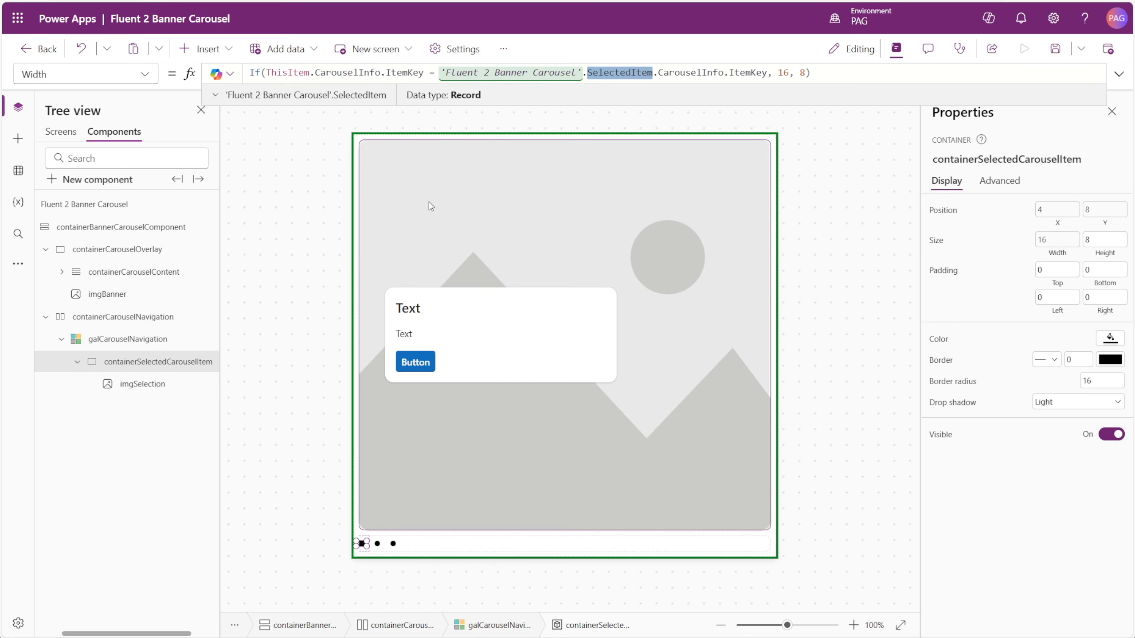
Replace the fixed Width of galCarouselNavigation with a formula that begins Self.AllItemsCount * Self
{"action": "left_click", "coordinate": [152, 344]}
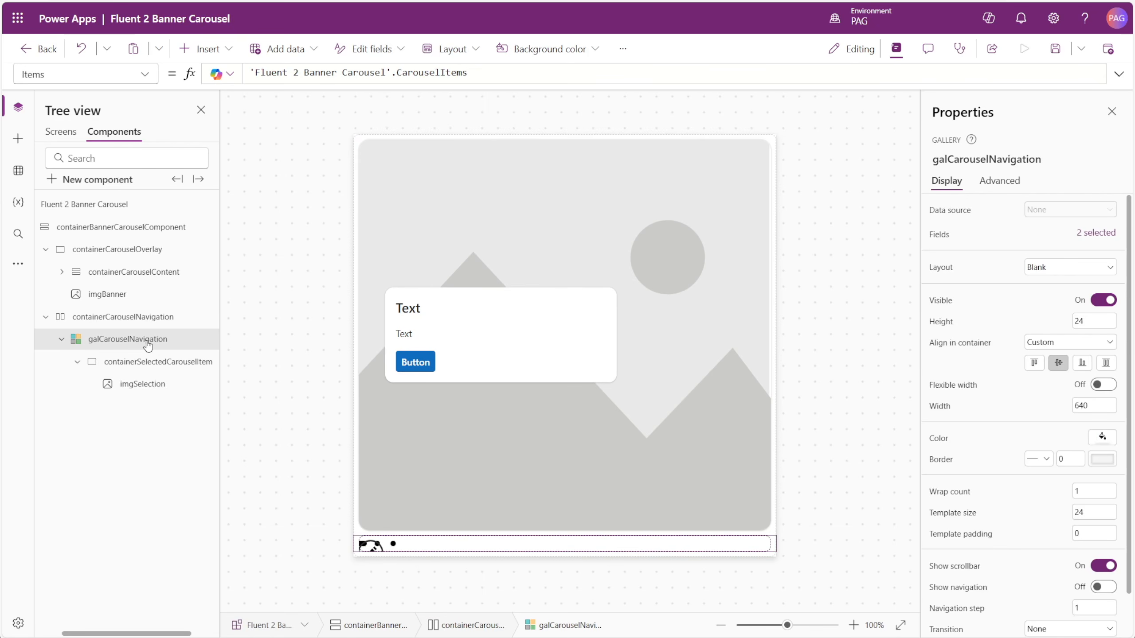
{"action": "left_click", "coordinate": [942, 409]}
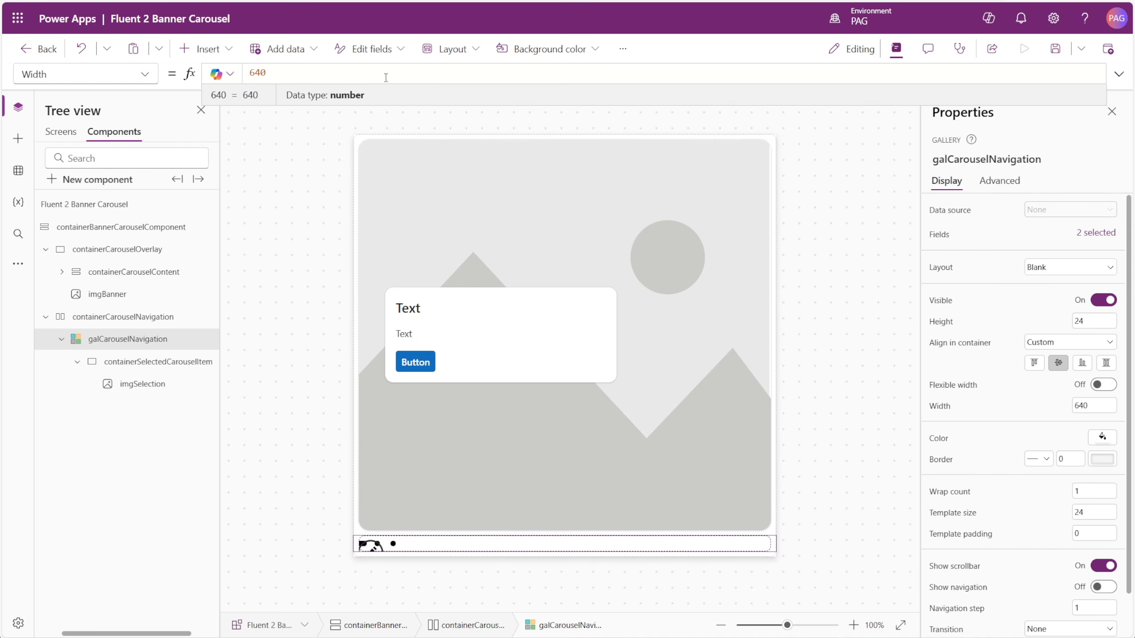
{"action": "key", "text": "ctrl+a"}
{"action": "type", "text": "Self.AllItemsCount * Self"}
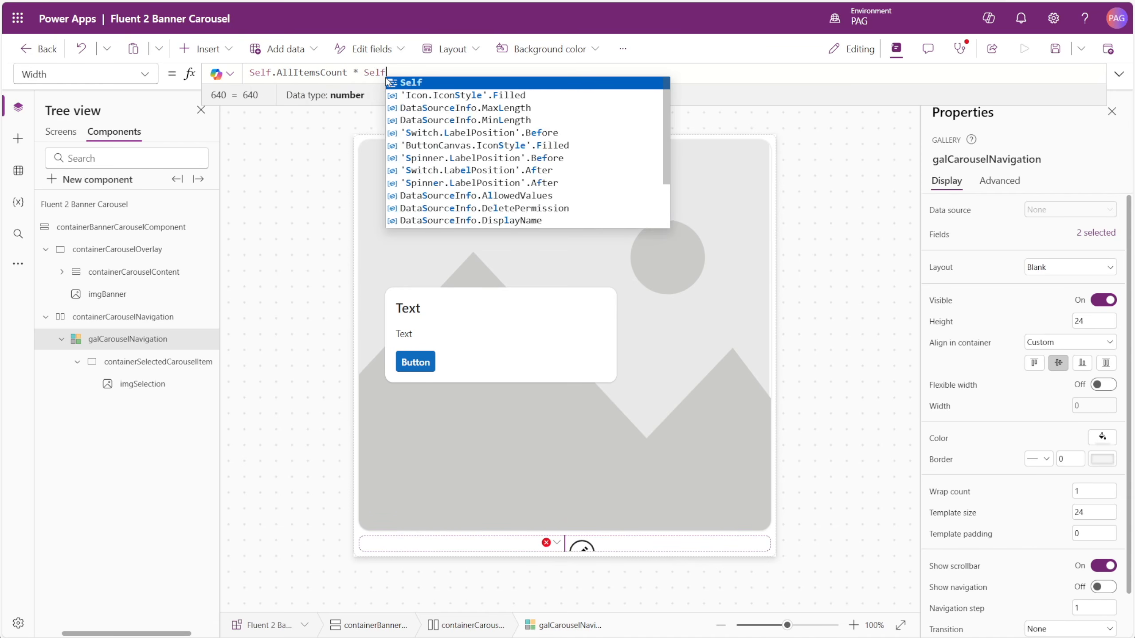
Complete the galCarouselNavigation width formula as Self.AllItemsCount * Self.TemplateWidth
{"action": "type", "text": ".TemplateWidth"}
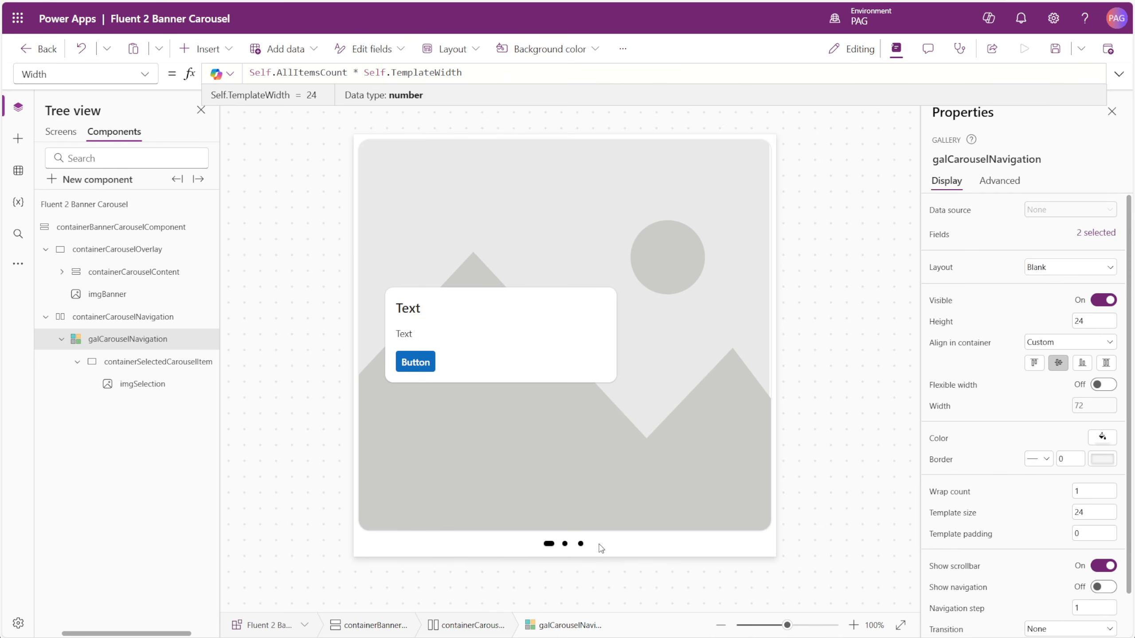
Insert a button into containerCarouselNavigation and rename it btnCarouselNext
{"action": "left_click", "coordinate": [635, 548]}
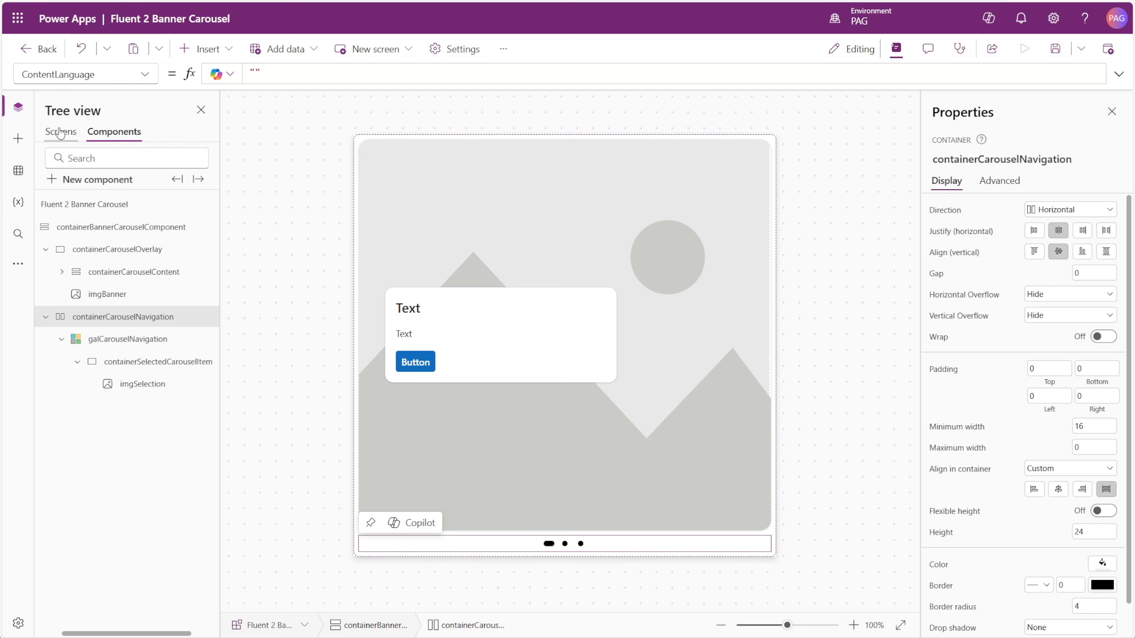
{"action": "left_click", "coordinate": [19, 140]}
{"action": "left_click", "coordinate": [112, 222]}
{"action": "left_click", "coordinate": [17, 107]}
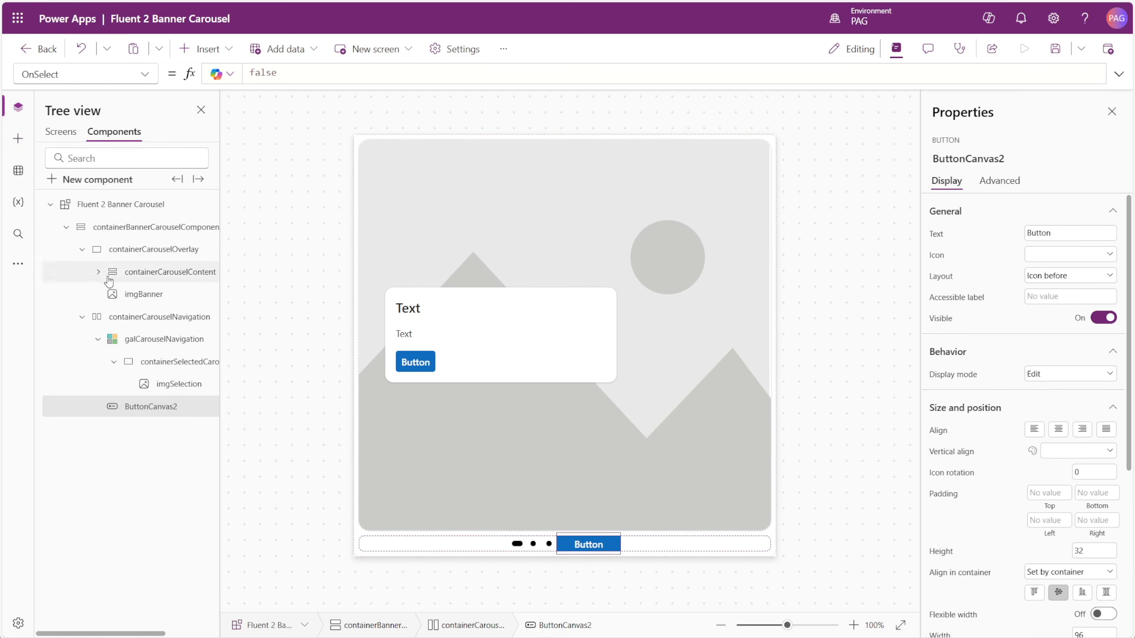
{"action": "double_click", "coordinate": [146, 412]}
{"action": "type", "text": "btnCar"}
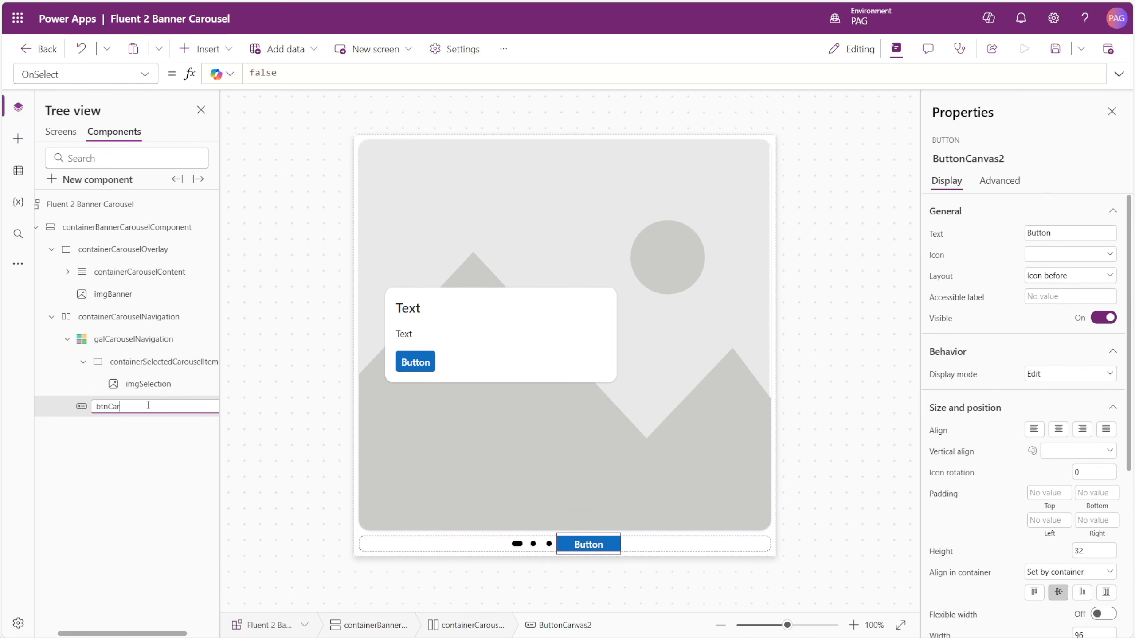
{"action": "type", "text": "ouselNext"}
{"action": "key", "text": "Return"}
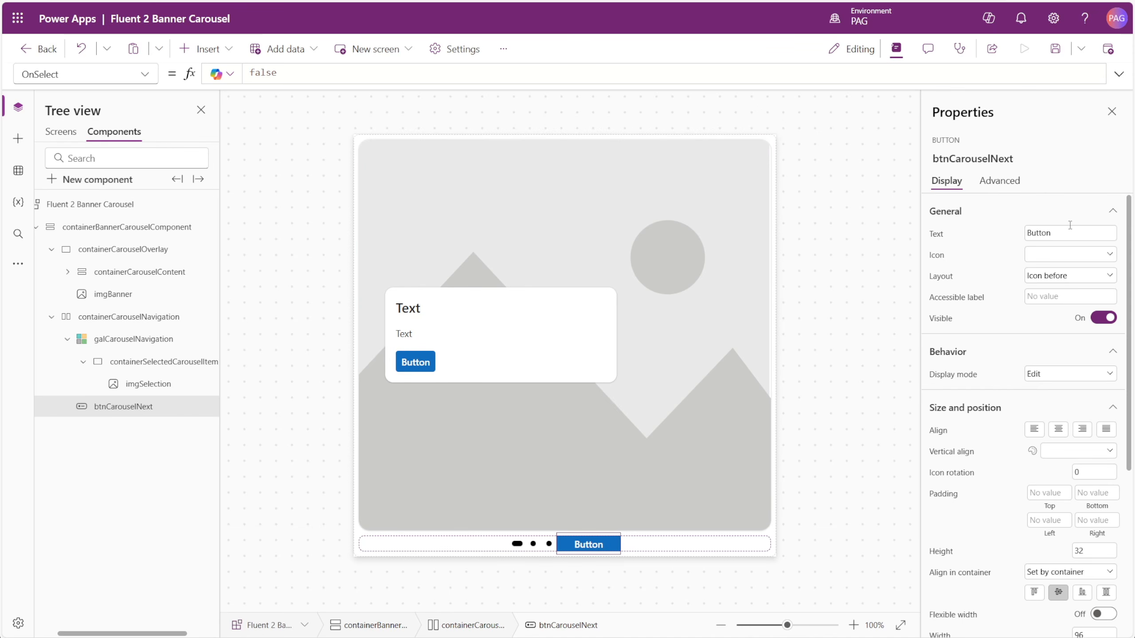
Clear btnCarouselNext's text, set its layout to Icon only and choose the ChevronRight icon
{"action": "double_click", "coordinate": [1041, 232]}
{"action": "key", "text": "BackSpace"}
{"action": "left_click", "coordinate": [1052, 276]}
{"action": "left_click", "coordinate": [1058, 340]}
{"action": "left_click", "coordinate": [1050, 255]}
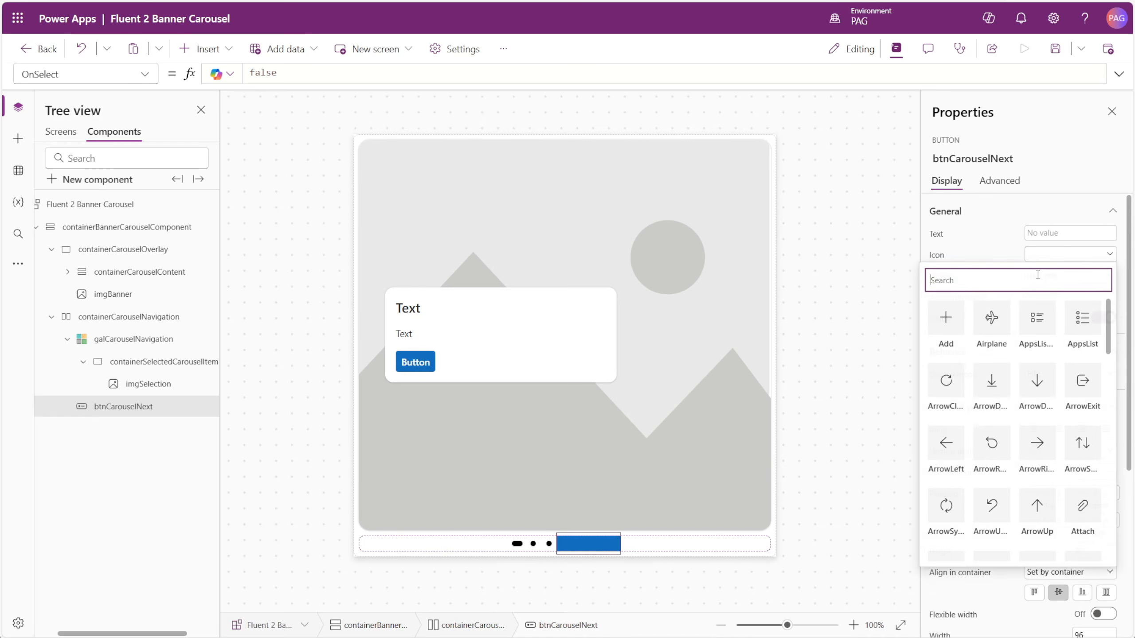
{"action": "type", "text": "chev"}
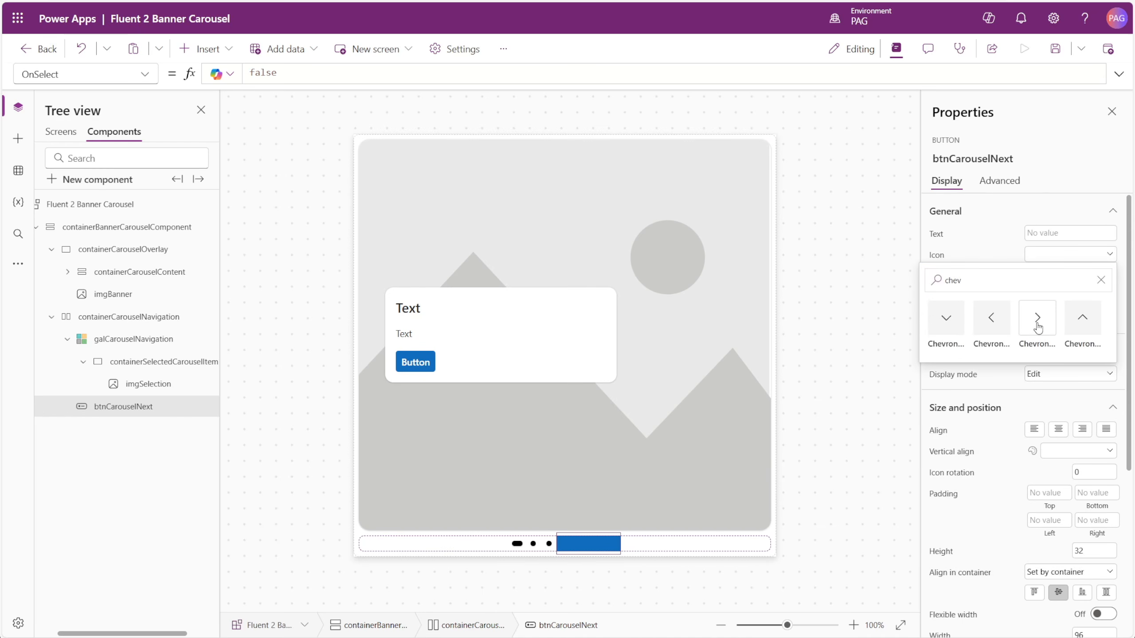
{"action": "left_click", "coordinate": [1037, 319]}
Set btnCarouselNext's width and height to 24 and its type to Transparent
{"action": "scroll", "coordinate": [1039, 328], "scroll_direction": "down", "scroll_amount": 1}
{"action": "scroll", "coordinate": [1039, 327], "scroll_direction": "down", "scroll_amount": 4}
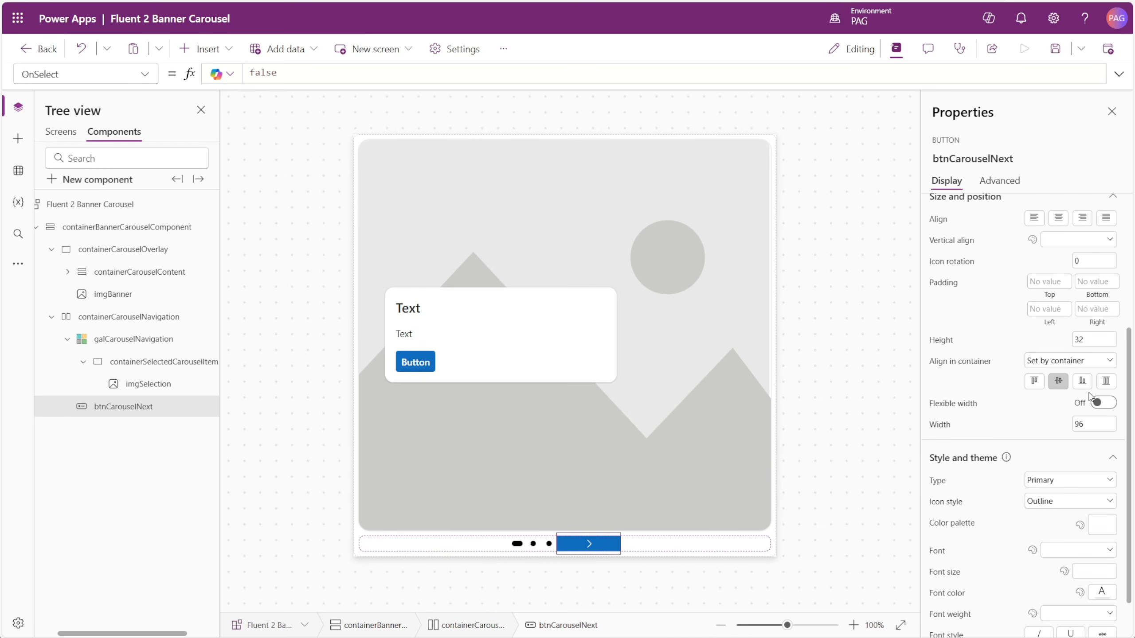
{"action": "left_click", "coordinate": [1093, 425]}
{"action": "type", "text": "24"}
{"action": "left_click", "coordinate": [1082, 339]}
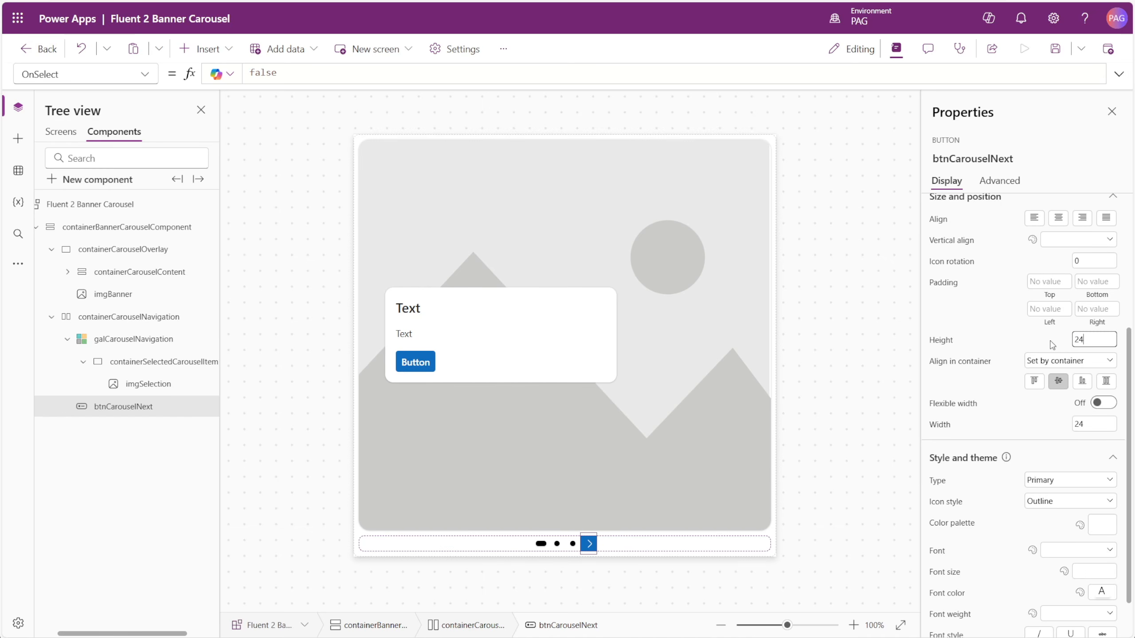
{"action": "type", "text": "24"}
{"action": "scroll", "coordinate": [1056, 402], "scroll_direction": "down", "scroll_amount": 1}
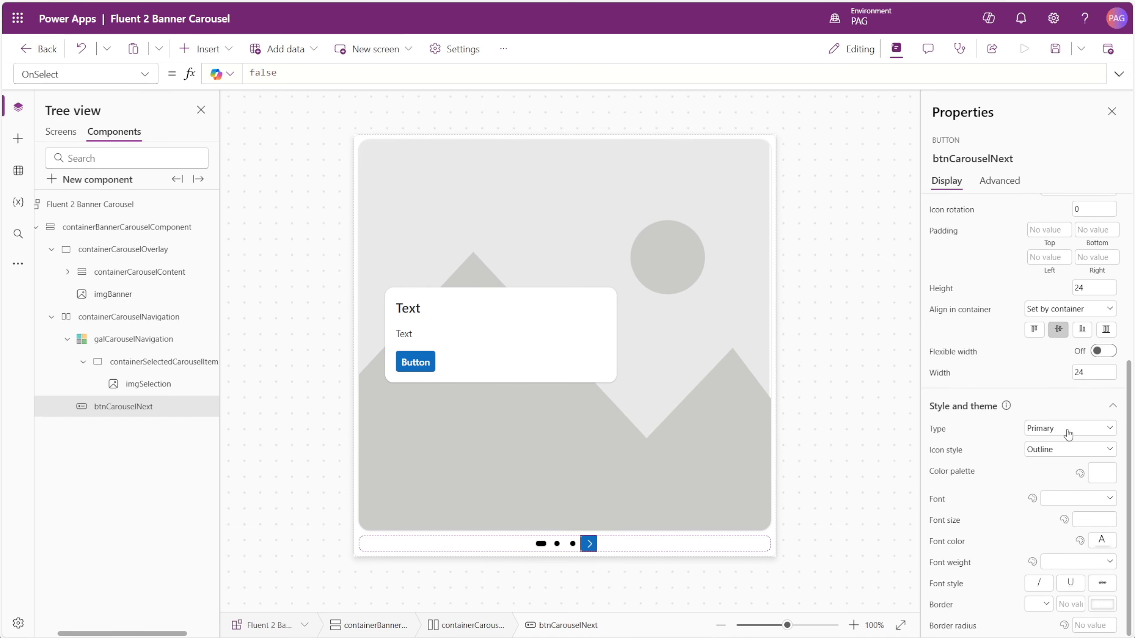
{"action": "left_click", "coordinate": [1066, 432]}
{"action": "left_click", "coordinate": [1059, 509]}
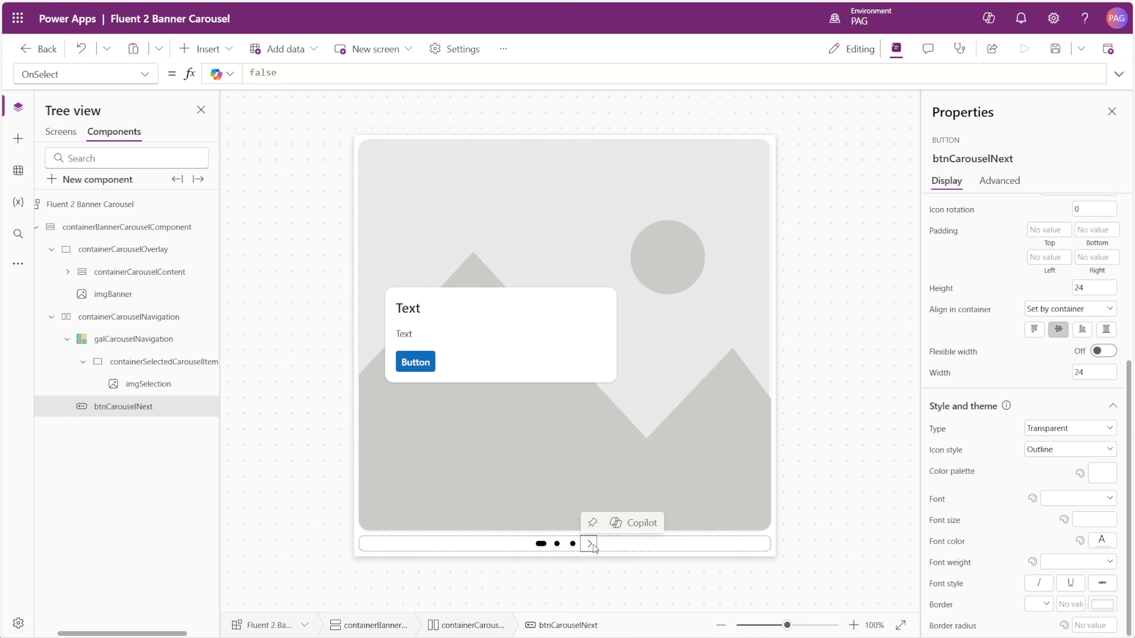
Duplicate btnCarouselNext inside containerCarouselNavigation and reorder the copy to the start, before the gallery
{"action": "left_click", "coordinate": [611, 547]}
{"action": "key", "text": "ctrl+v"}
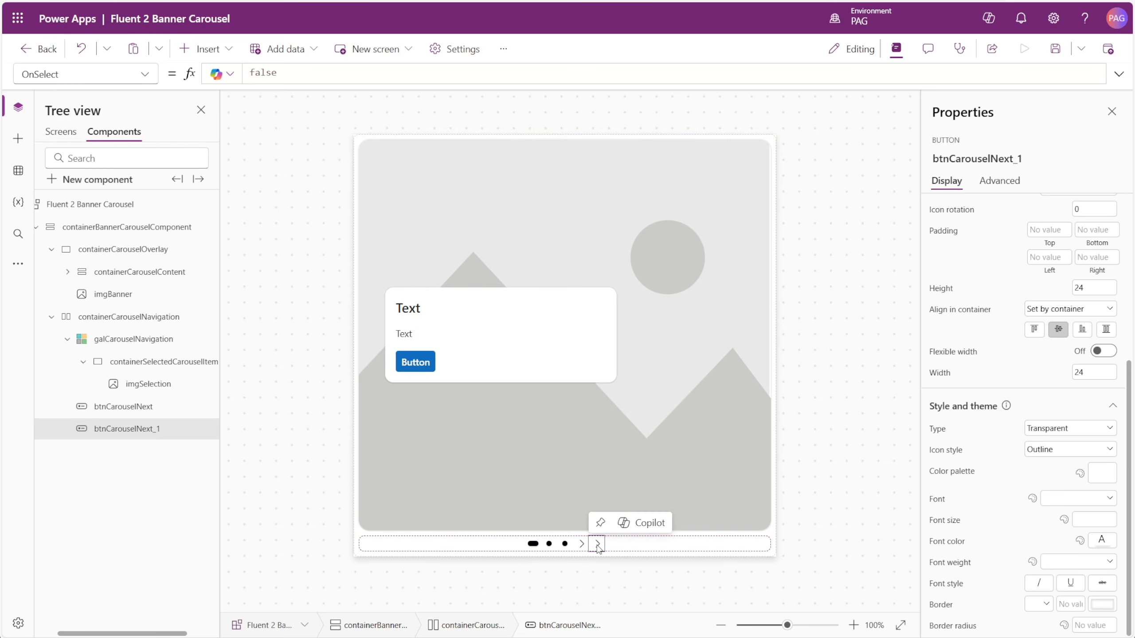
{"action": "right_click", "coordinate": [598, 546]}
{"action": "mouse_move", "coordinate": [664, 500]}
{"action": "left_click", "coordinate": [739, 493]}
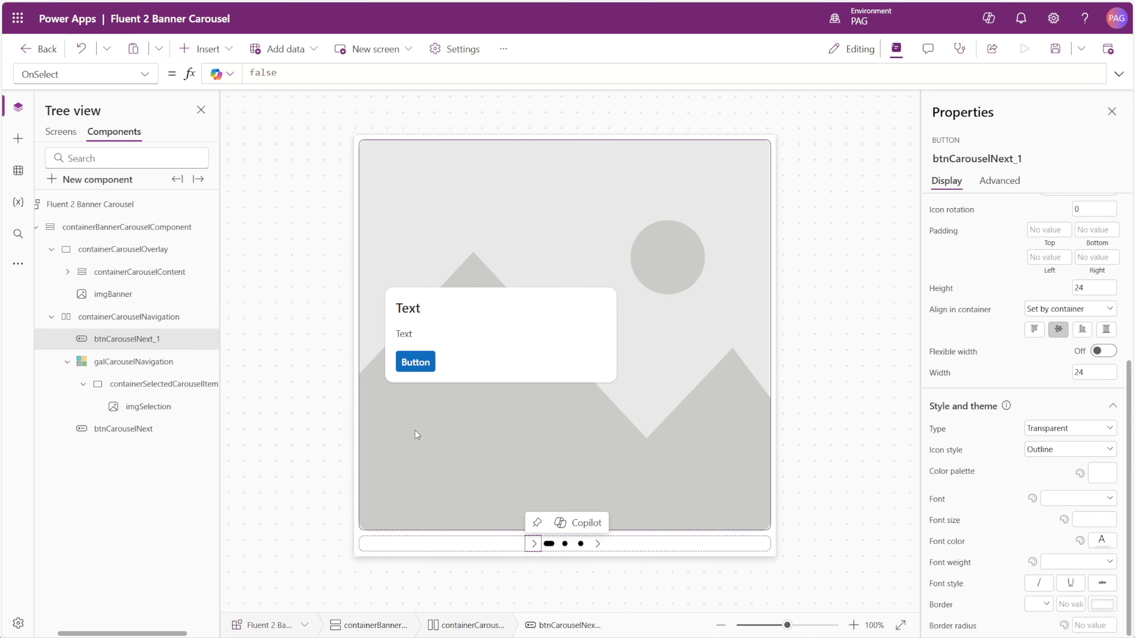
Rename the copied button btnCarouselPrevious and set its icon to ChevronLeft
{"action": "double_click", "coordinate": [147, 339]}
{"action": "type", "text": "btnC"}
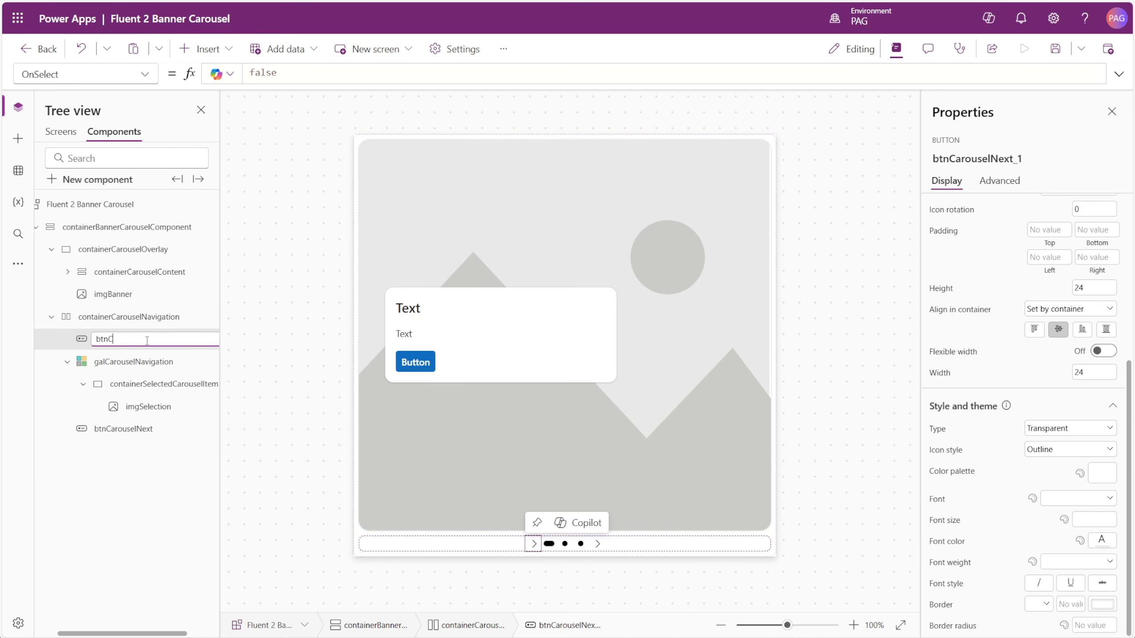
{"action": "type", "text": "arouselPrevious"}
{"action": "key", "text": "Return"}
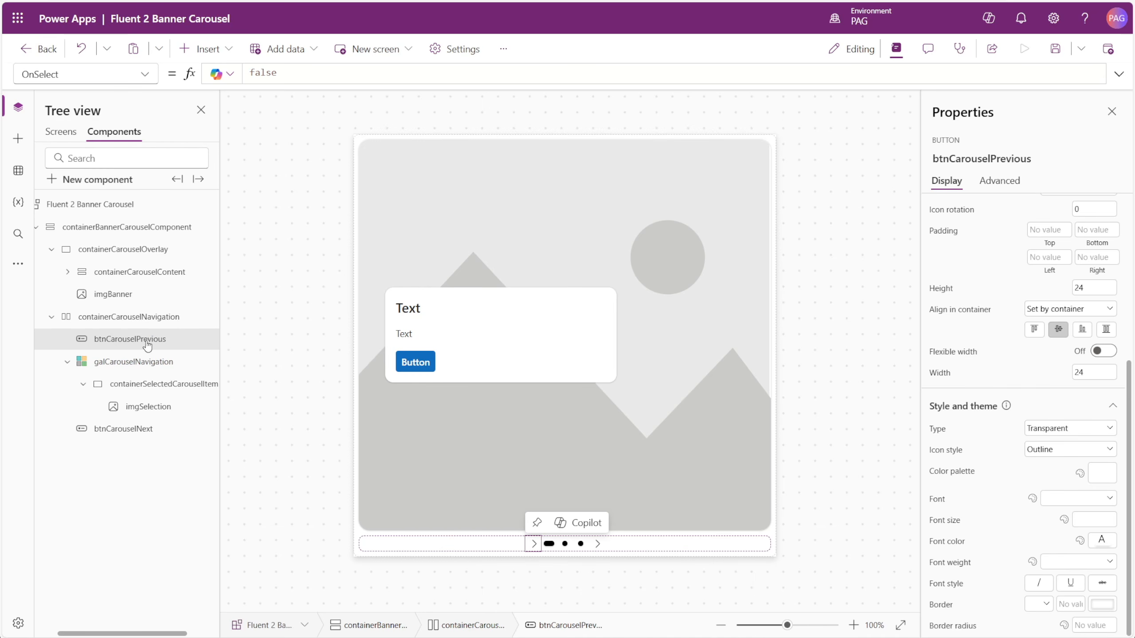
{"action": "scroll", "coordinate": [1057, 286], "scroll_direction": "up", "scroll_amount": 5}
{"action": "left_click", "coordinate": [1054, 256]}
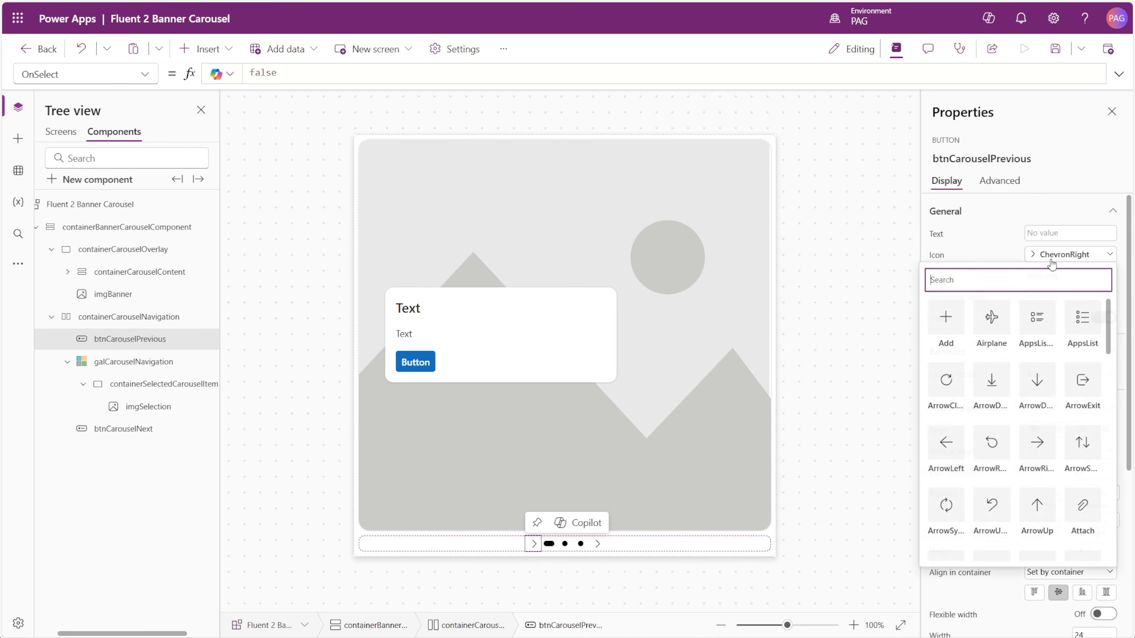
{"action": "type", "text": "chev"}
{"action": "left_click", "coordinate": [986, 336]}
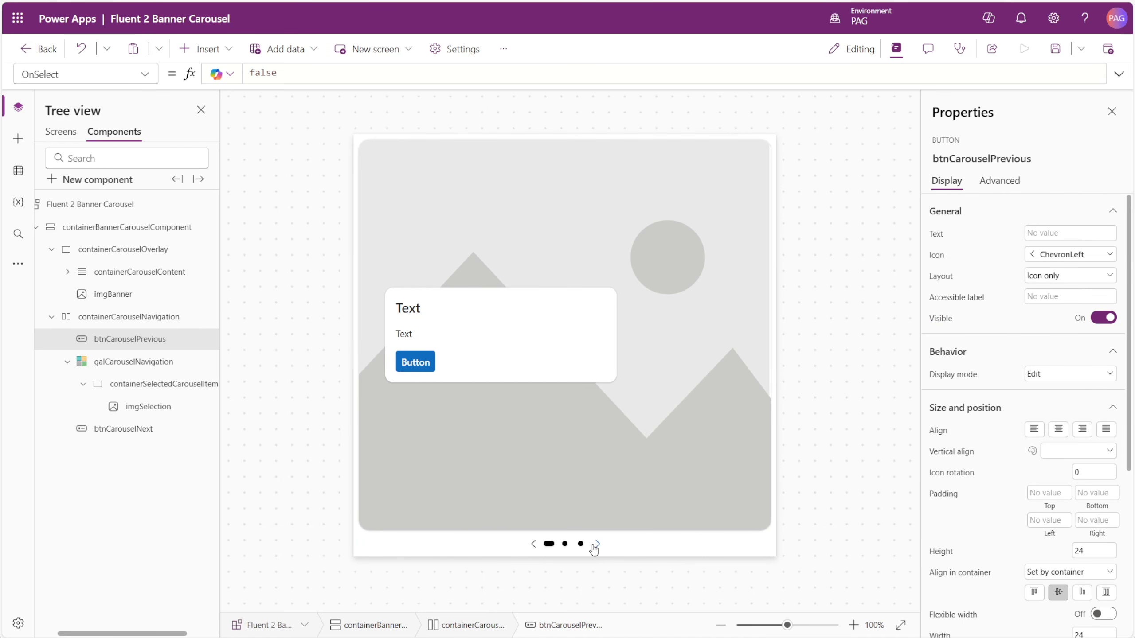
Start a new custom property on the Fluent 2 Banner Carousel component named Change Item, with property type Action
{"action": "left_click", "coordinate": [862, 260]}
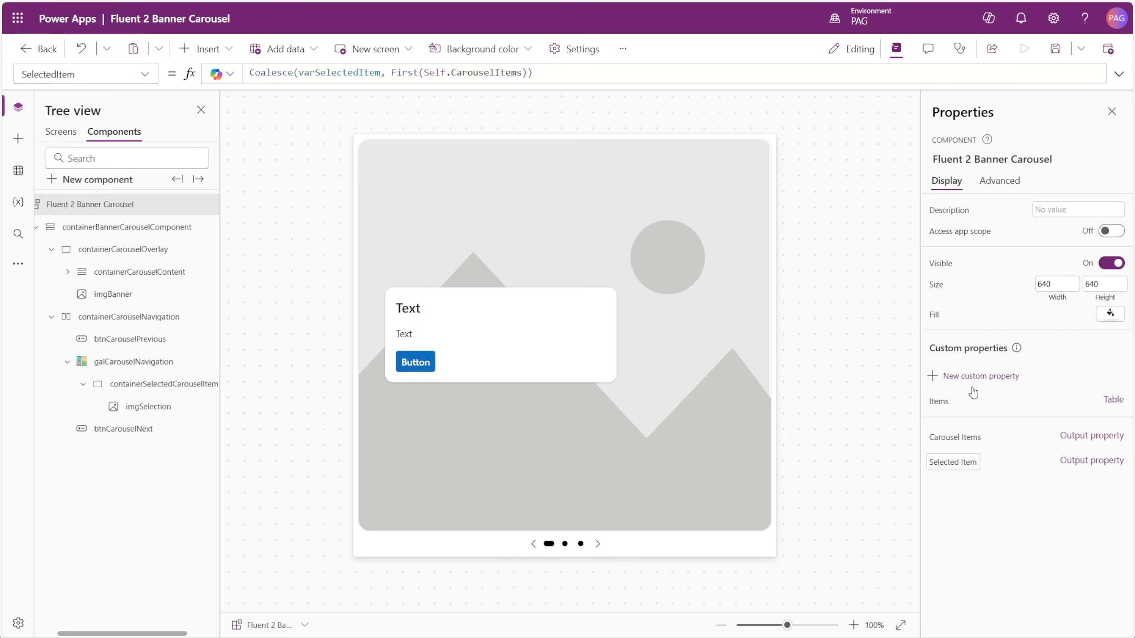
{"action": "left_click", "coordinate": [969, 376]}
{"action": "left_click", "coordinate": [845, 163]}
{"action": "key", "text": "ctrl+a"}
{"action": "type", "text": "Chan"}
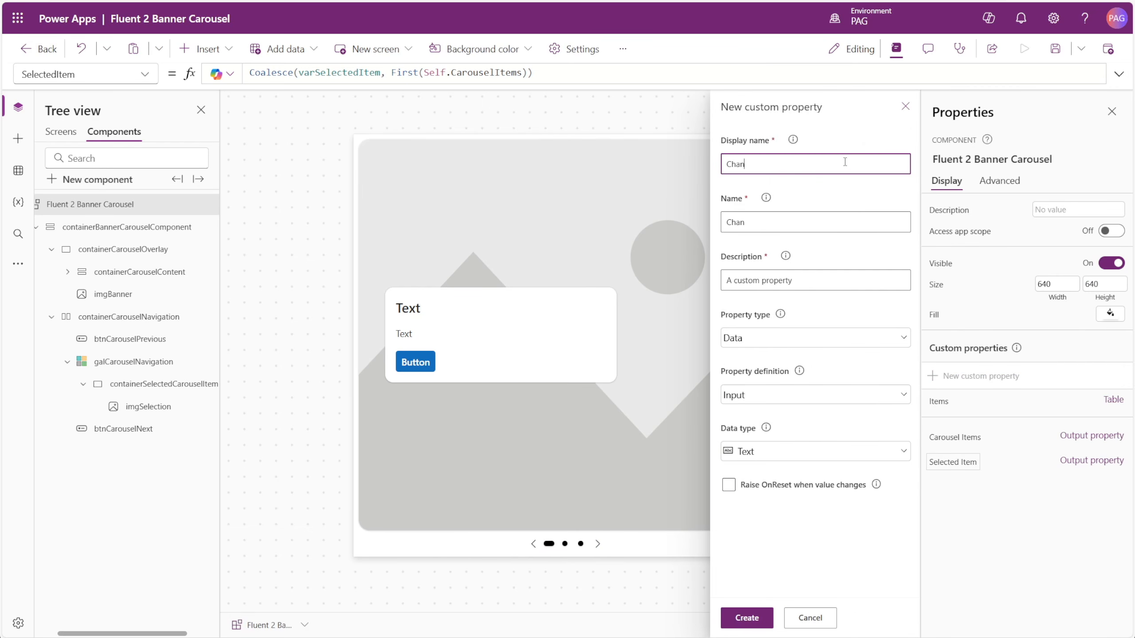
{"action": "type", "text": "ge Item"}
{"action": "left_click", "coordinate": [770, 337]}
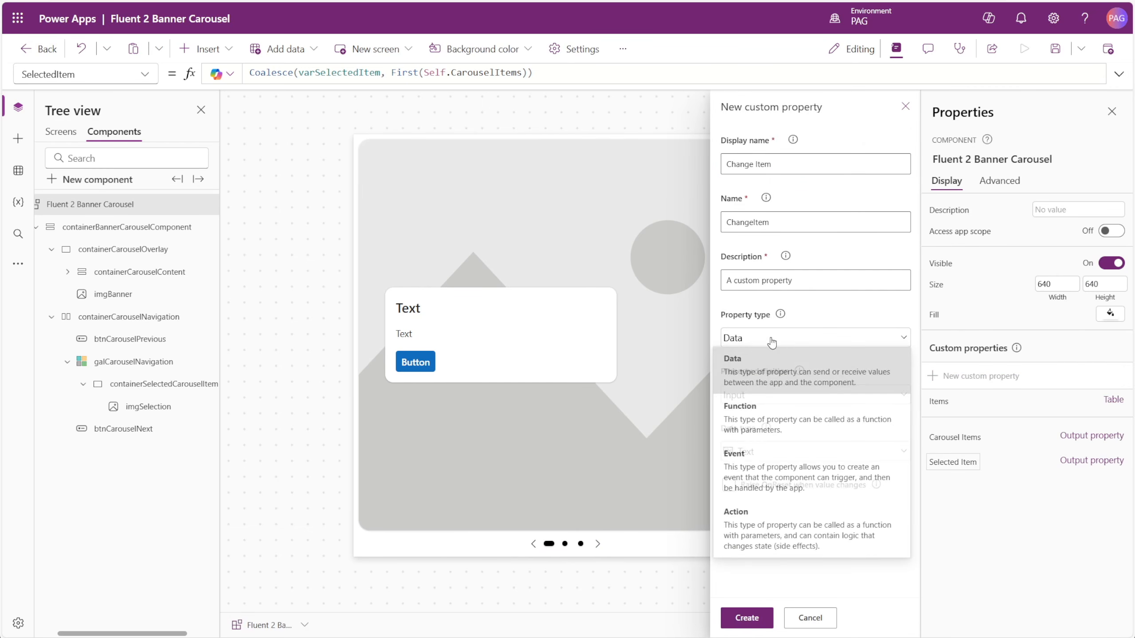
{"action": "left_click", "coordinate": [757, 514]}
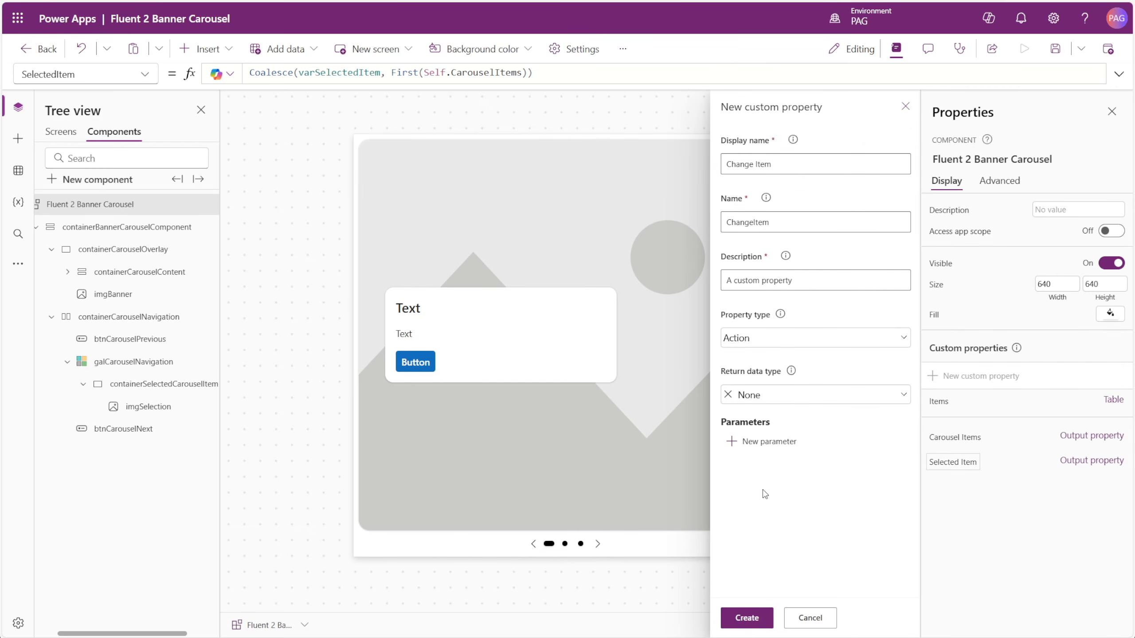
Add a required text parameter named Direction with the description "Next or Previous", and create the Change Item property
{"action": "left_click", "coordinate": [758, 448]}
{"action": "left_click", "coordinate": [782, 192]}
{"action": "key", "text": "ctrl+a"}
{"action": "type", "text": "Di"}
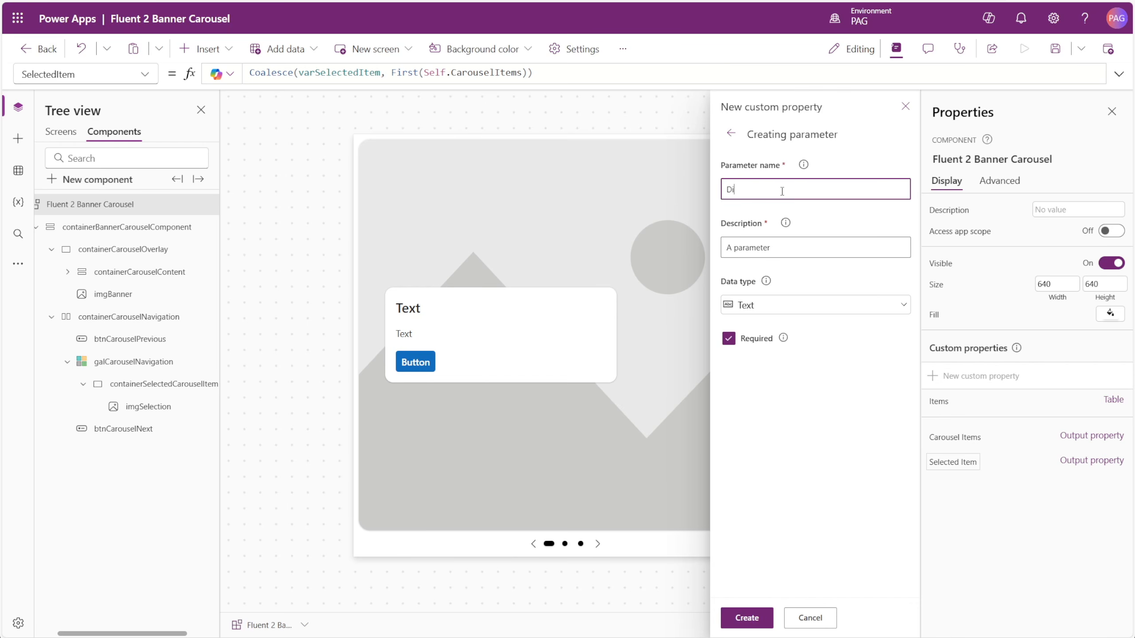
{"action": "left_click", "coordinate": [788, 245]}
{"action": "key", "text": "ctrl+a"}
{"action": "type", "text": "Ne"}
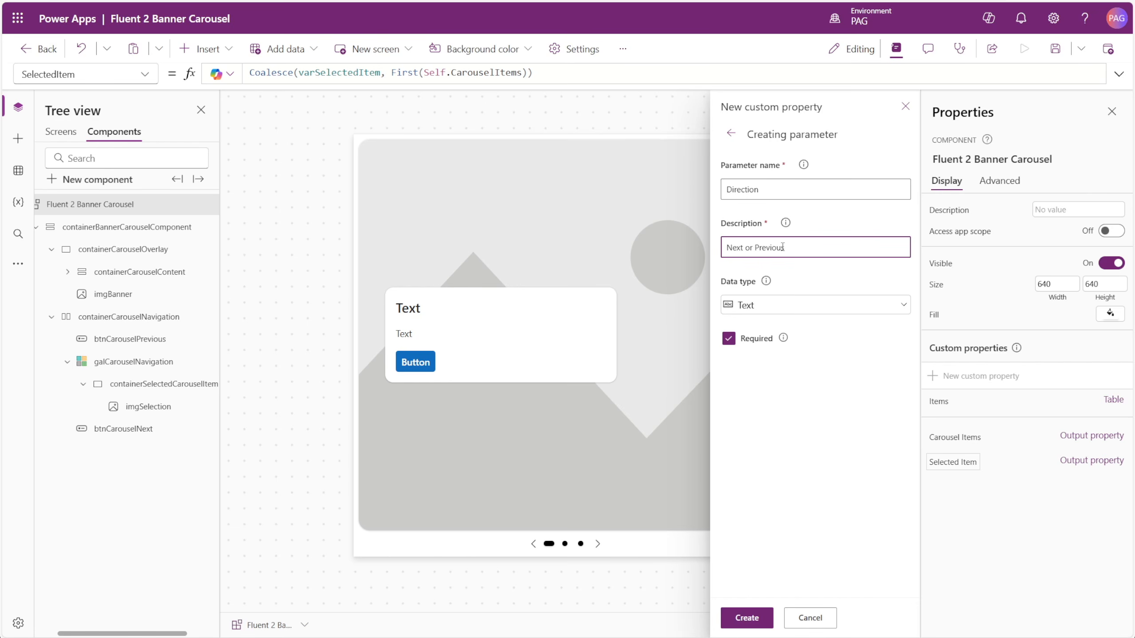
{"action": "left_click", "coordinate": [759, 626]}
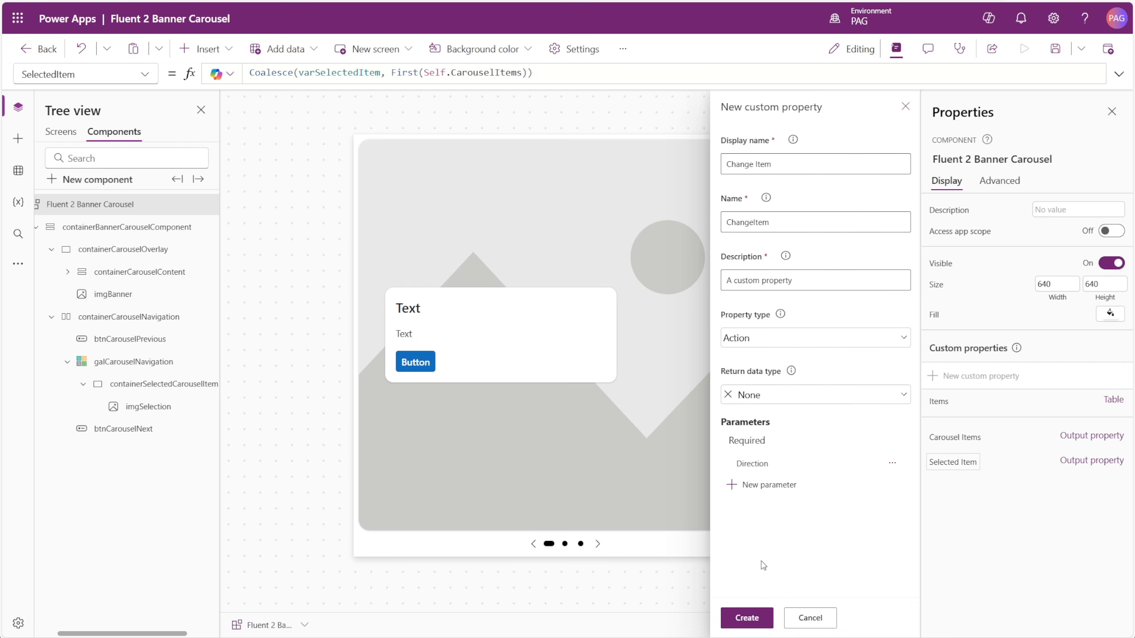
{"action": "left_click", "coordinate": [749, 618]}
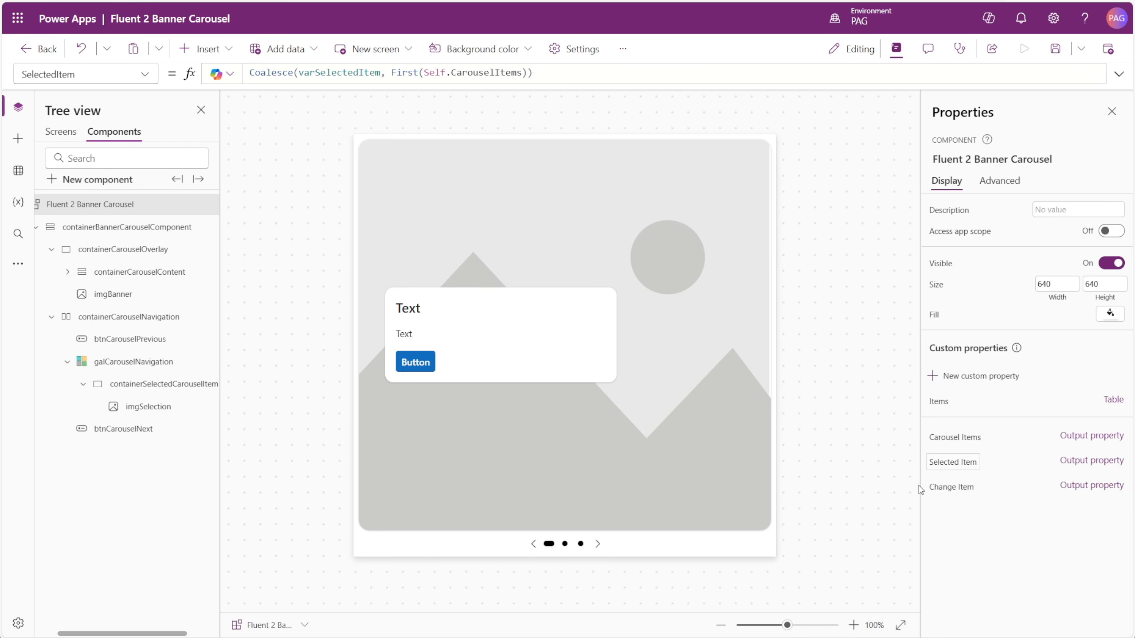
Set the default value of ChangeItem's Direction parameter to "Next"
{"action": "left_click", "coordinate": [951, 487]}
{"action": "left_click", "coordinate": [131, 81]}
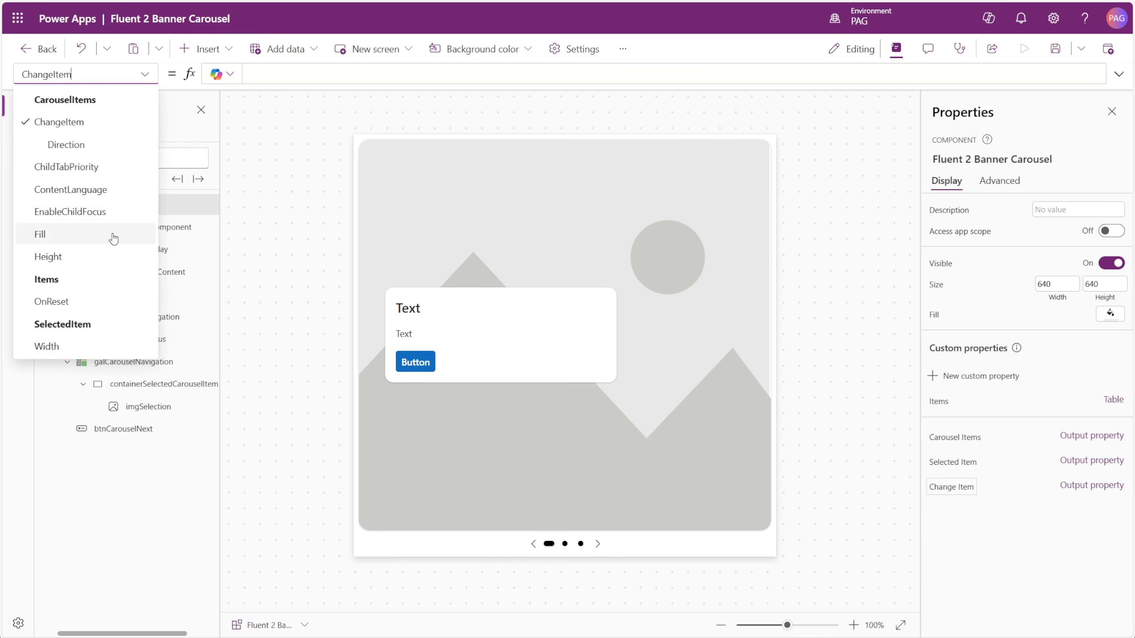
{"action": "left_click", "coordinate": [72, 144]}
{"action": "left_click", "coordinate": [269, 72]}
{"action": "double_click", "coordinate": [269, 72]}
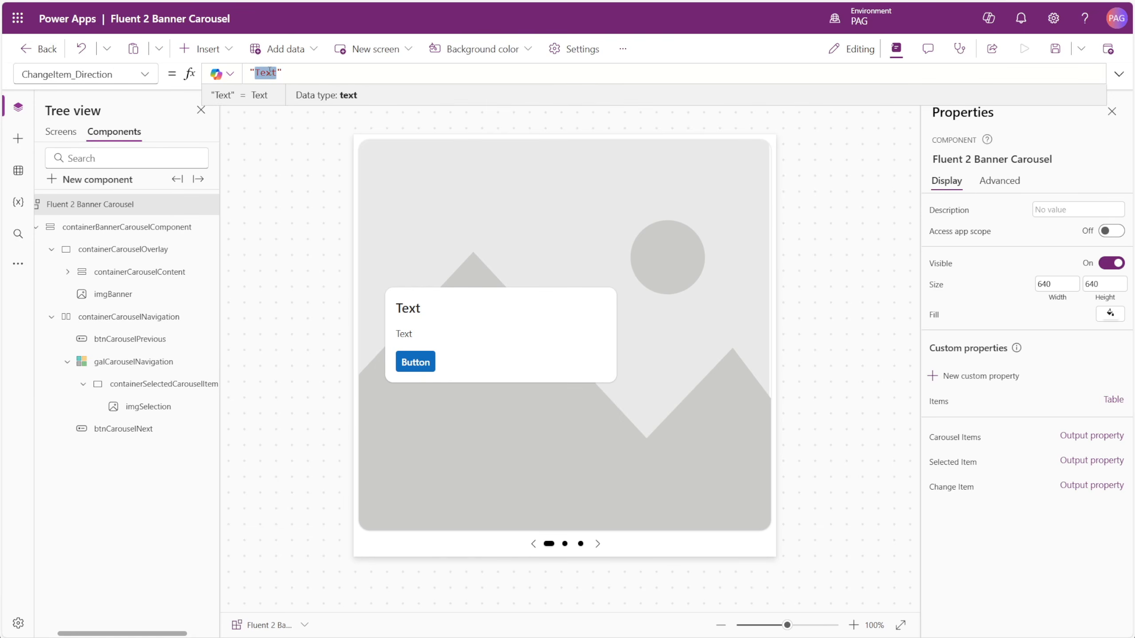
{"action": "type", "text": "NM"}
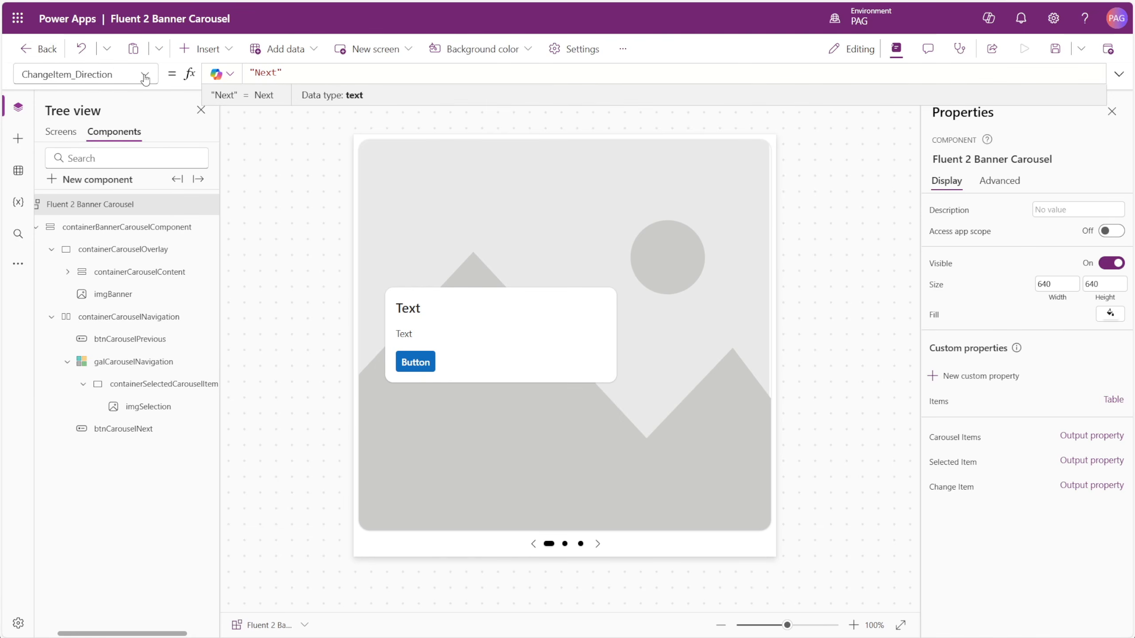
Start the component's ChangeItem formula by setting varSelectedItem to an Index over Self.CarouselItems
{"action": "left_click", "coordinate": [145, 74]}
{"action": "left_click", "coordinate": [94, 128]}
{"action": "left_click", "coordinate": [275, 75]}
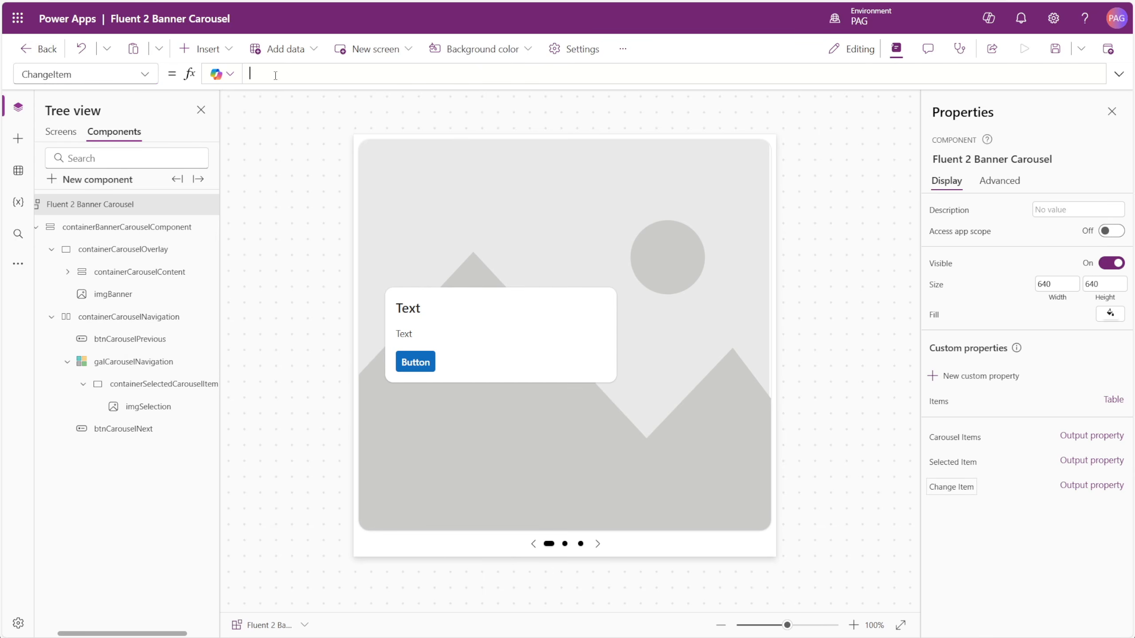
{"action": "type", "text": "Set("}
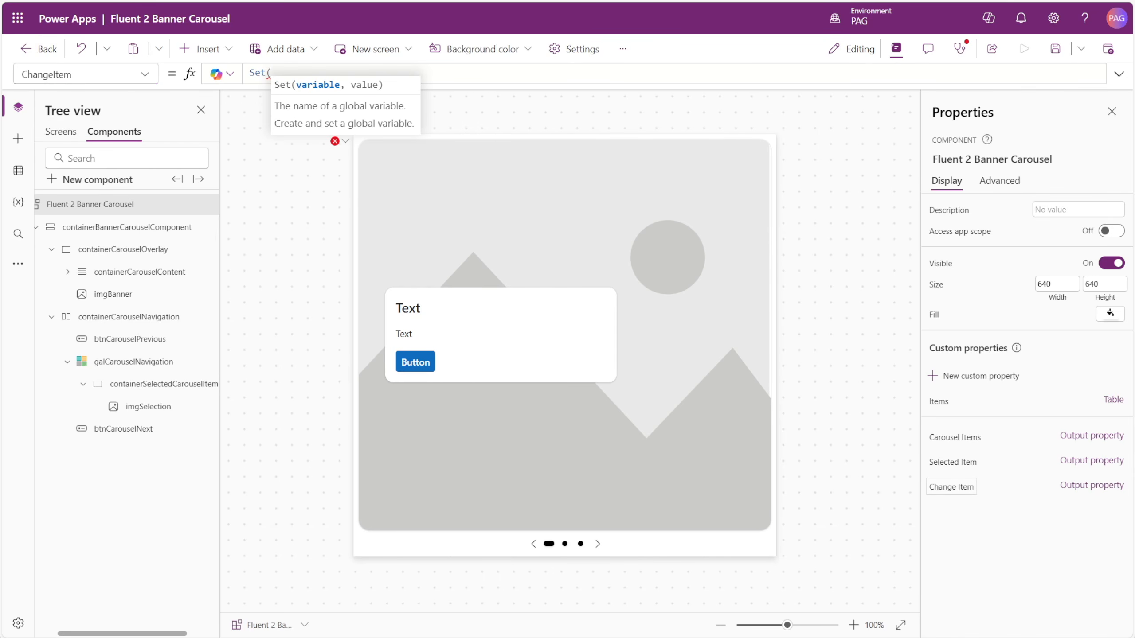
{"action": "type", "text": "va"}
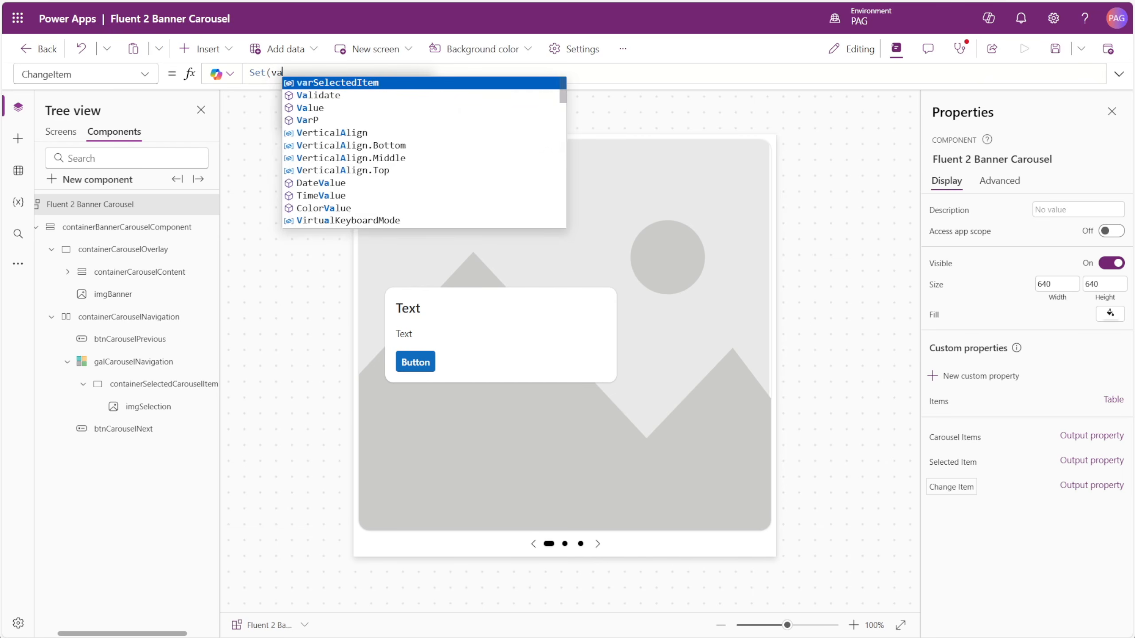
{"action": "key", "text": "Tab"}
{"action": "type", "text": ","}
{"action": "key", "text": "shift+Return"}
{"action": "type", "text": "Inde"}
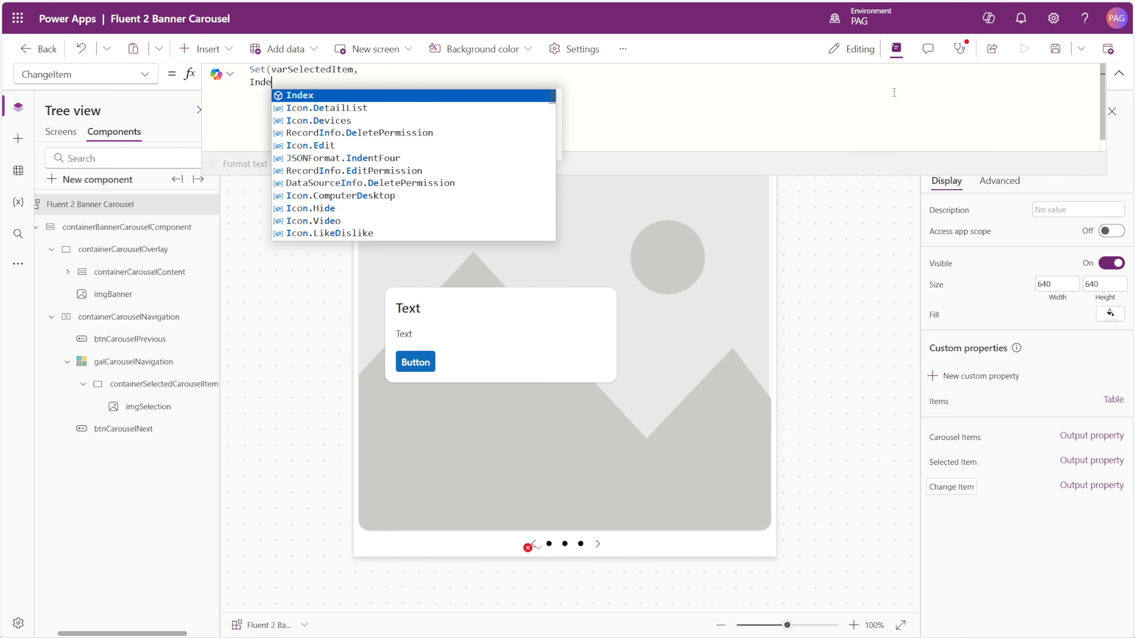
{"action": "key", "text": "Tab"}
{"action": "type", "text": "(Self."}
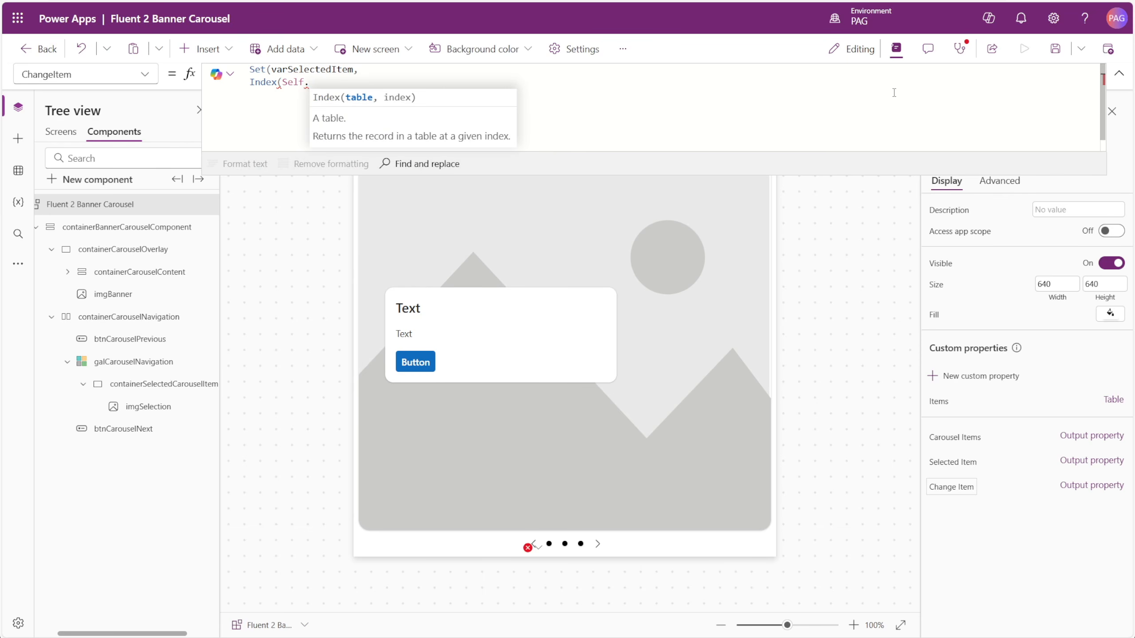
{"action": "type", "text": "C"}
{"action": "key", "text": "Tab"}
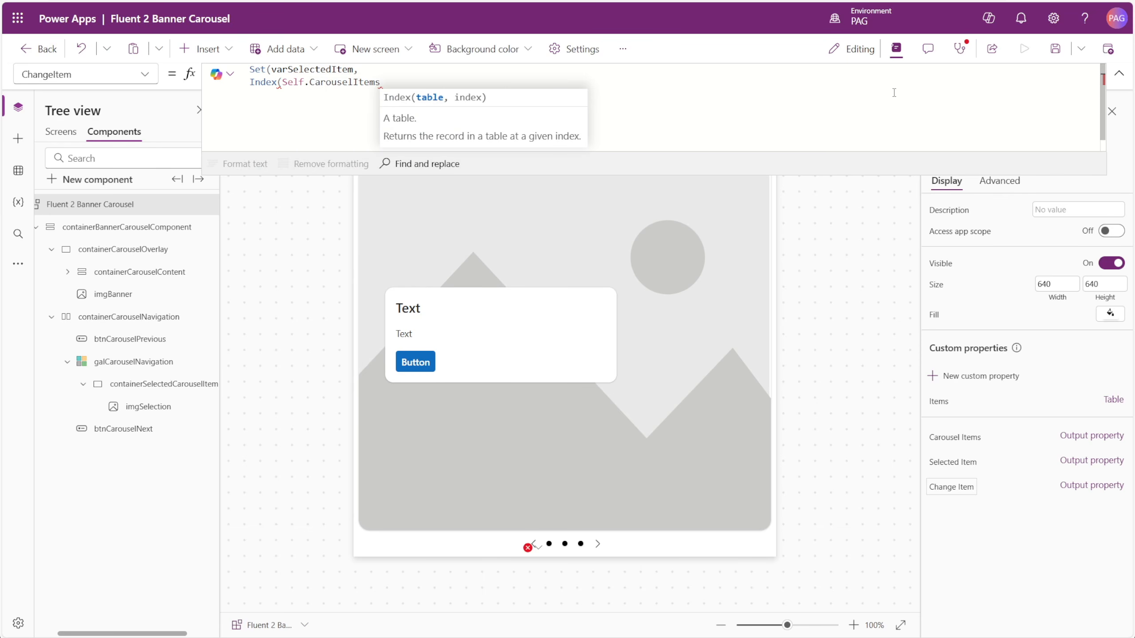
Complete the Index position in the ChangeItem formula with Self.SelectedItem.Value + If(Direction = "Next", 1, -1), and close the Set function
{"action": "type", "text": ", Self.Sele"}
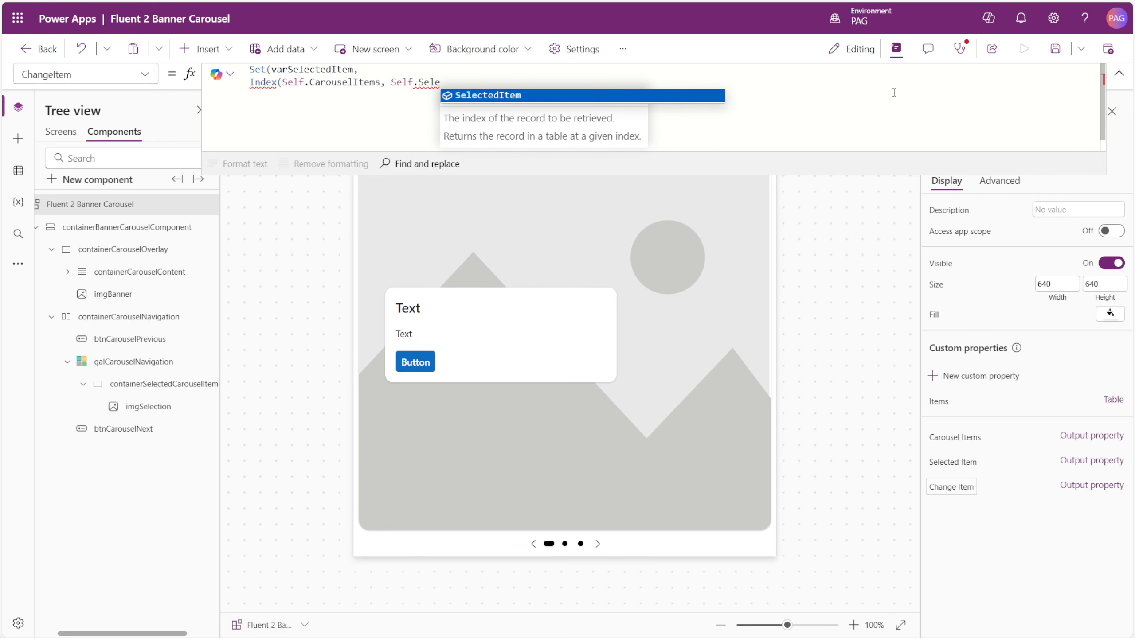
{"action": "key", "text": "Tab"}
{"action": "type", "text": "."}
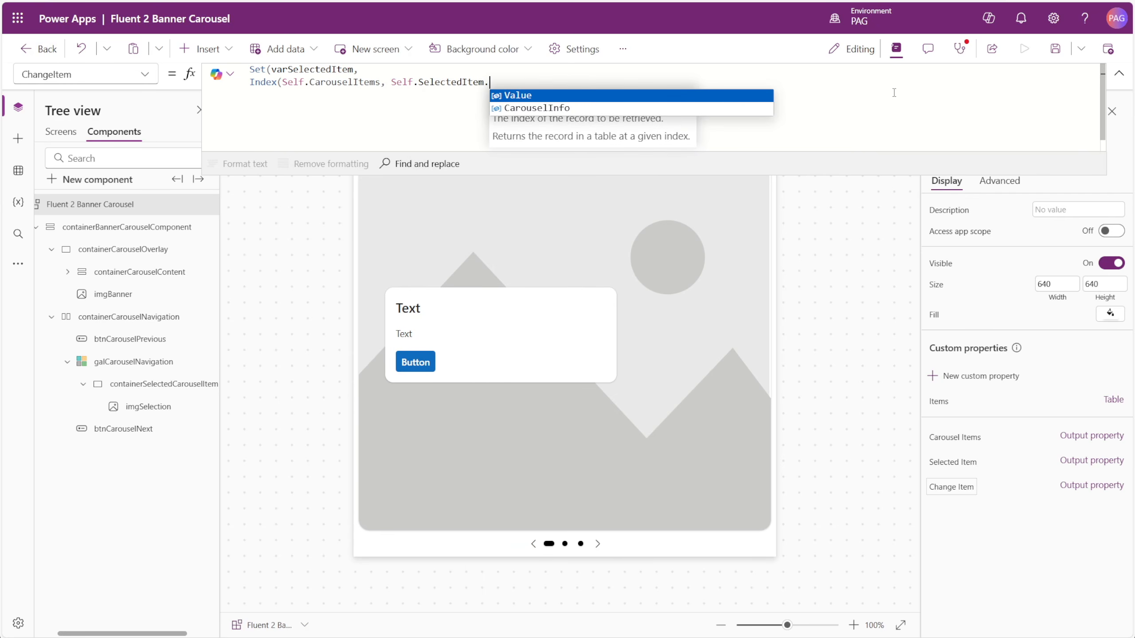
{"action": "key", "text": "Tab"}
{"action": "type", "text": "+ "}
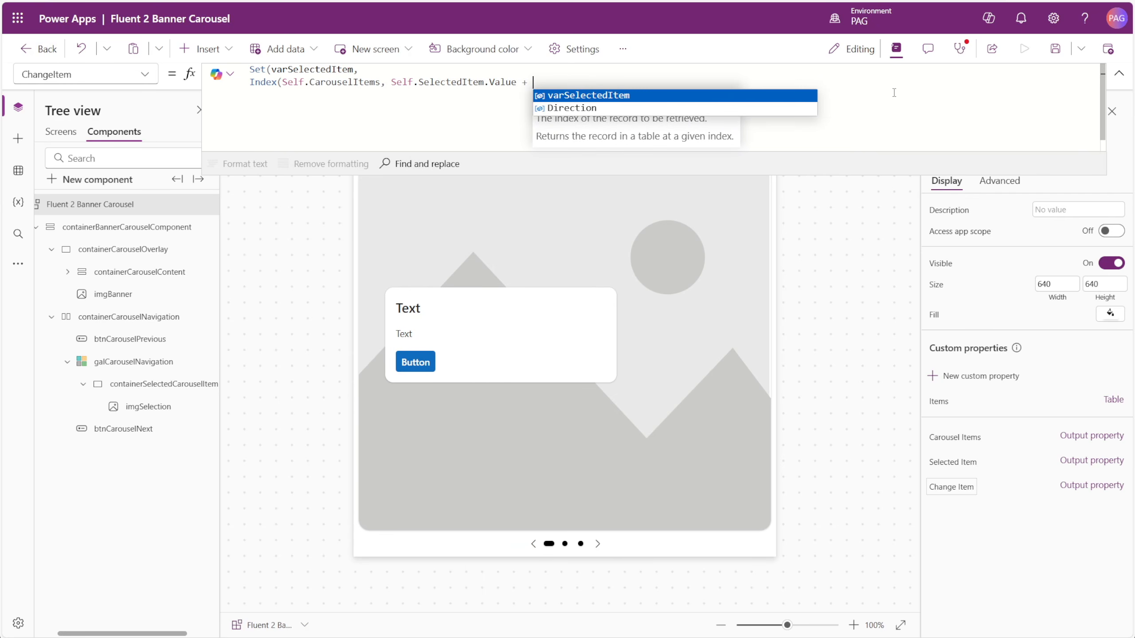
{"action": "type", "text": "If(Direc"}
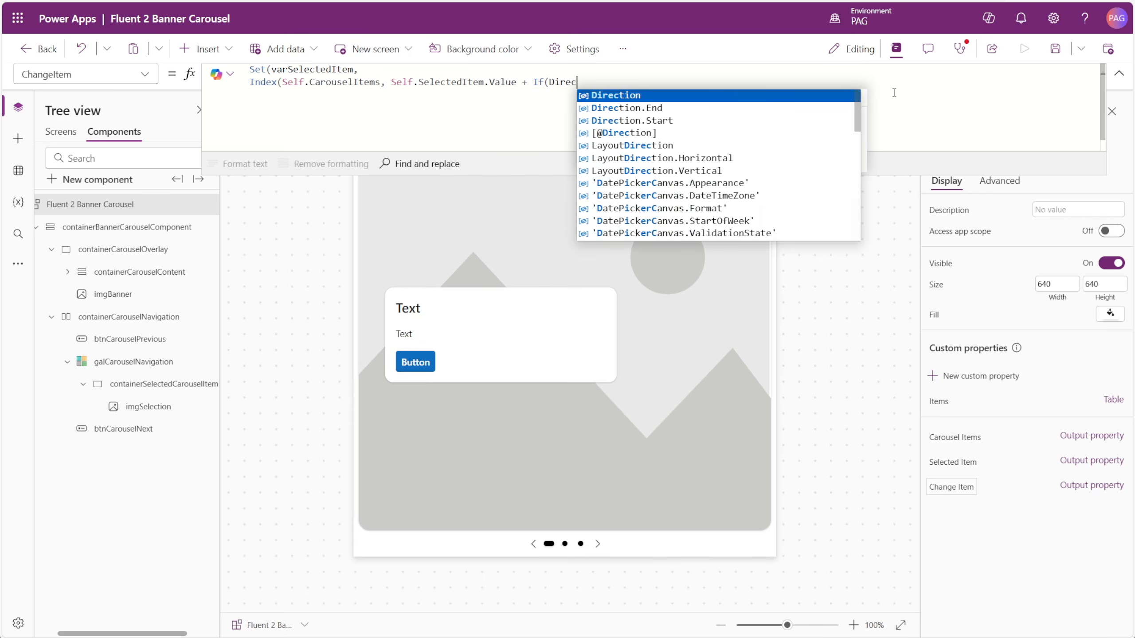
{"action": "type", "text": "tion = \"Next"}
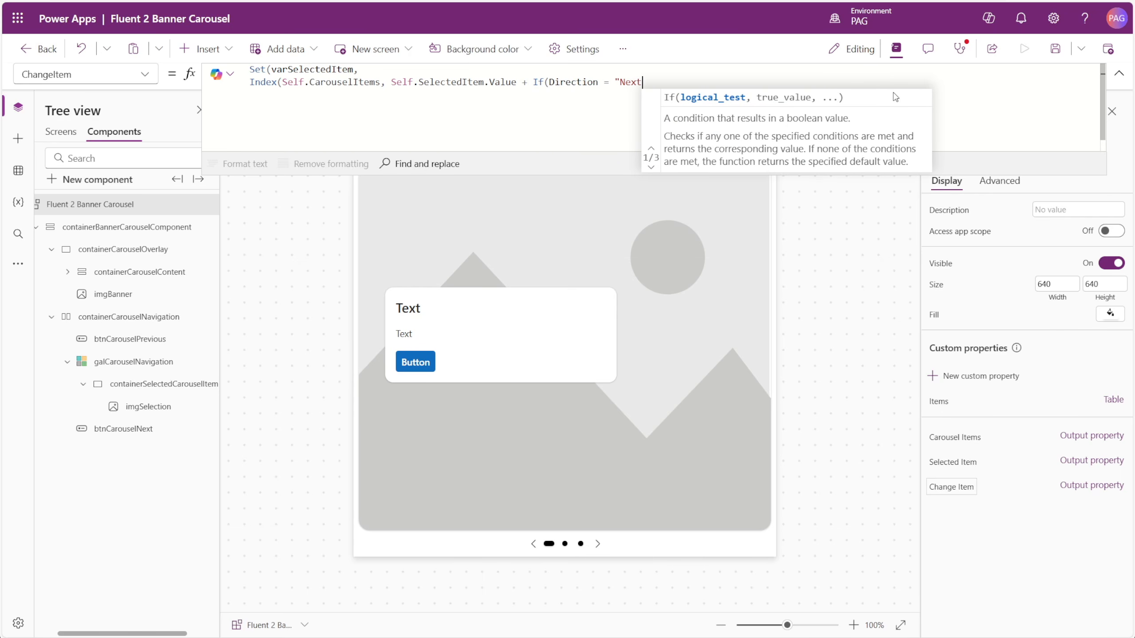
{"action": "type", "text": "\", 1, -1)"}
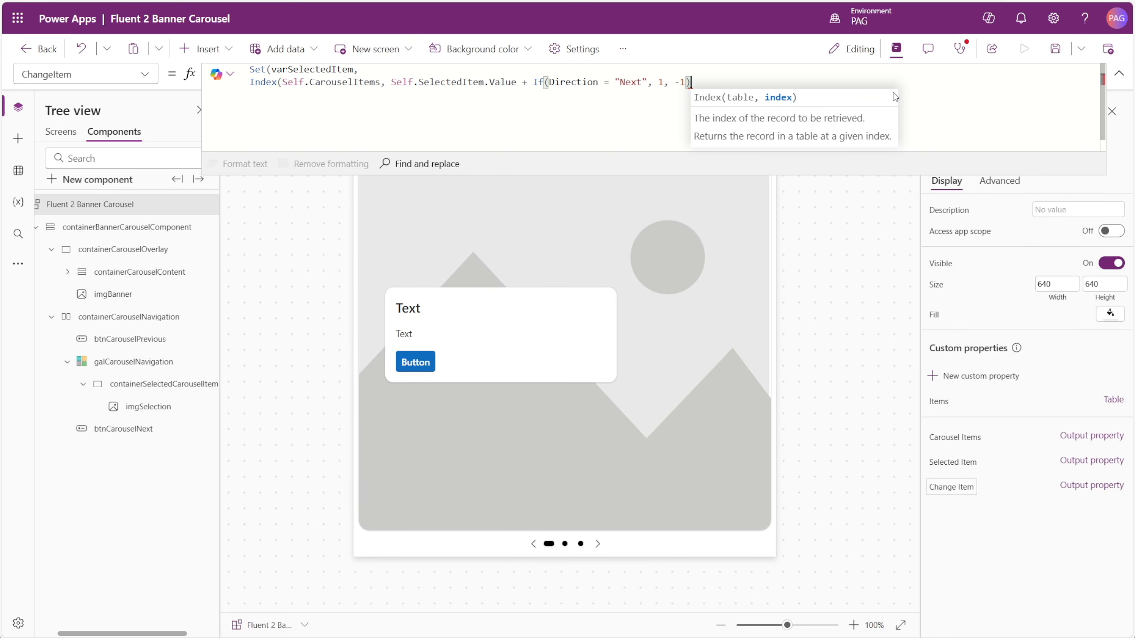
{"action": "type", "text": ")"}
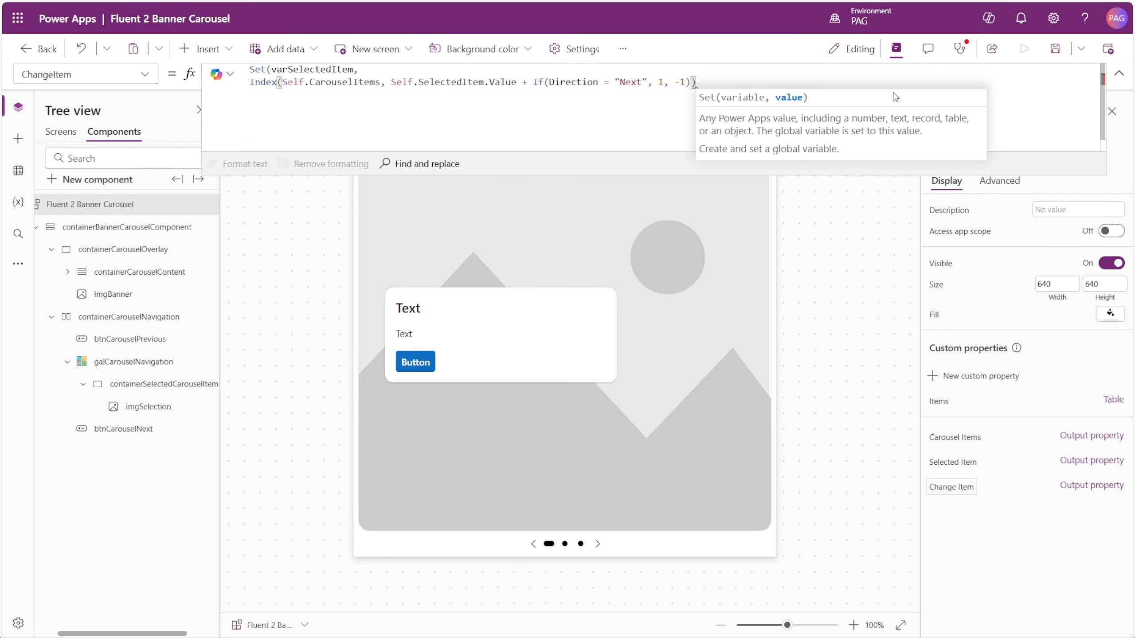
{"action": "key", "text": "Return"}
{"action": "type", "text": ")"}
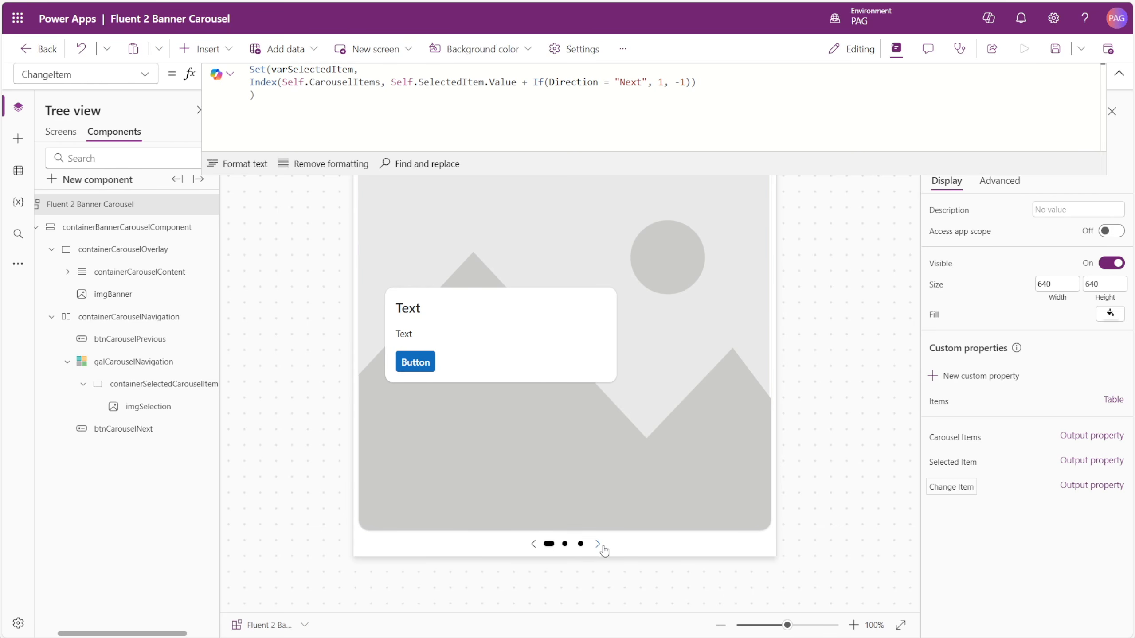
Wrap the Index expression in the ChangeItem formula in an IfError function, leaving room for a fallback argument
{"action": "left_click", "coordinate": [422, 70]}
{"action": "key", "text": "Return"}
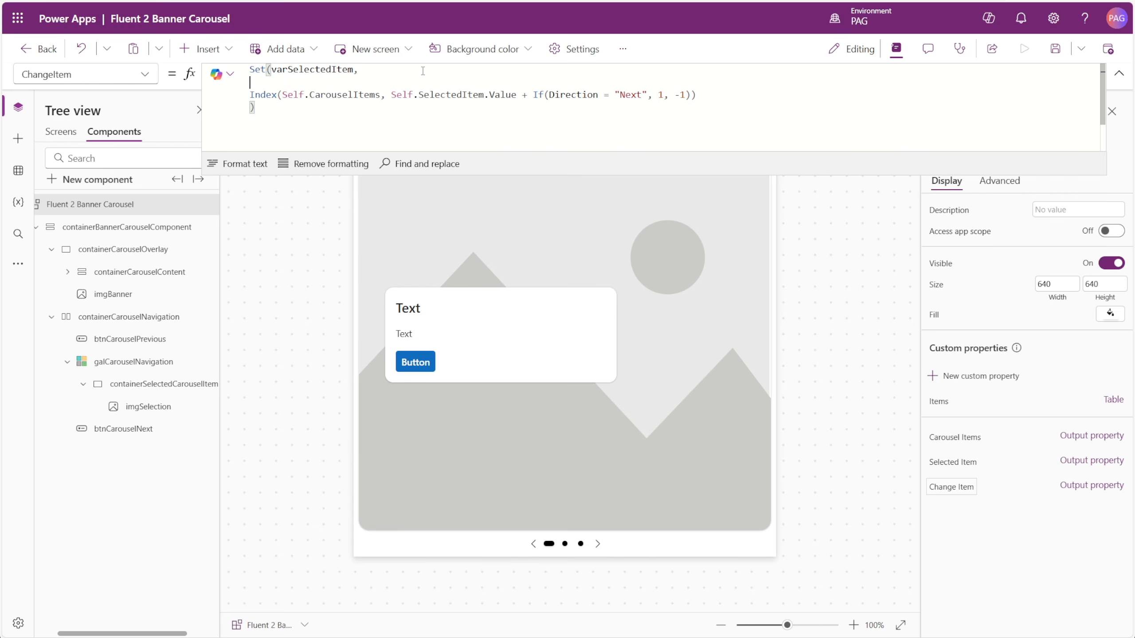
{"action": "double_click", "coordinate": [268, 95]}
{"action": "left_click", "coordinate": [275, 83]}
{"action": "scroll", "coordinate": [344, 86], "scroll_direction": "down", "scroll_amount": 1}
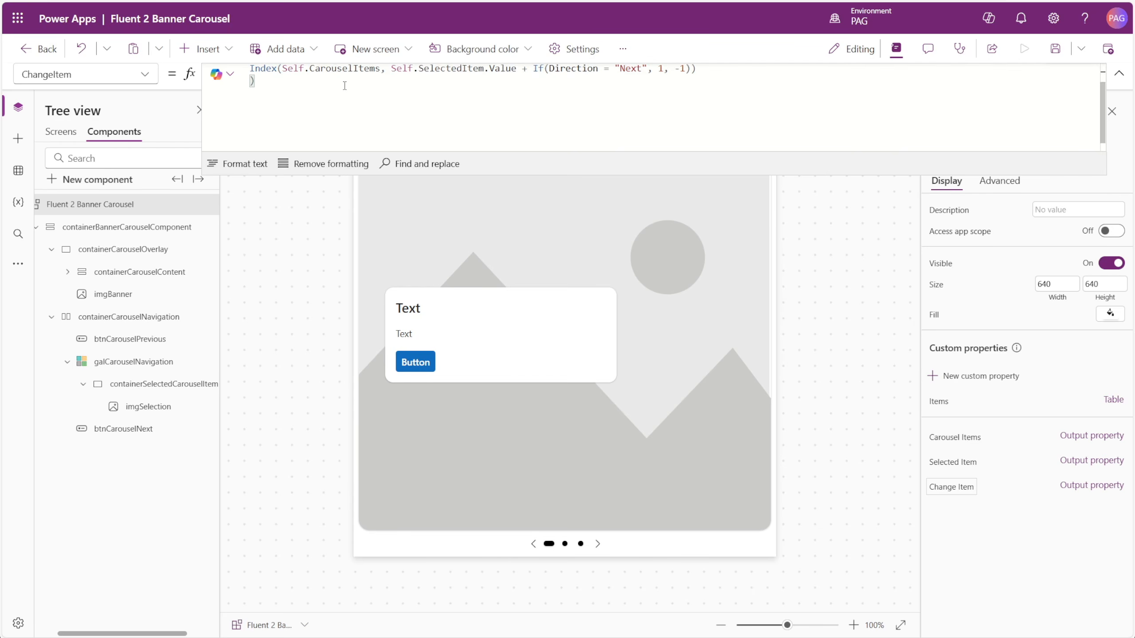
{"action": "scroll", "coordinate": [313, 97], "scroll_direction": "up", "scroll_amount": 1}
{"action": "type", "text": "IfError("}
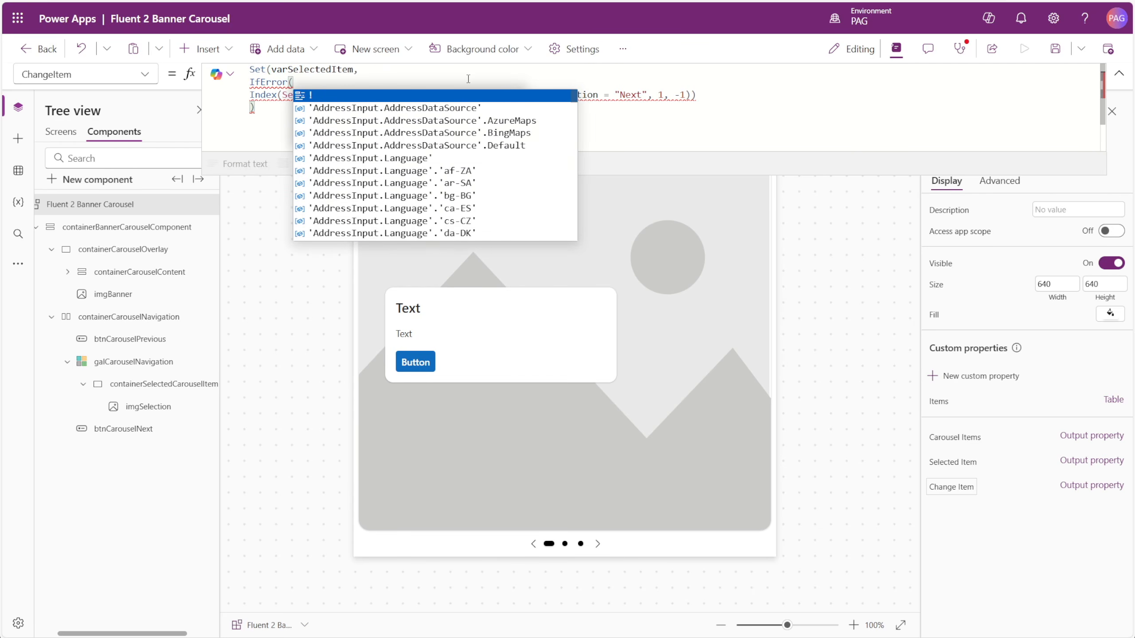
{"action": "left_click", "coordinate": [731, 96]}
{"action": "key", "text": "Return"}
{"action": "key", "text": "Return"}
{"action": "type", "text": ")"}
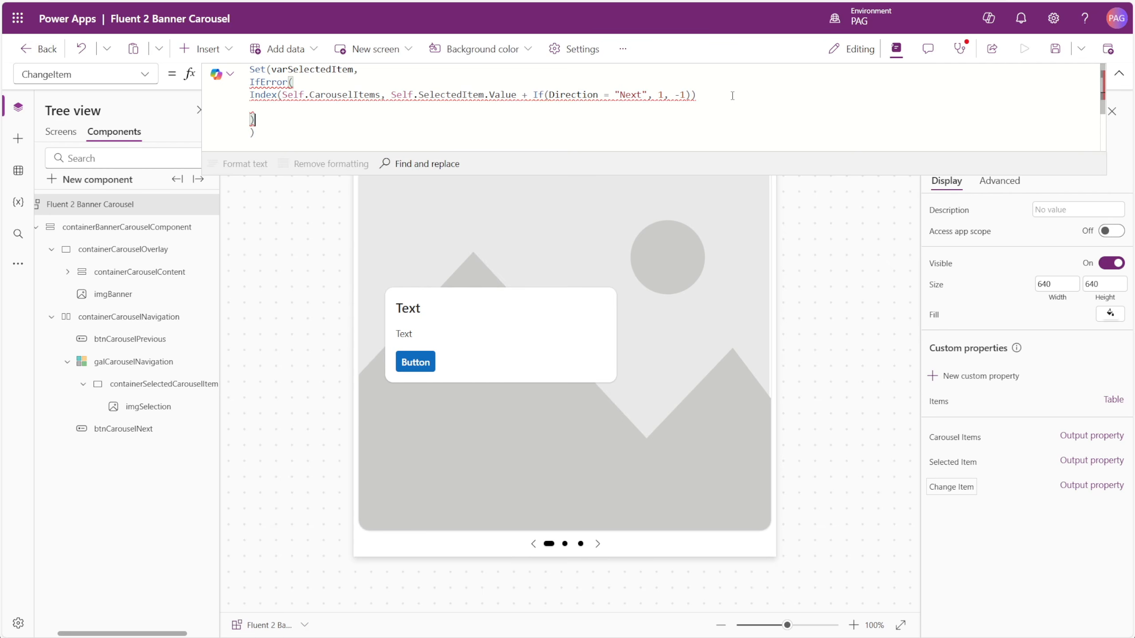
{"action": "type", "text": ","}
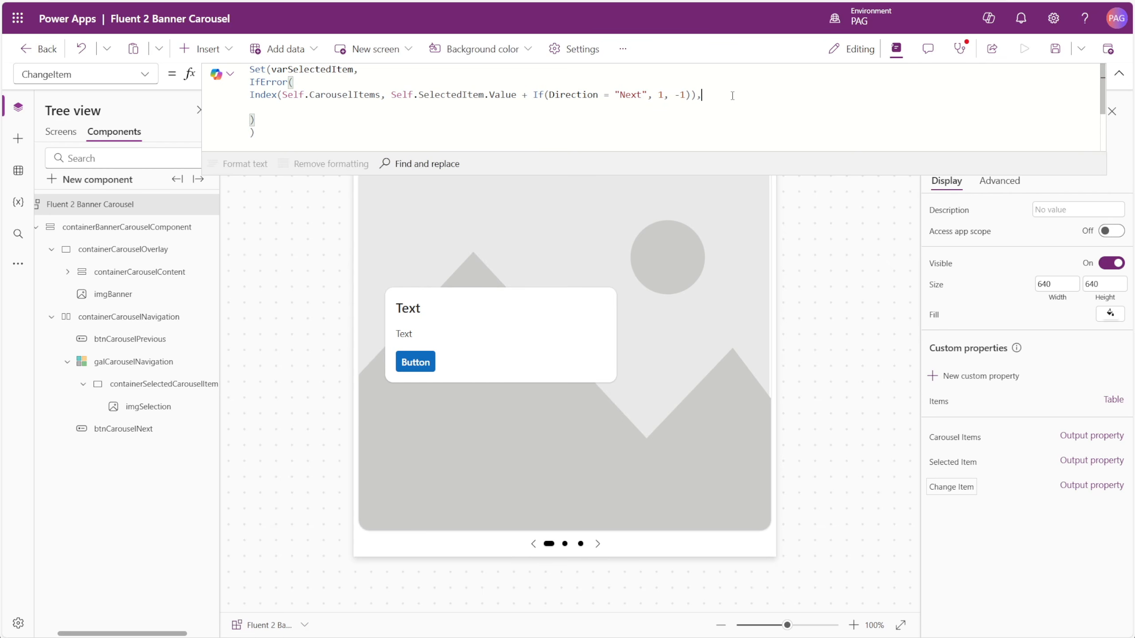
Add the IfError fallback Index(Self.CarouselItems, If(Direction = "Next", 1, CountRows(Self.CarouselItems))) to the ChangeItem formula
{"action": "key", "text": "Return"}
{"action": "type", "text": "Index(Self."}
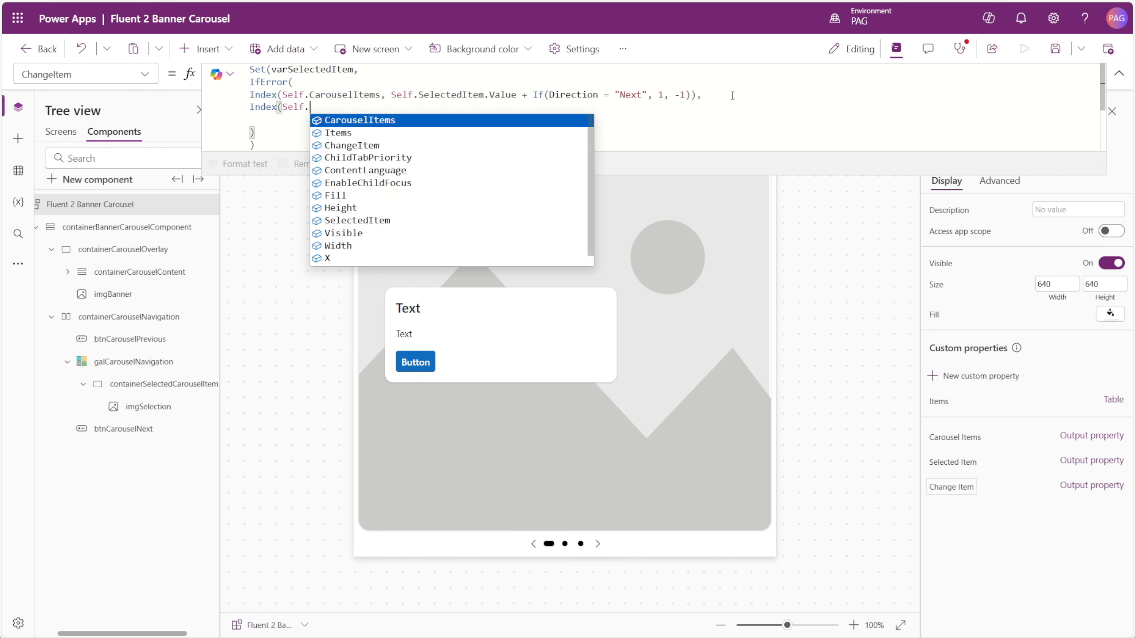
{"action": "type", "text": "Car"}
{"action": "key", "text": "Tab"}
{"action": "type", "text": ", "}
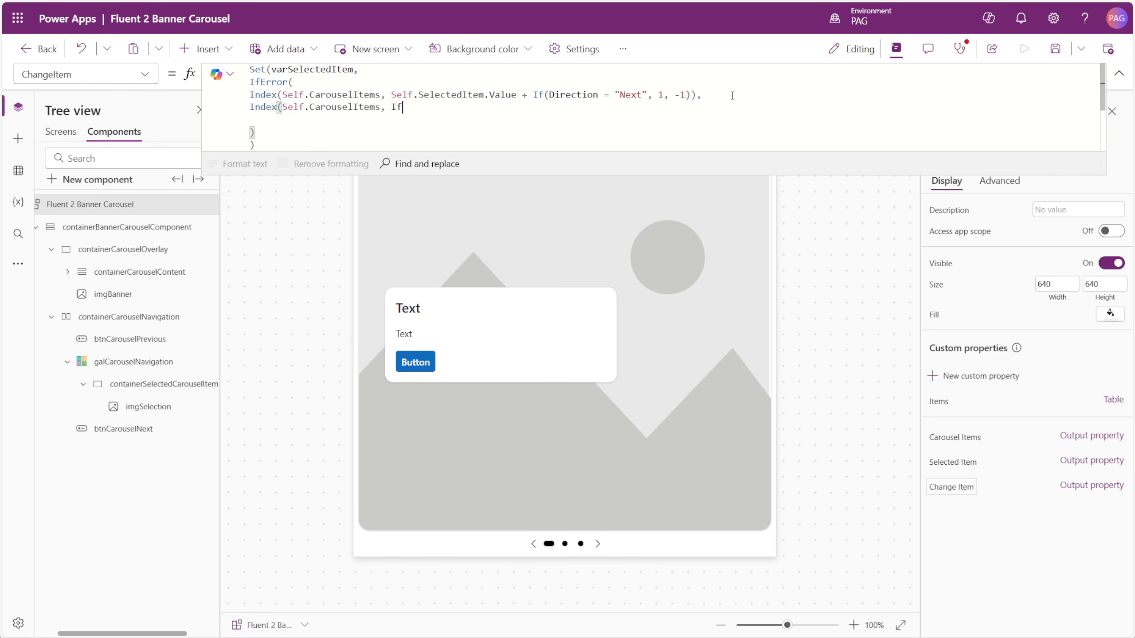
{"action": "type", "text": "If(Direction = \"Next\", 1, CountRow"}
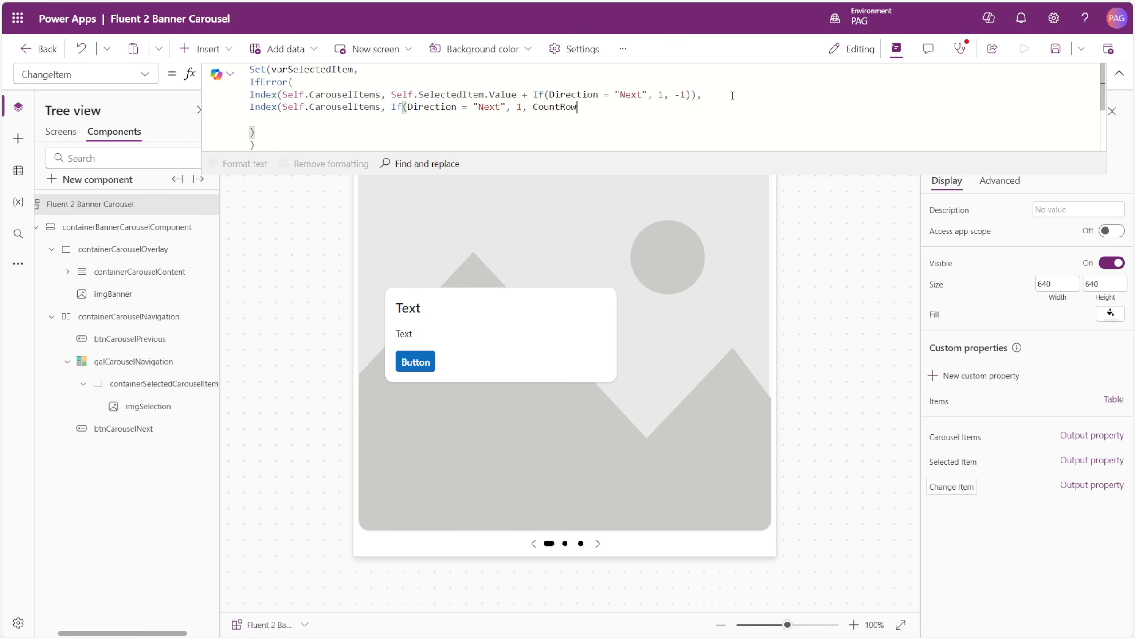
{"action": "type", "text": "s(Self.CarouselItems"}
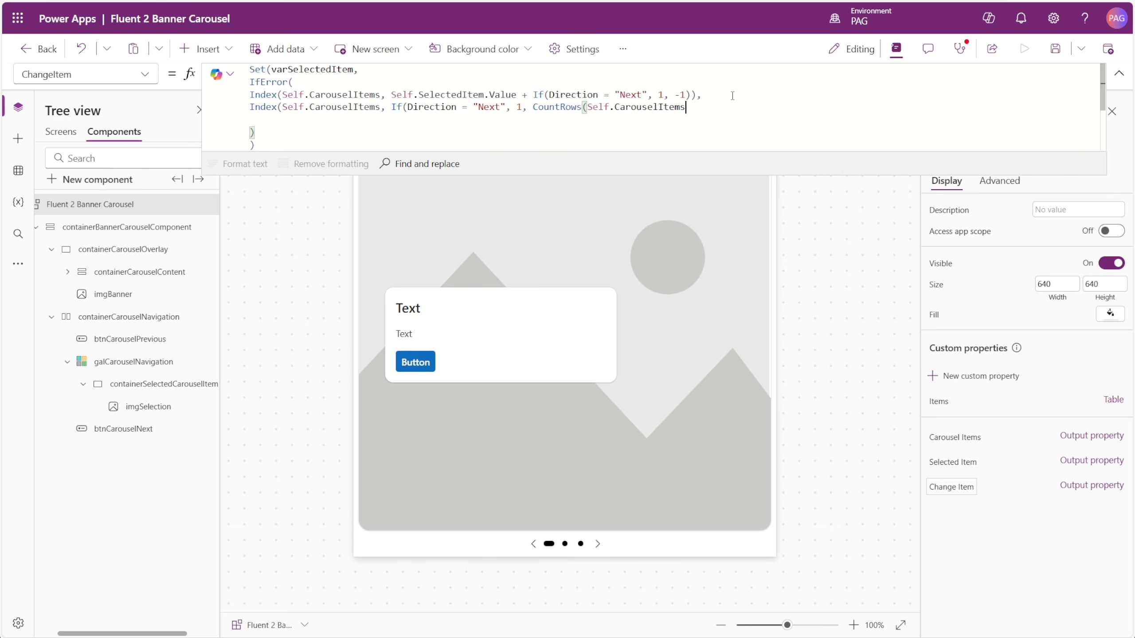
{"action": "type", "text": ")))"}
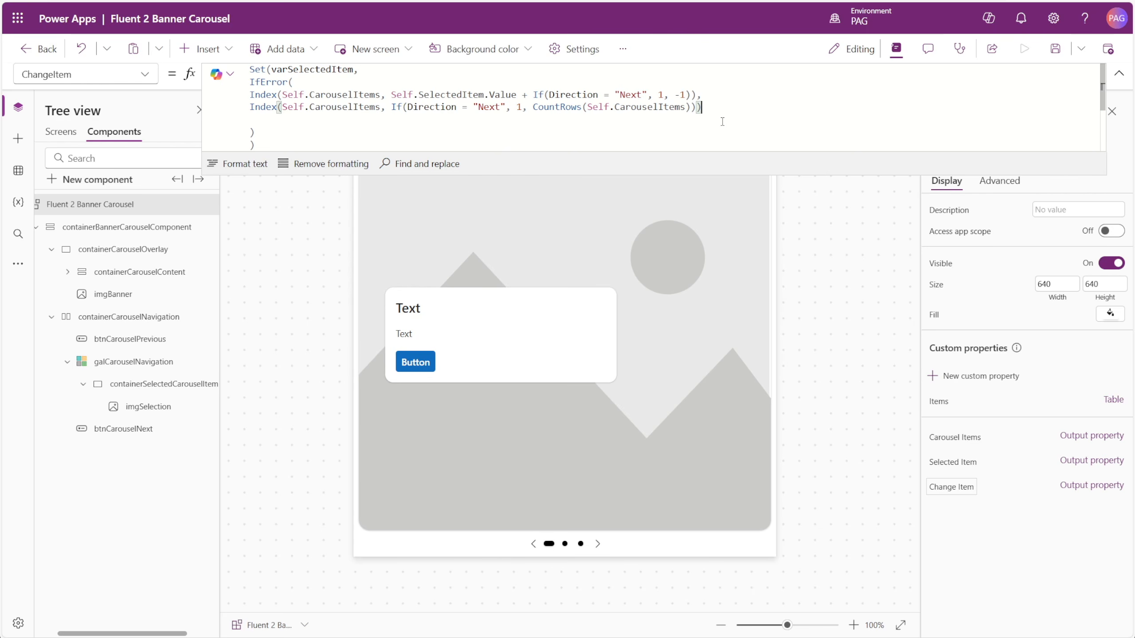
{"action": "key", "text": "Delete"}
Enlarge the formula editor, format the ChangeItem formula text into indented lines, and collapse the editor
{"action": "left_click_drag", "start_coordinate": [623, 172], "coordinate": [643, 420]}
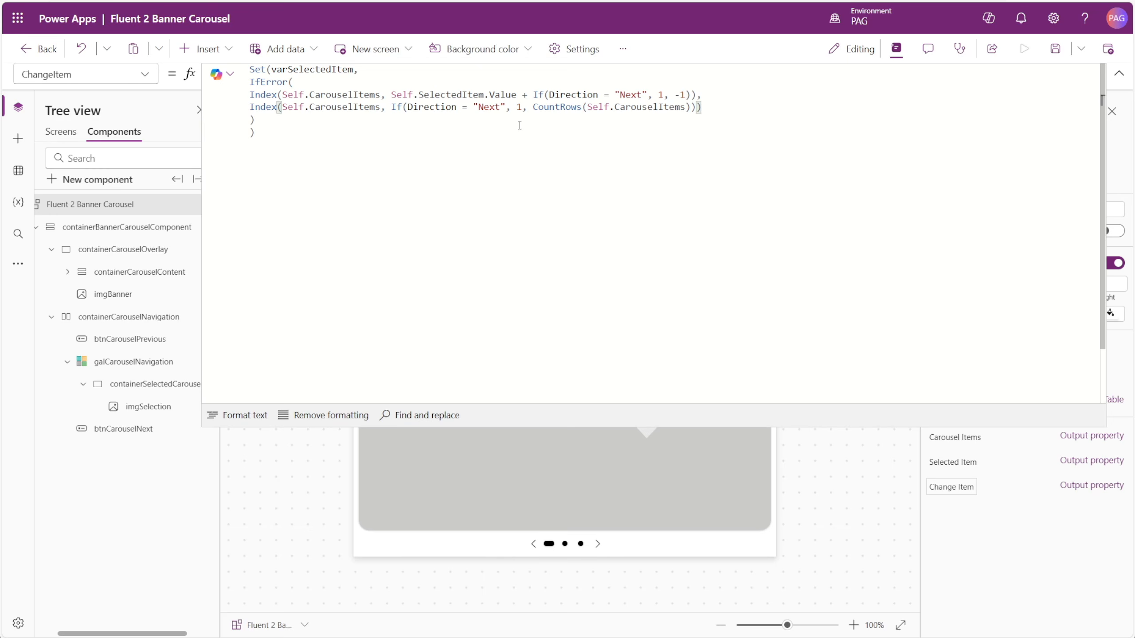
{"action": "double_click", "coordinate": [272, 82]}
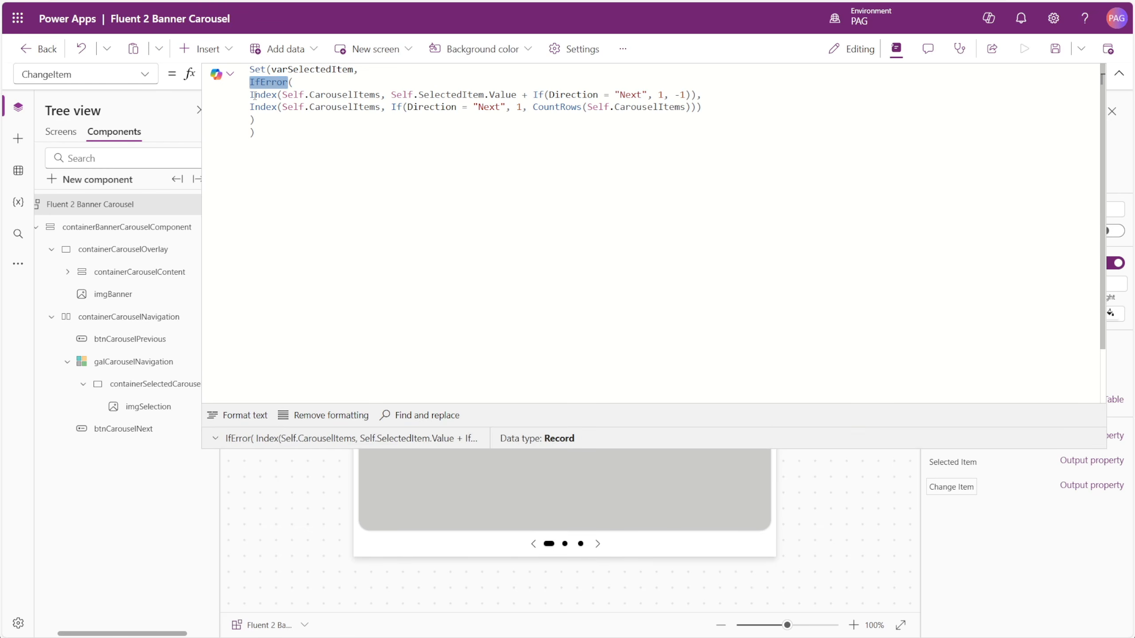
{"action": "left_click_drag", "start_coordinate": [250, 107], "coordinate": [376, 107]}
{"action": "left_click", "coordinate": [258, 414]}
{"action": "left_click", "coordinate": [346, 330]}
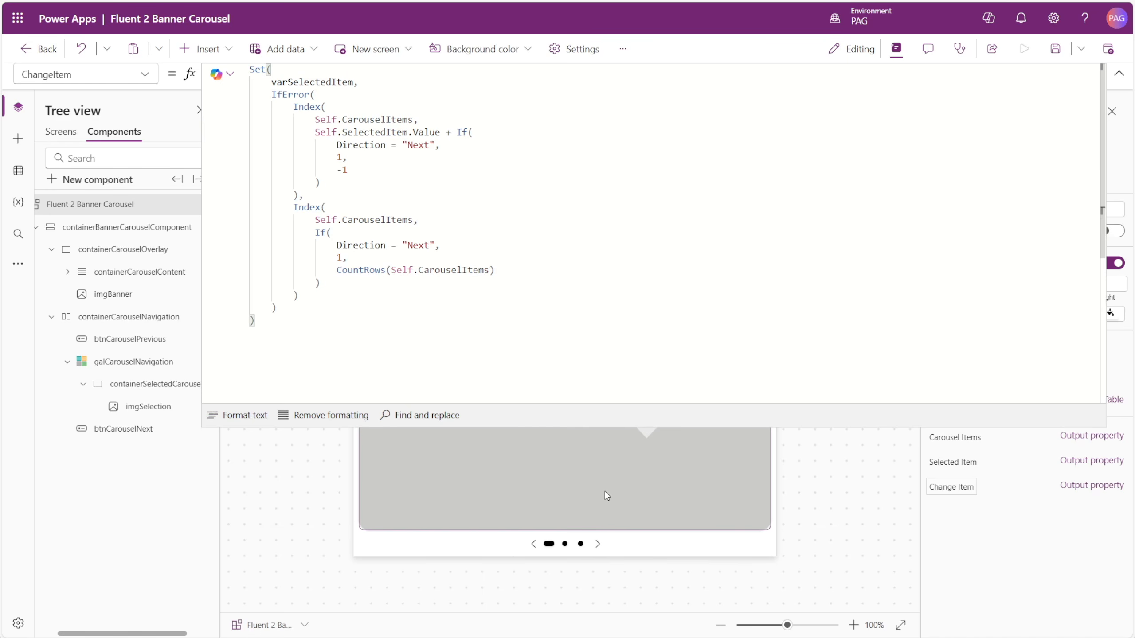
{"action": "left_click", "coordinate": [1119, 73]}
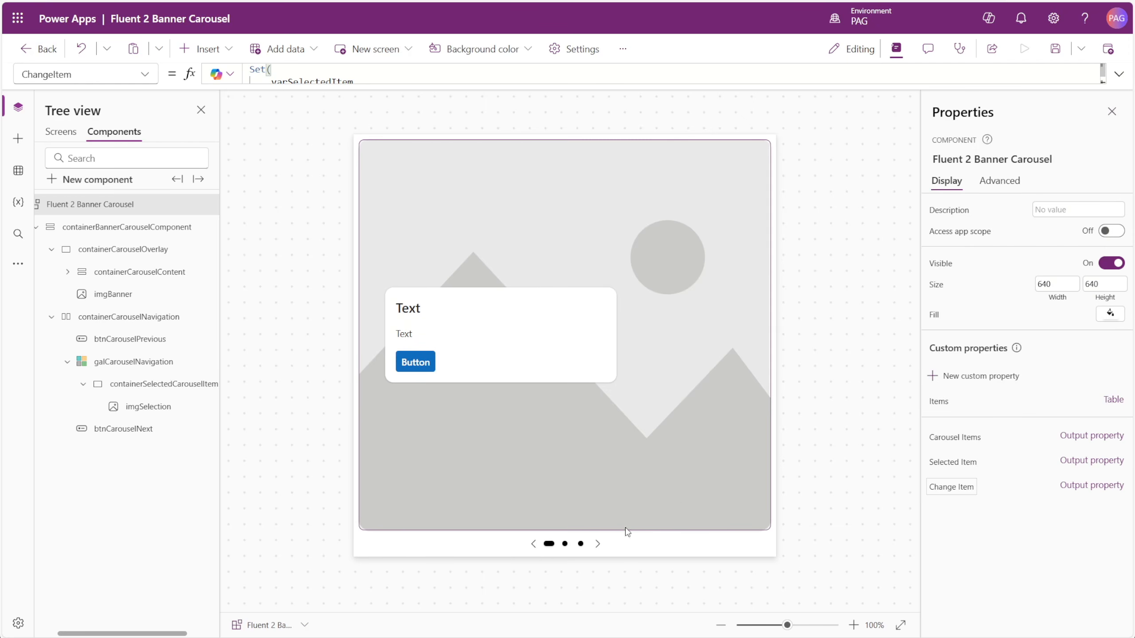
Set the OnSelect formula of btnCarouselPrevious to 'Fluent 2 Banner Carousel'.ChangeItem("Previous") and copy the formula
{"action": "left_click", "coordinate": [533, 543]}
{"action": "left_click", "coordinate": [362, 75]}
{"action": "key", "text": "ctrl+a"}
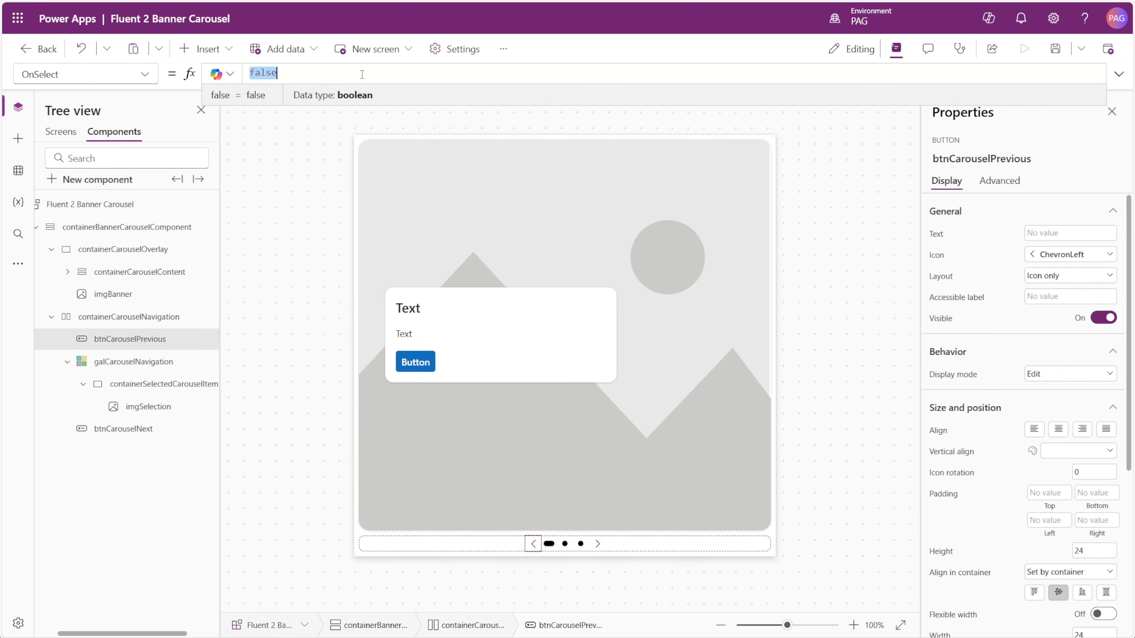
{"action": "type", "text": "'Fluent 2 Banner Carousel'.ChangeItem(\""}
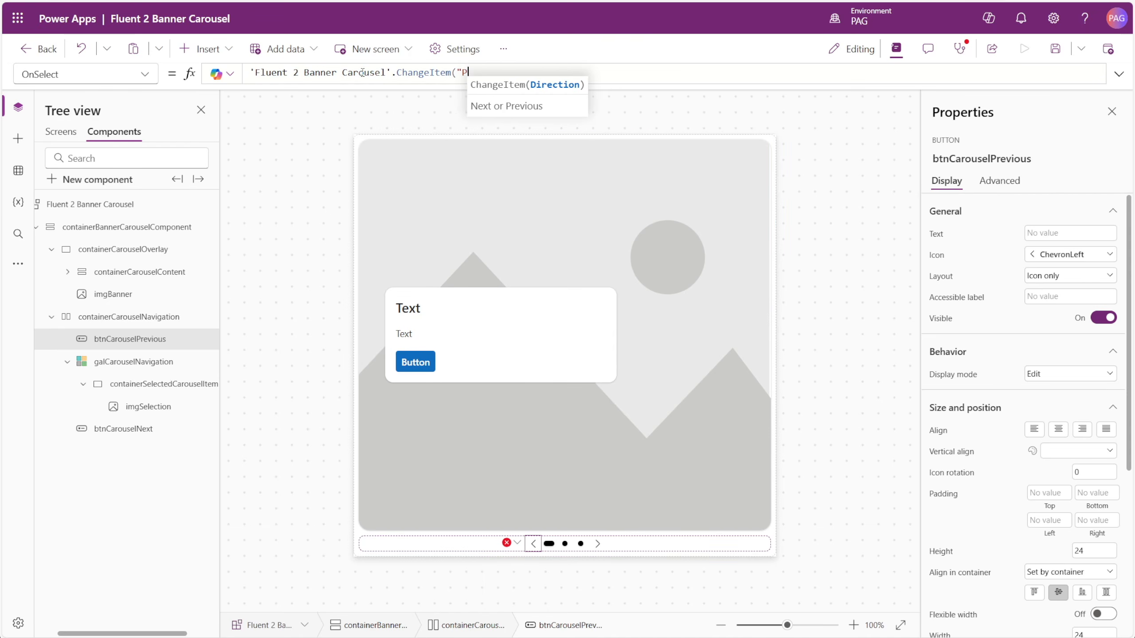
{"action": "type", "text": "Previous\")"}
{"action": "key", "text": "ctrl+a"}
{"action": "key", "text": "ctrl+c"}
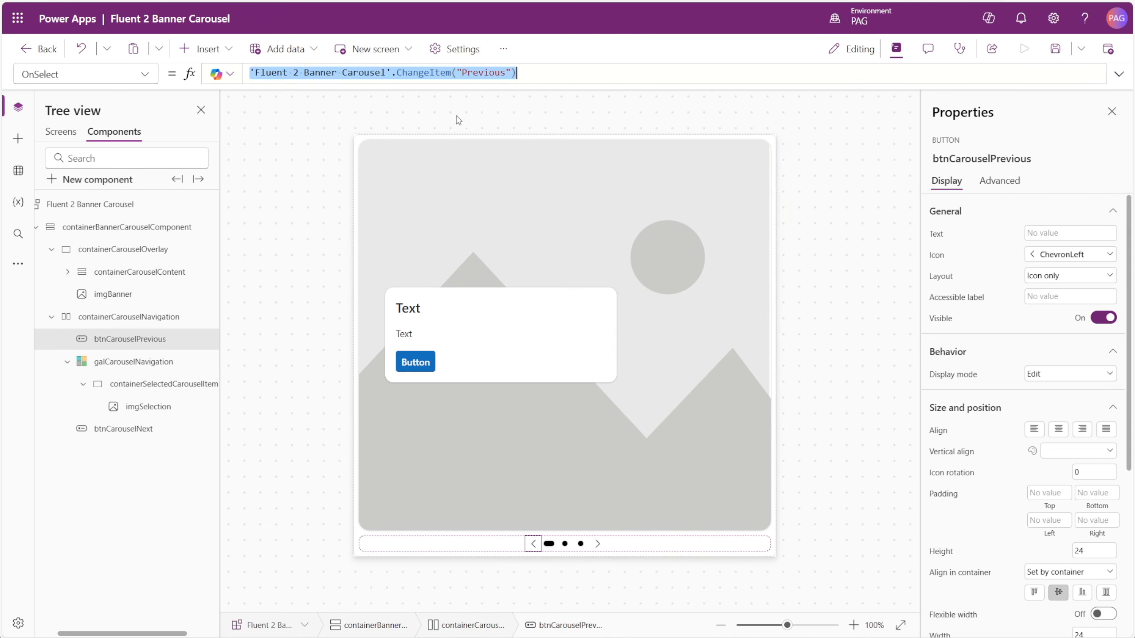
Set the OnSelect formula of btnCarouselNext to 'Fluent 2 Banner Carousel'.ChangeItem("Next") by reusing the copied formula
{"action": "left_click", "coordinate": [598, 544]}
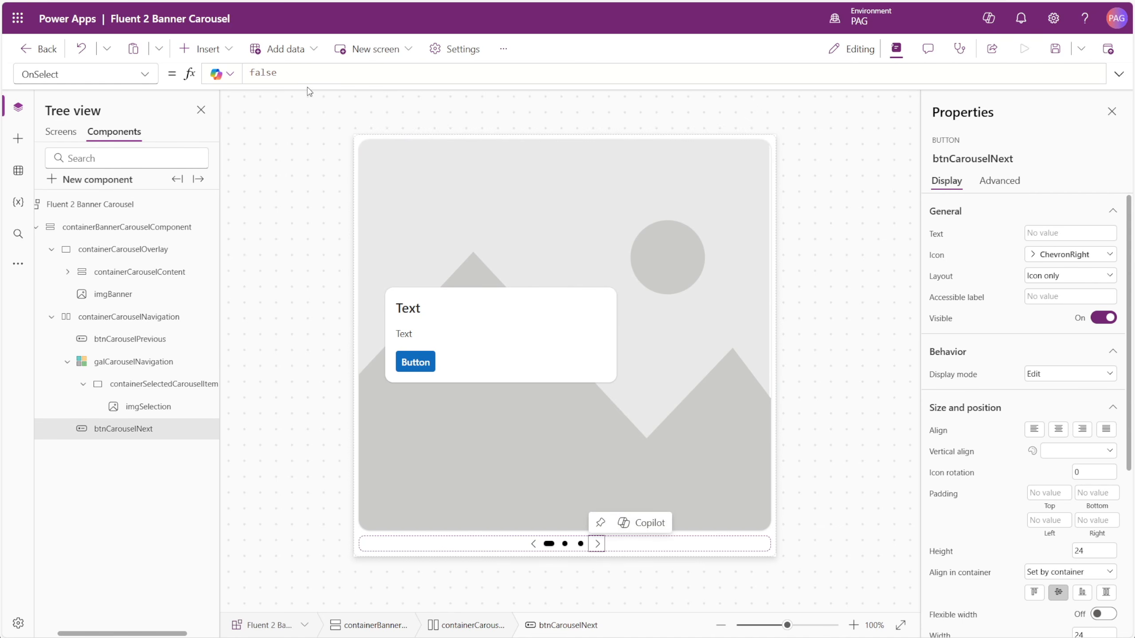
{"action": "left_click", "coordinate": [479, 74]}
{"action": "key", "text": "ctrl+v"}
{"action": "double_click", "coordinate": [478, 74]}
{"action": "type", "text": "Next"}
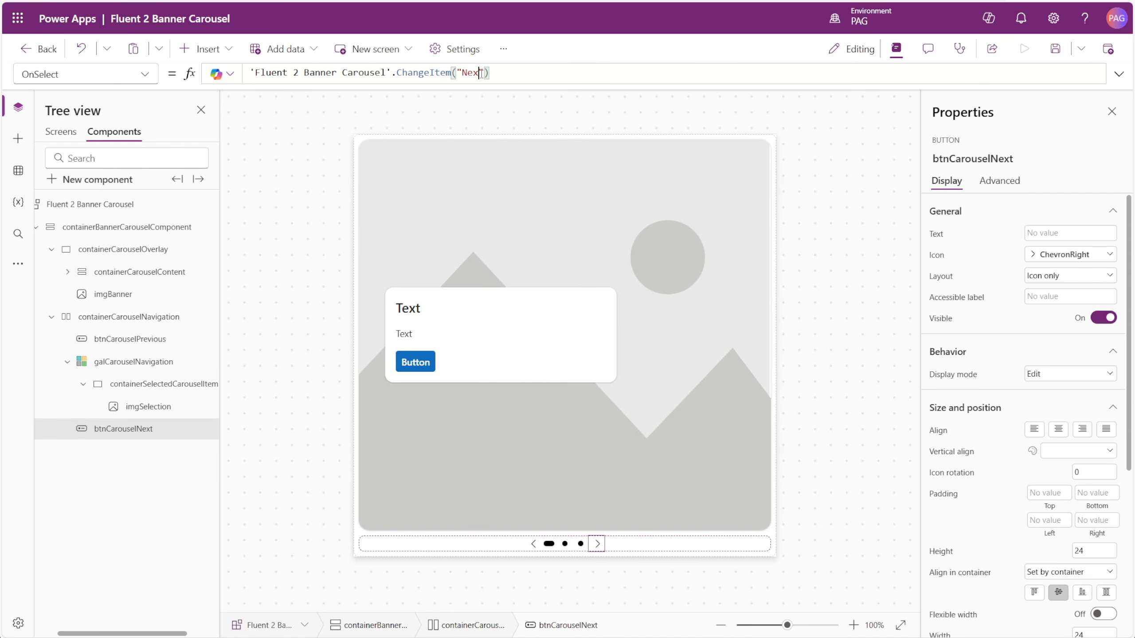
{"action": "left_click", "coordinate": [851, 422]}
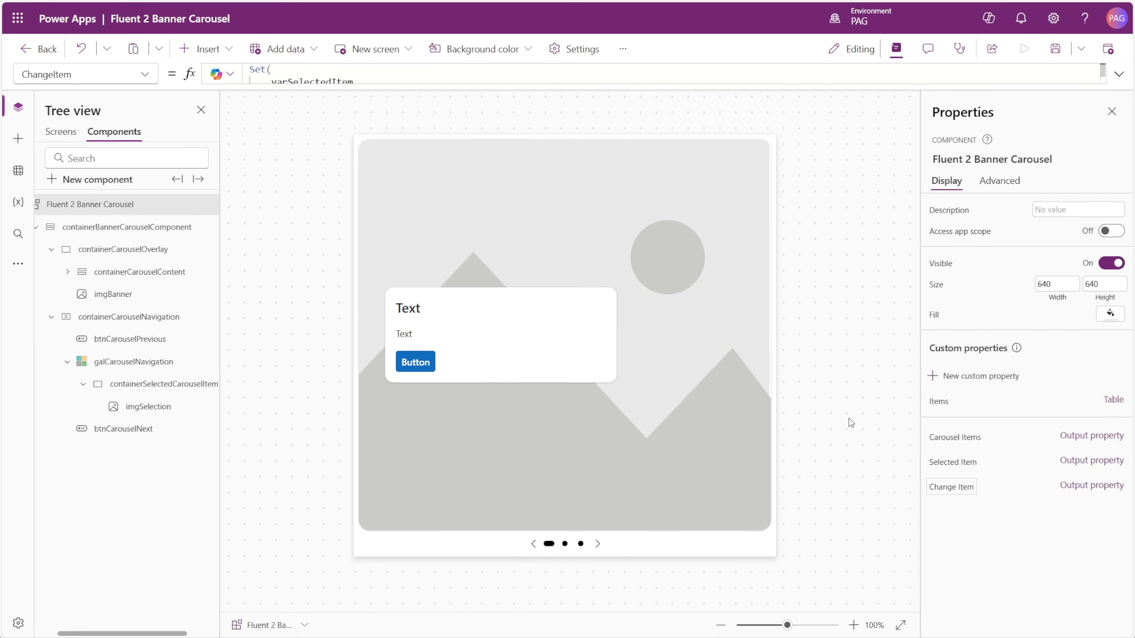
Test the carousel's next and previous navigation buttons on the canvas
{"action": "left_click", "coordinate": [598, 545]}
{"action": "left_click", "coordinate": [533, 545]}
Set the Text formula of lblCarouselTitle to 'Fluent 2 Banner Carousel'.SelectedItem.CarouselInfo.ItemTitle
{"action": "left_click", "coordinate": [412, 309]}
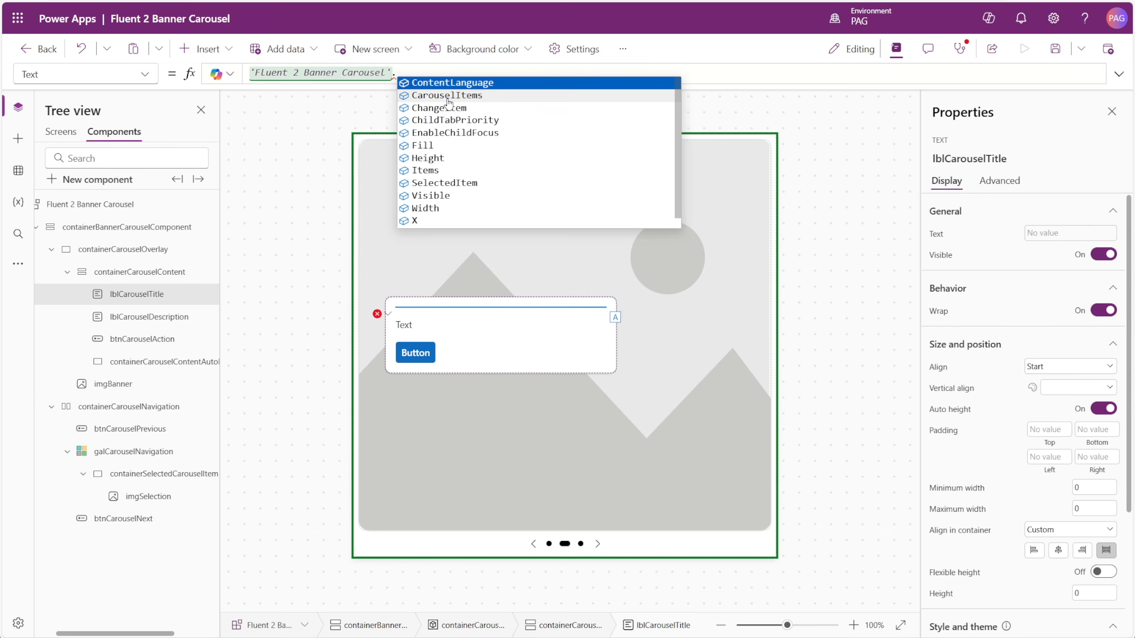
{"action": "type", "text": "SelectedItem.CarouselInfo."}
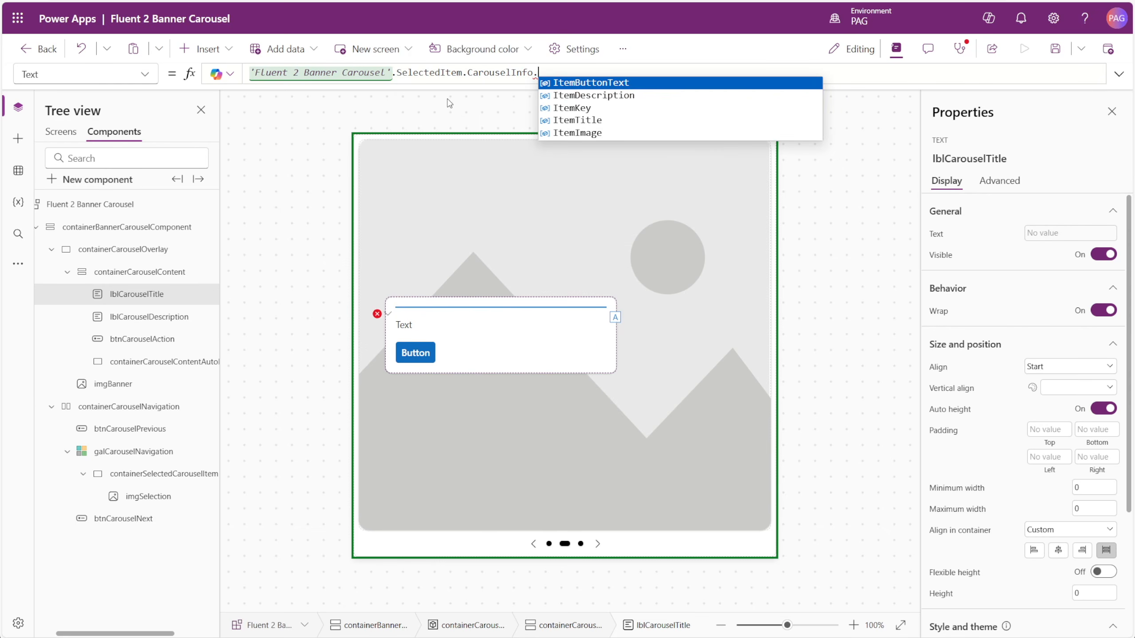
{"action": "type", "text": "ItemTitle"}
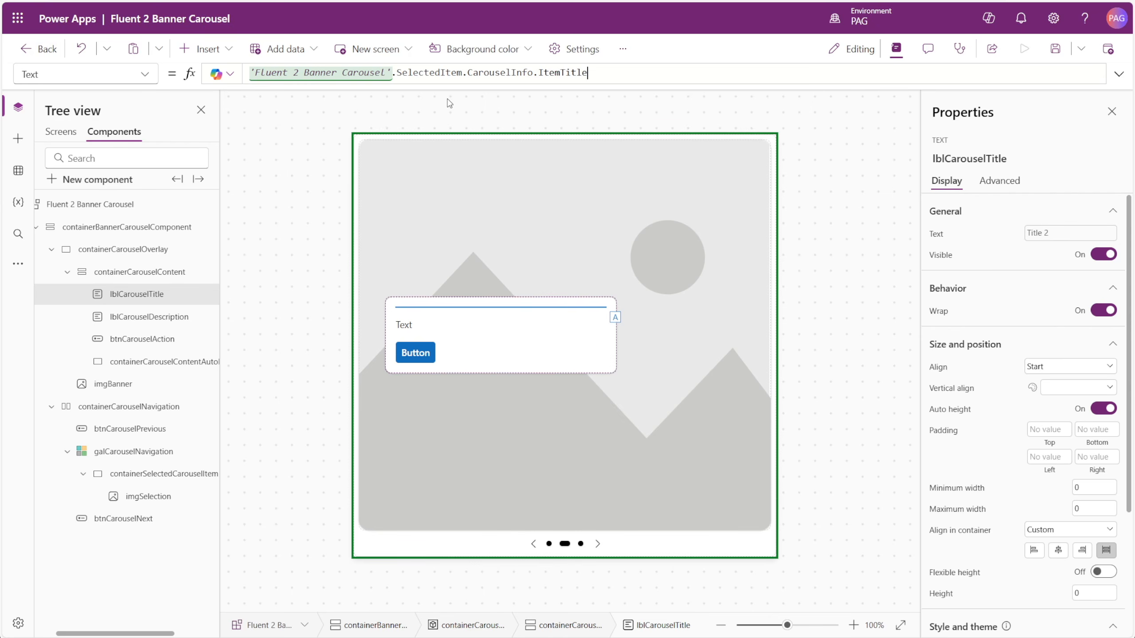
Bind the Text of lblCarouselDescription and btnCarouselAction to the selected item's CarouselInfo.ItemDescription and CarouselInfo.ItemButtonText respectively
{"action": "left_click", "coordinate": [415, 334]}
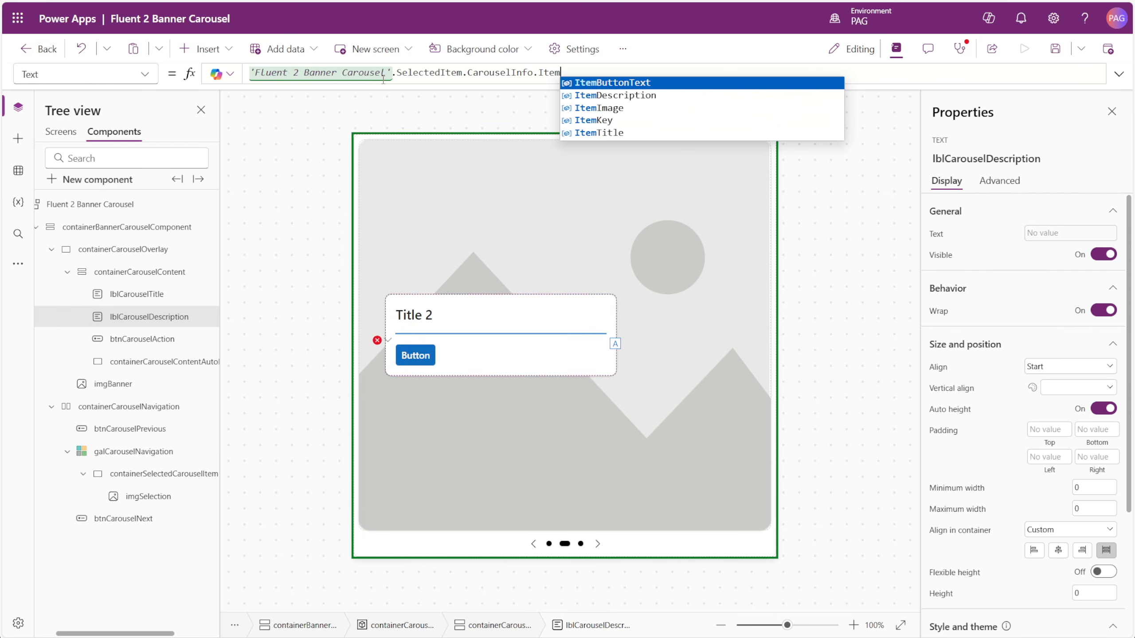
{"action": "key", "text": "Down"}
{"action": "key", "text": "Return"}
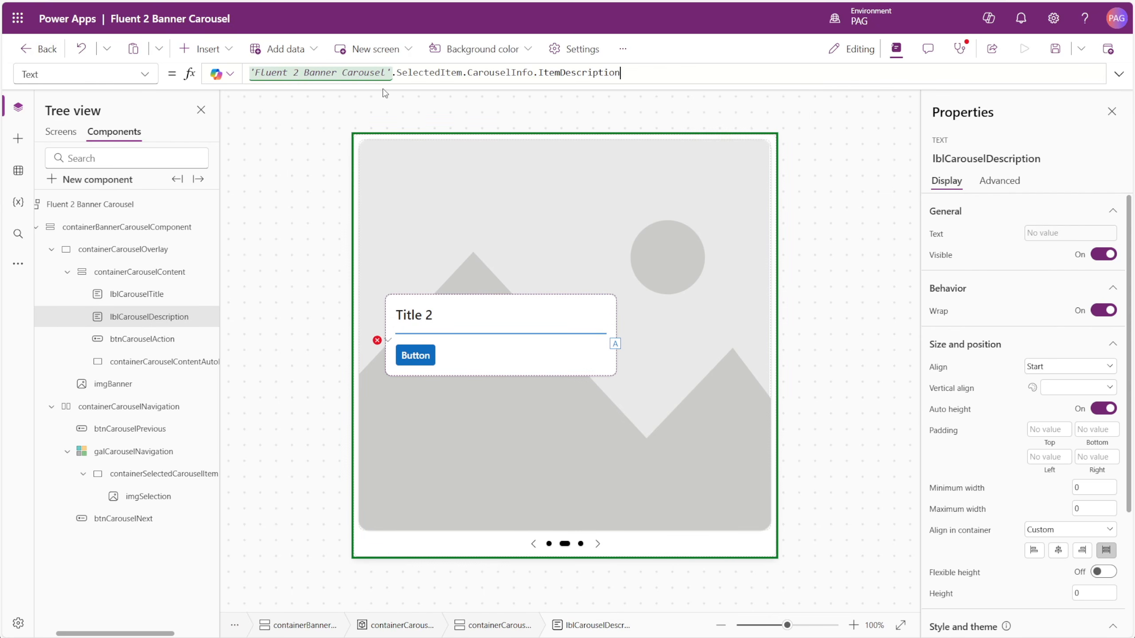
{"action": "left_click", "coordinate": [413, 365]}
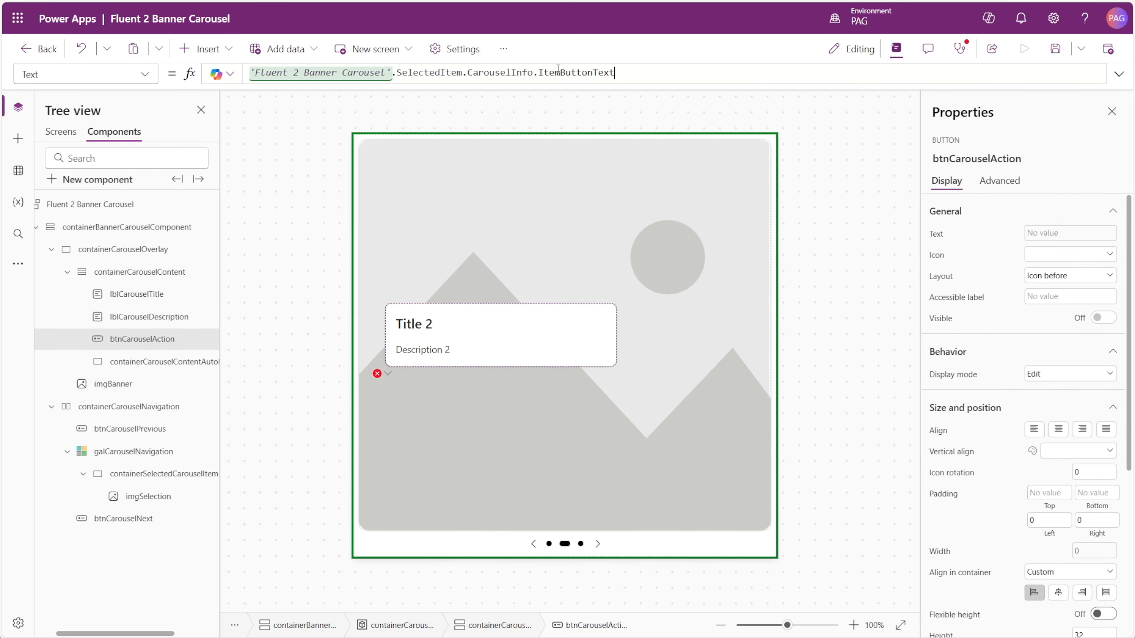
Set the Image formula of imgBanner to 'Fluent 2 Banner Carousel'.SelectedItem.CarouselInfo.ItemImage
{"action": "left_click", "coordinate": [541, 180]}
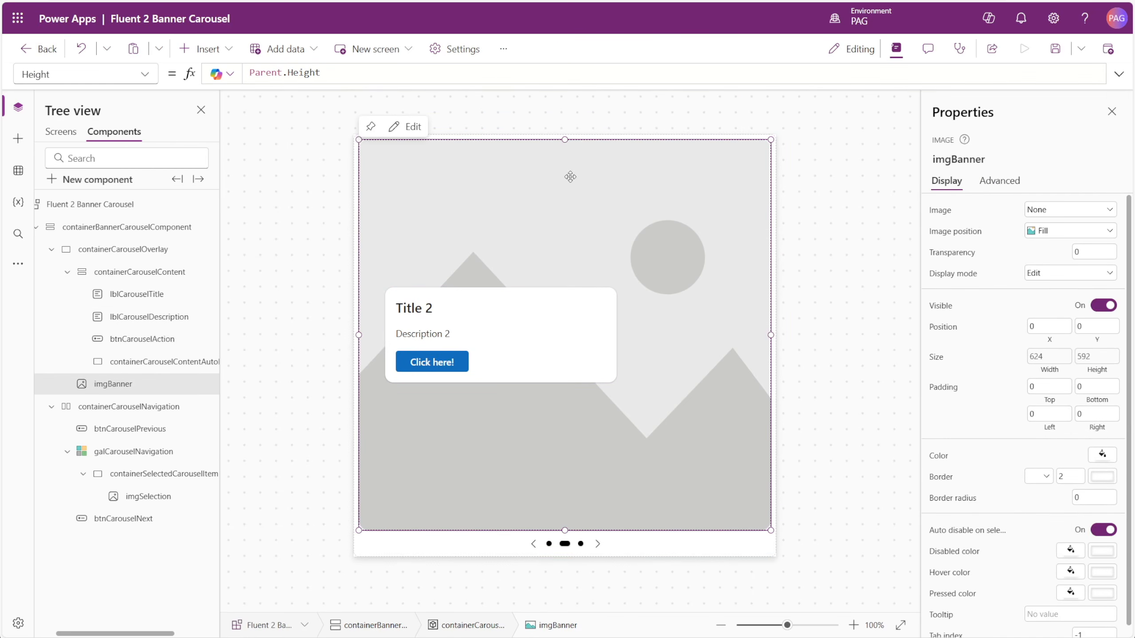
{"action": "left_click", "coordinate": [934, 211]}
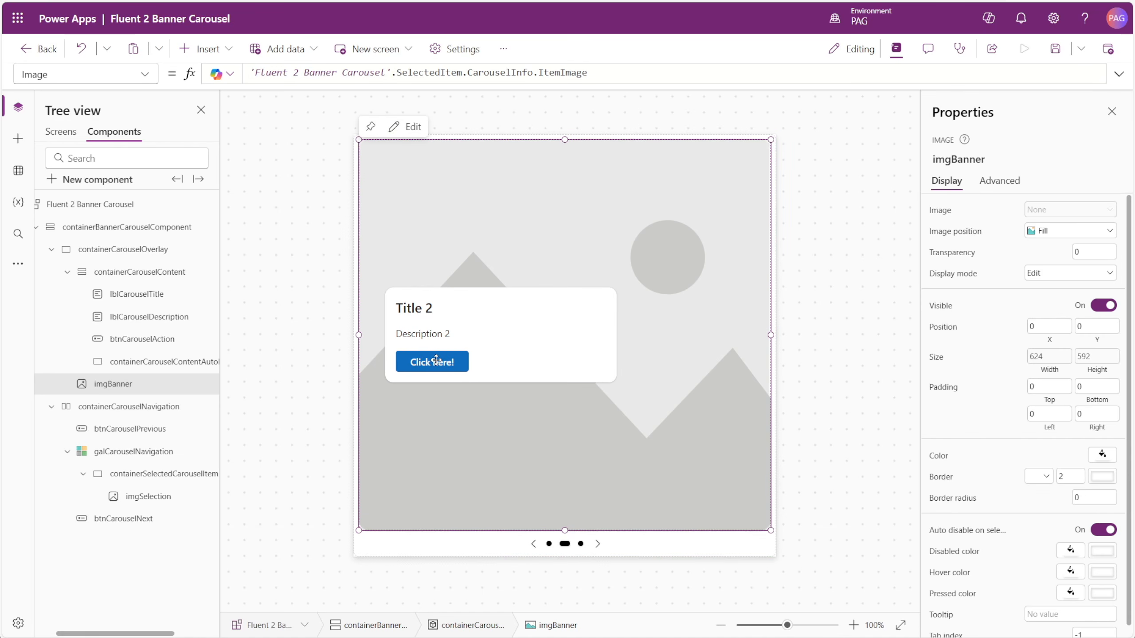
{"action": "left_click", "coordinate": [296, 358]}
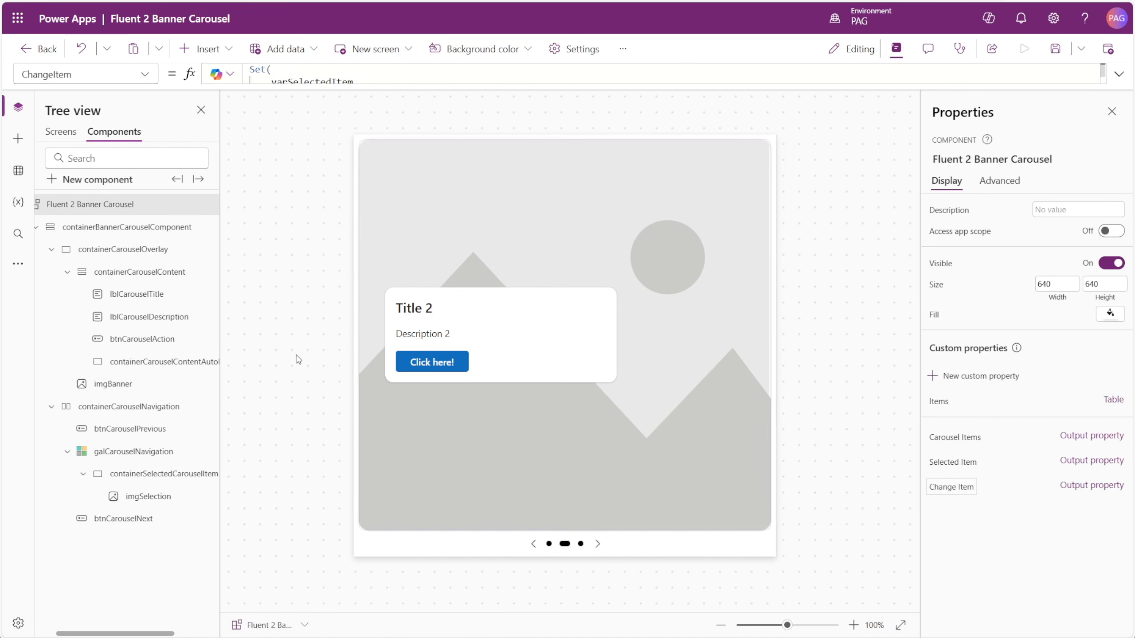
Start a new custom property on the component named OnSelect with the property type Event
{"action": "left_click", "coordinate": [1010, 379]}
{"action": "triple_click", "coordinate": [810, 163]}
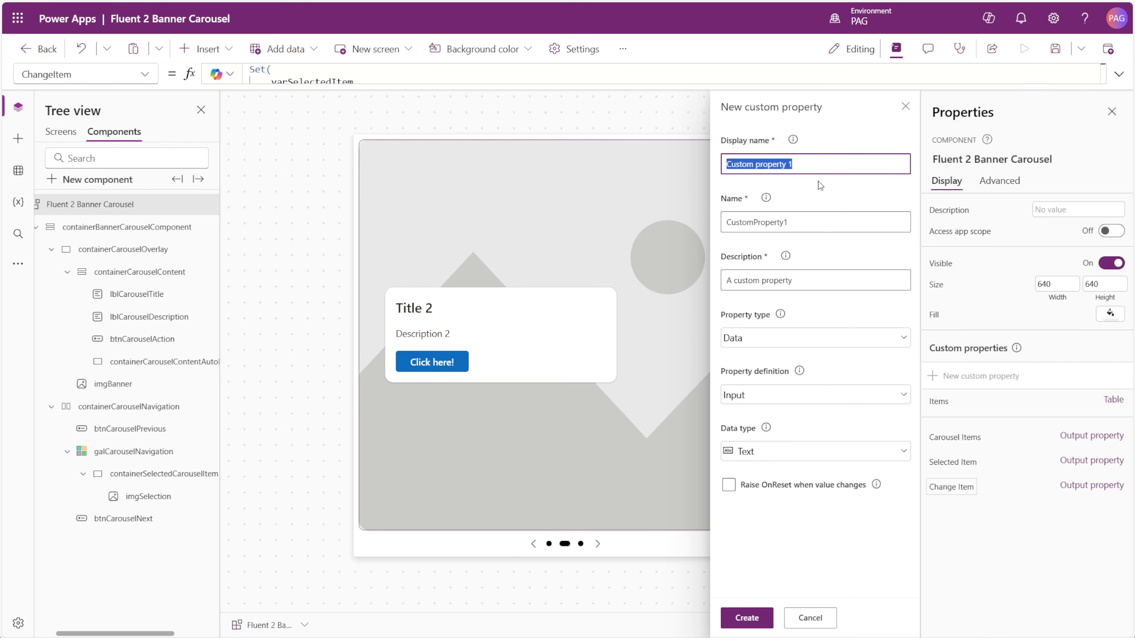
{"action": "type", "text": "OnSelect"}
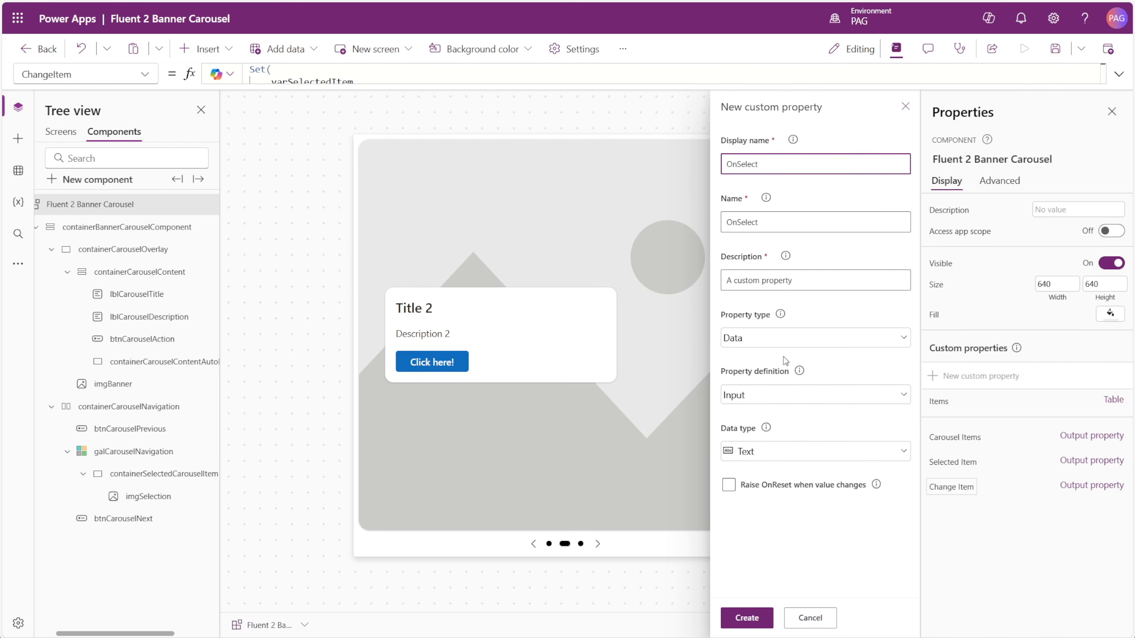
{"action": "left_click", "coordinate": [777, 339]}
{"action": "left_click", "coordinate": [750, 476]}
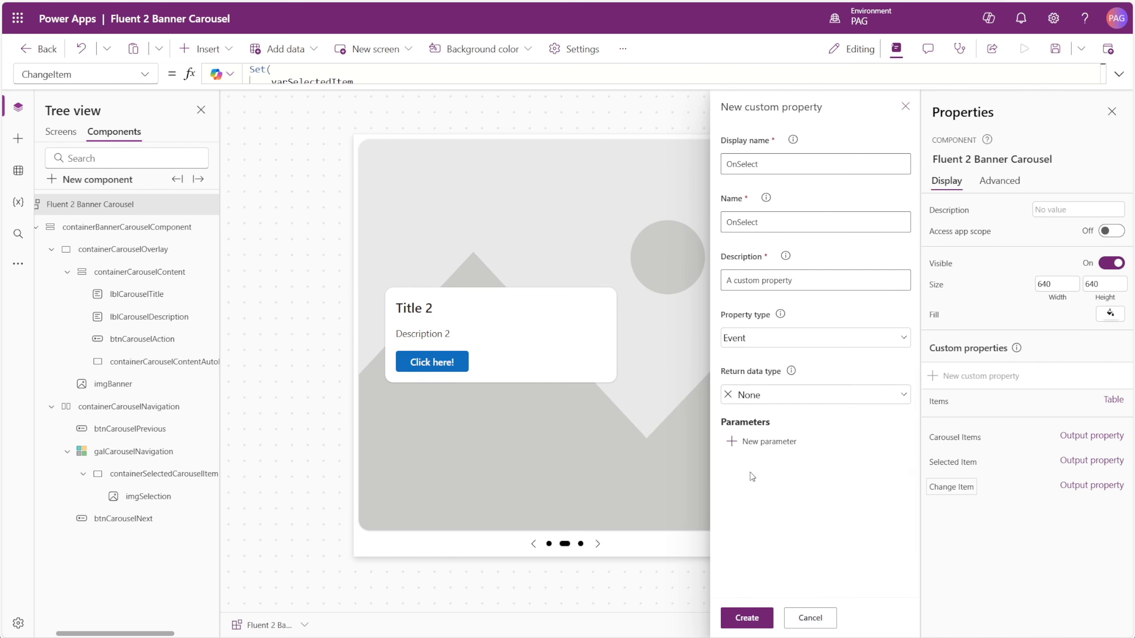
Add a required text parameter named itemKey to the OnSelect event and create the property
{"action": "left_click", "coordinate": [762, 442]}
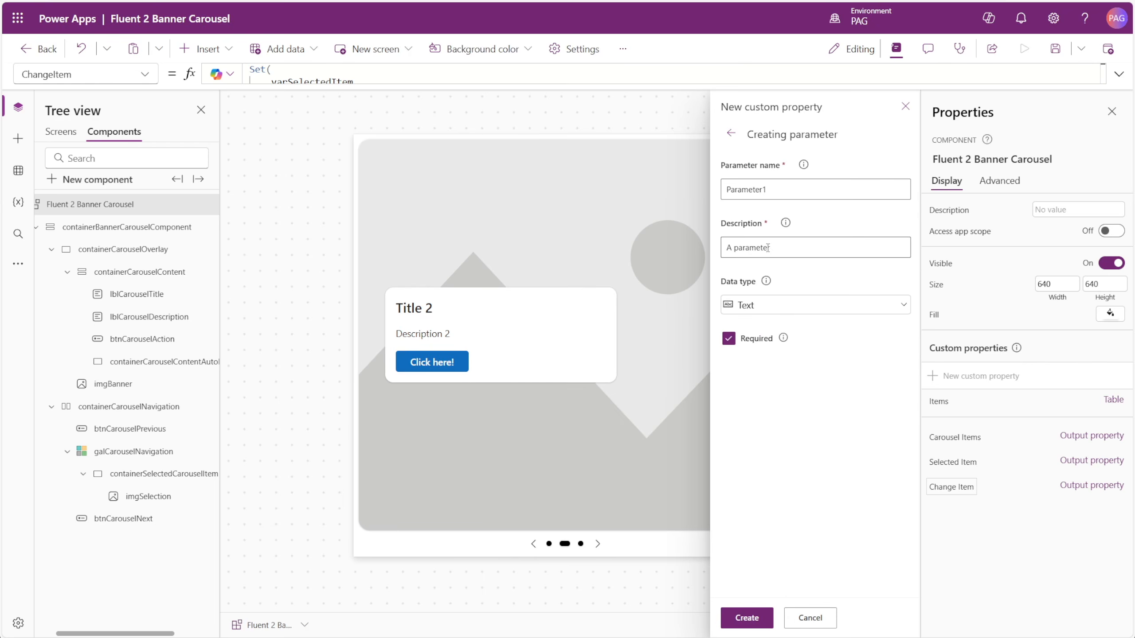
{"action": "double_click", "coordinate": [770, 194]}
{"action": "type", "text": "itemKey"}
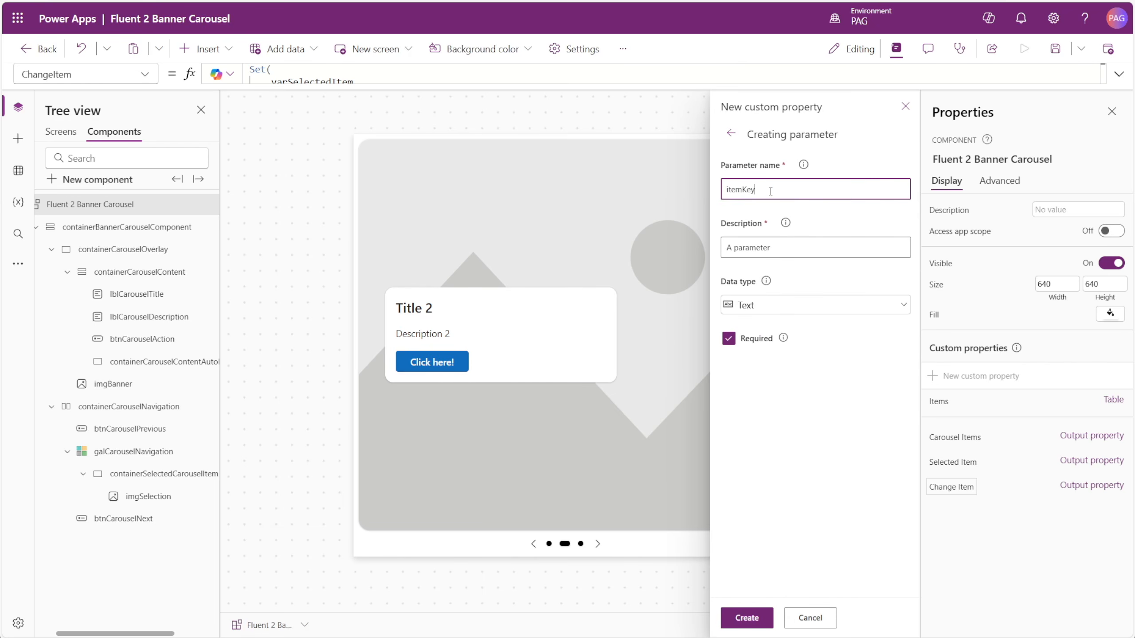
{"action": "left_click", "coordinate": [754, 614]}
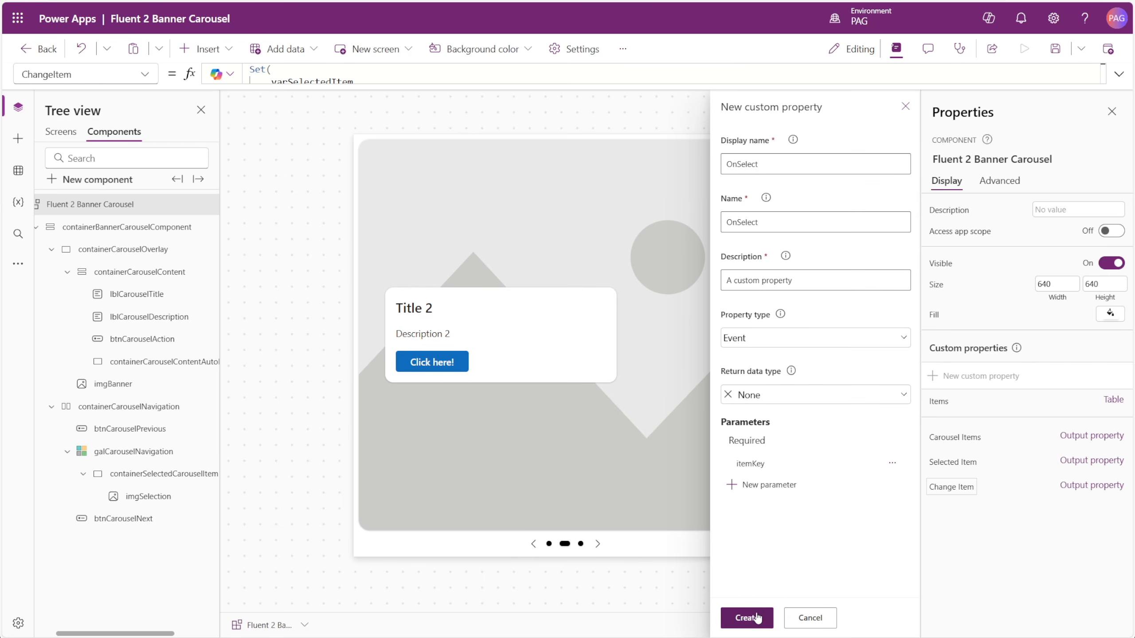
{"action": "left_click", "coordinate": [754, 616]}
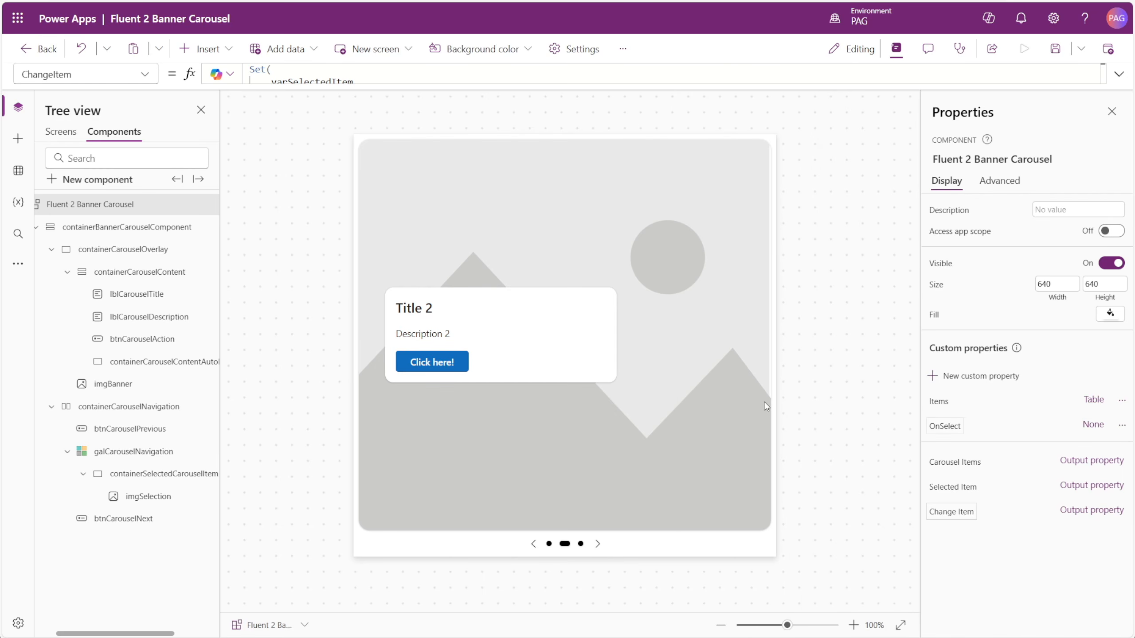
Set the OnSelect formula of btnCarouselAction to 'Fluent 2 Banner Carousel'.OnSelect('Fluent 2 Banner Carousel'.SelectedItem.CarouselInfo.ItemKey)
{"action": "left_click", "coordinate": [432, 362]}
{"action": "left_click", "coordinate": [1000, 181]}
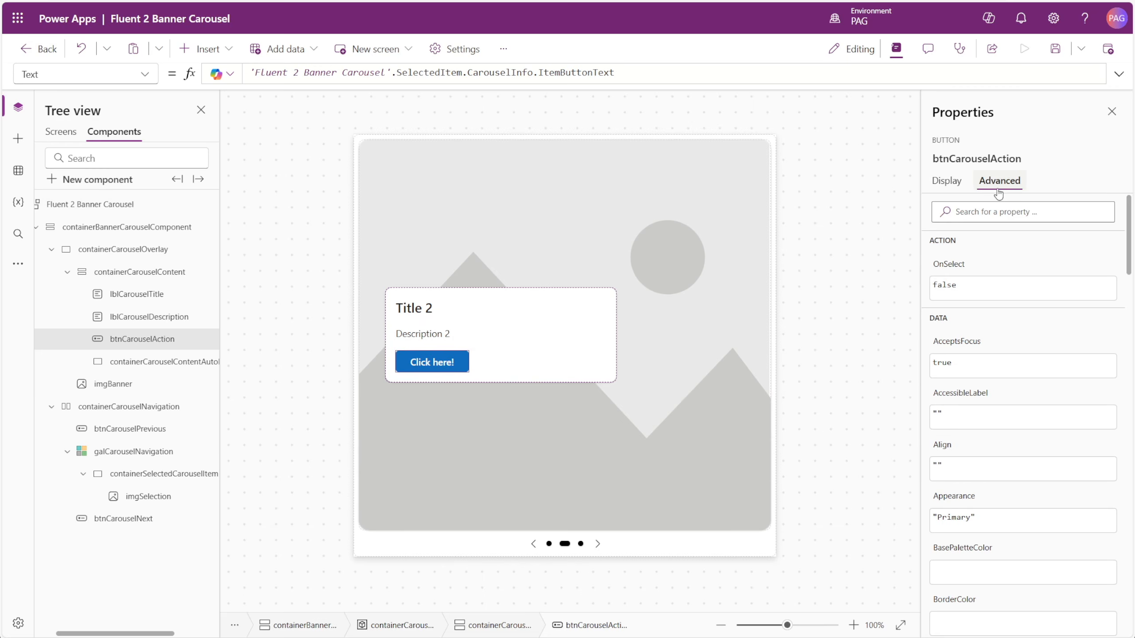
{"action": "left_click", "coordinate": [950, 271]}
{"action": "type", "text": "Fluent 2 Banner Carousel'"}
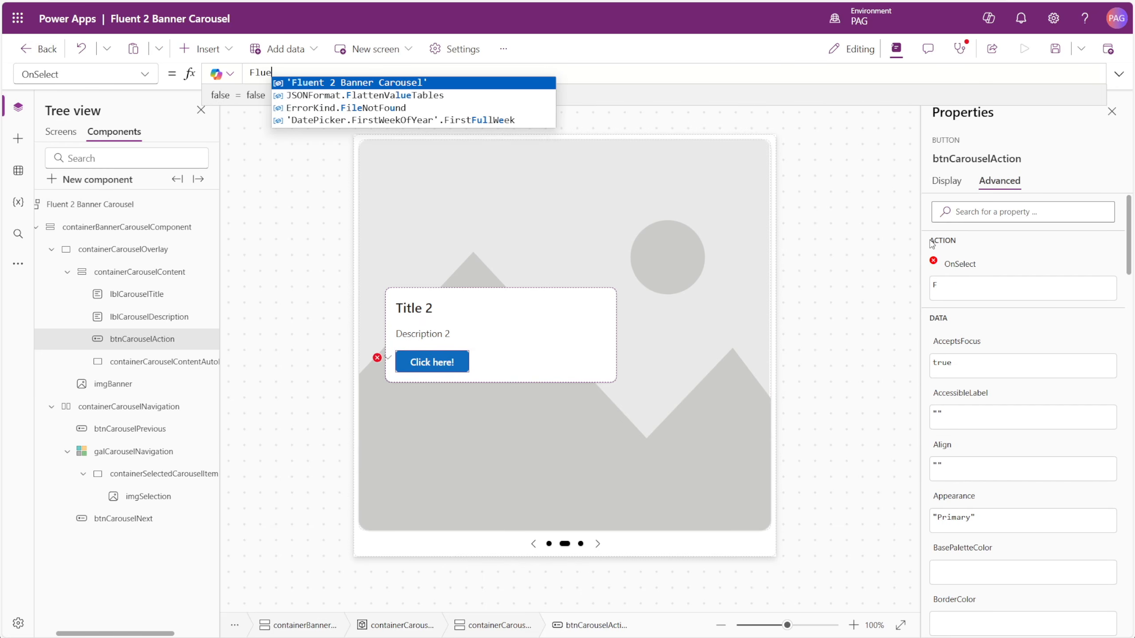
{"action": "key", "text": "Tab"}
{"action": "type", "text": ".OnSelect("}
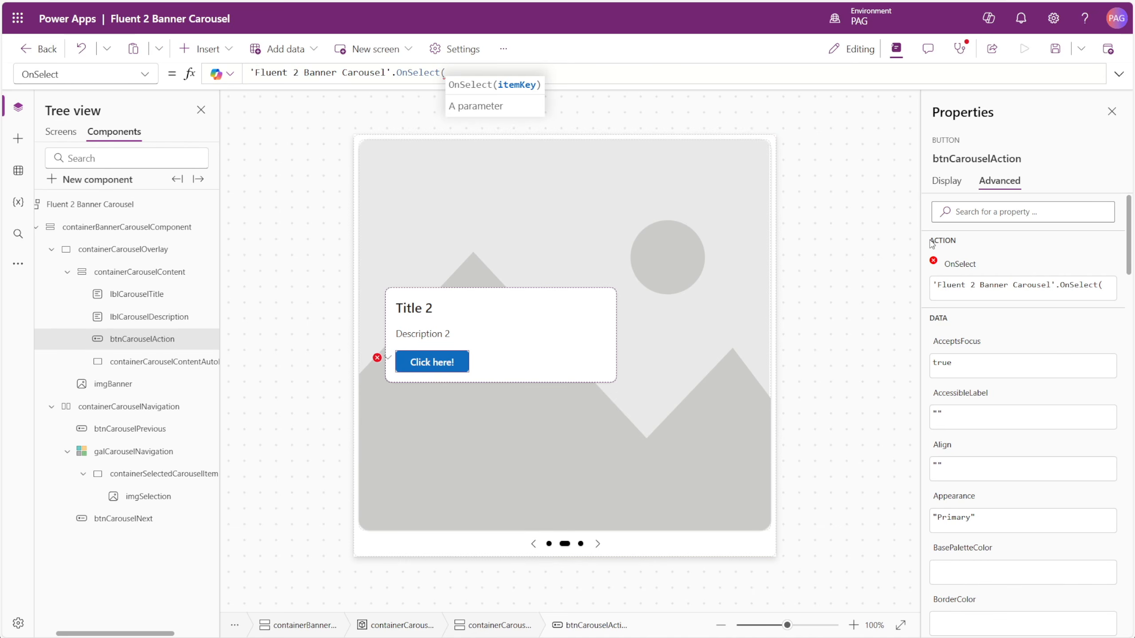
{"action": "type", "text": "Flu"}
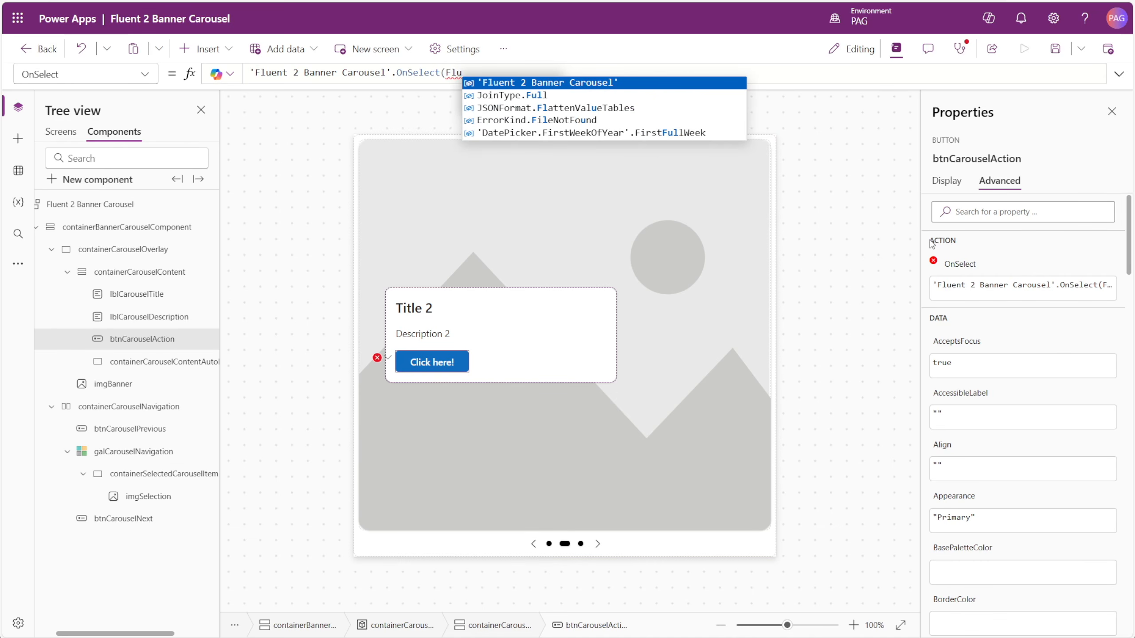
{"action": "key", "text": "Tab"}
{"action": "type", "text": "."}
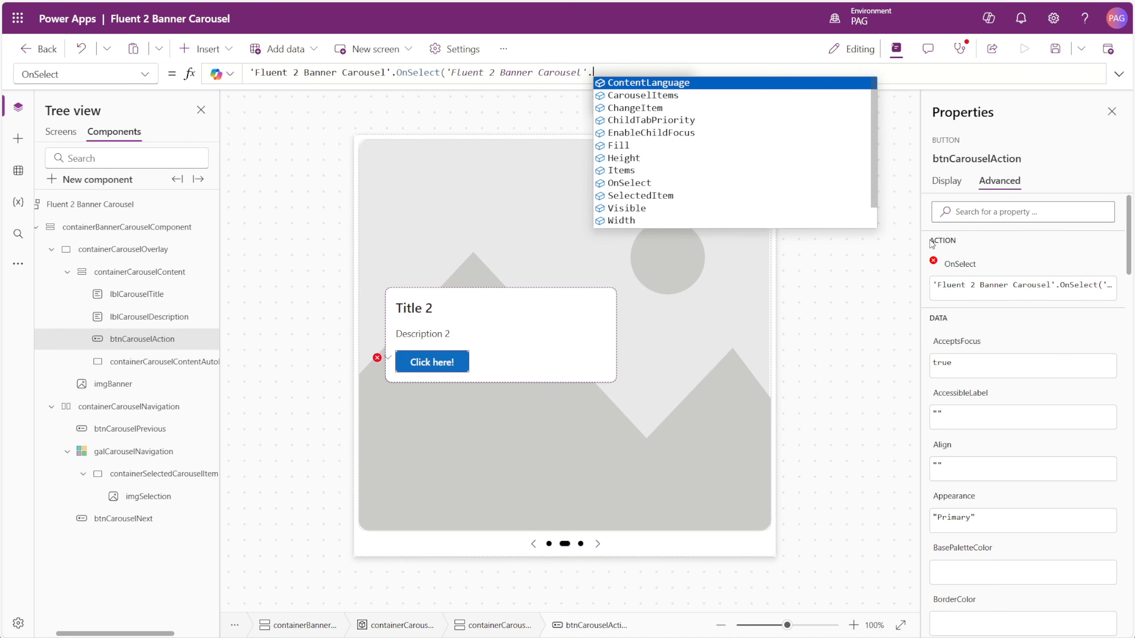
{"action": "type", "text": "SelectedItem.CarouselInfo.ItemKey)"}
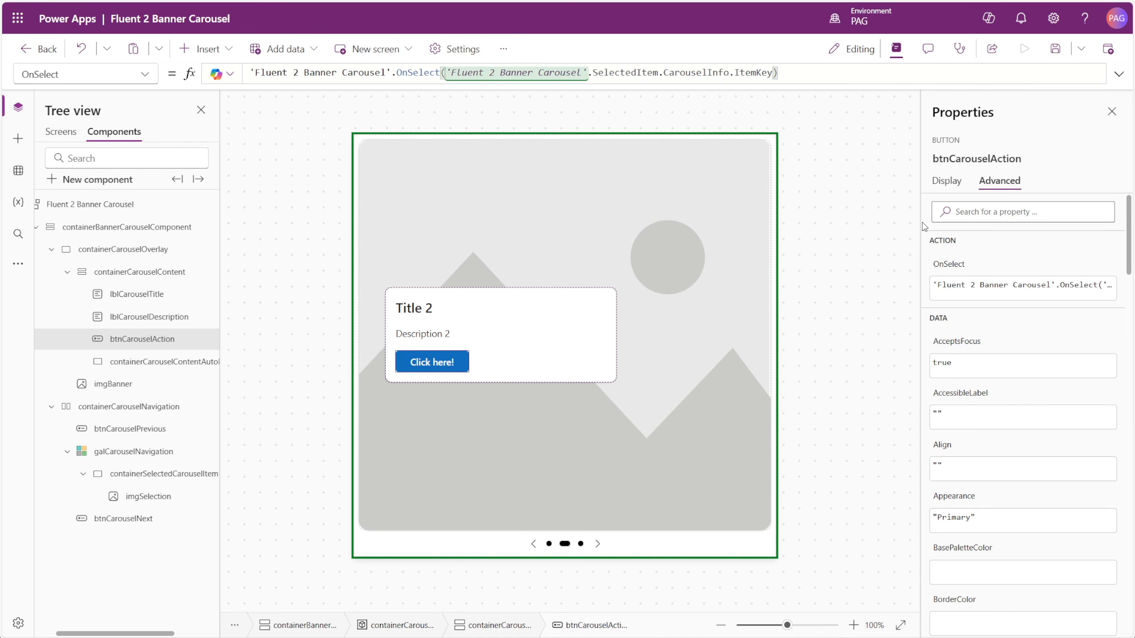
{"action": "left_click", "coordinate": [847, 384]}
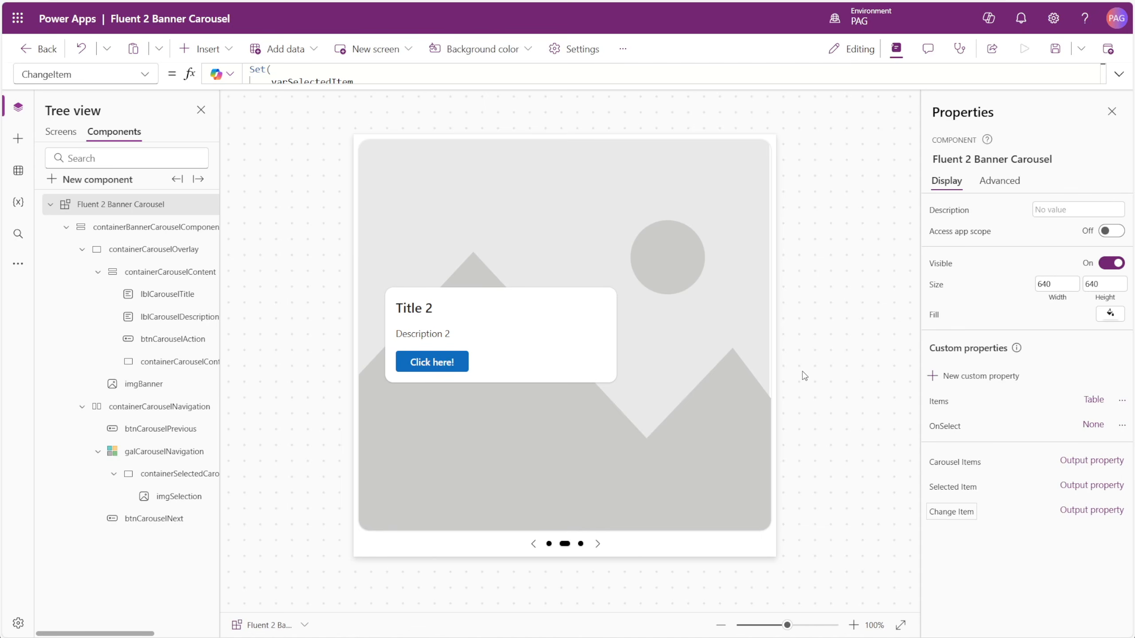
Insert the custom Fluent 2 Banner Carousel component onto Screen1
{"action": "left_click", "coordinate": [61, 132]}
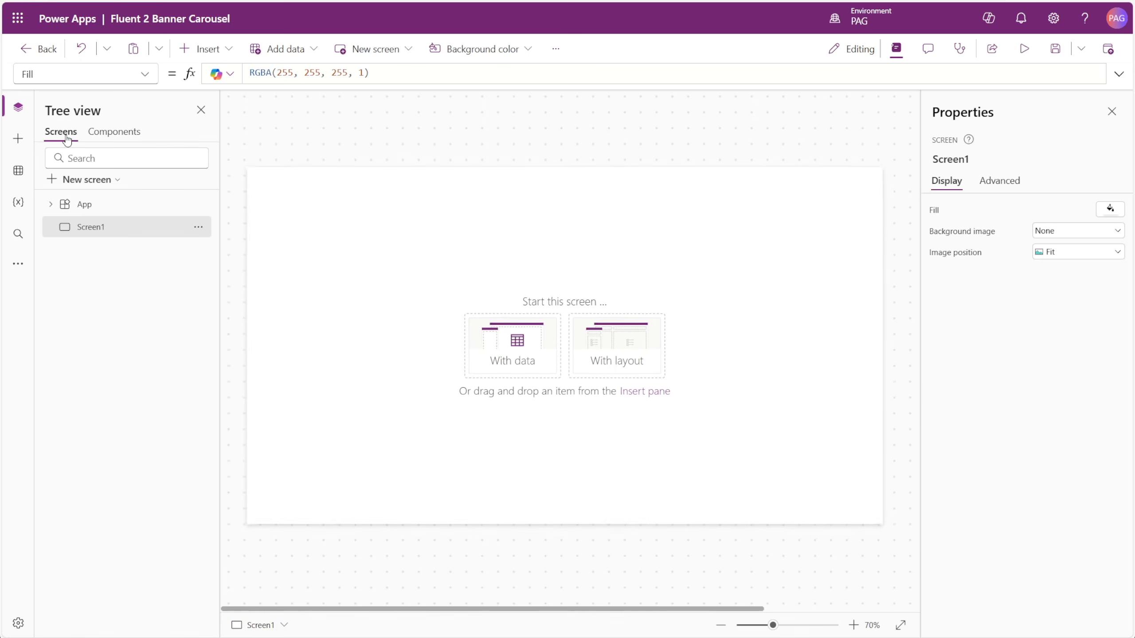
{"action": "left_click", "coordinate": [26, 140]}
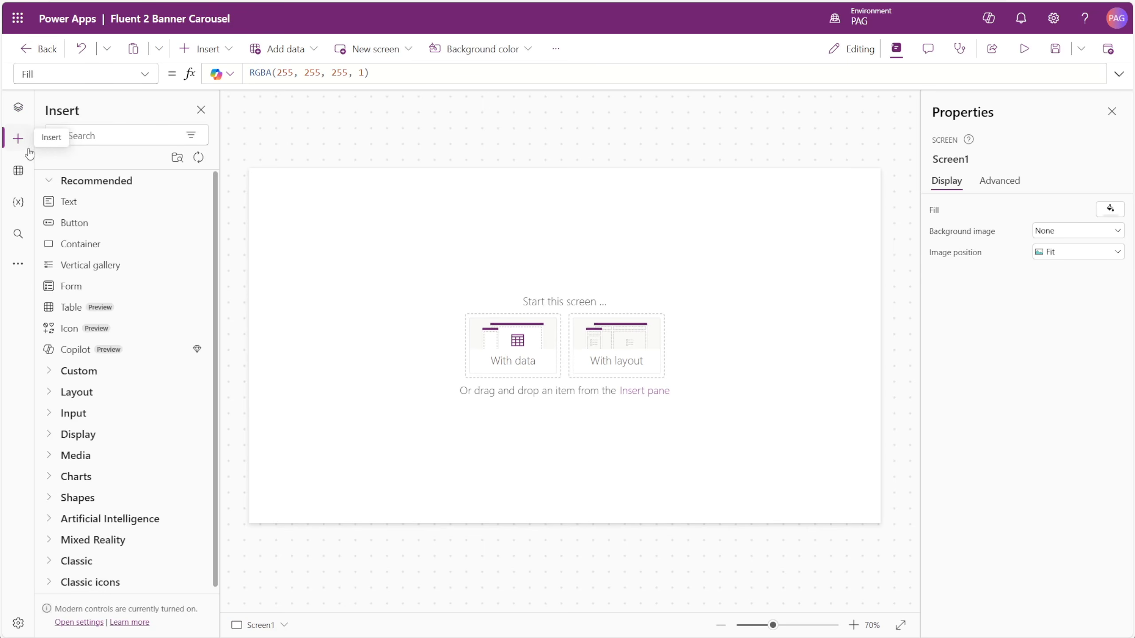
{"action": "left_click", "coordinate": [94, 371]}
{"action": "left_click", "coordinate": [109, 390]}
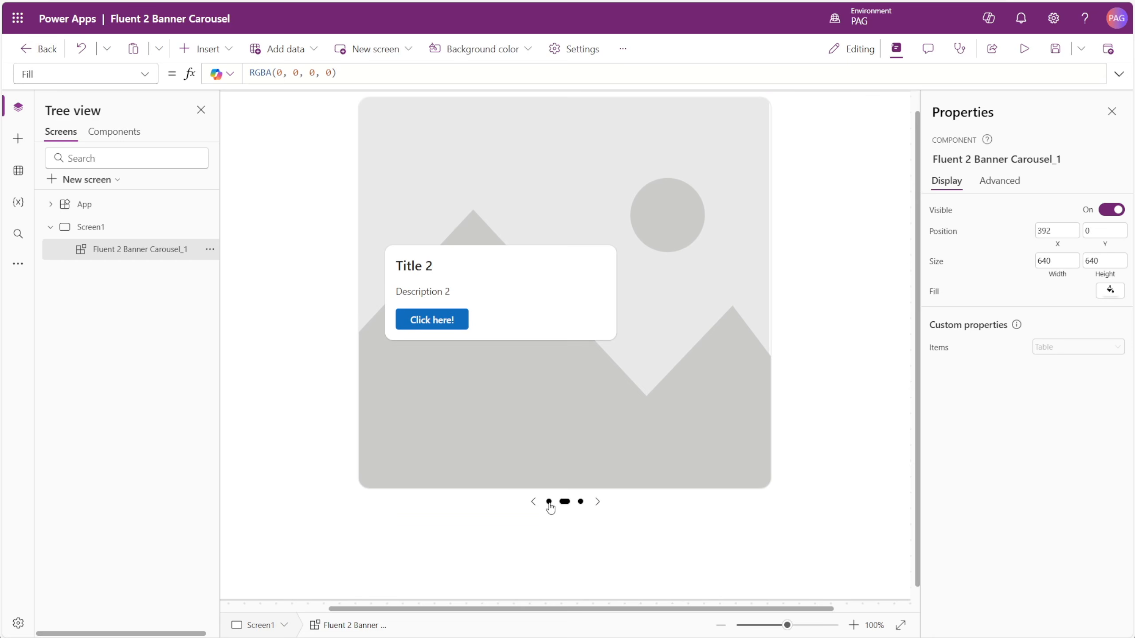
Test the inserted carousel by switching items with its navigation dots and cycling repeatedly with the previous and next arrows
{"action": "left_click", "coordinate": [549, 502]}
{"action": "left_click", "coordinate": [536, 502]}
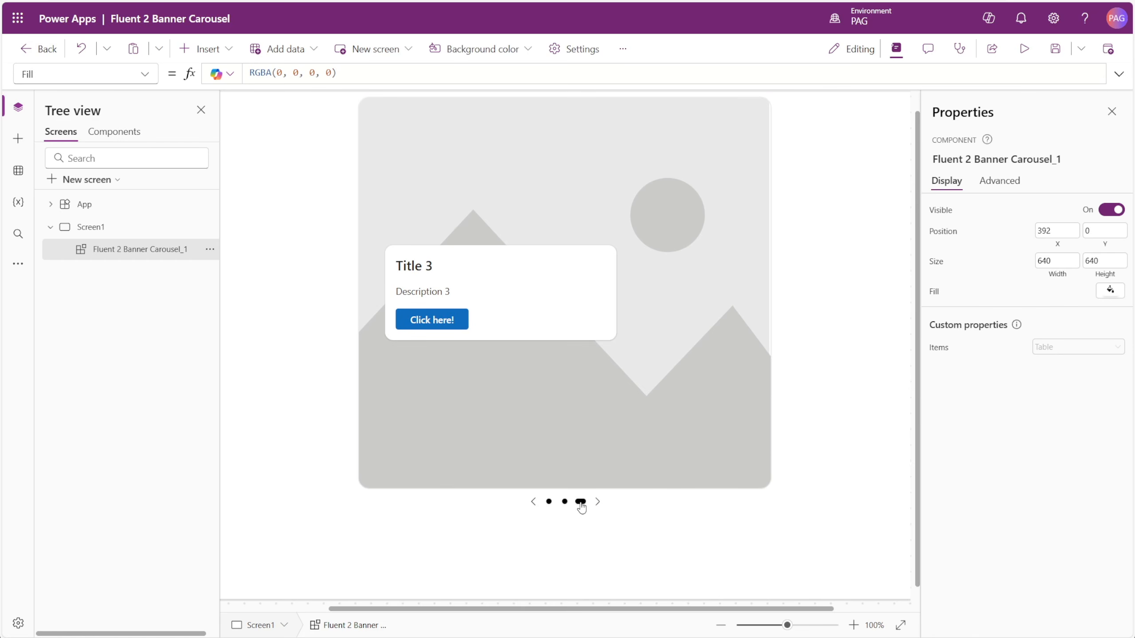
{"action": "left_click", "coordinate": [549, 502]}
{"action": "left_click", "coordinate": [566, 503]}
{"action": "left_click", "coordinate": [581, 502]}
{"action": "left_click", "coordinate": [598, 502]}
{"action": "left_click", "coordinate": [598, 502]}
{"action": "left_click", "coordinate": [598, 503]}
{"action": "left_click", "coordinate": [598, 503]}
{"action": "left_click", "coordinate": [598, 503]}
{"action": "left_click", "coordinate": [598, 502]}
{"action": "left_click", "coordinate": [597, 504]}
{"action": "left_click", "coordinate": [597, 505], "text": "alt"}
{"action": "left_click", "coordinate": [552, 502], "text": "alt"}
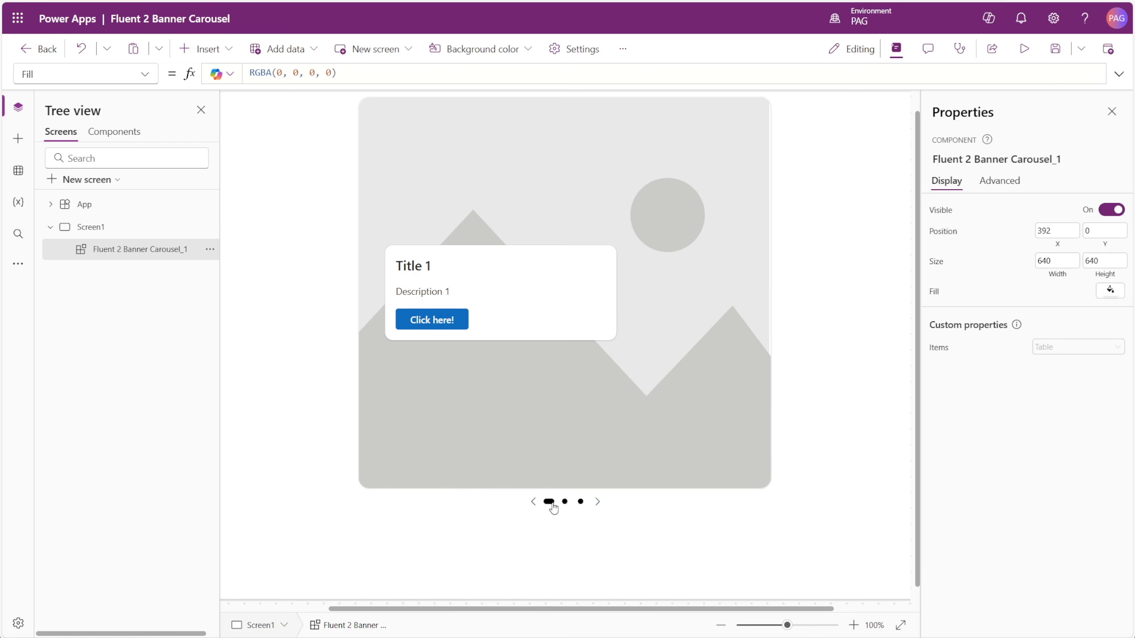
Set the carousel's Items to a Table of teetime, balloons and checkup records, each with a title, description, button text and image
{"action": "left_click", "coordinate": [938, 350]}
{"action": "left_click", "coordinate": [1119, 73]}
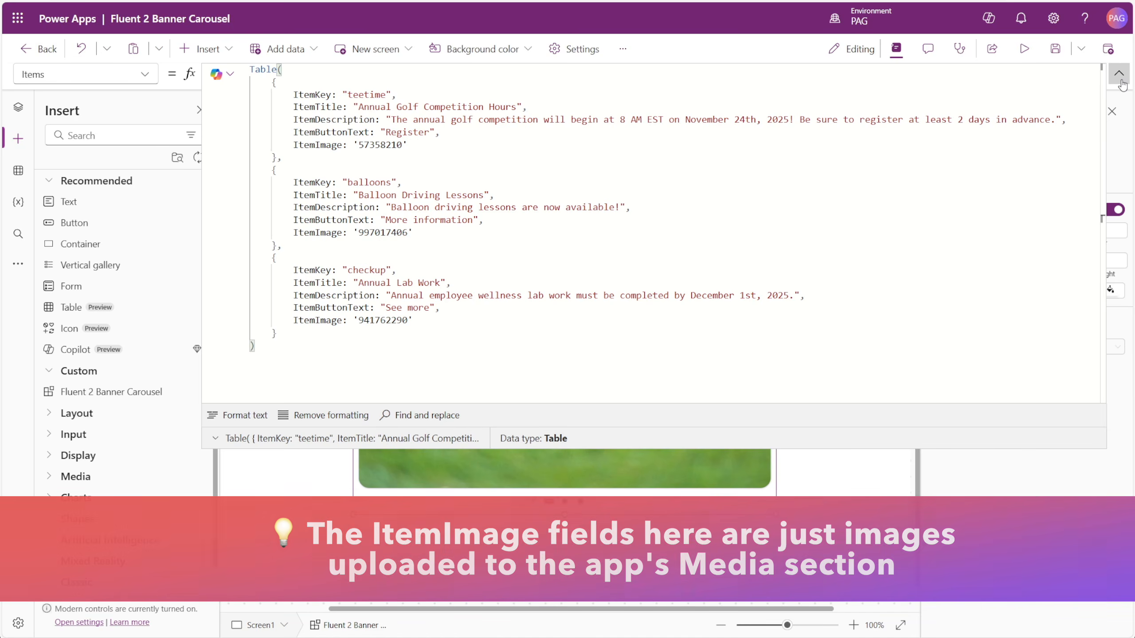
{"action": "left_click", "coordinate": [1119, 74]}
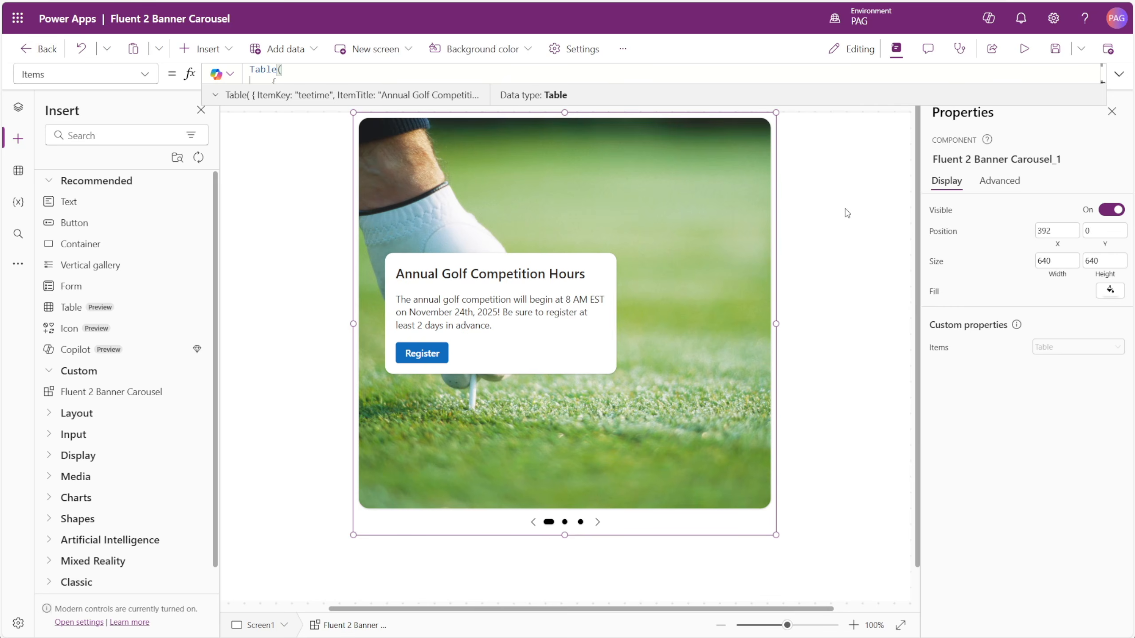
Move the carousel on Screen1 to about X 96, Y 21, and resize it to about 460 high, trying different widths
{"action": "scroll", "coordinate": [847, 213], "scroll_direction": "down", "scroll_amount": 5}
{"action": "left_click_drag", "start_coordinate": [678, 424], "coordinate": [778, 371]}
{"action": "left_click_drag", "start_coordinate": [466, 295], "coordinate": [386, 299]}
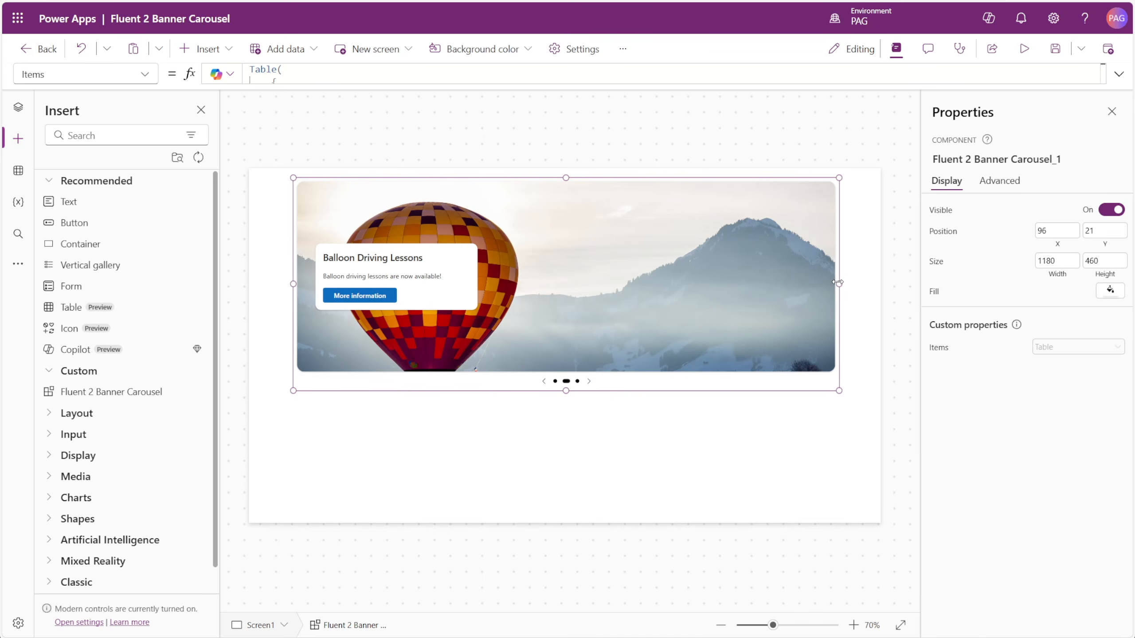
{"action": "left_click_drag", "start_coordinate": [838, 282], "coordinate": [756, 282]}
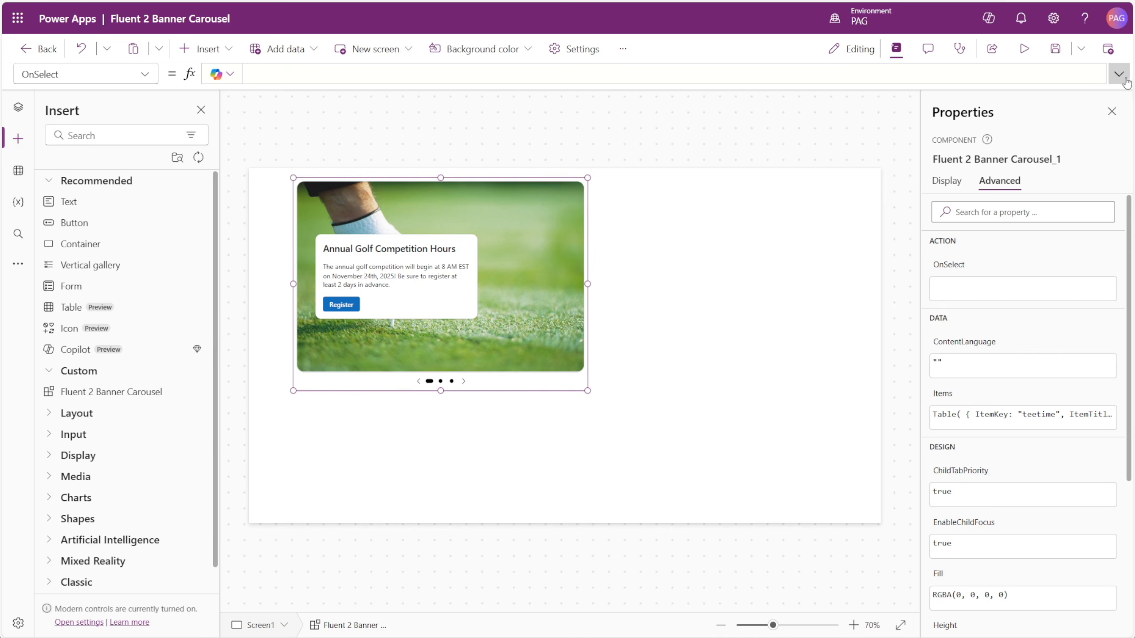
{"action": "left_click", "coordinate": [1119, 74]}
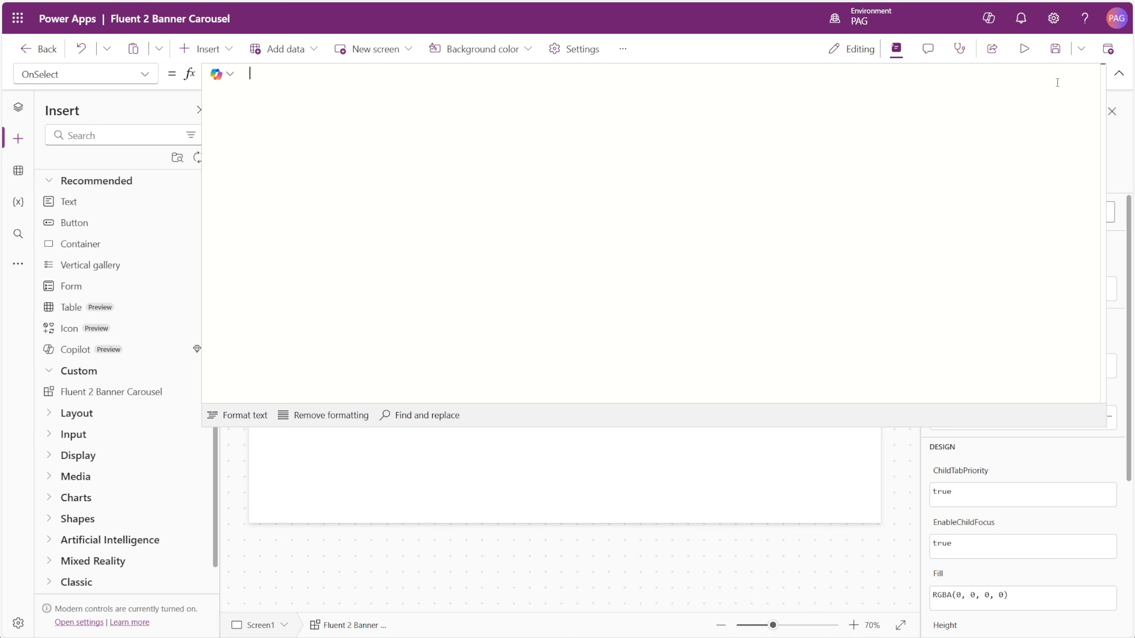
{"action": "type", "text": "Switch(i"}
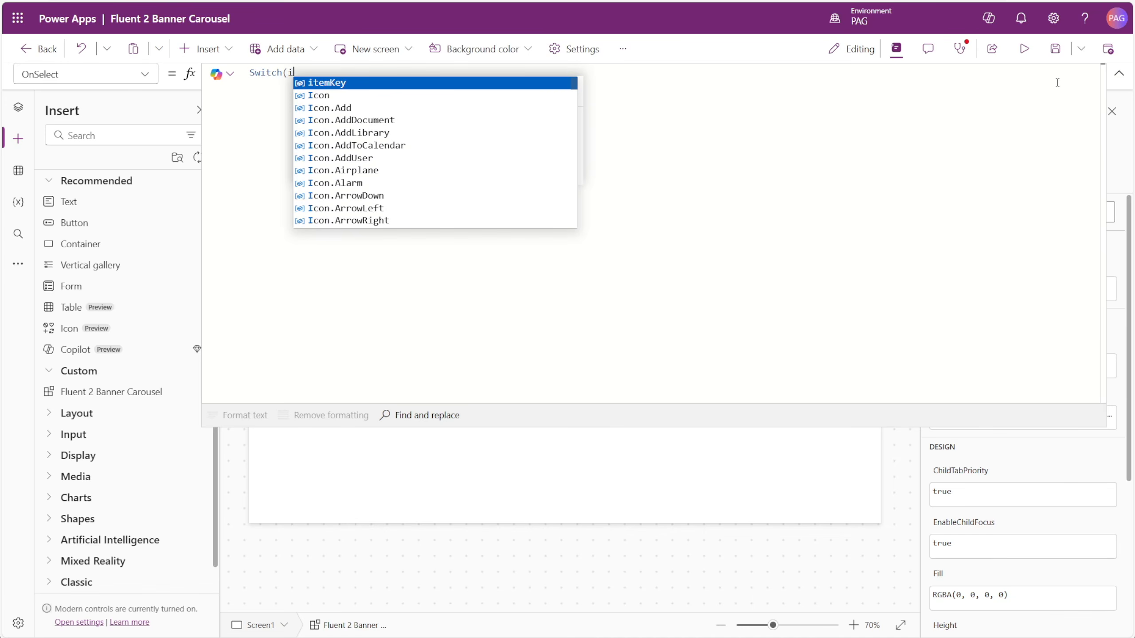
{"action": "key", "text": "Tab"}
{"action": "type", "text": ", "}
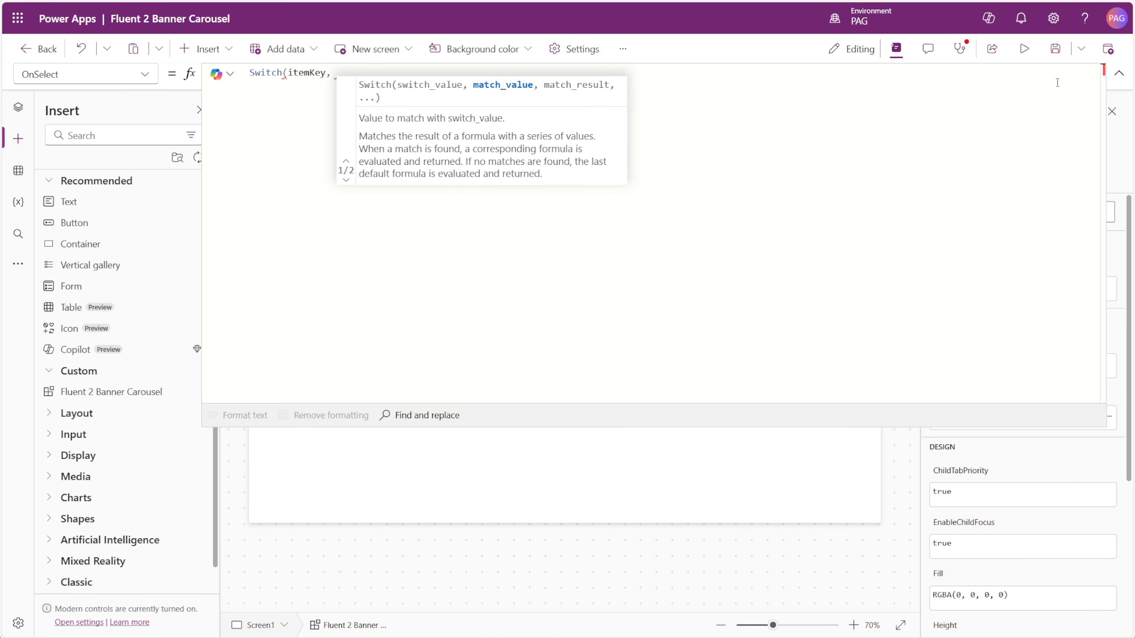
{"action": "type", "text": "\"t"}
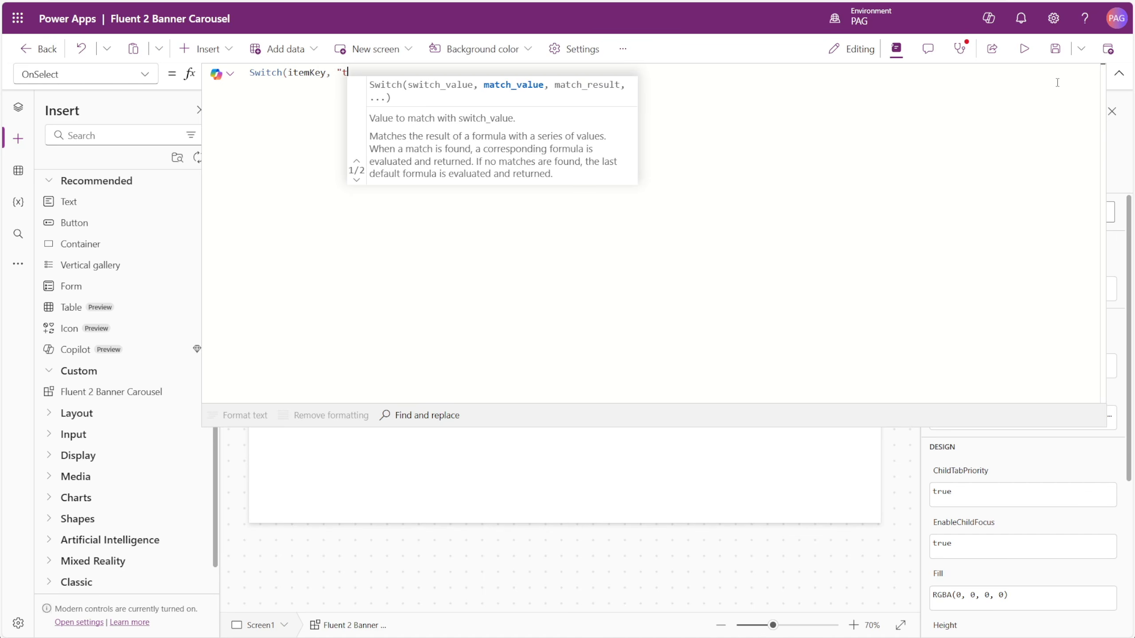
{"action": "type", "text": "eetime\", Launc"}
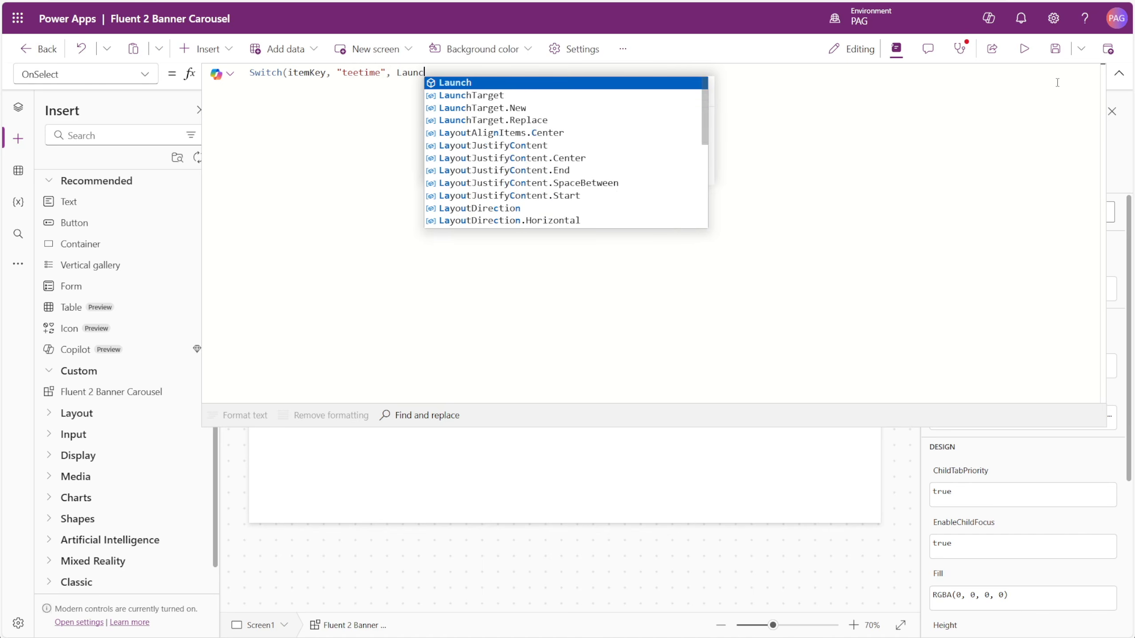
{"action": "type", "text": "h(\"http"}
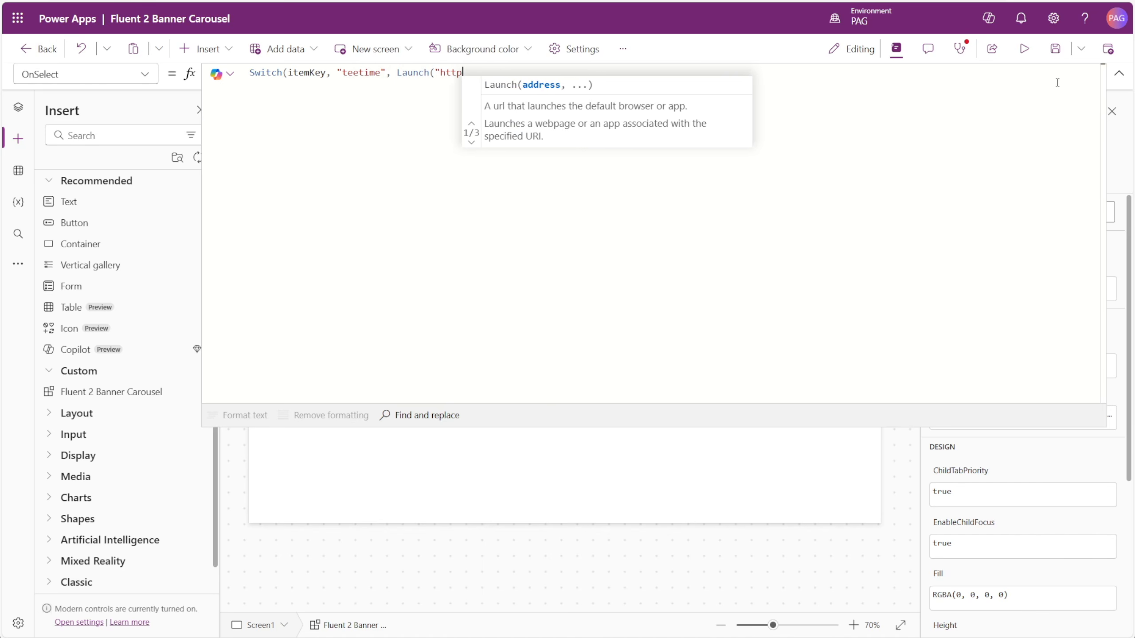
{"action": "type", "text": "s://google.com\")"}
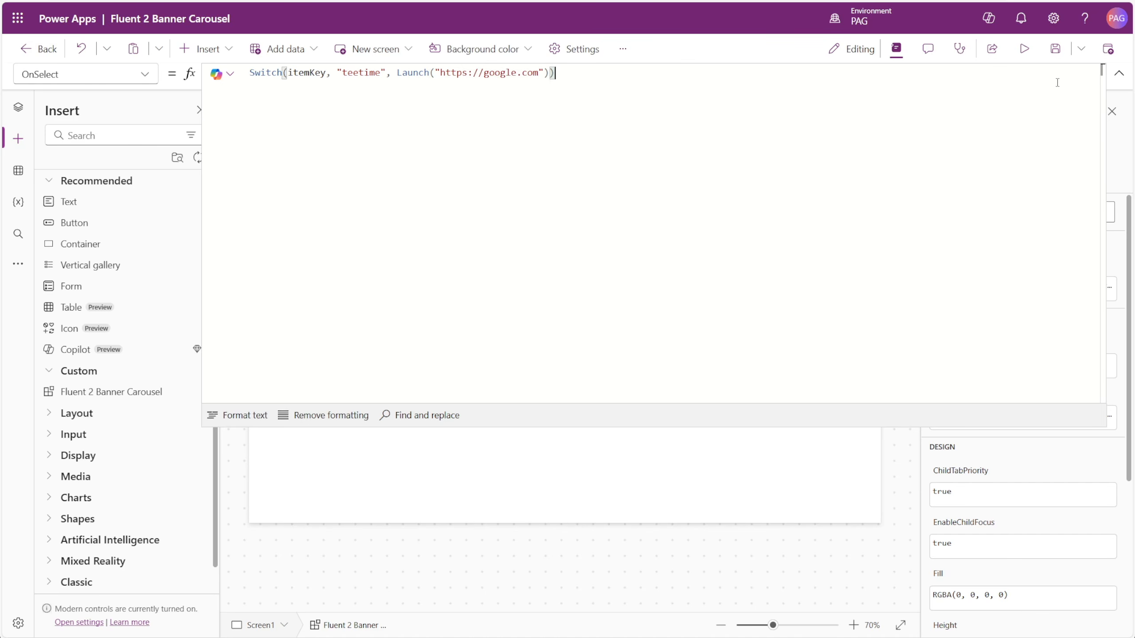
Preview the app and test the carousel's action buttons while advancing through the golf, balloon and lab work items
{"action": "key", "text": "F5"}
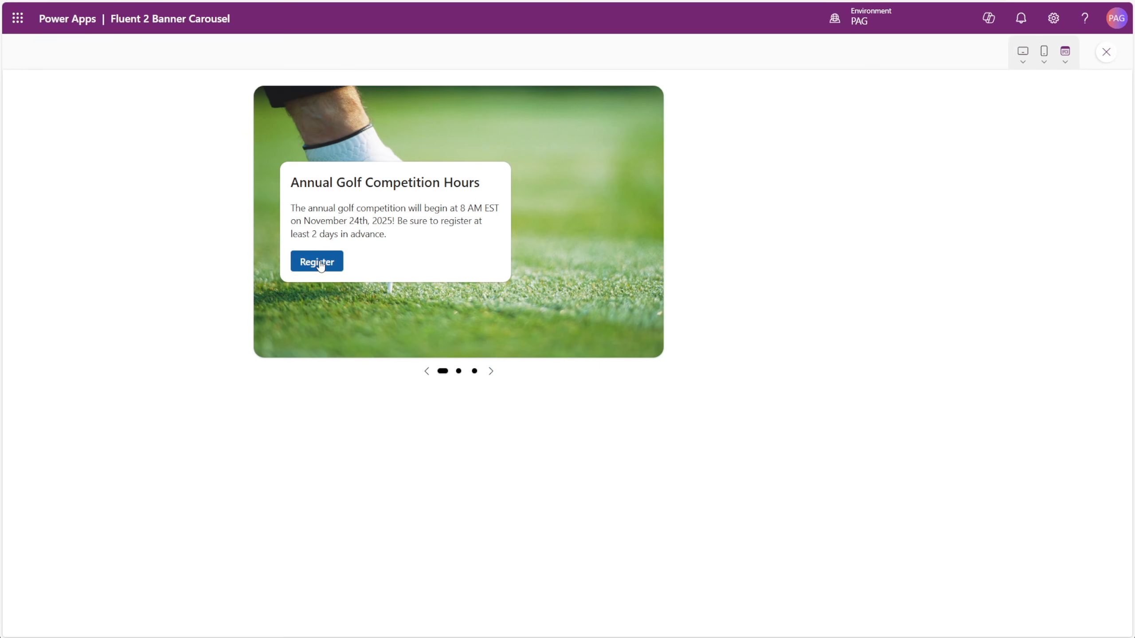
{"action": "left_click", "coordinate": [320, 264]}
{"action": "left_click", "coordinate": [491, 371]}
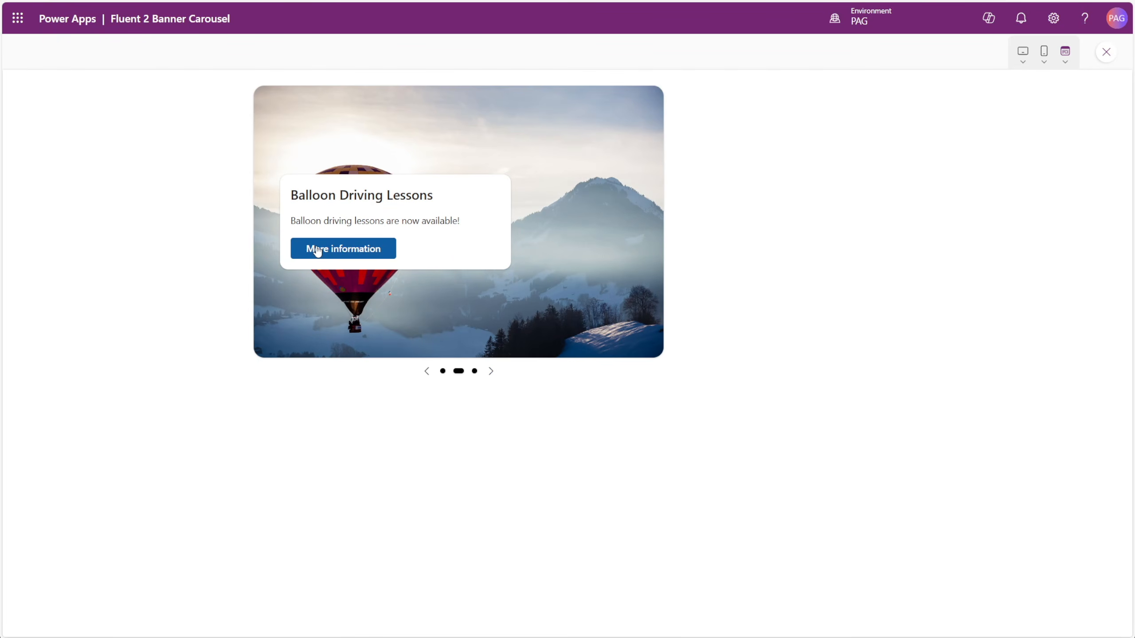
{"action": "left_click", "coordinate": [335, 251]}
{"action": "left_click", "coordinate": [492, 371]}
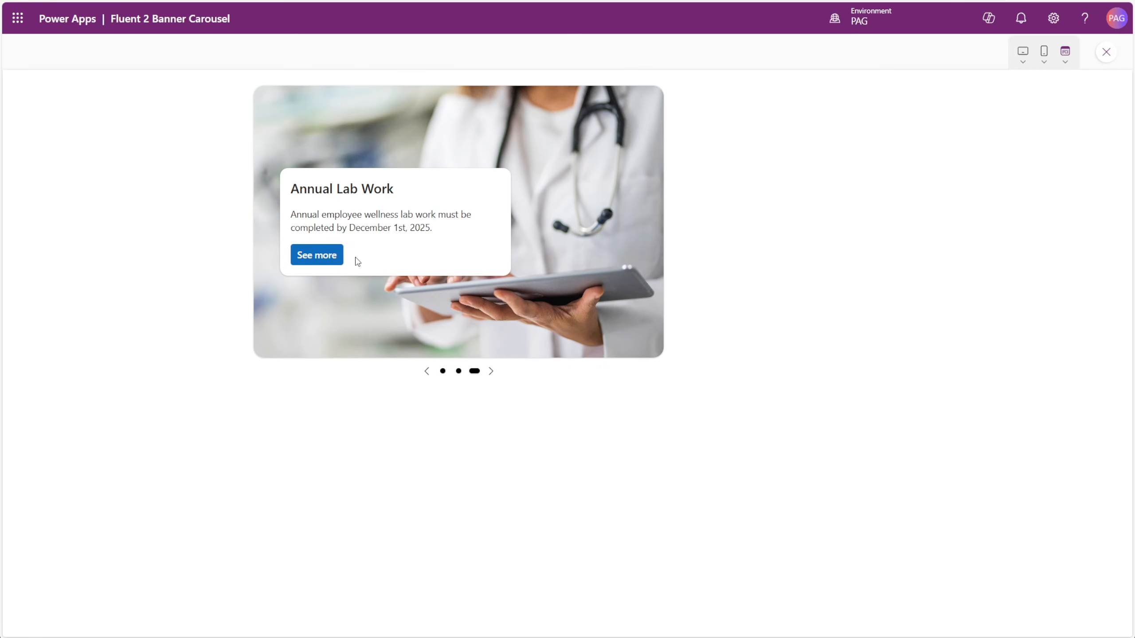
{"action": "left_click", "coordinate": [491, 371]}
{"action": "left_click", "coordinate": [330, 258]}
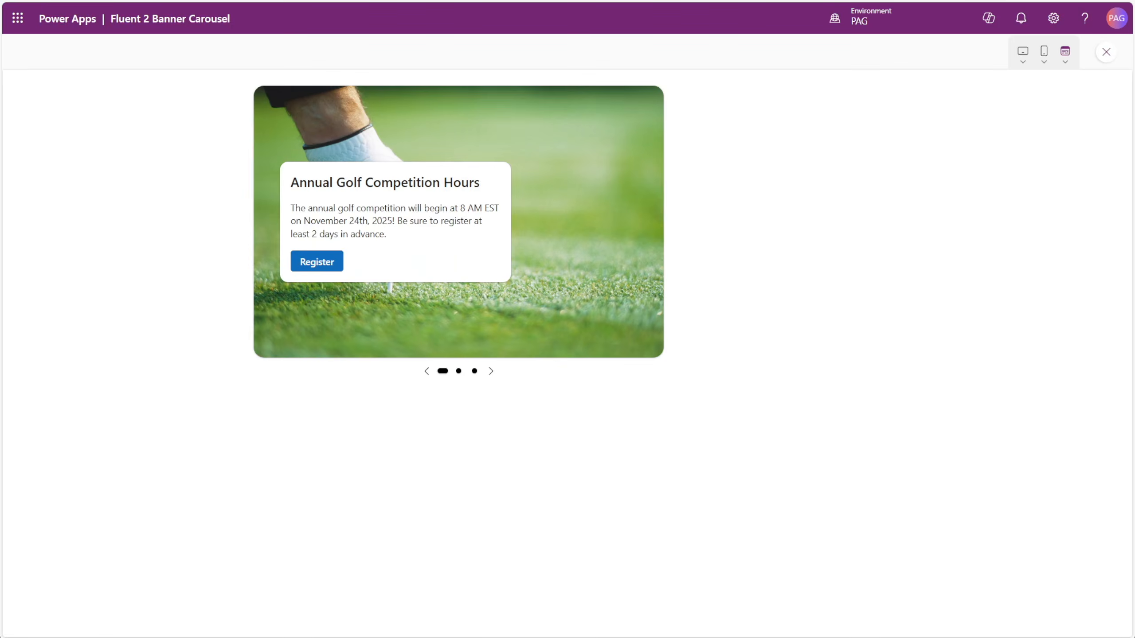
{"action": "key", "text": "Escape"}
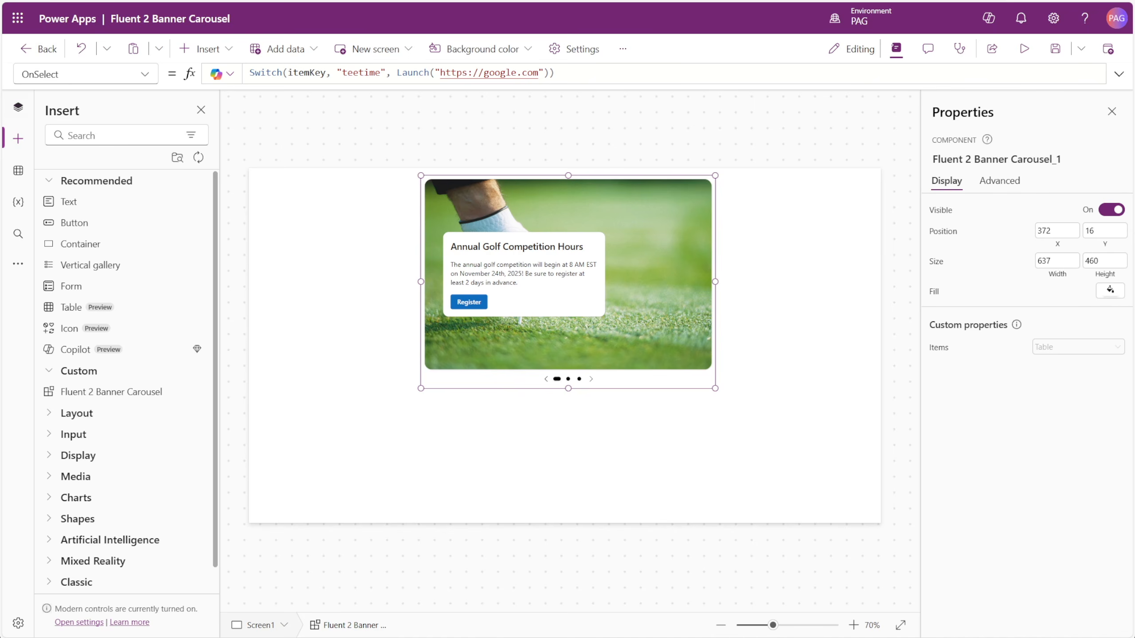
Set the Fluent 2 Banner Carousel component's OnReset to Set(varSelectedItem, First(Self.CarouselItems)); so resetting returns to the first item
{"action": "left_click", "coordinate": [18, 108]}
{"action": "left_click", "coordinate": [116, 141]}
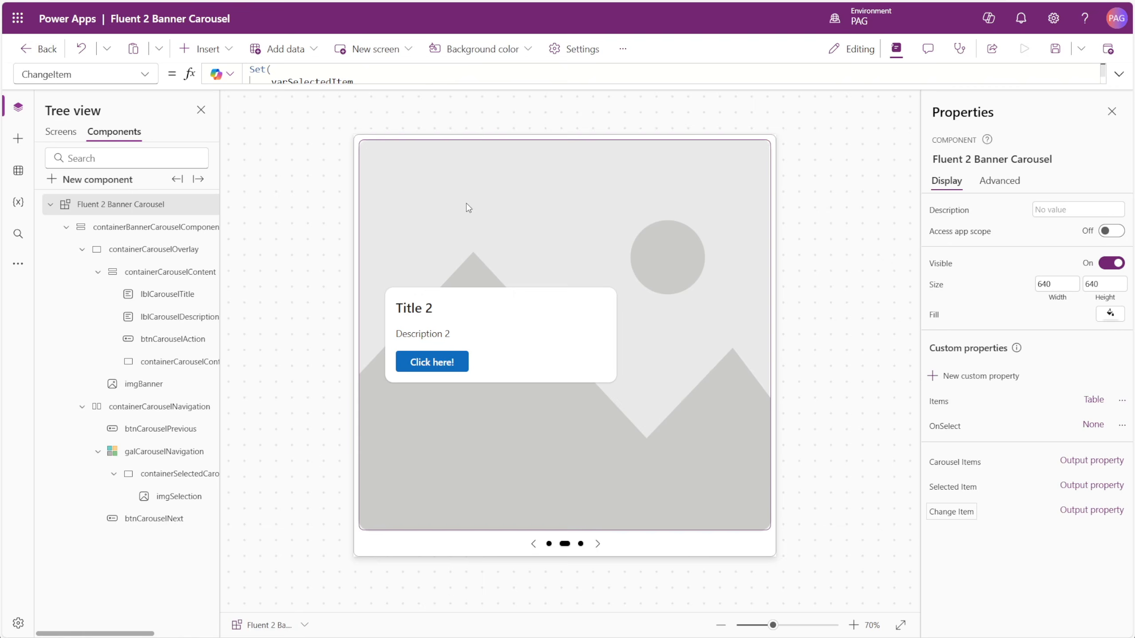
{"action": "left_click", "coordinate": [985, 181]}
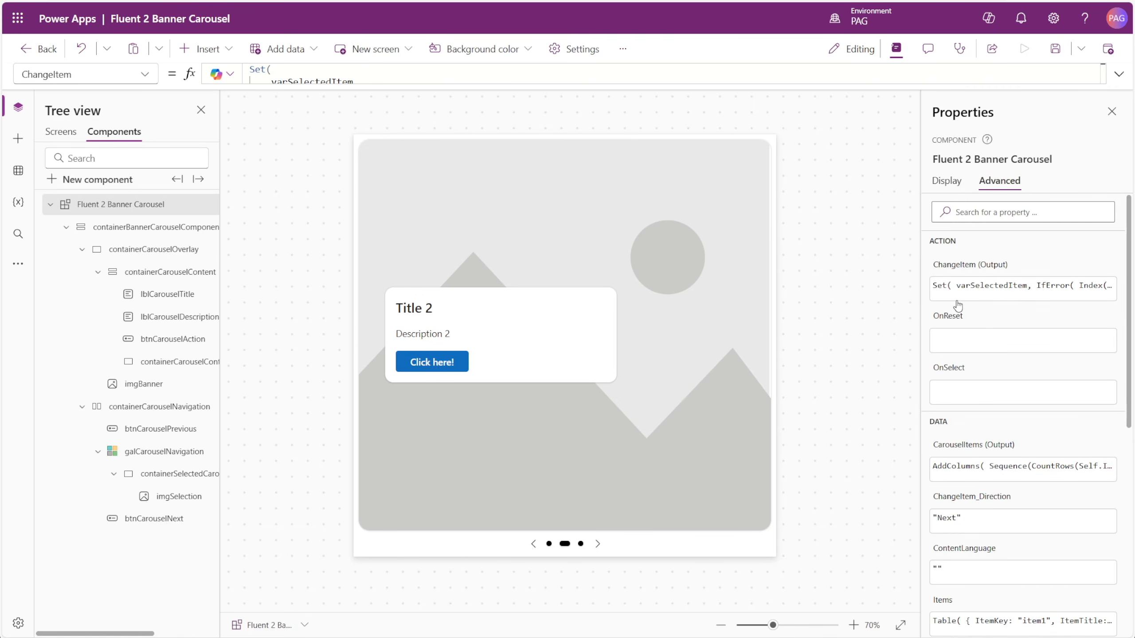
{"action": "left_click", "coordinate": [953, 319]}
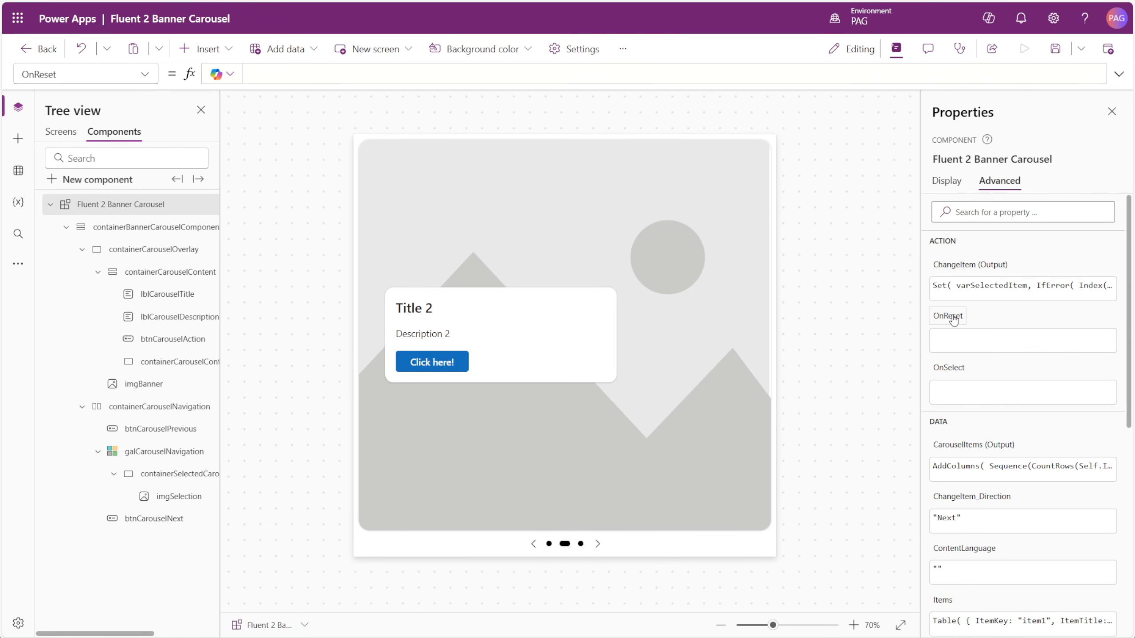
{"action": "left_click", "coordinate": [1119, 74]}
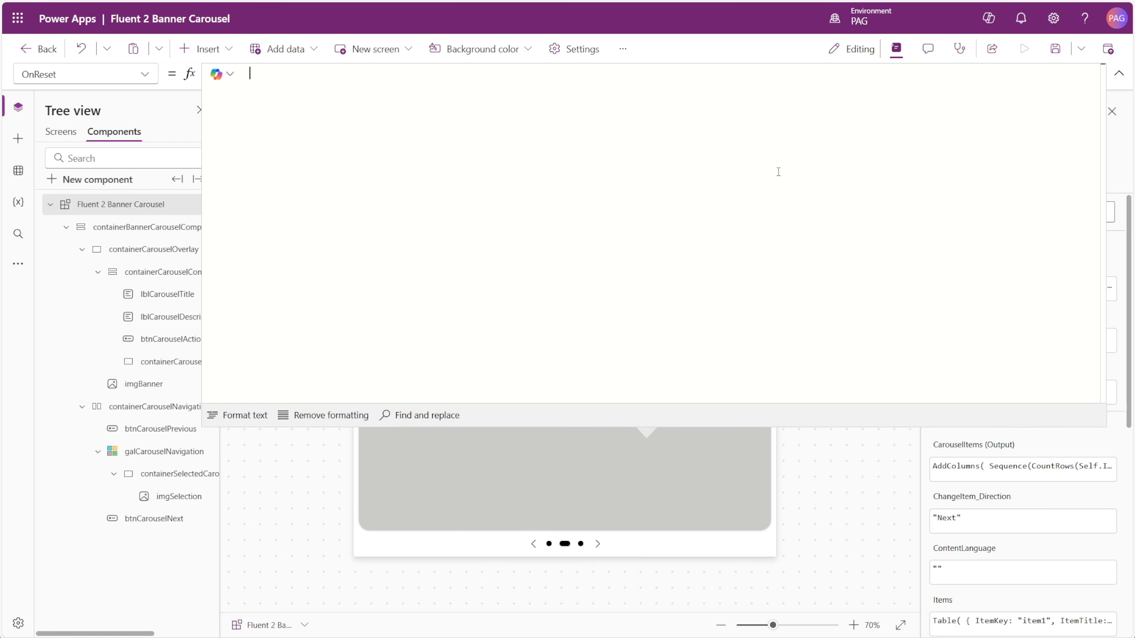
{"action": "type", "text": "Set(var"}
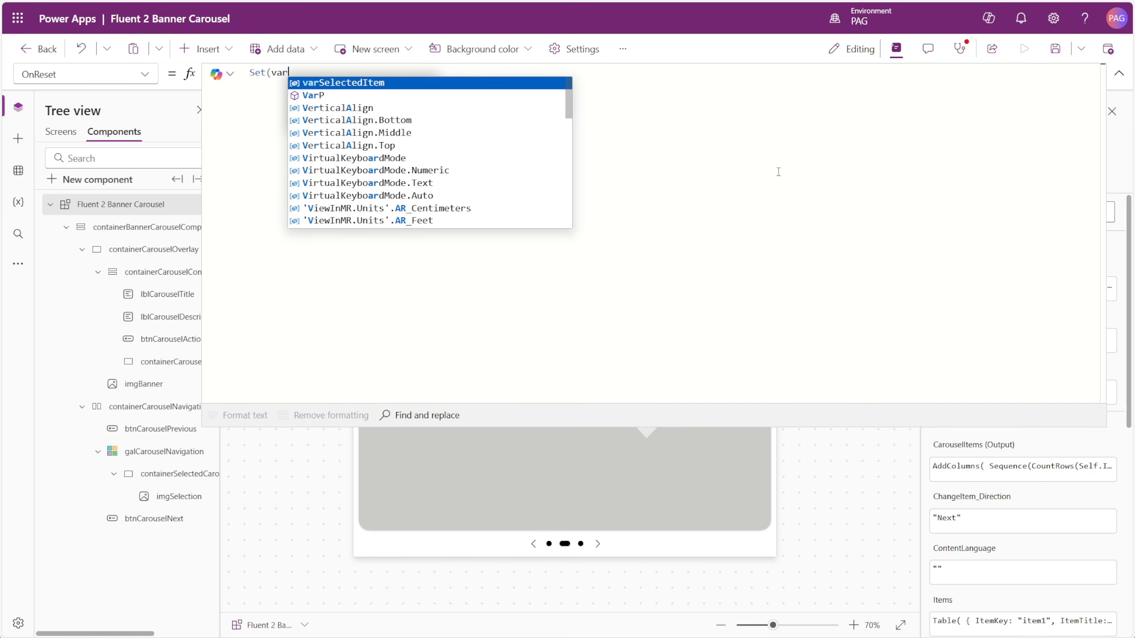
{"action": "type", "text": "SelectedItem, "}
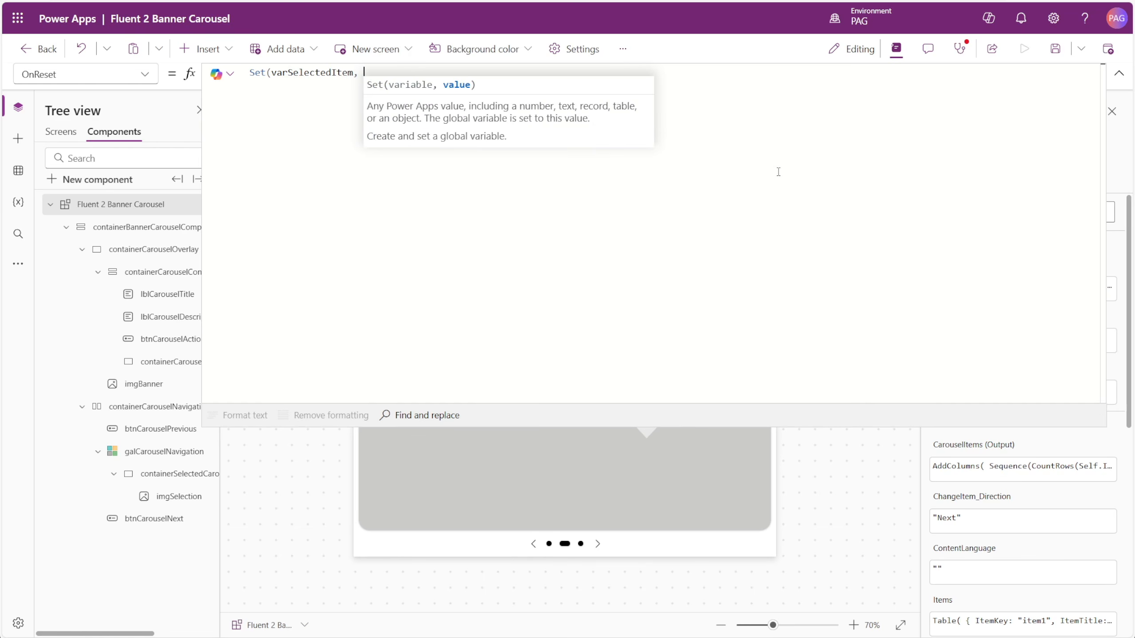
{"action": "type", "text": "First(Self."}
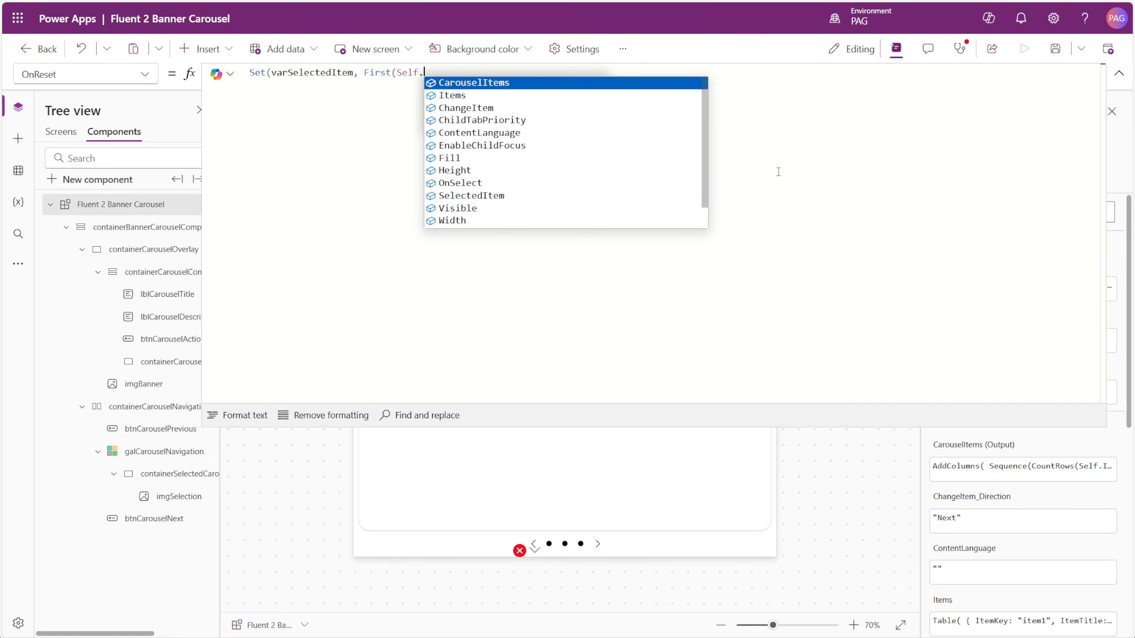
{"action": "key", "text": "Tab"}
{"action": "type", "text": "));"}
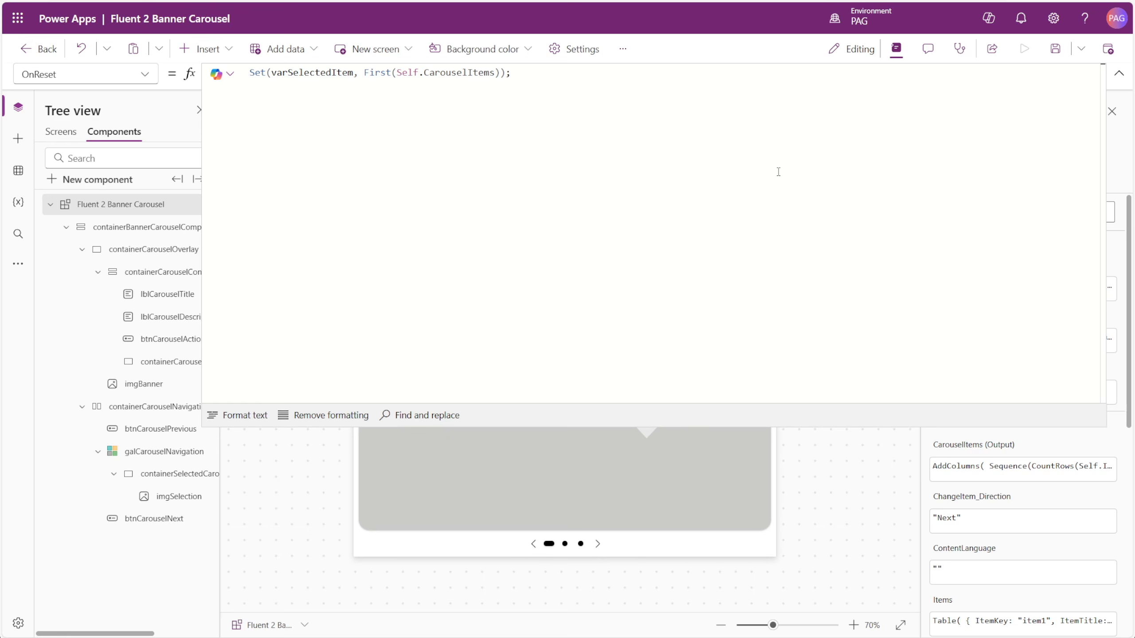
Add a second line to the component's OnReset formula: Set(varStartTimer, true);
{"action": "key", "text": "shift+Return"}
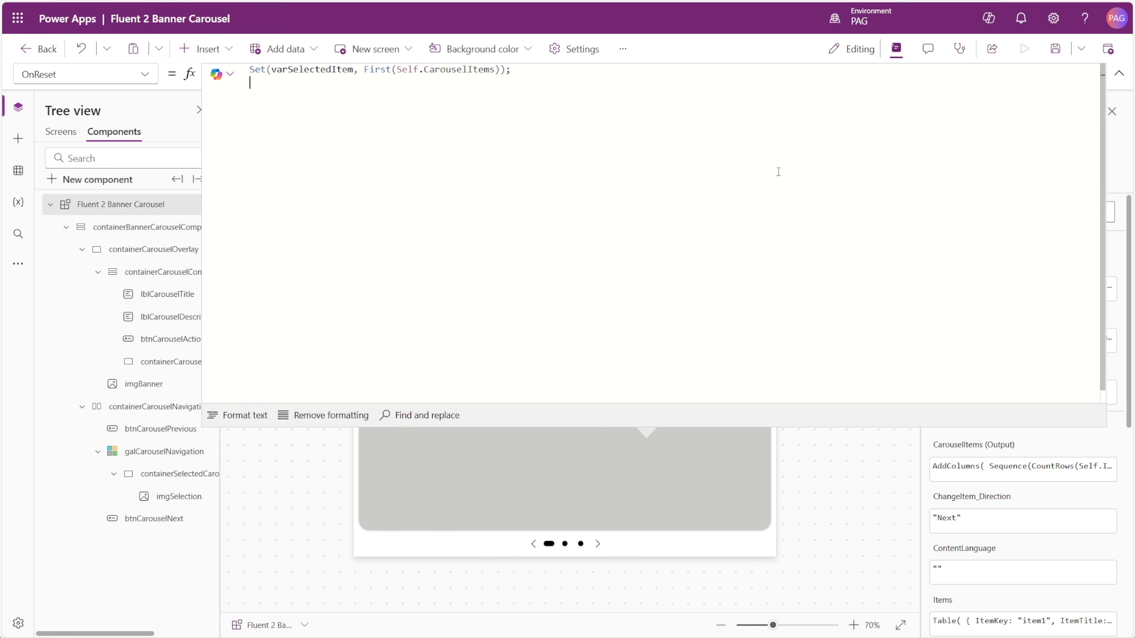
{"action": "type", "text": "Set(varS"}
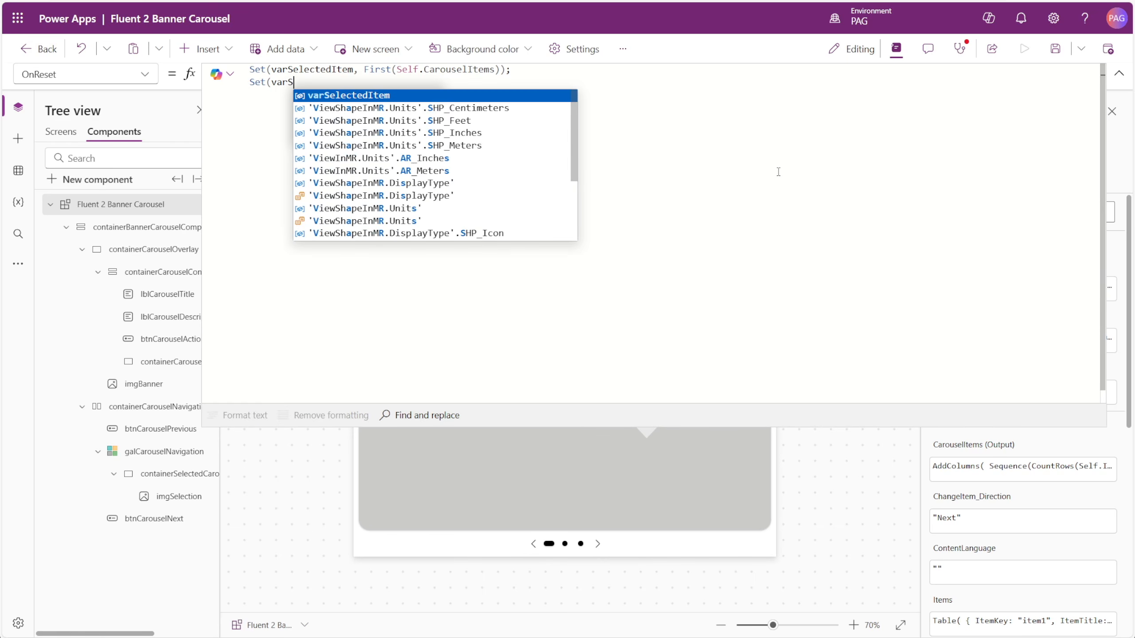
{"action": "type", "text": "tartTimer, tru"}
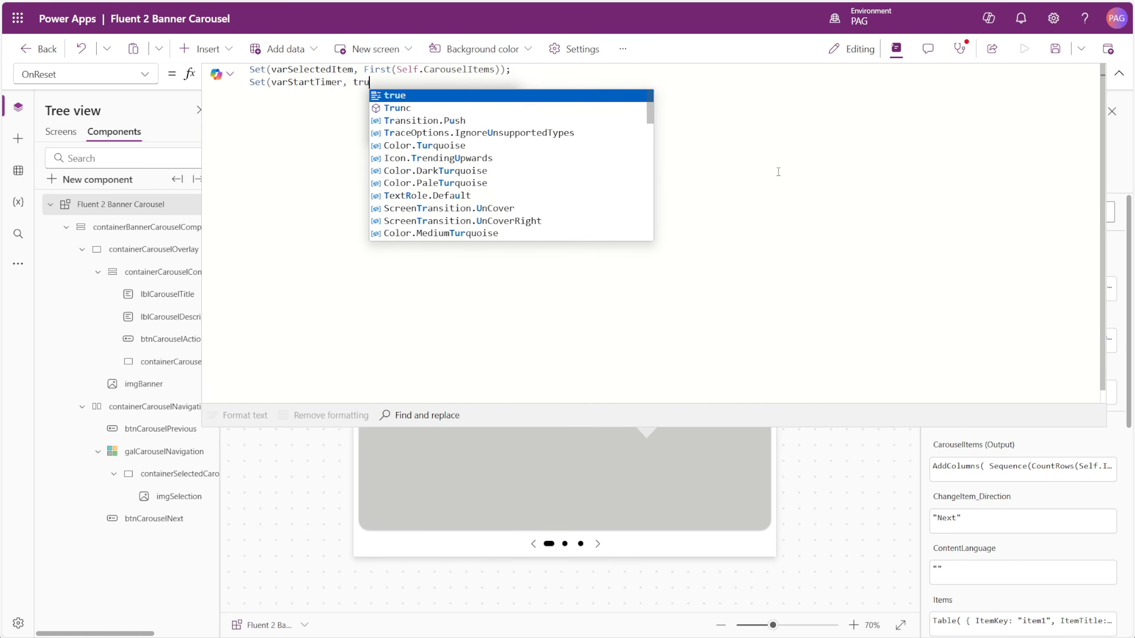
{"action": "type", "text": "e);"}
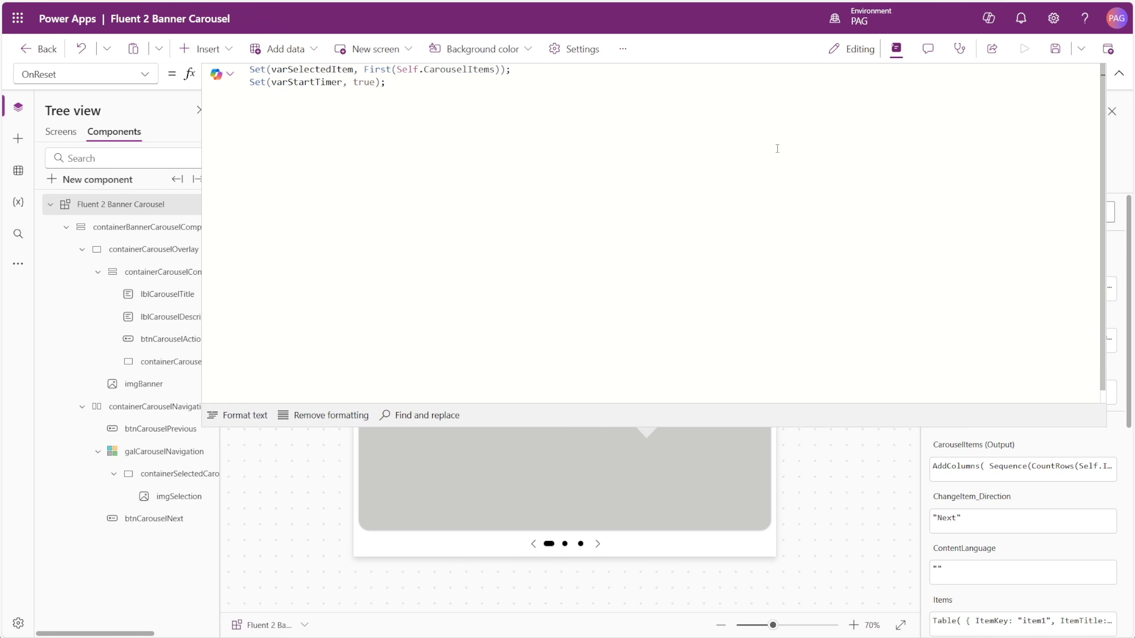
Insert a Timer into the Fluent 2 Banner Carousel component and rename it tmrAutoPlay
{"action": "left_click", "coordinate": [126, 206]}
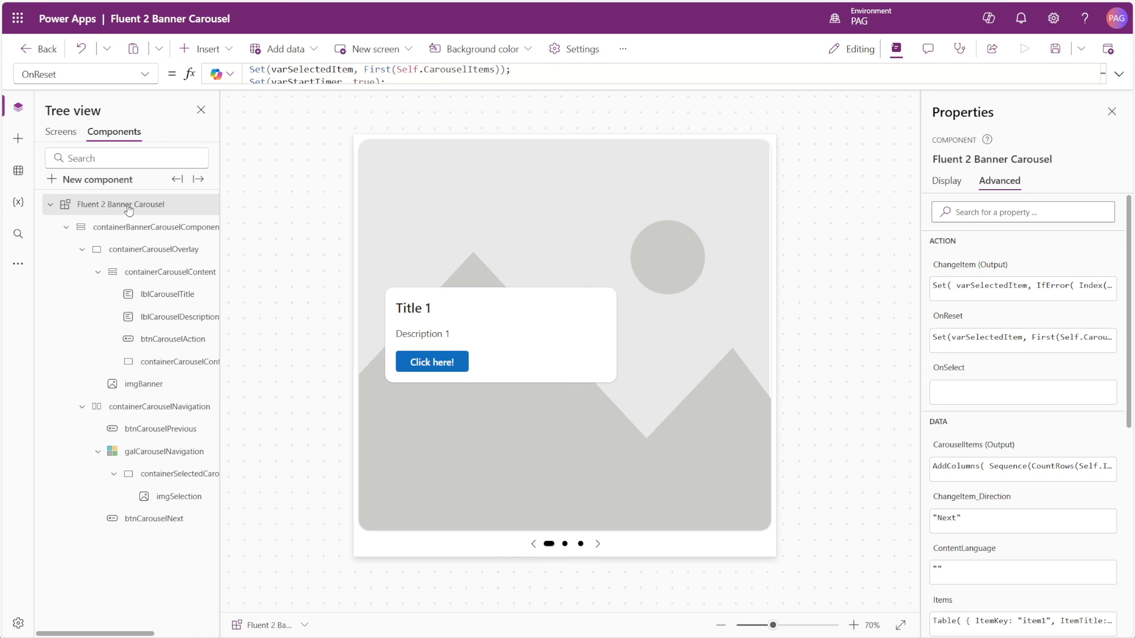
{"action": "left_click", "coordinate": [19, 138]}
{"action": "left_click", "coordinate": [102, 136]}
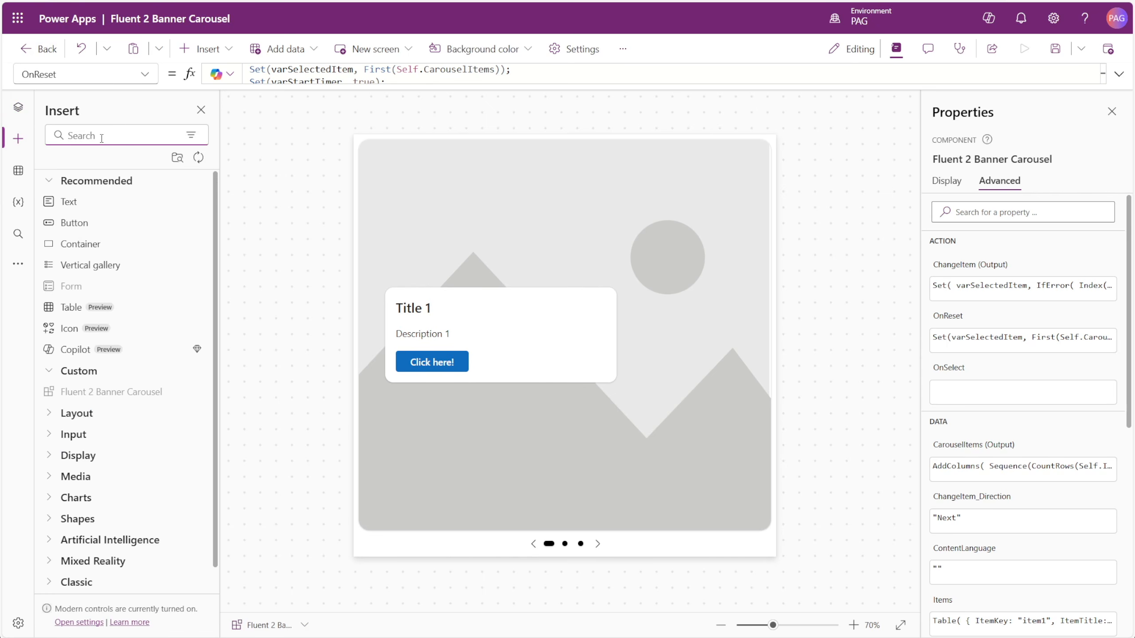
{"action": "type", "text": "ti"}
{"action": "left_click", "coordinate": [111, 231]}
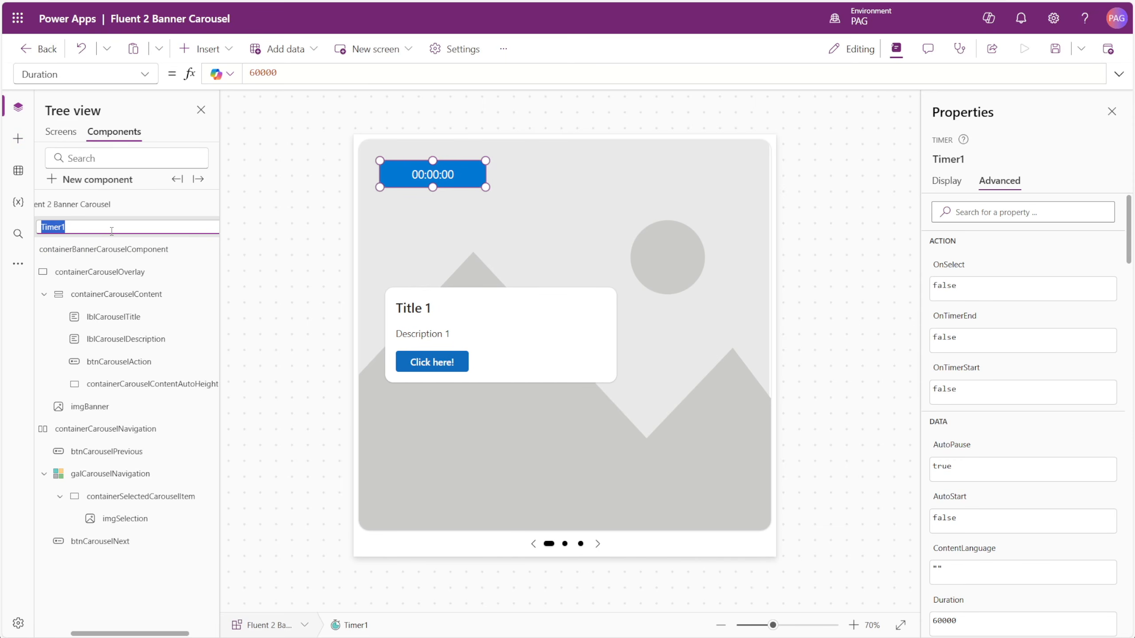
{"action": "type", "text": "tmrAutoPlay"}
{"action": "key", "text": "Return"}
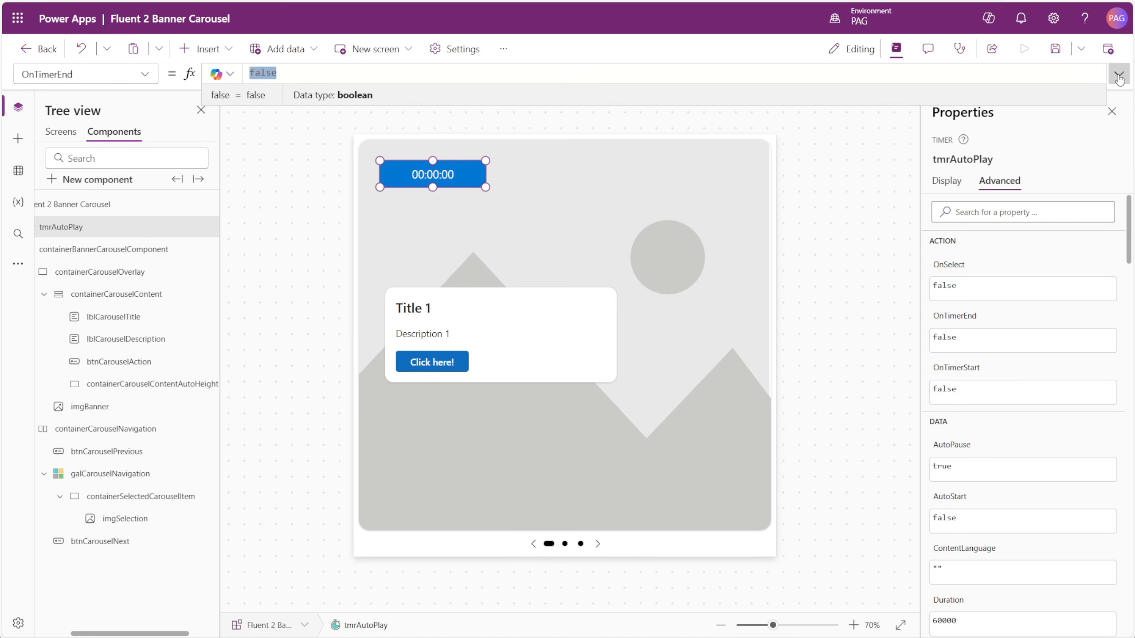
Set tmrAutoPlay's OnTimerEnd to 'Fluent 2 Banner Carousel'.ChangeItem("Next")
{"action": "left_click", "coordinate": [1119, 76]}
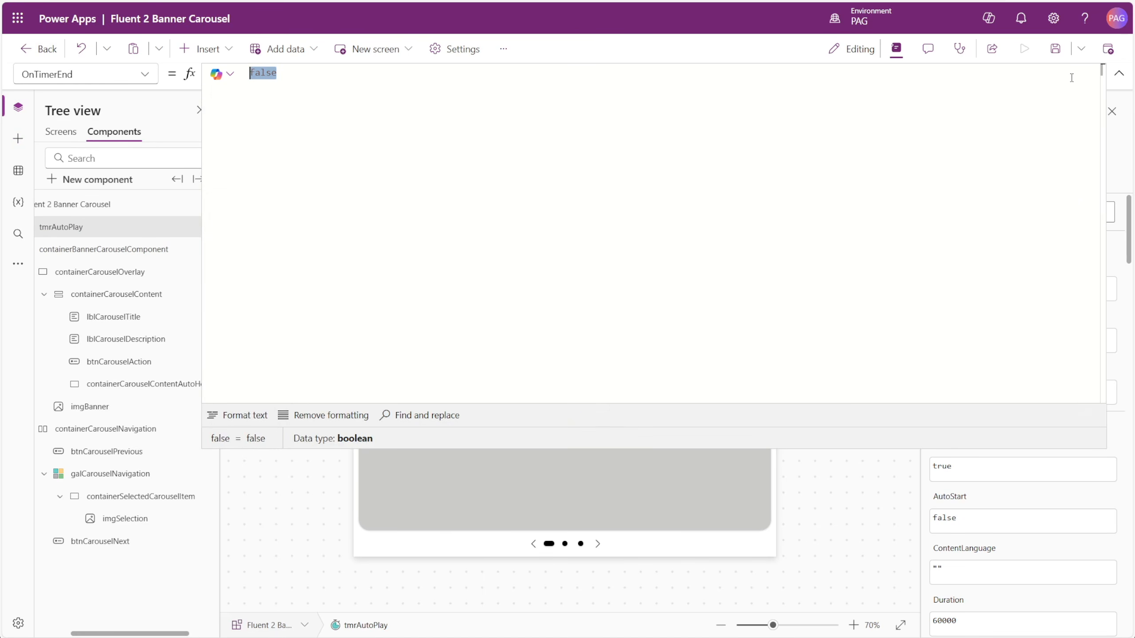
{"action": "type", "text": "'Fluent 2 Banner Carousel'."}
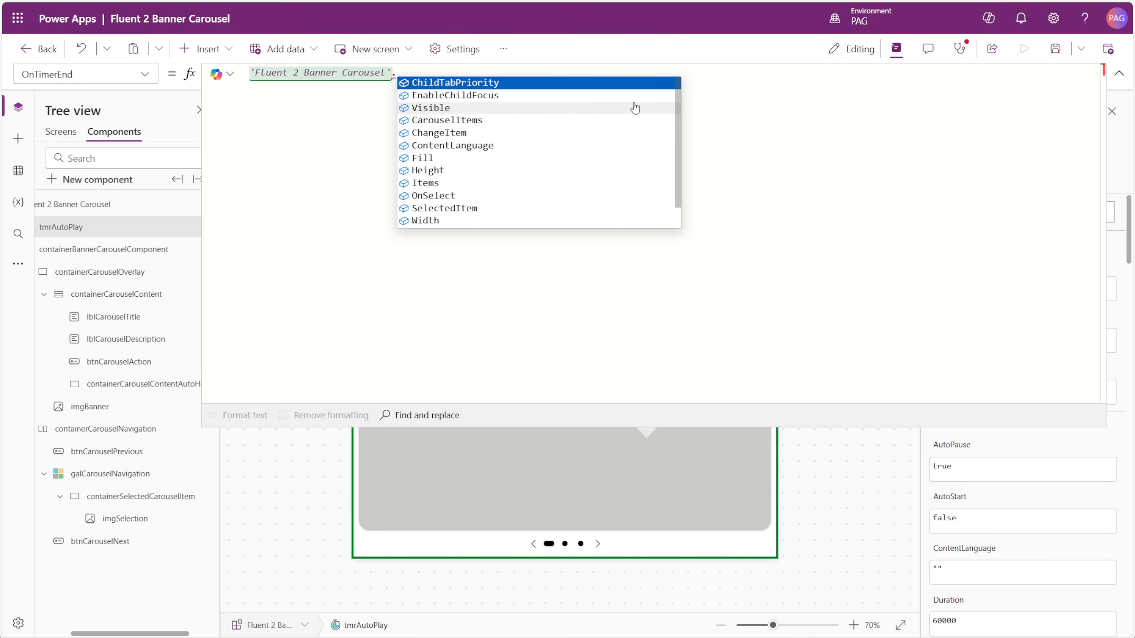
{"action": "type", "text": "Chan"}
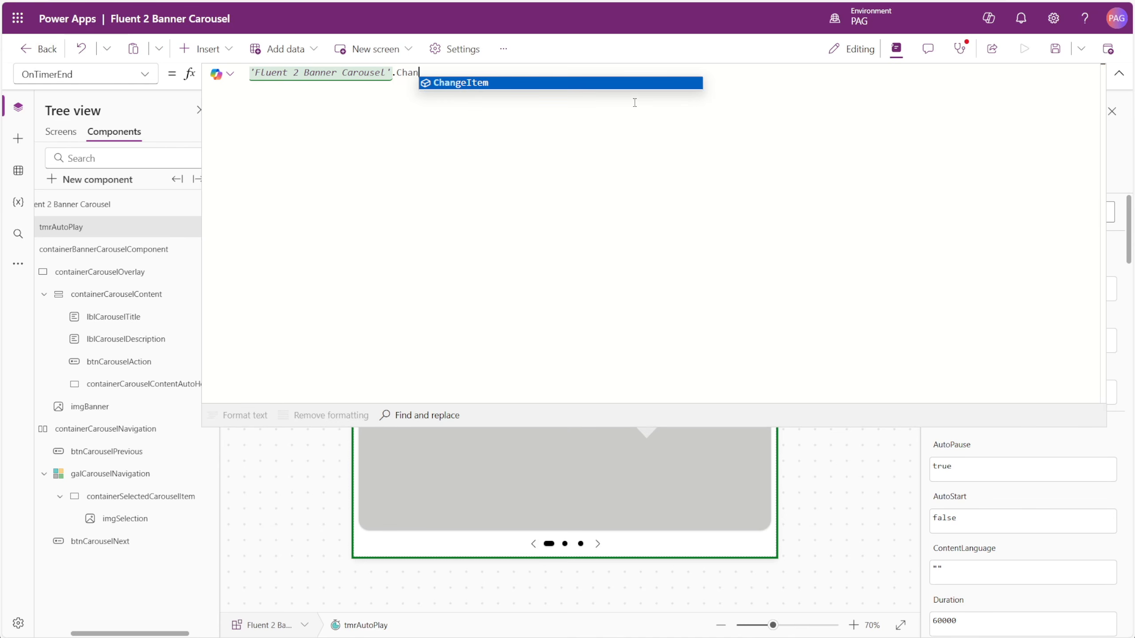
{"action": "type", "text": "geItem(\"Next"}
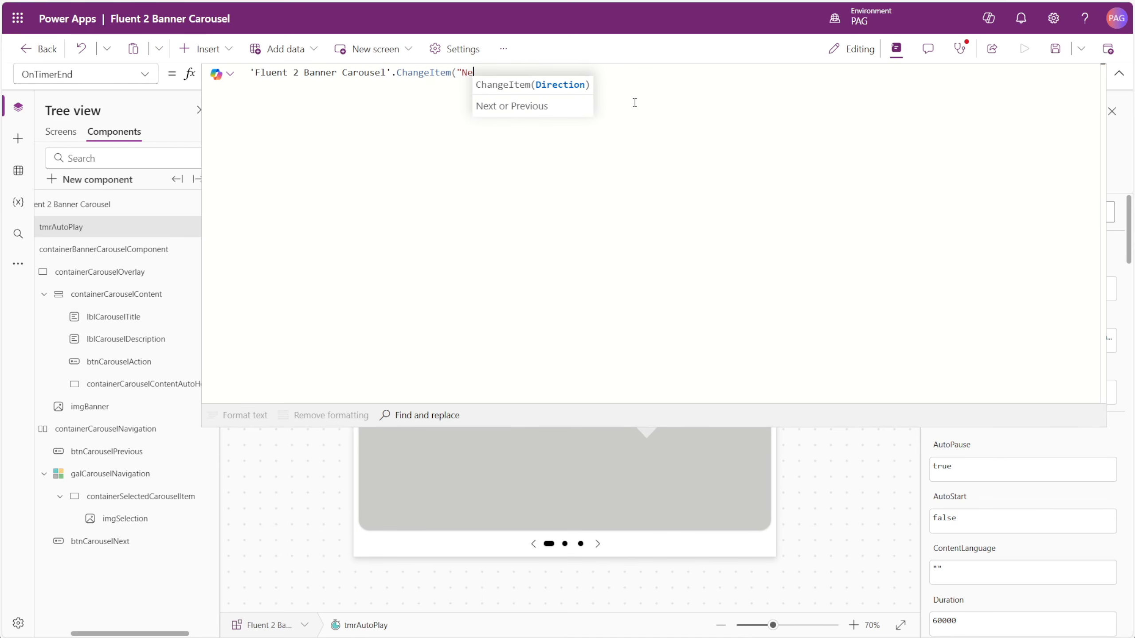
{"action": "type", "text": "\")"}
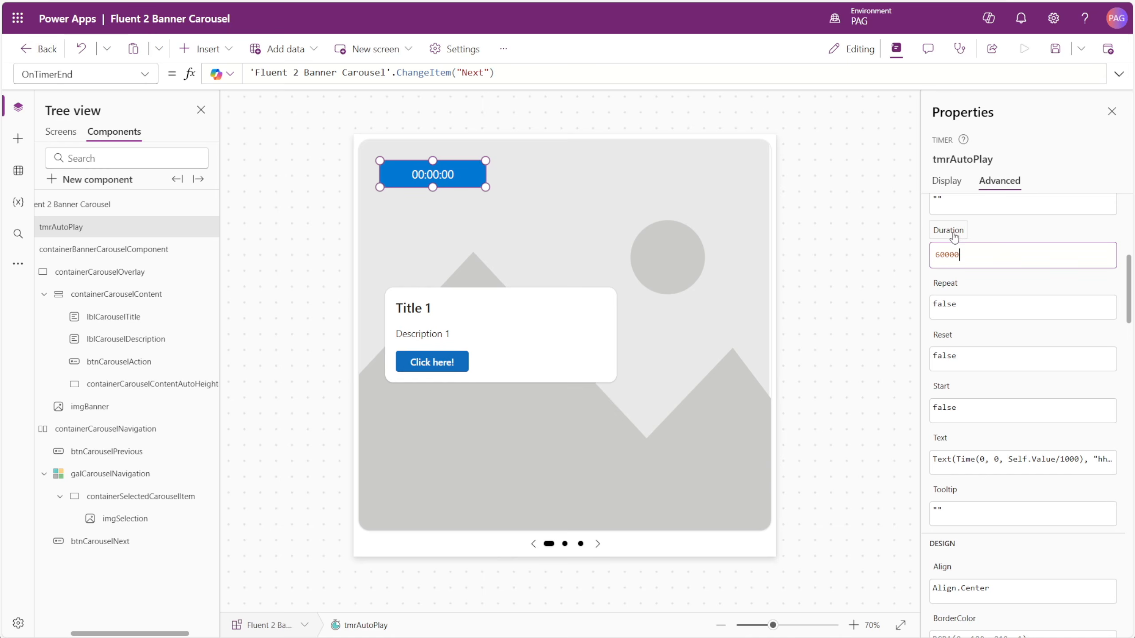
Set tmrAutoPlay's Duration to 5000 and its Repeat to true
{"action": "left_click_drag", "start_coordinate": [946, 255], "coordinate": [930, 259]}
{"action": "type", "text": "5"}
{"action": "left_click", "coordinate": [947, 305]}
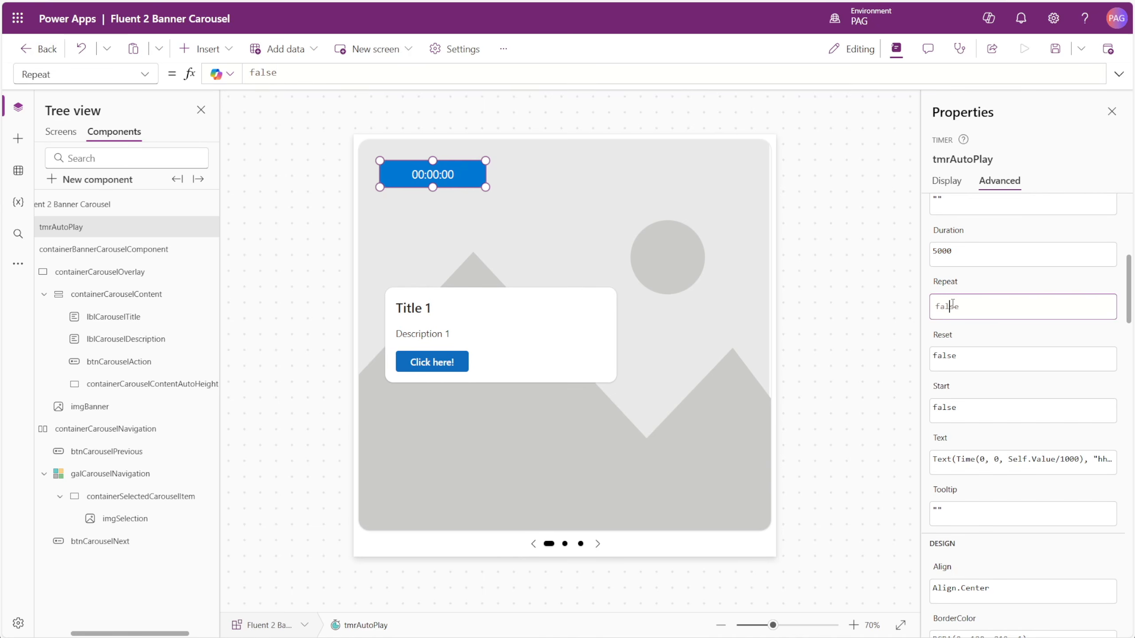
{"action": "double_click", "coordinate": [952, 302]}
{"action": "type", "text": "true"}
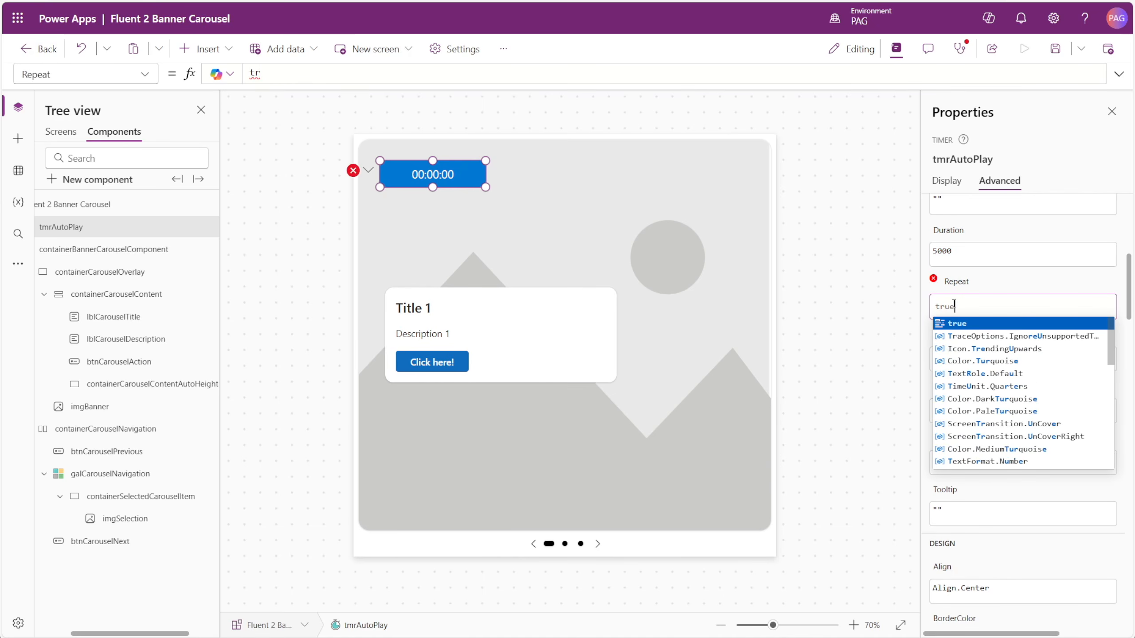
Confirm tmrAutoPlay's Repeat as true and set its Start property to varStartTimer
{"action": "key", "text": "Return"}
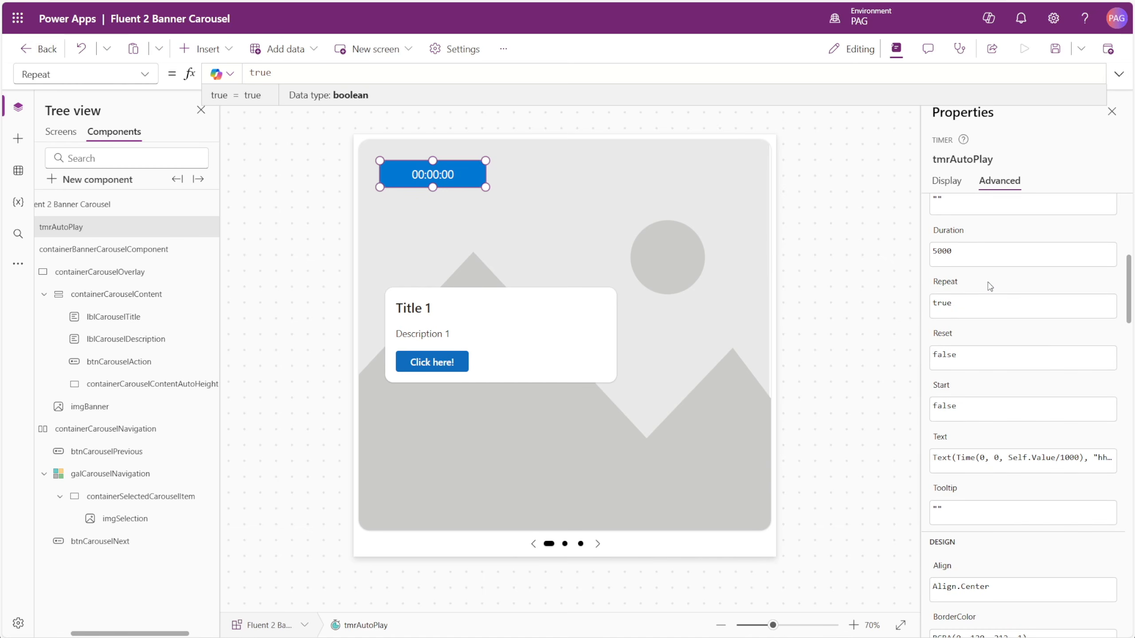
{"action": "left_click", "coordinate": [983, 408]}
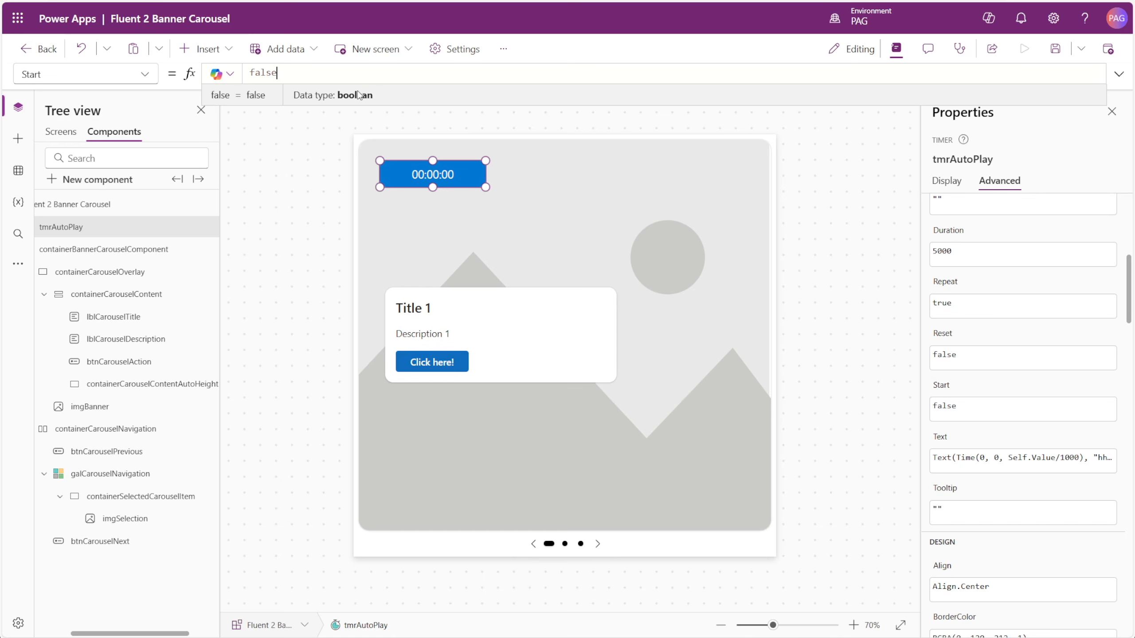
{"action": "left_click_drag", "start_coordinate": [329, 72], "coordinate": [232, 71]}
{"action": "type", "text": "var"}
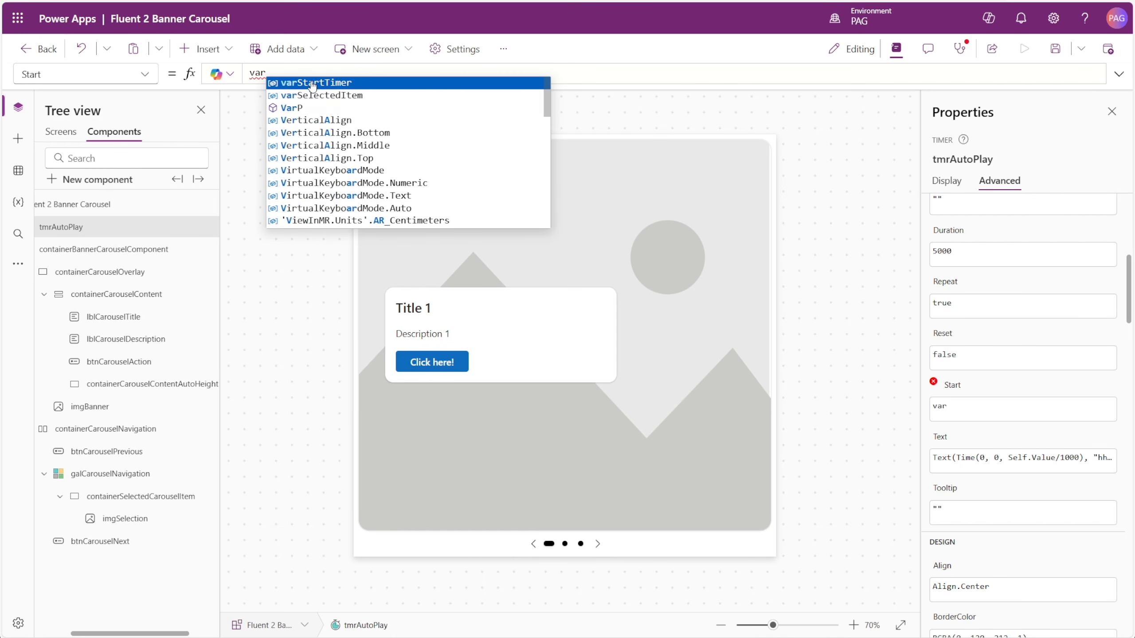
{"action": "left_click", "coordinate": [323, 80]}
Set tmrAutoPlay's AutoStart to true and look over its AutoPause setting
{"action": "left_click", "coordinate": [990, 343]}
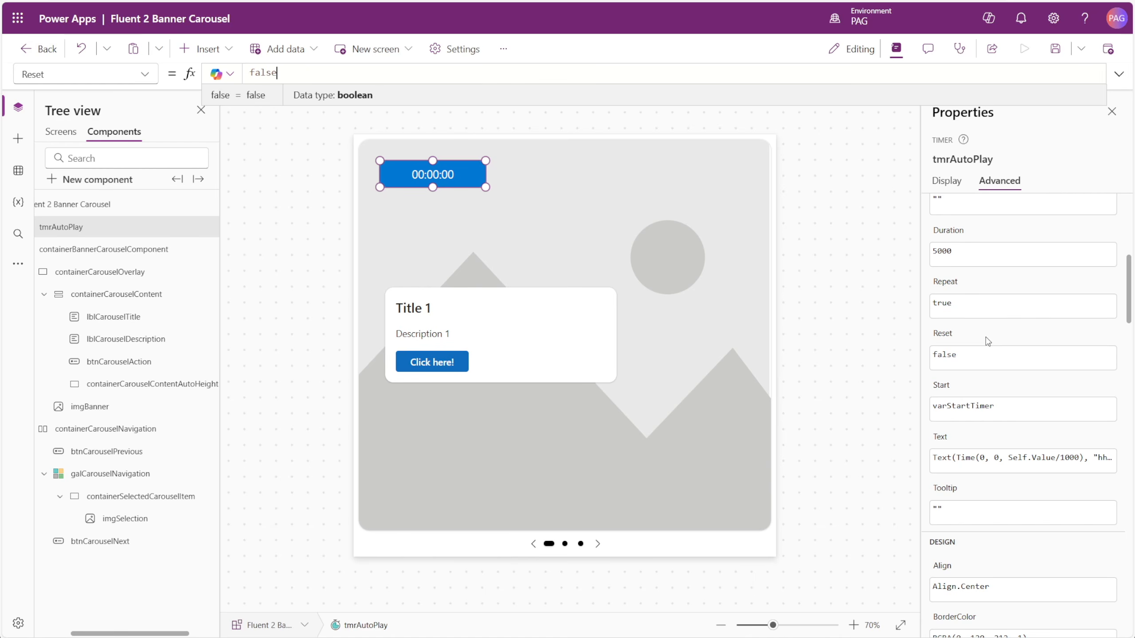
{"action": "scroll", "coordinate": [988, 342], "scroll_direction": "up", "scroll_amount": 5}
{"action": "left_click", "coordinate": [950, 363]}
{"action": "double_click", "coordinate": [950, 364]}
{"action": "type", "text": "true"}
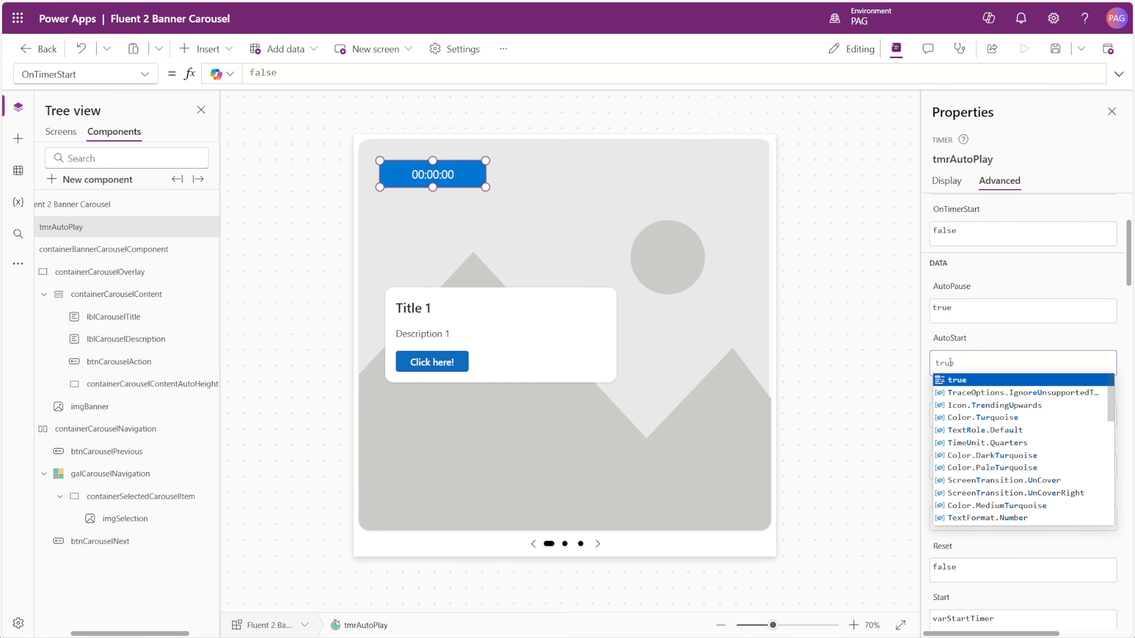
{"action": "left_click", "coordinate": [990, 286]}
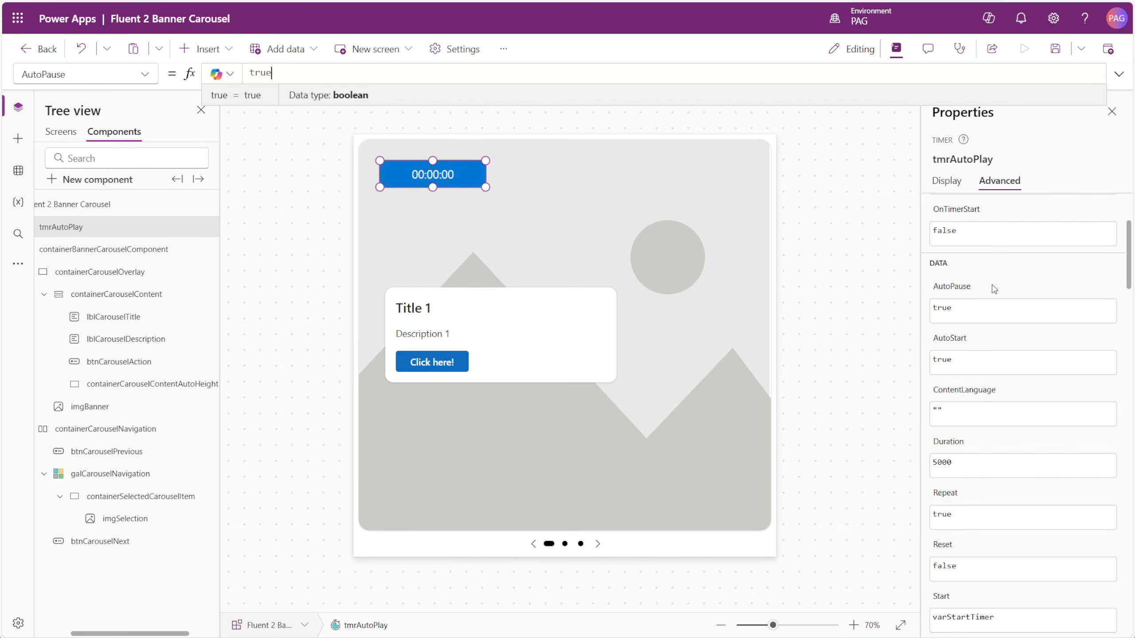
{"action": "scroll", "coordinate": [977, 312], "scroll_direction": "up", "scroll_amount": 2}
{"action": "left_click", "coordinate": [958, 184]}
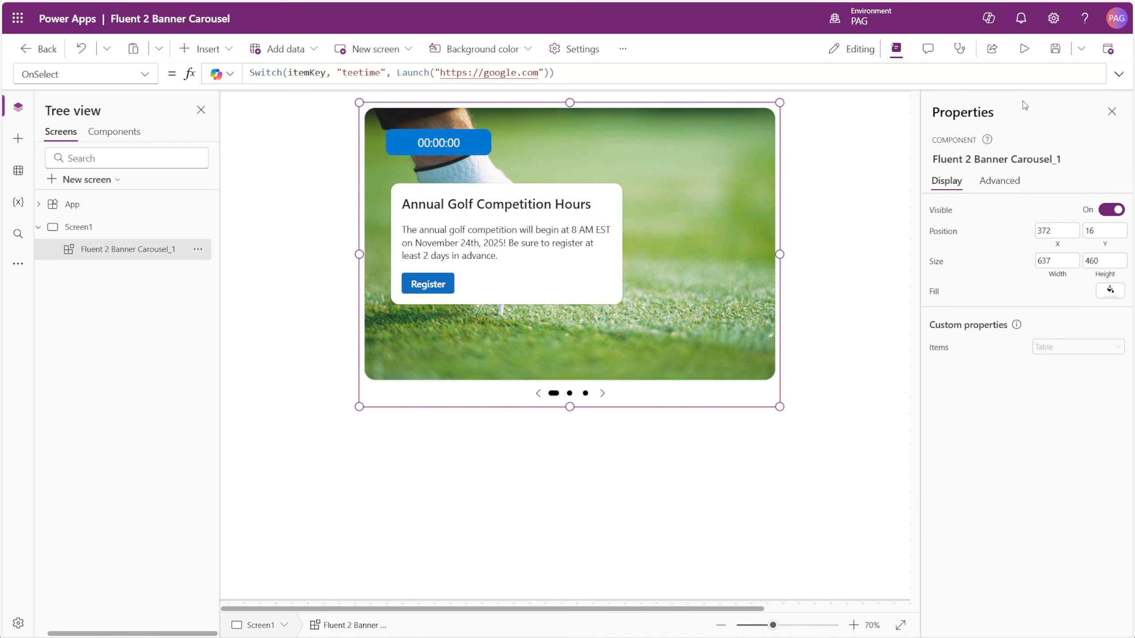
Preview Screen1 to test autoplay, switching banners manually with the next arrow and the first navigation dot, and exit the preview
{"action": "left_click", "coordinate": [1024, 49]}
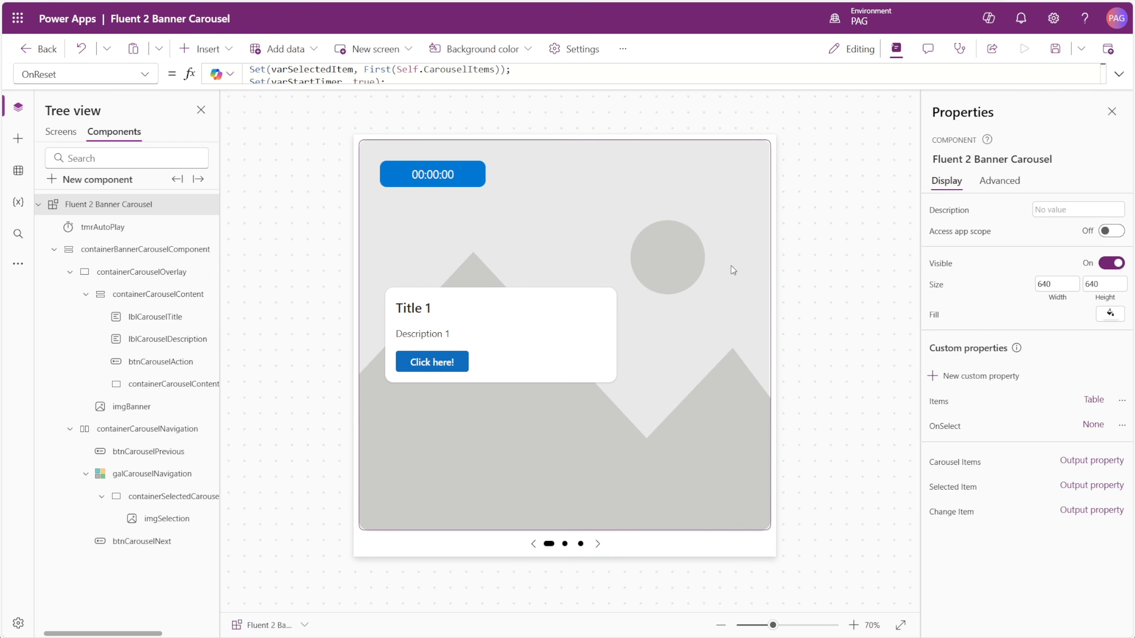
{"action": "left_click", "coordinate": [68, 138]}
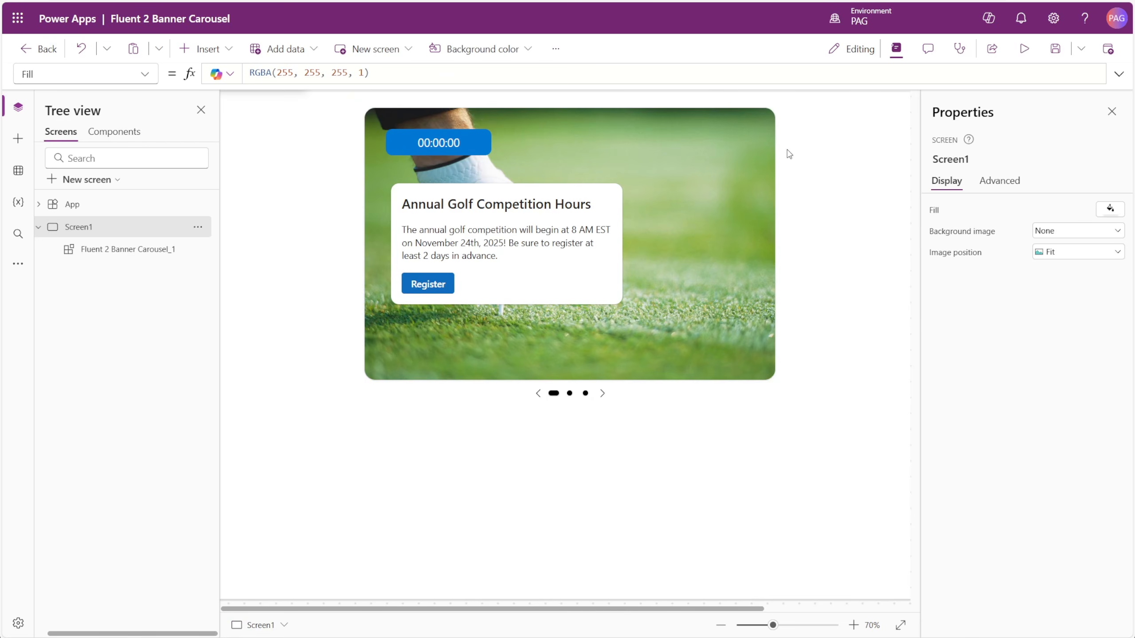
{"action": "left_click", "coordinate": [1024, 48]}
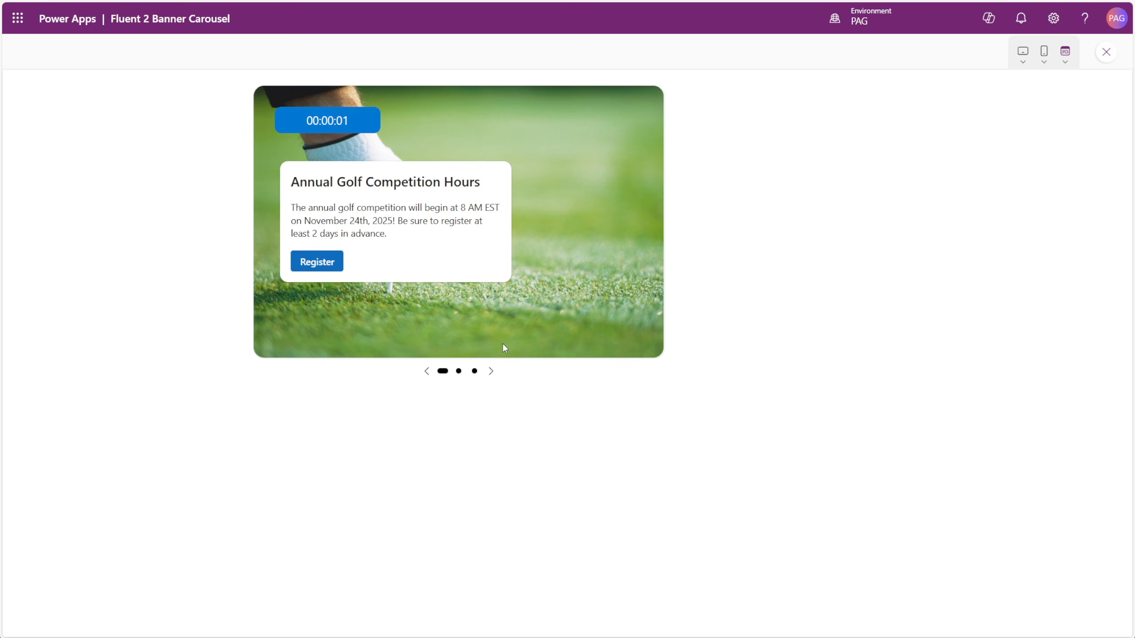
{"action": "left_click", "coordinate": [491, 371]}
{"action": "left_click", "coordinate": [491, 371]}
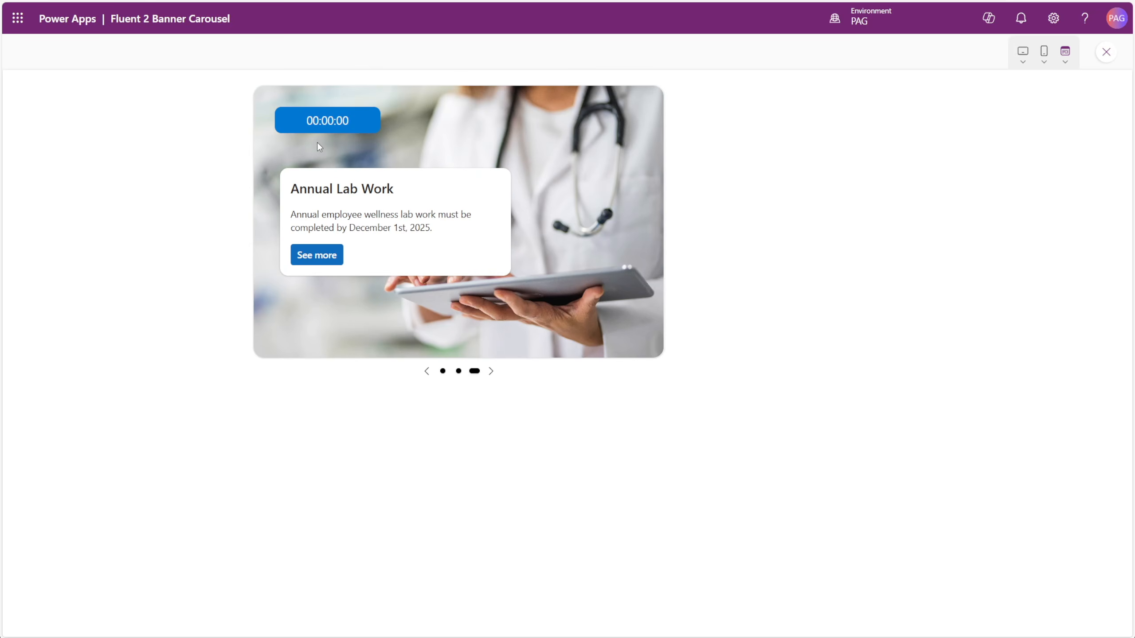
{"action": "left_click", "coordinate": [443, 371]}
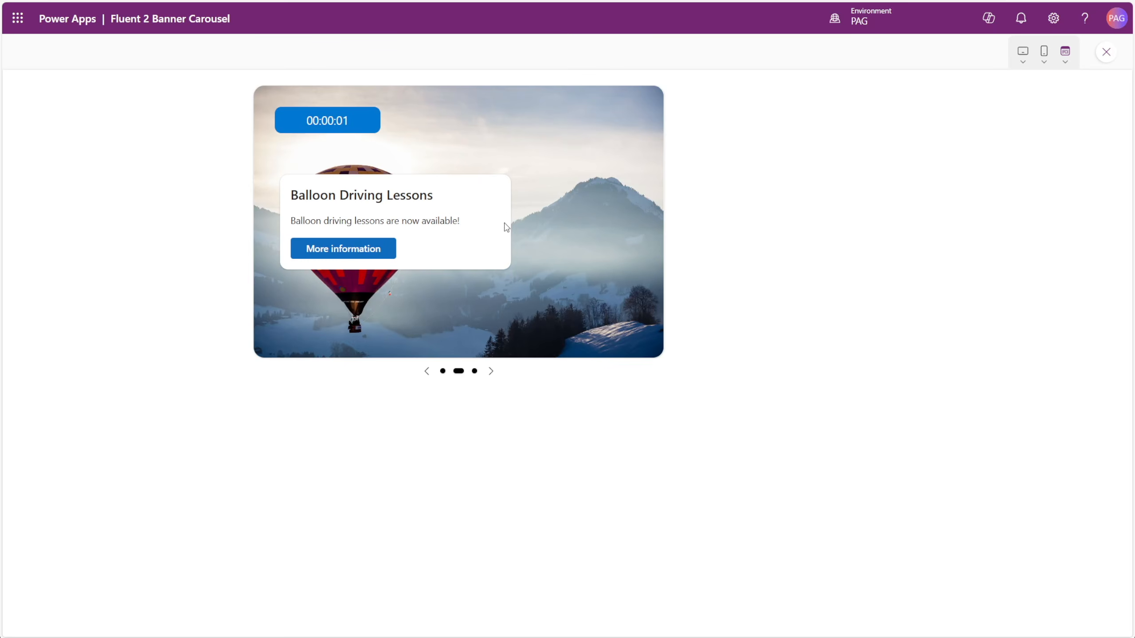
{"action": "left_click", "coordinate": [1106, 51]}
In the component, add a second line to btnCarouselPrevious's OnSelect formula: Set(varStartTimer, false);
{"action": "left_click", "coordinate": [101, 131]}
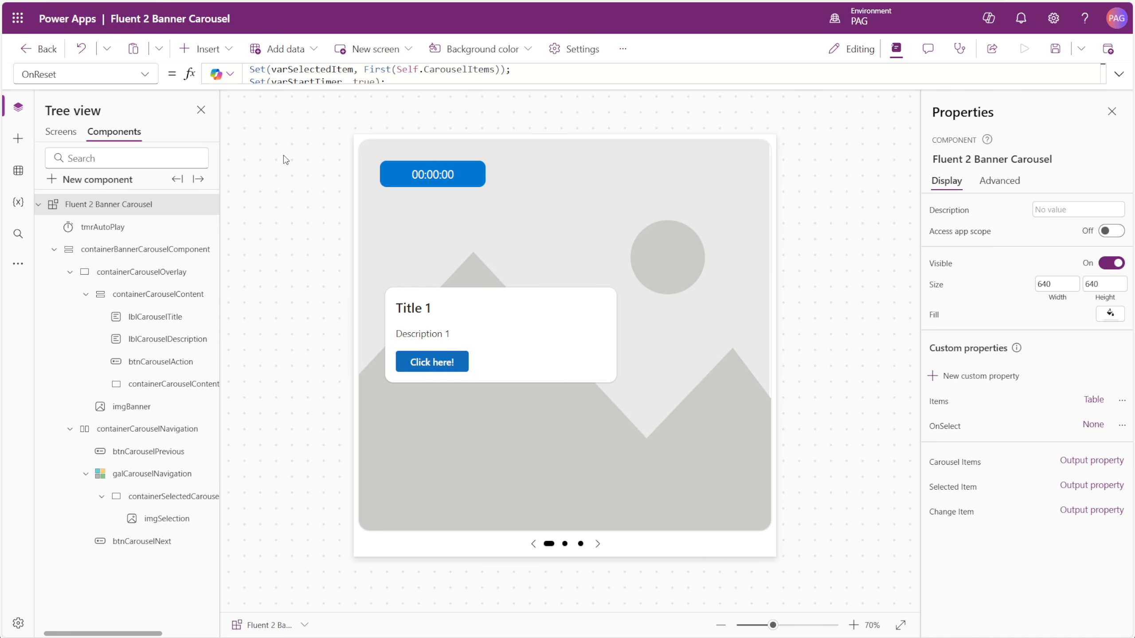
{"action": "left_click", "coordinate": [535, 544]}
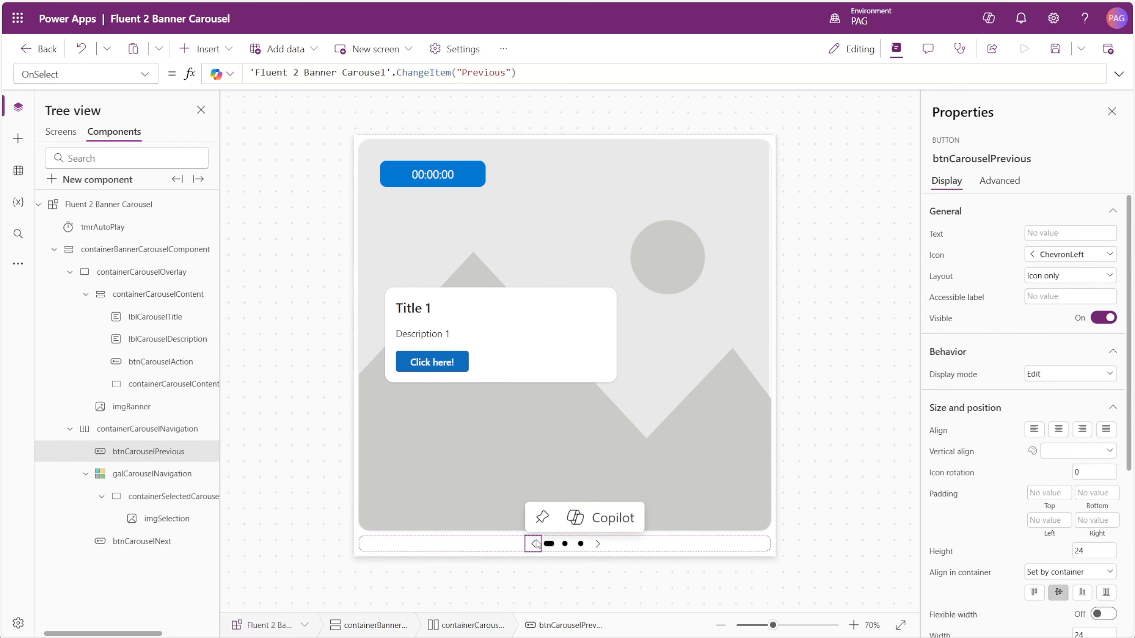
{"action": "left_click", "coordinate": [998, 181]}
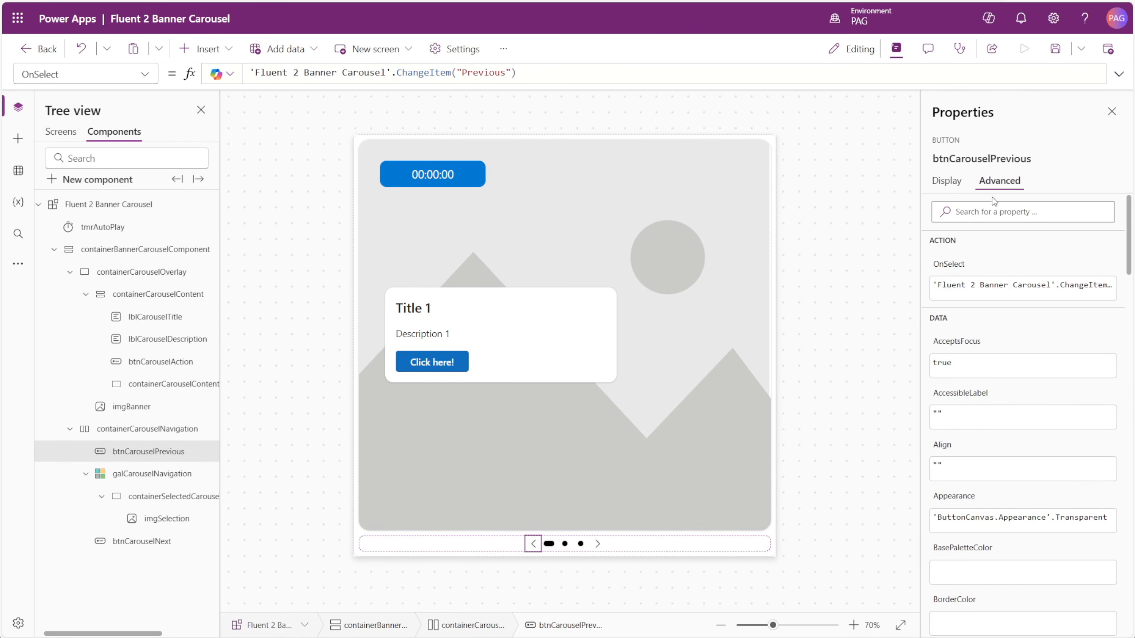
{"action": "left_click", "coordinate": [1119, 74]}
{"action": "type", "text": "; "}
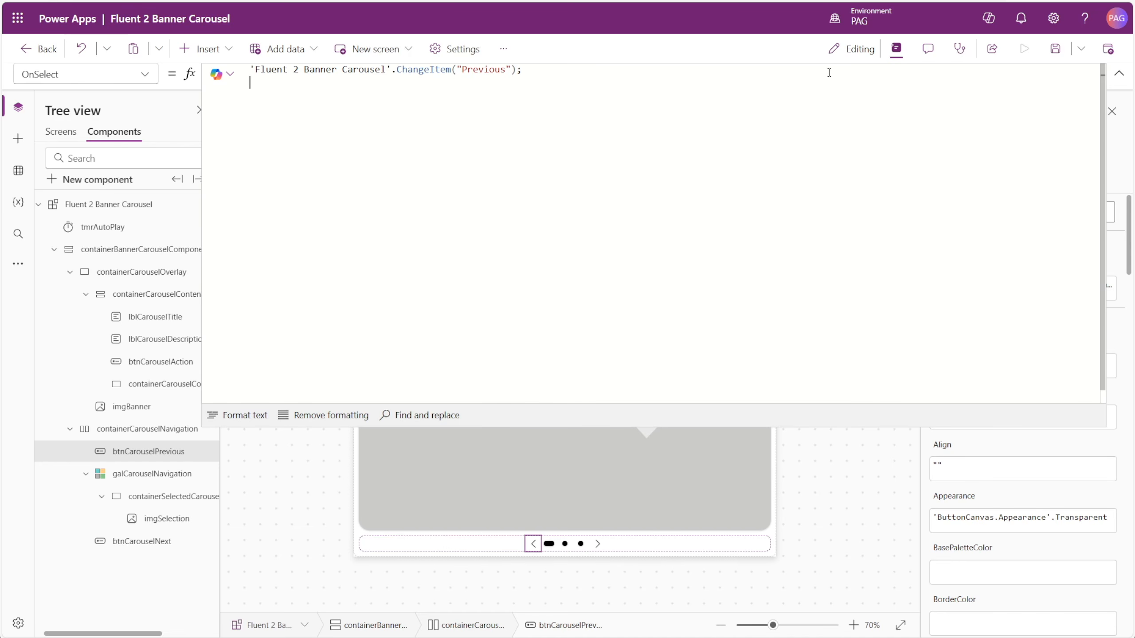
{"action": "type", "text": "Set"}
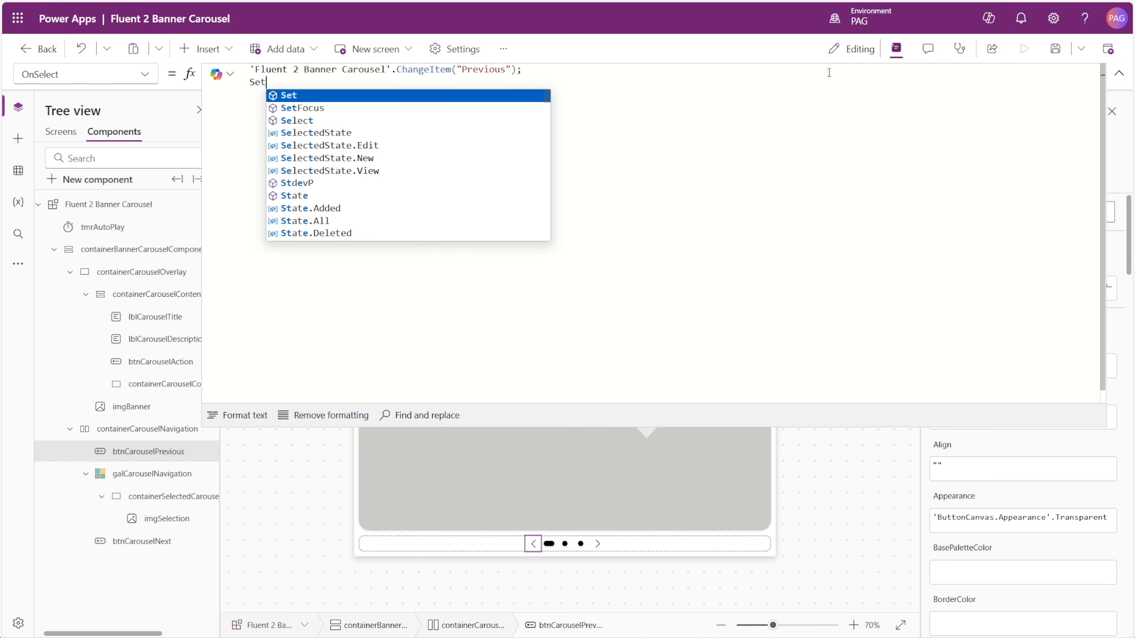
{"action": "type", "text": "(varSt"}
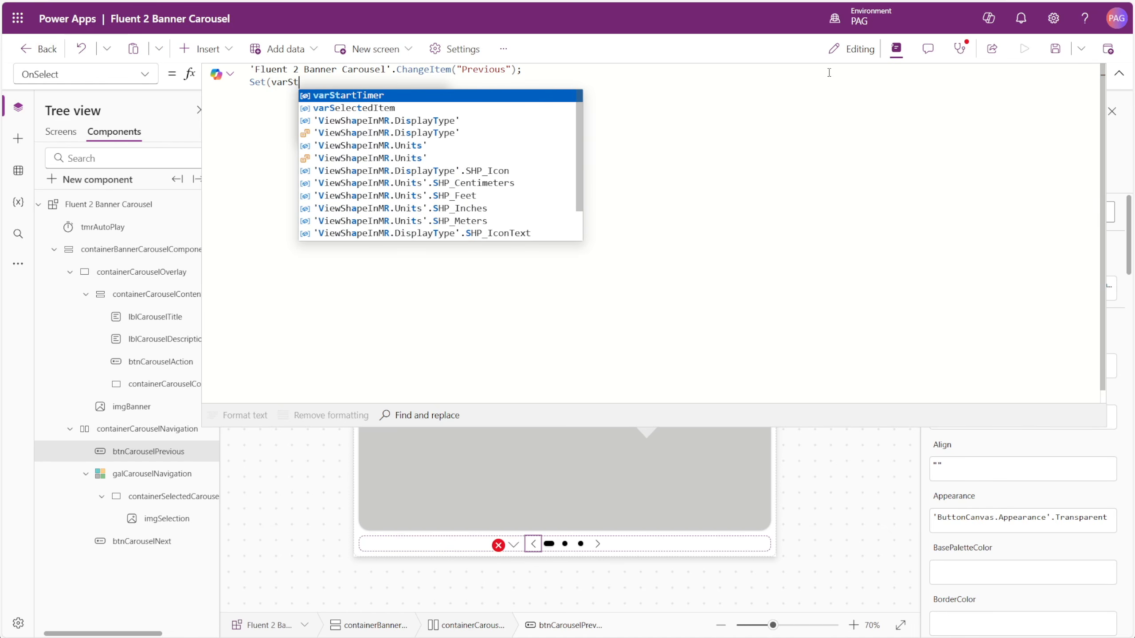
{"action": "type", "text": "artTimer, false);"}
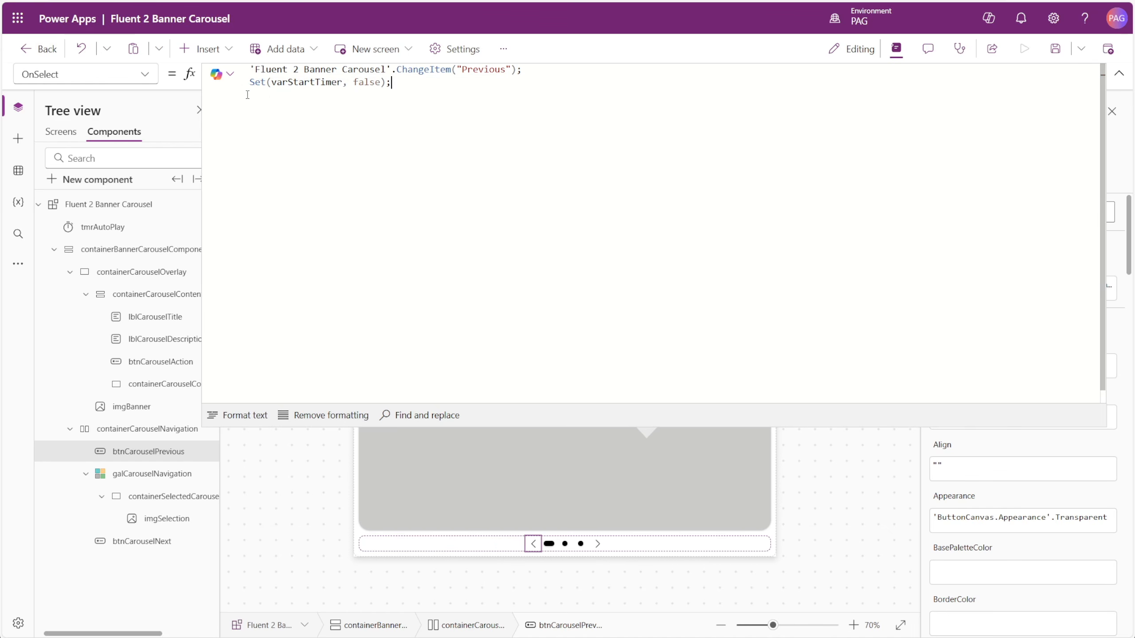
Copy the Set(varStartTimer, false); line and add it as a second line in imgSelection's OnSelect formula
{"action": "key", "text": "shift+Home"}
{"action": "key", "text": "ctrl+c"}
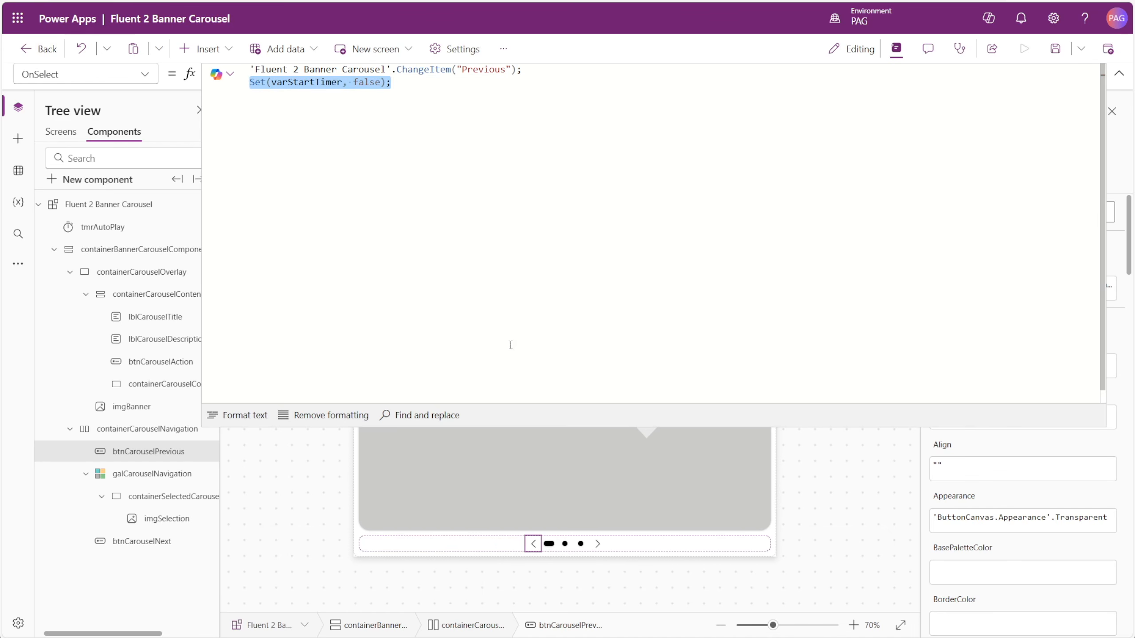
{"action": "left_click", "coordinate": [188, 518]}
{"action": "left_click", "coordinate": [459, 193]}
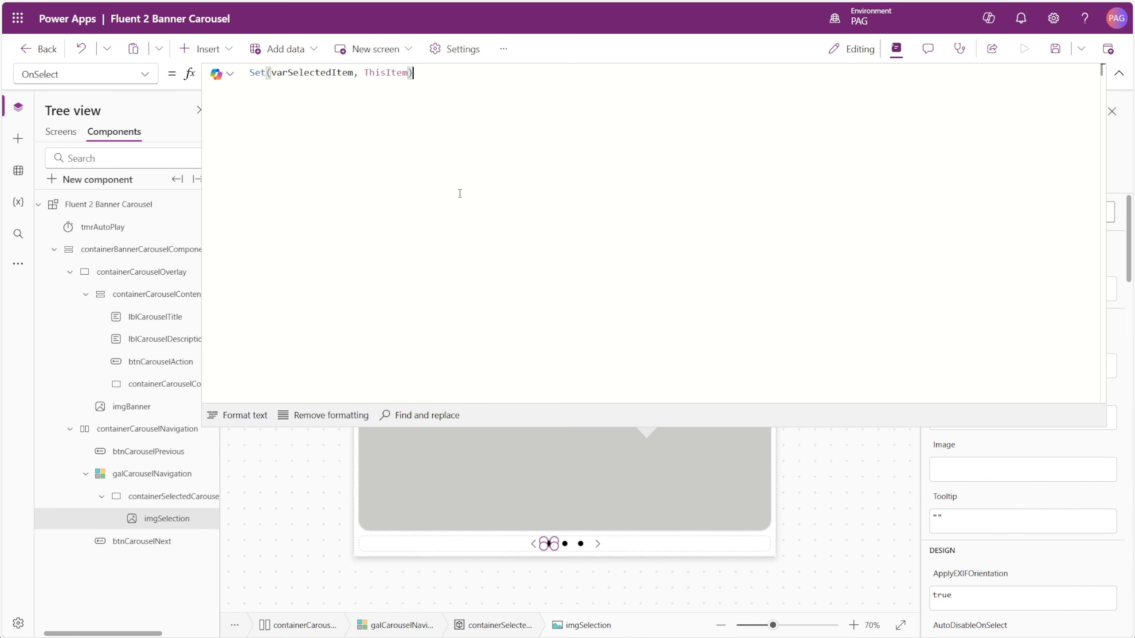
{"action": "type", "text": ";"}
{"action": "key", "text": "shift+Return"}
{"action": "key", "text": "ctrl+v"}
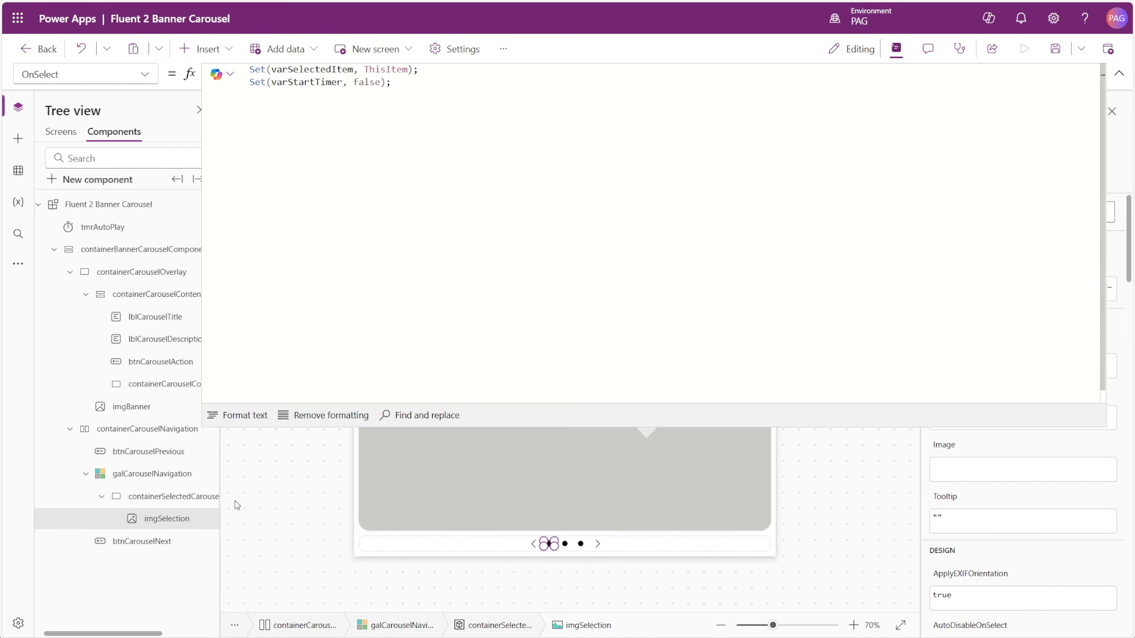
Append the copied Set(varStartTimer, false); line to btnCarouselNext's OnSelect formula after the ChangeItem("Next") call
{"action": "left_click", "coordinate": [153, 541]}
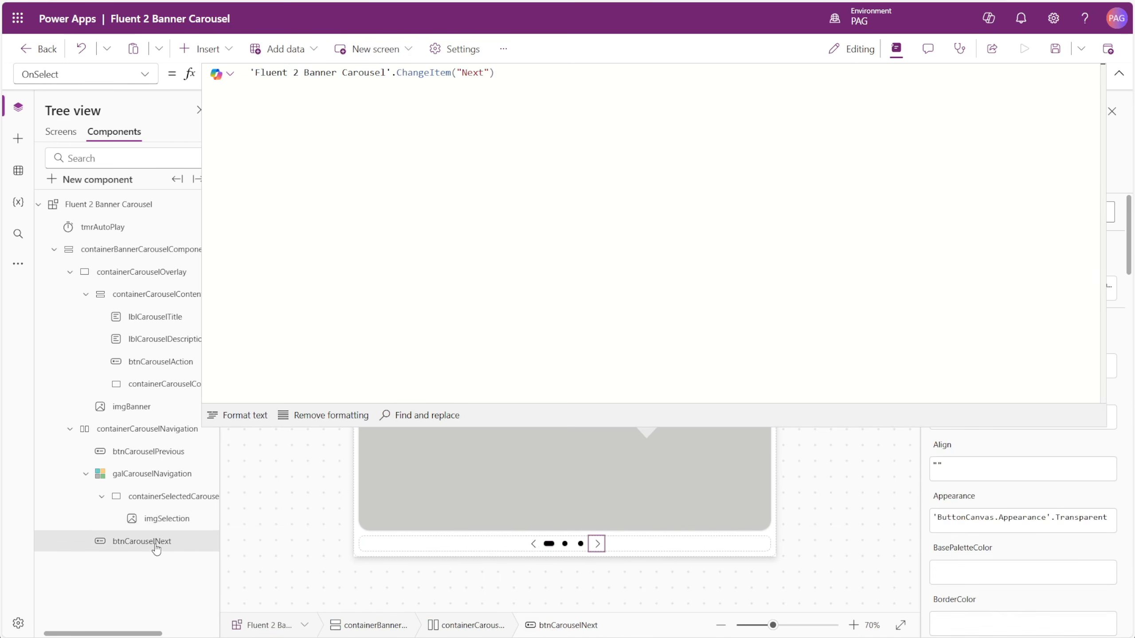
{"action": "left_click", "coordinate": [501, 94]}
{"action": "type", "text": ";"}
{"action": "key", "text": "shift+Return"}
{"action": "key", "text": "ctrl+v"}
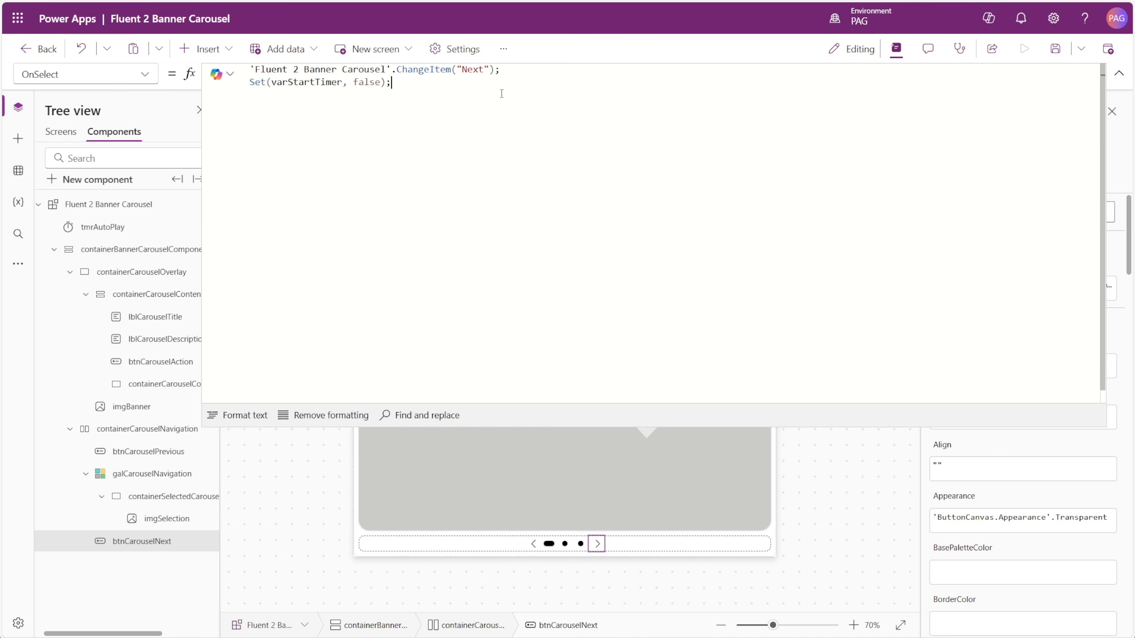
Append the copied Set(varStartTimer, false); line to btnCarouselAction's OnSelect formula
{"action": "left_click", "coordinate": [438, 361]}
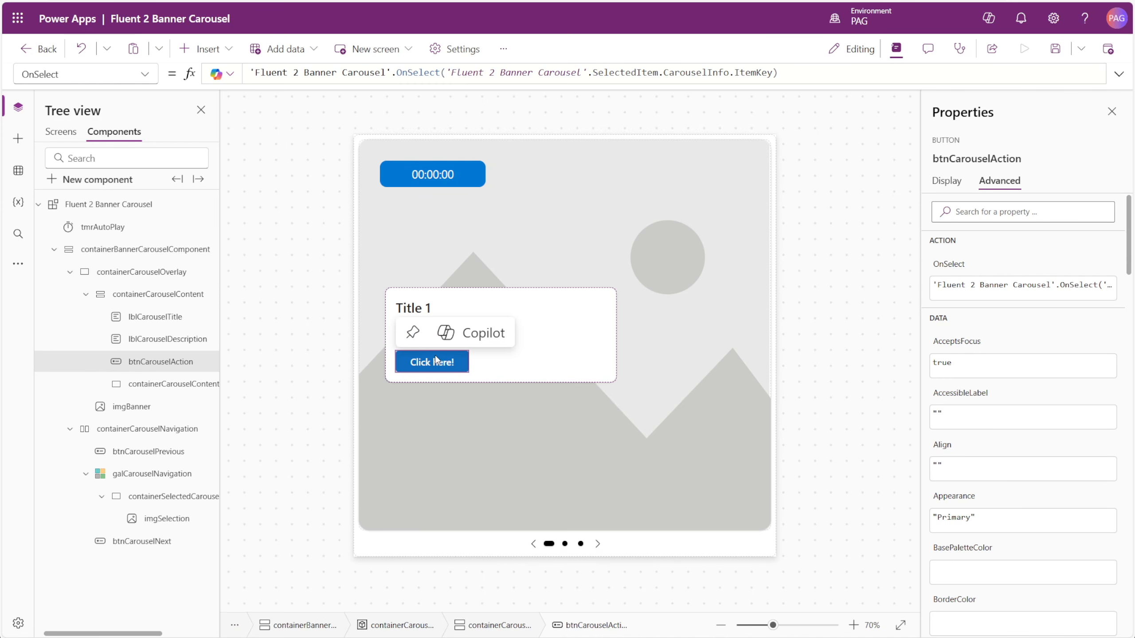
{"action": "left_click", "coordinate": [820, 71]}
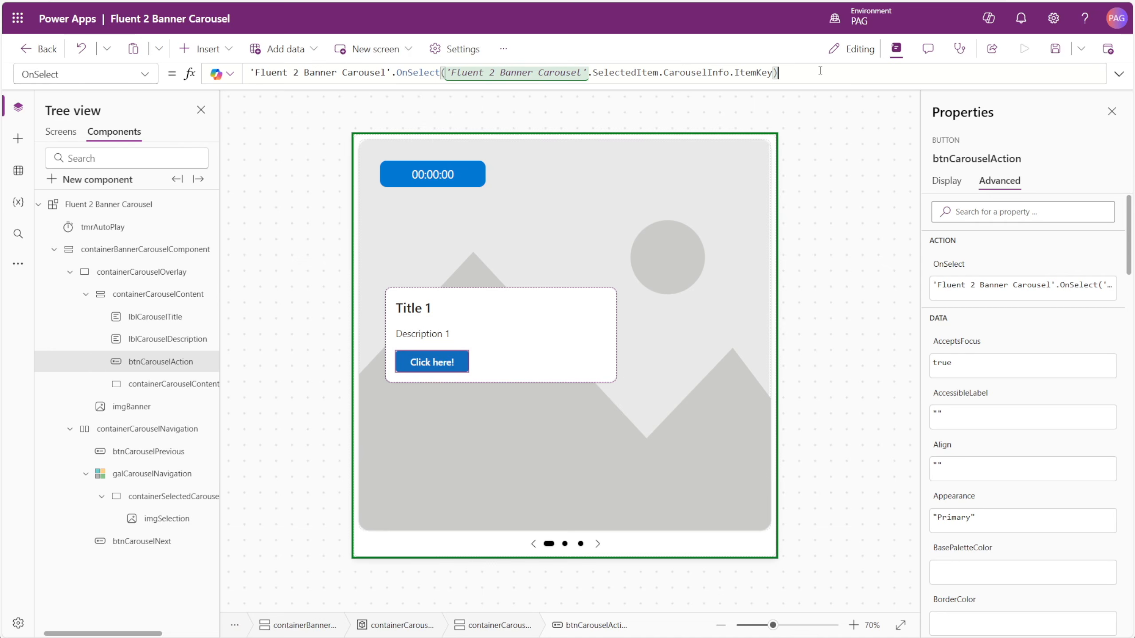
{"action": "type", "text": ";"}
{"action": "key", "text": "shift+Return"}
{"action": "key", "text": "ctrl+v"}
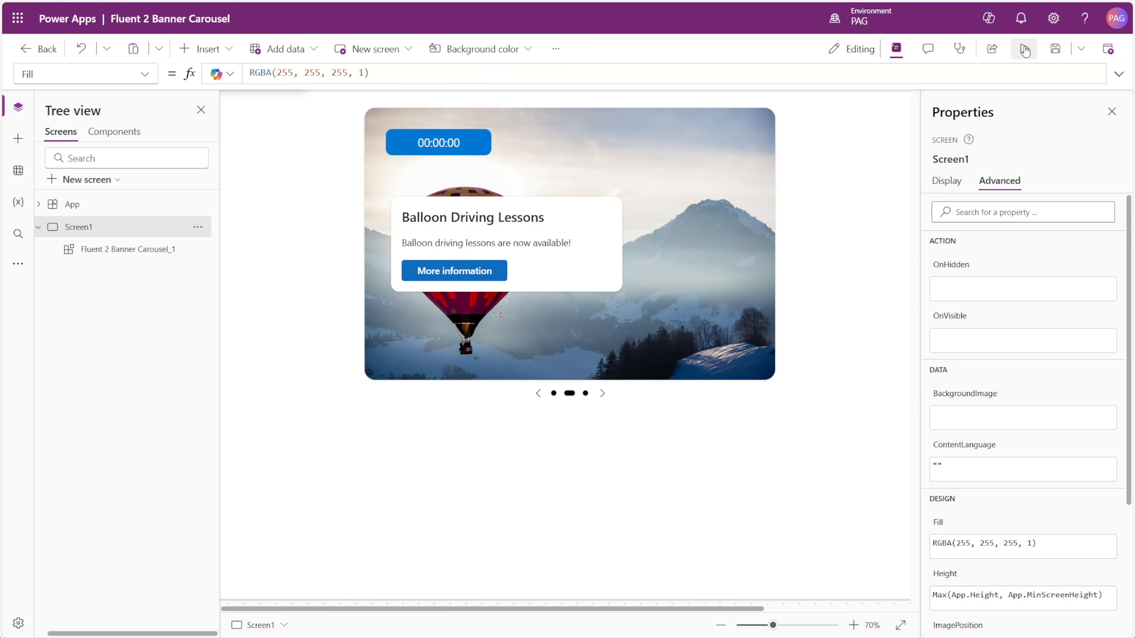
Preview Screen1 to check how the timer behaves when advancing manually to the next banner, and exit the preview
{"action": "left_click", "coordinate": [1024, 48]}
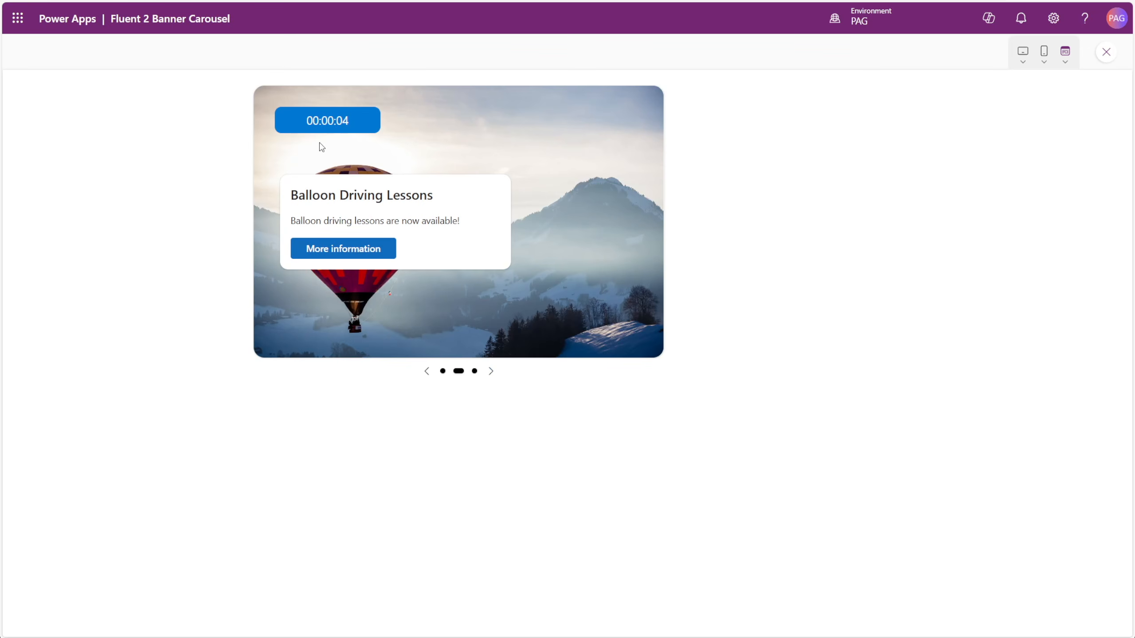
{"action": "left_click", "coordinate": [492, 372]}
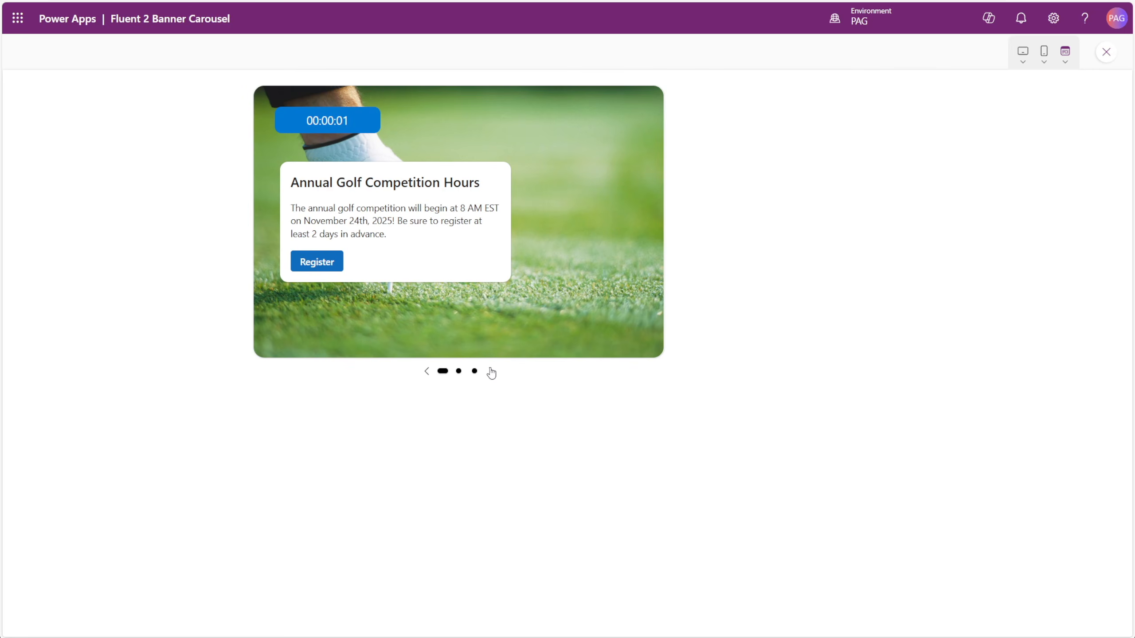
{"action": "left_click", "coordinate": [491, 371]}
{"action": "left_click", "coordinate": [1106, 52]}
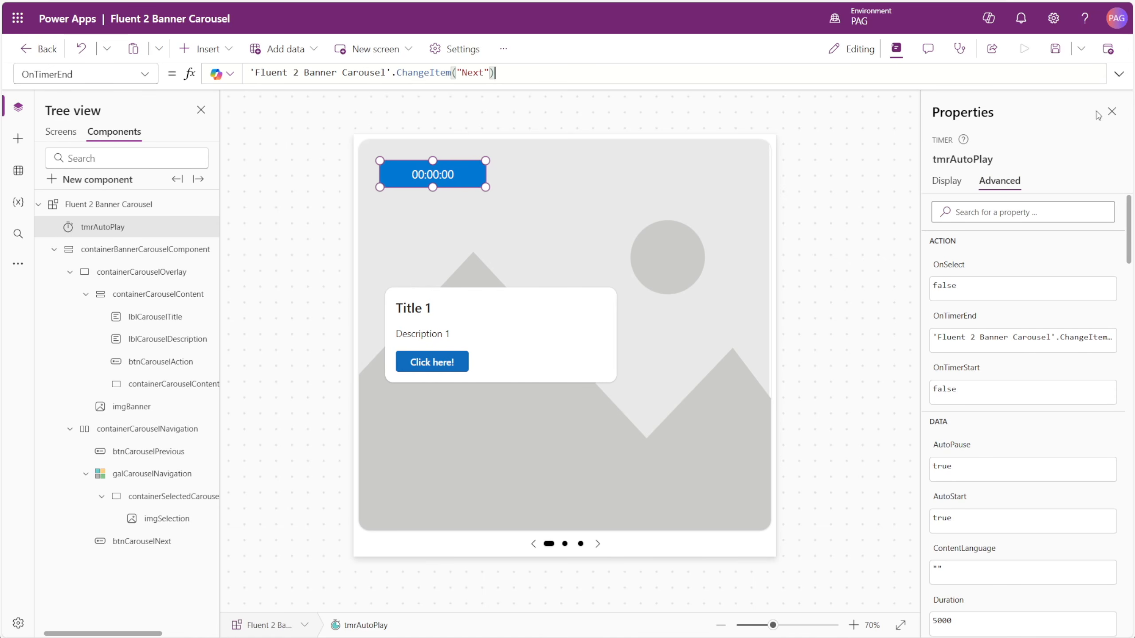
Add a second line to tmrAutoPlay's OnTimerEnd formula: Set(varStartTimer, true);
{"action": "left_click", "coordinate": [1119, 73]}
{"action": "key", "text": "Return"}
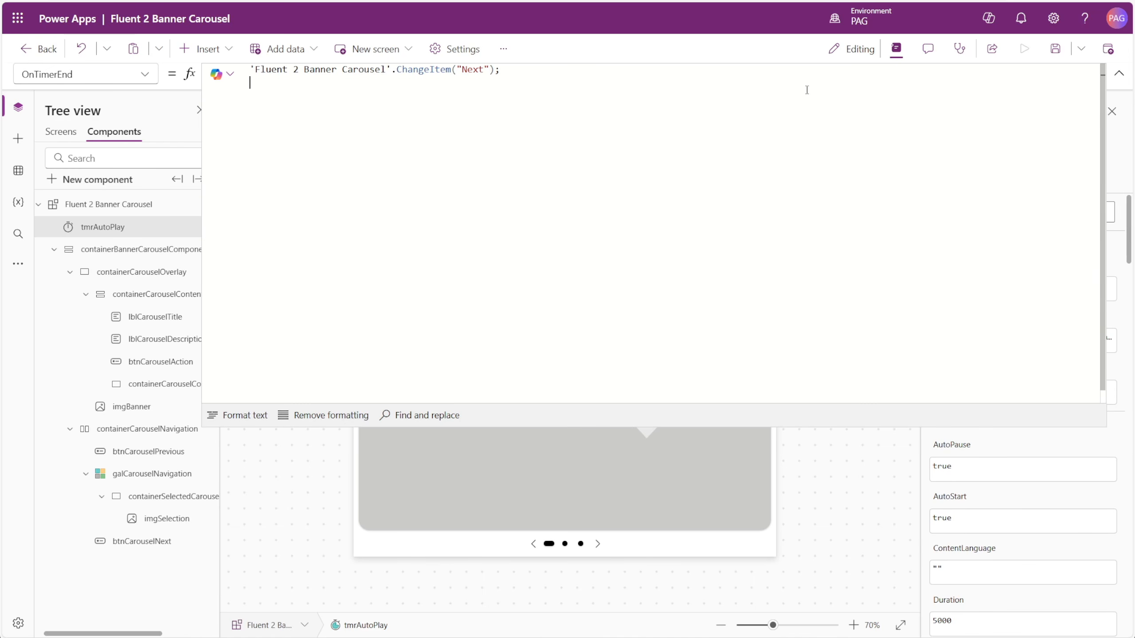
{"action": "key", "text": "ctrl+v"}
{"action": "double_click", "coordinate": [366, 82]}
{"action": "type", "text": "tryu"}
{"action": "key", "text": "BackSpace"}
{"action": "key", "text": "BackSpace"}
{"action": "type", "text": "ue"}
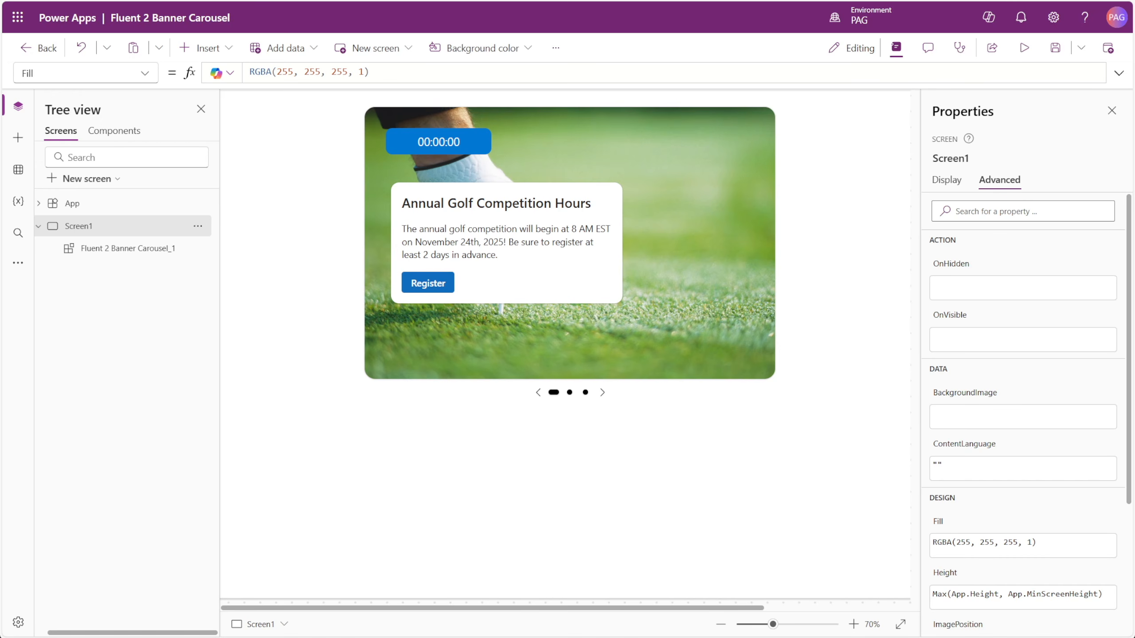
Preview Screen1 again to watch the timer during autoplay and after manually advancing a banner, and exit the preview
{"action": "key", "text": "F5"}
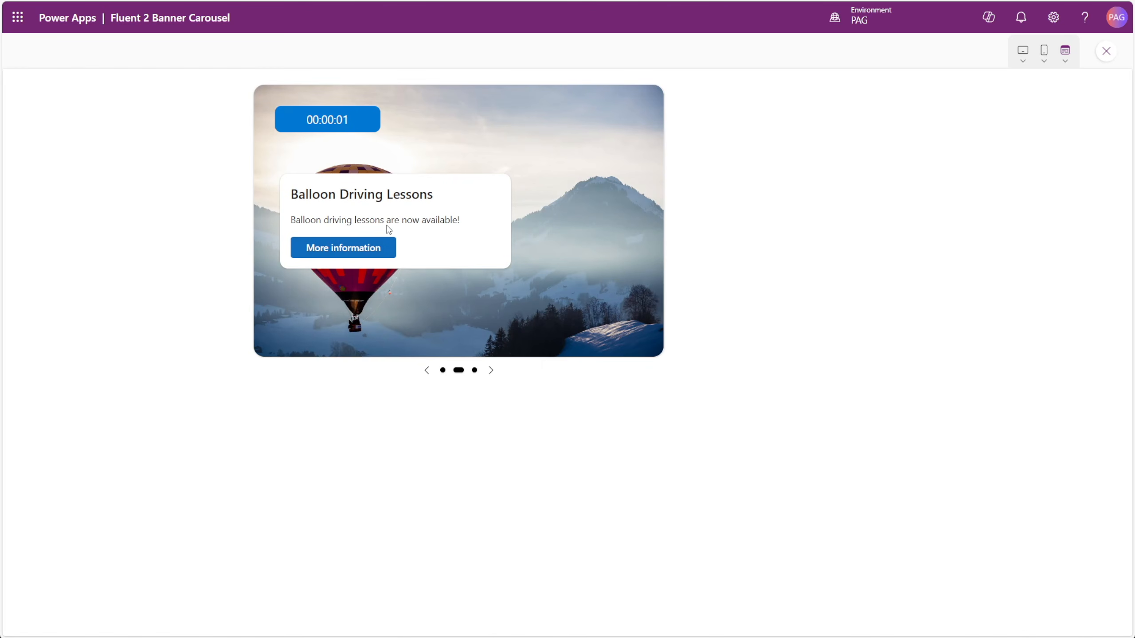
{"action": "left_click", "coordinate": [491, 371]}
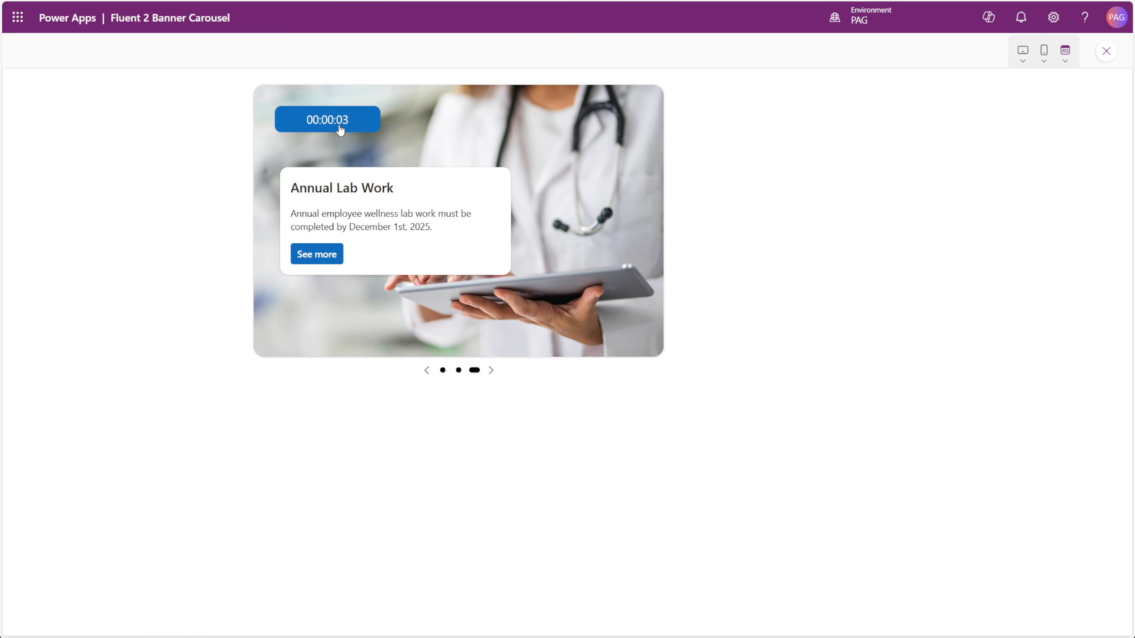
{"action": "left_click", "coordinate": [1106, 52]}
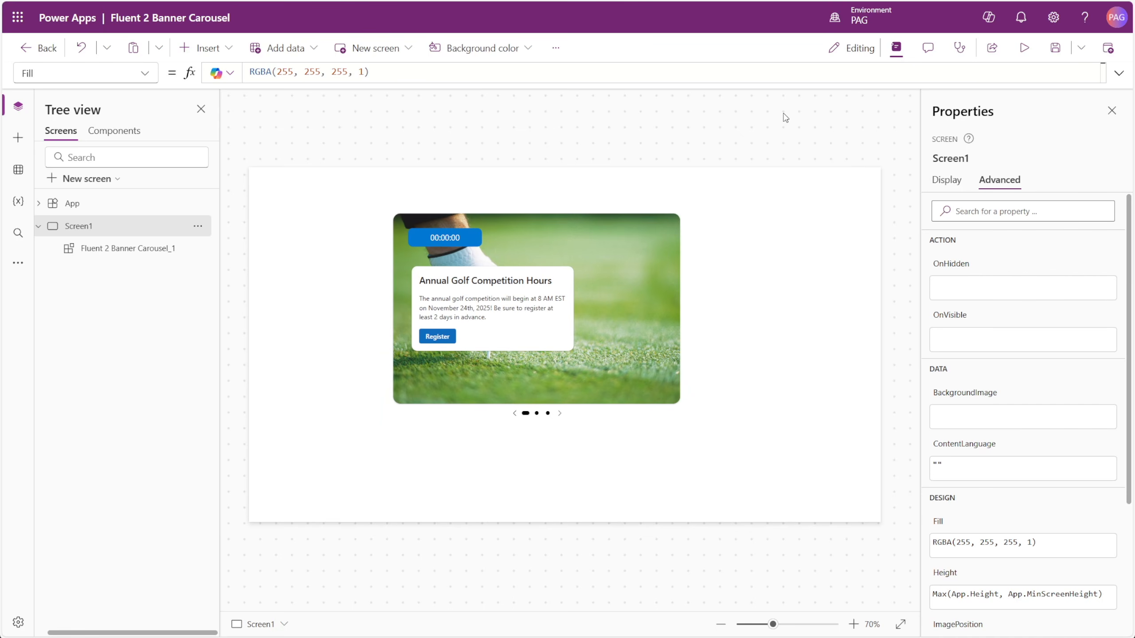
Preview Screen1, let the carousel autoplay, manually advance to the next banner to check the timer, and exit the preview
{"action": "left_click", "coordinate": [1025, 48]}
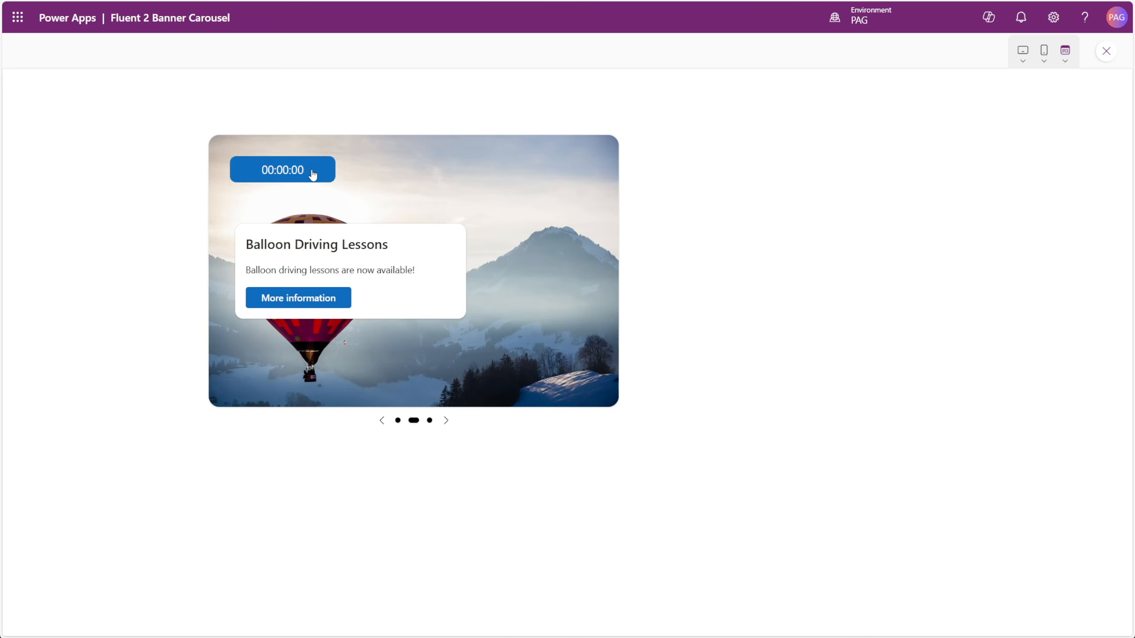
{"action": "left_click", "coordinate": [445, 421]}
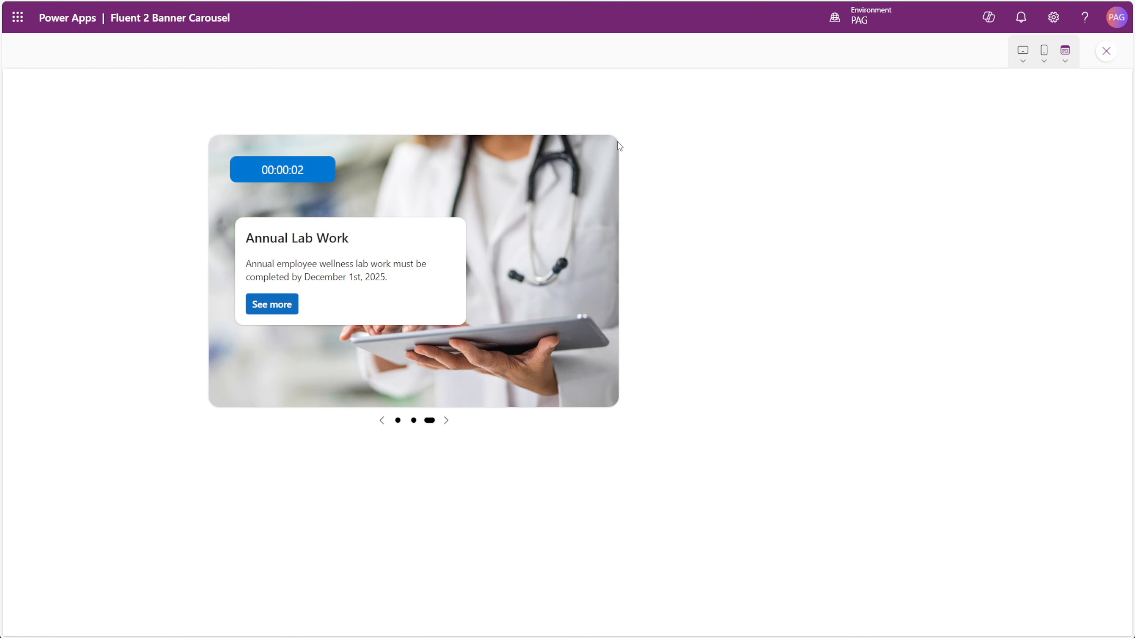
{"action": "left_click", "coordinate": [1106, 51]}
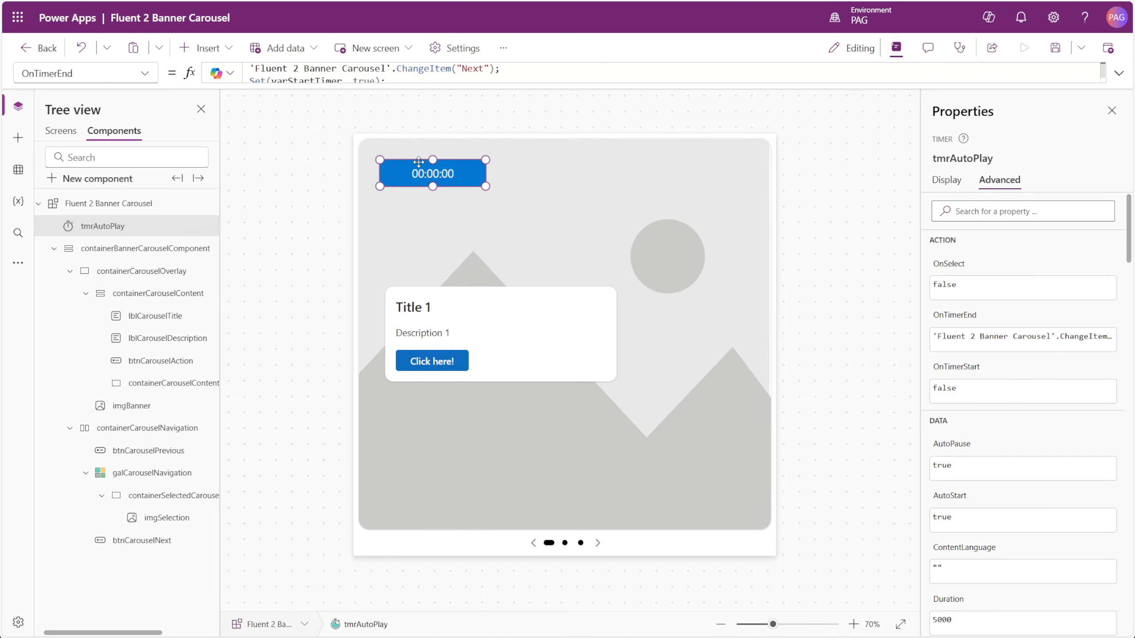
Hide the tmrAutoPlay timer inside the Fluent 2 Banner Carousel component
{"action": "left_click", "coordinate": [946, 180]}
{"action": "left_click", "coordinate": [1093, 348]}
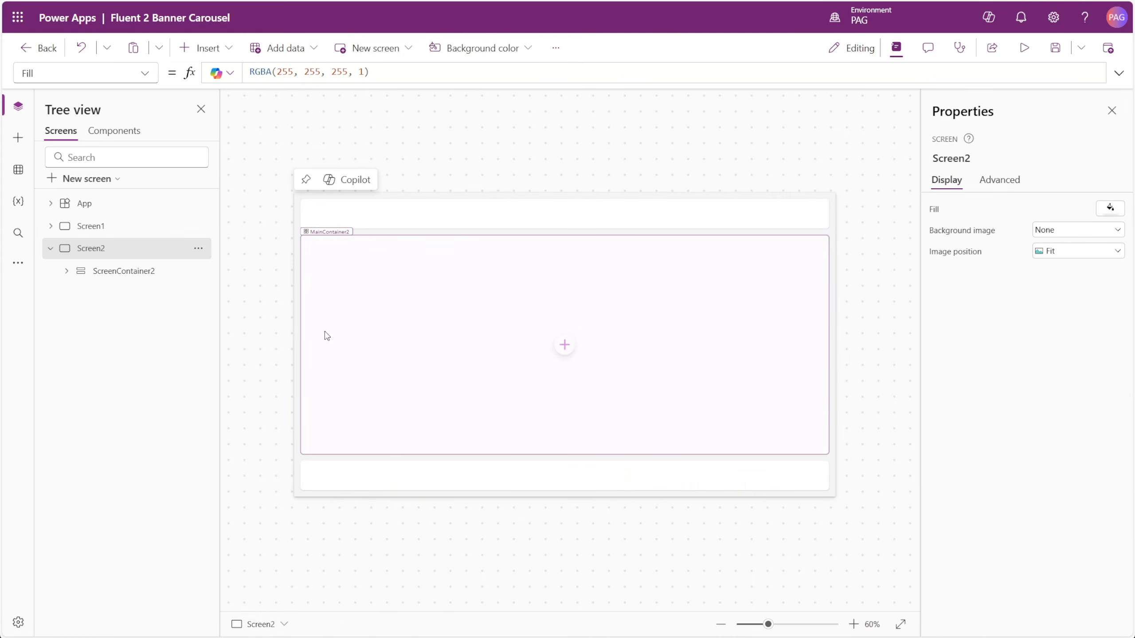
Add the SharePoint list Tips & Tricks to the app as a data source
{"action": "left_click", "coordinate": [20, 174]}
{"action": "left_click", "coordinate": [80, 155]}
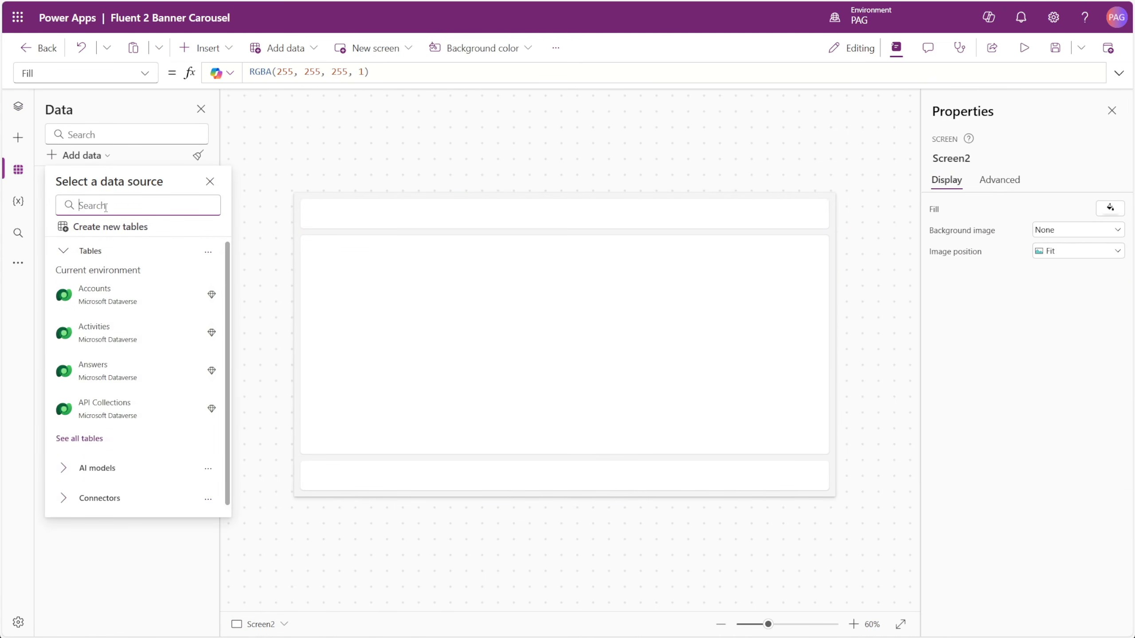
{"action": "type", "text": "share"}
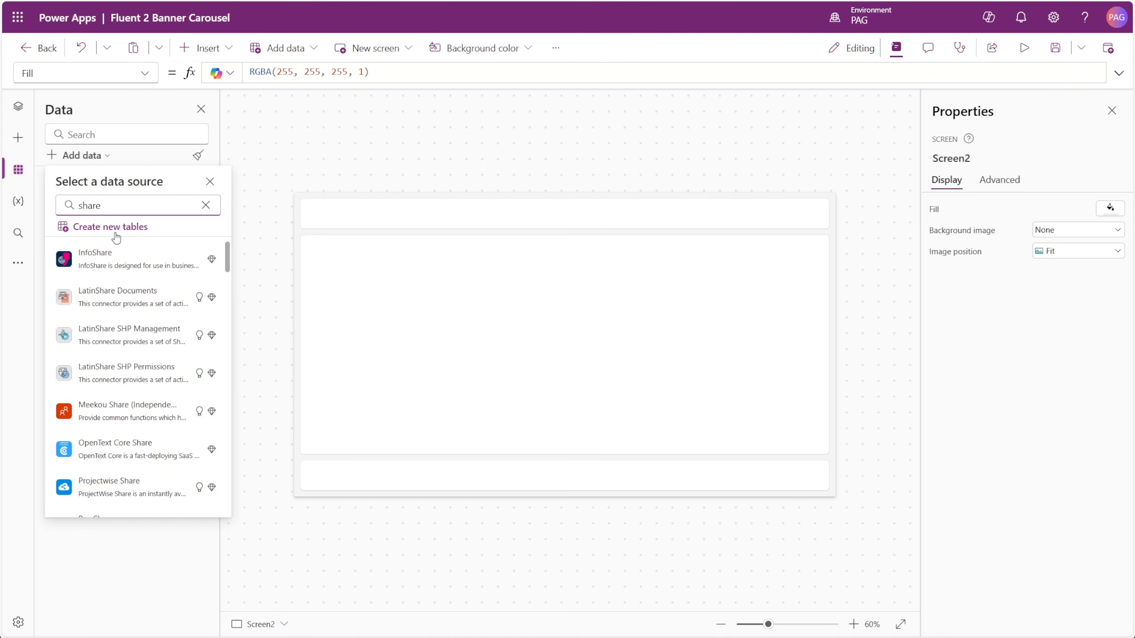
Insert the custom Fluent 2 Banner Carousel component into MainContainer2 on Screen2
{"action": "left_click", "coordinate": [565, 356]}
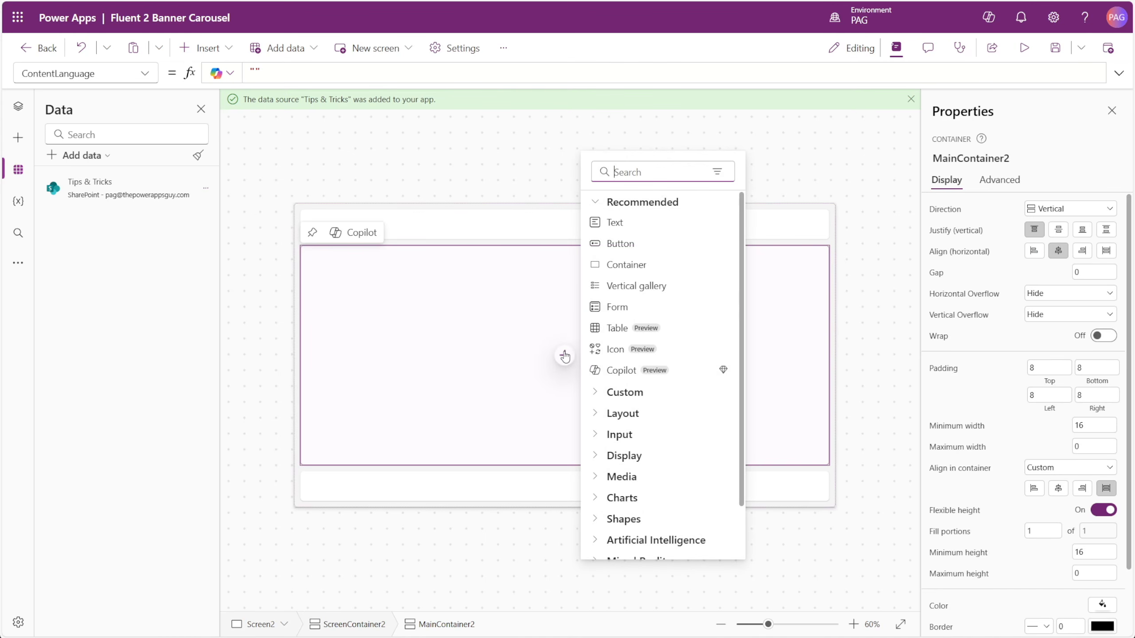
{"action": "left_click", "coordinate": [627, 400]}
{"action": "left_click", "coordinate": [638, 412]}
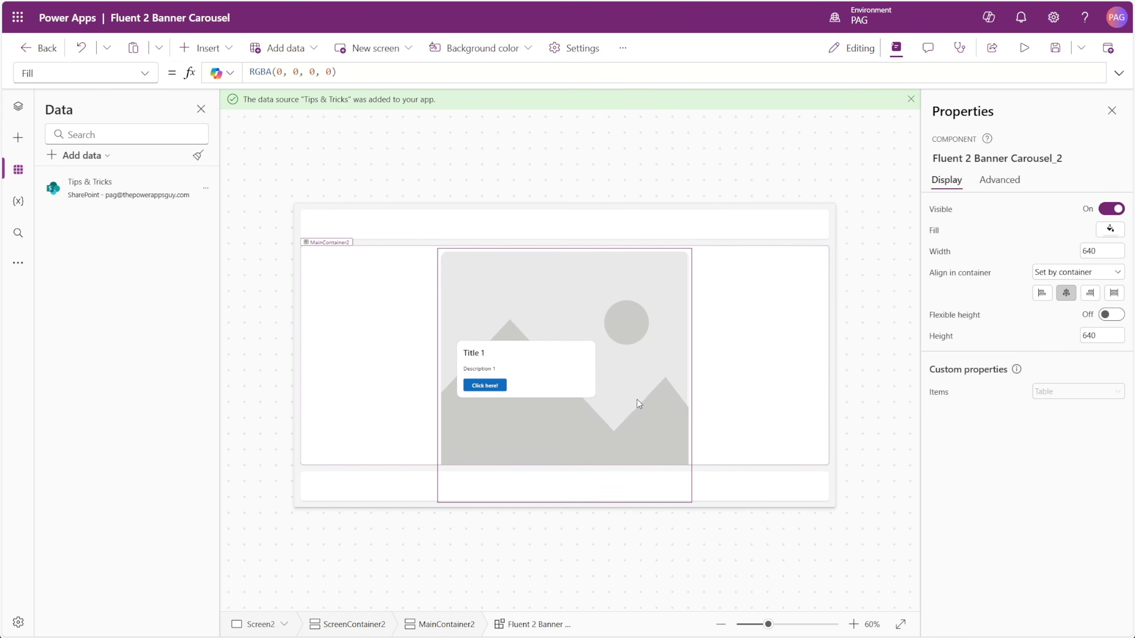
Stretch the carousel across its container with minimum width 0, and enable flexible height with minimum height 0
{"action": "left_click", "coordinate": [1114, 293]}
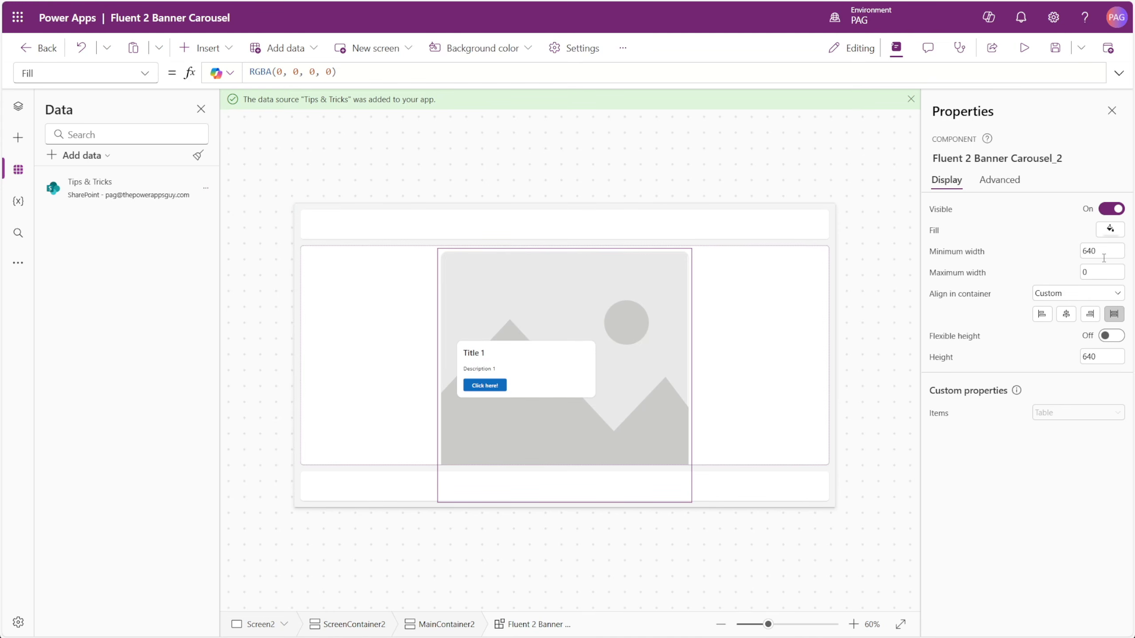
{"action": "left_click", "coordinate": [1103, 254]}
{"action": "type", "text": "0"}
{"action": "left_click", "coordinate": [1103, 336]}
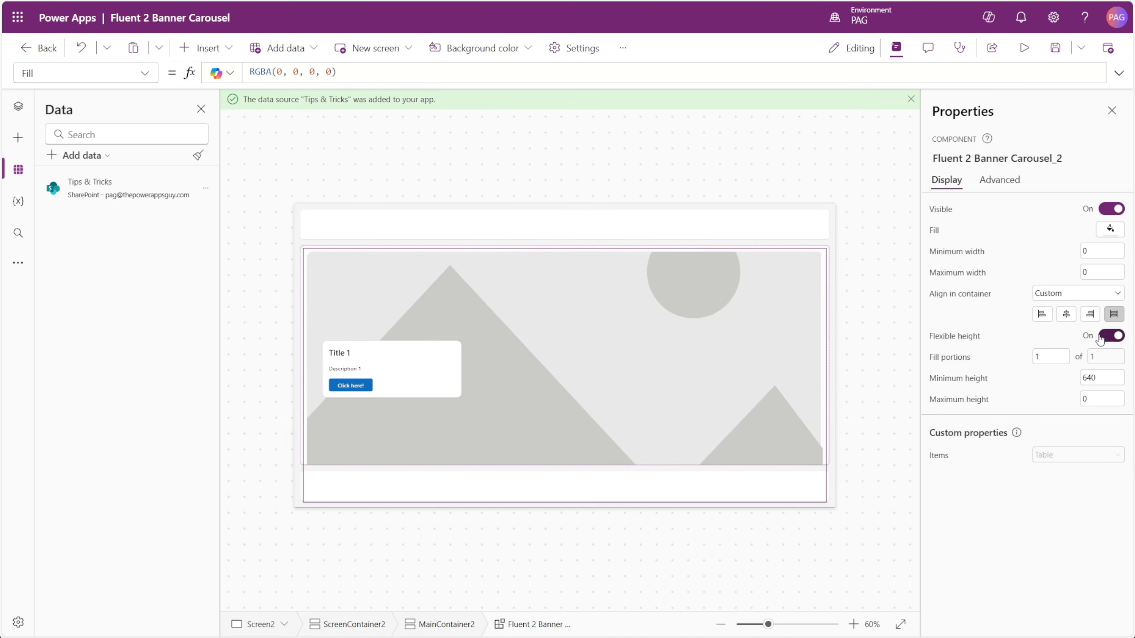
{"action": "left_click", "coordinate": [1095, 376]}
{"action": "type", "text": "0"}
Delete the item2 and item3 records from the Screen2 carousel's Items formula, keeping only the item1 record
{"action": "mouse_move", "coordinate": [105, 183]}
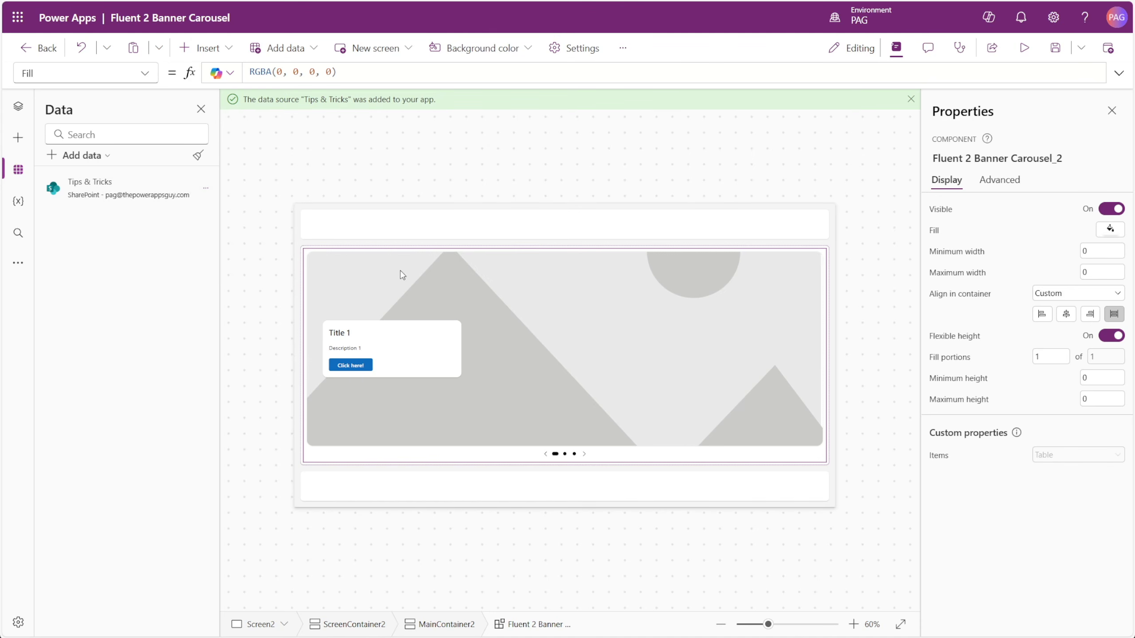
{"action": "left_click", "coordinate": [941, 457]}
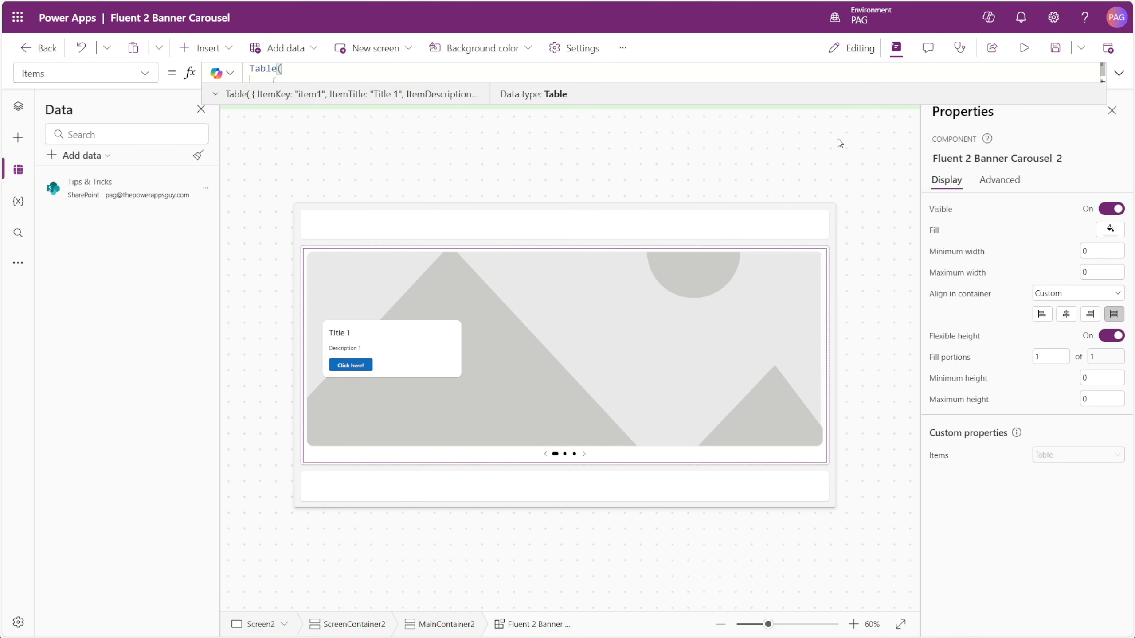
{"action": "left_click", "coordinate": [1119, 72]}
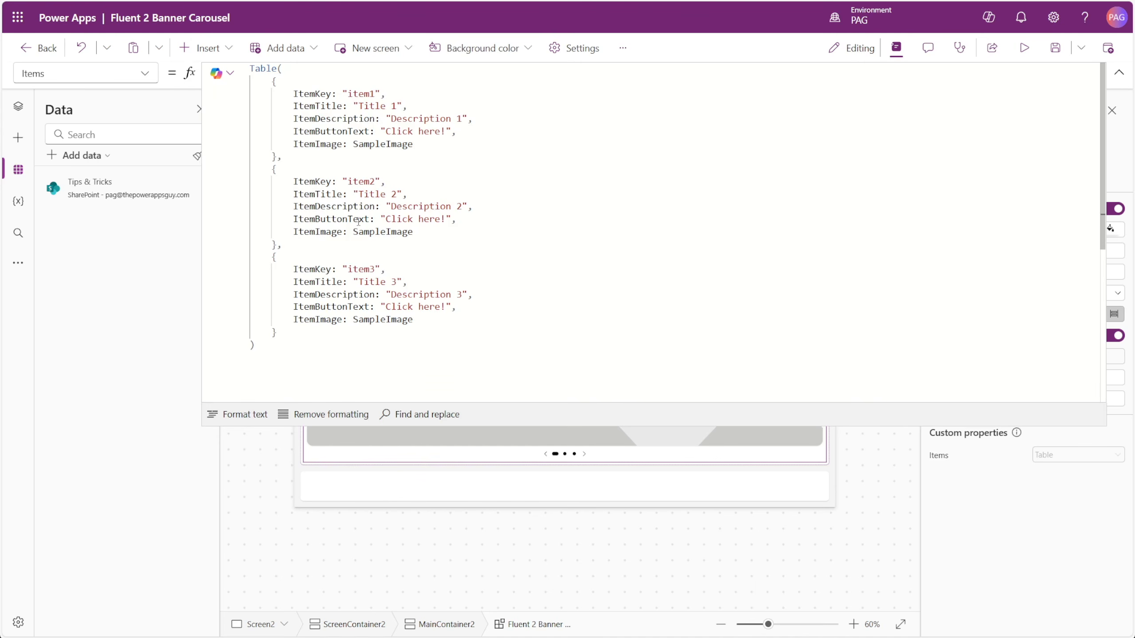
{"action": "left_click_drag", "start_coordinate": [279, 333], "coordinate": [277, 159]}
{"action": "key", "text": "BackSpace"}
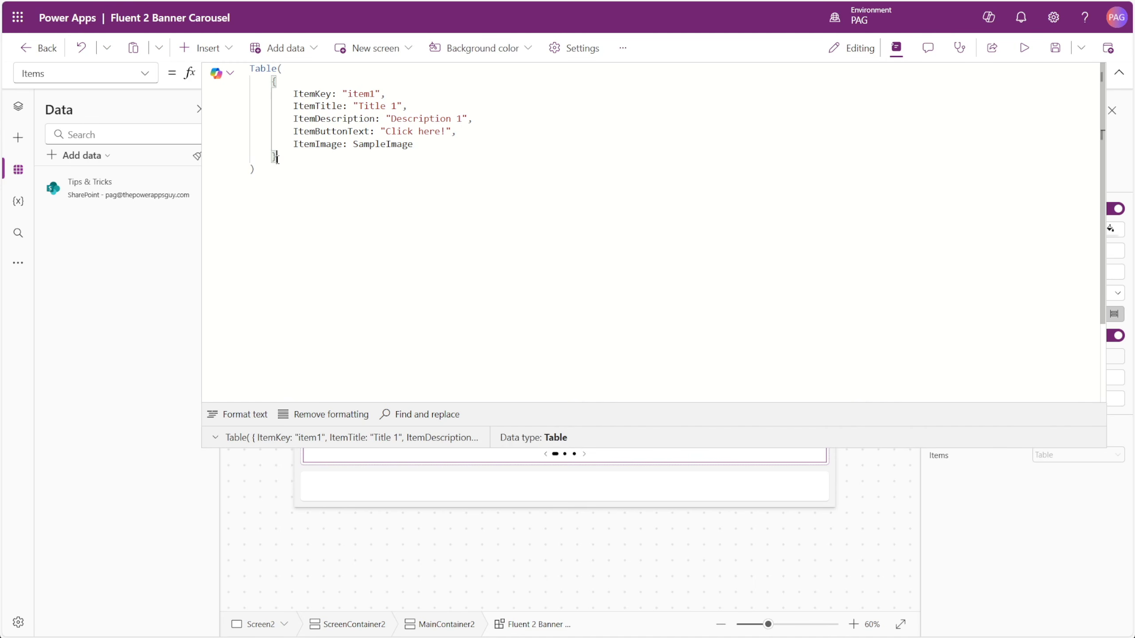
Replace the Table function in the Items formula with ForAll('Tips & Tricks', around the item1 record
{"action": "double_click", "coordinate": [268, 67]}
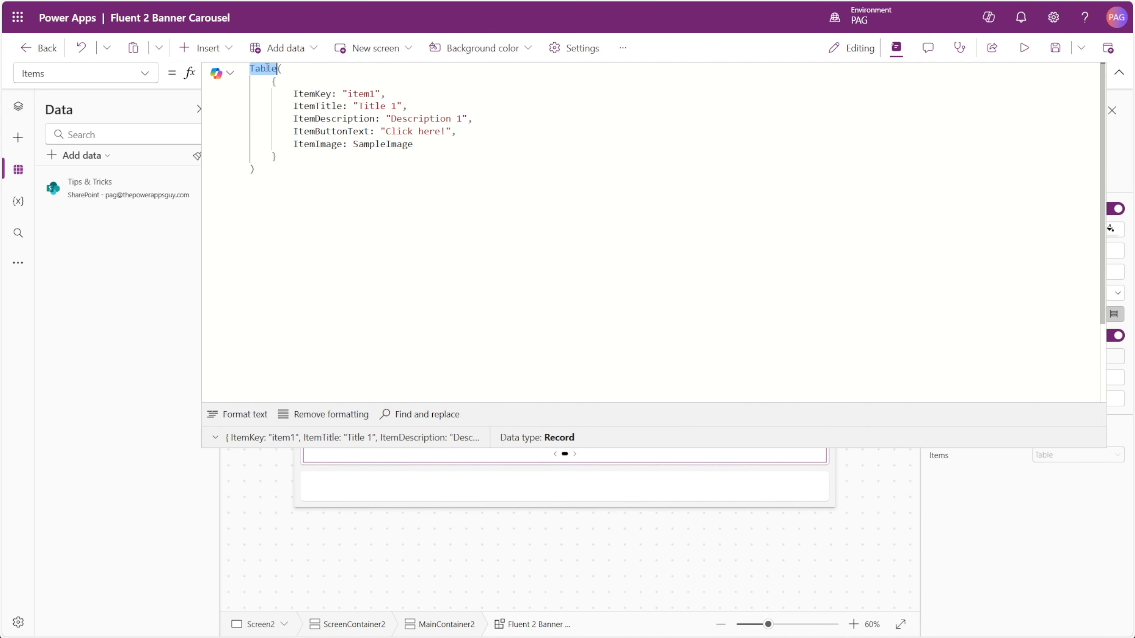
{"action": "type", "text": "ForAll("}
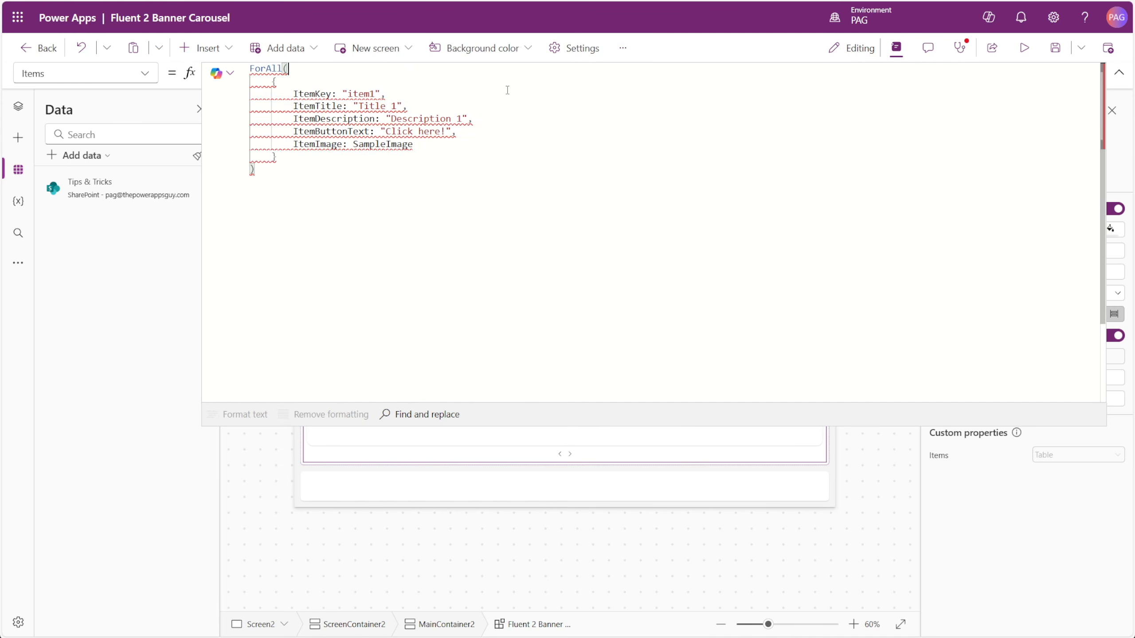
{"action": "type", "text": "'Tips & Tricks',"}
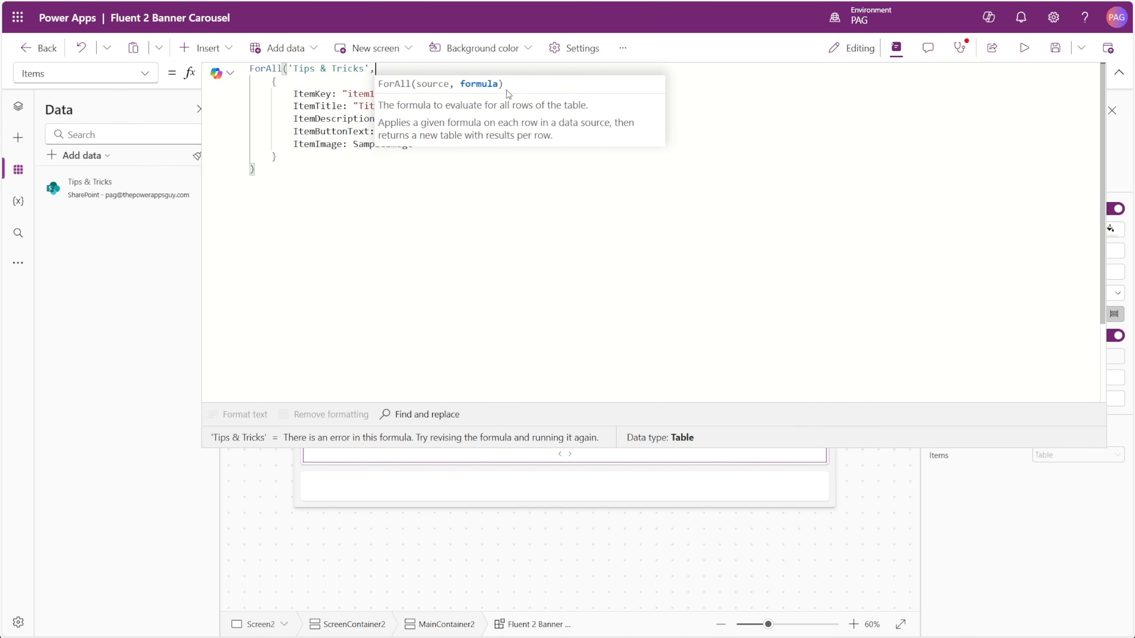
{"action": "left_click", "coordinate": [380, 108]}
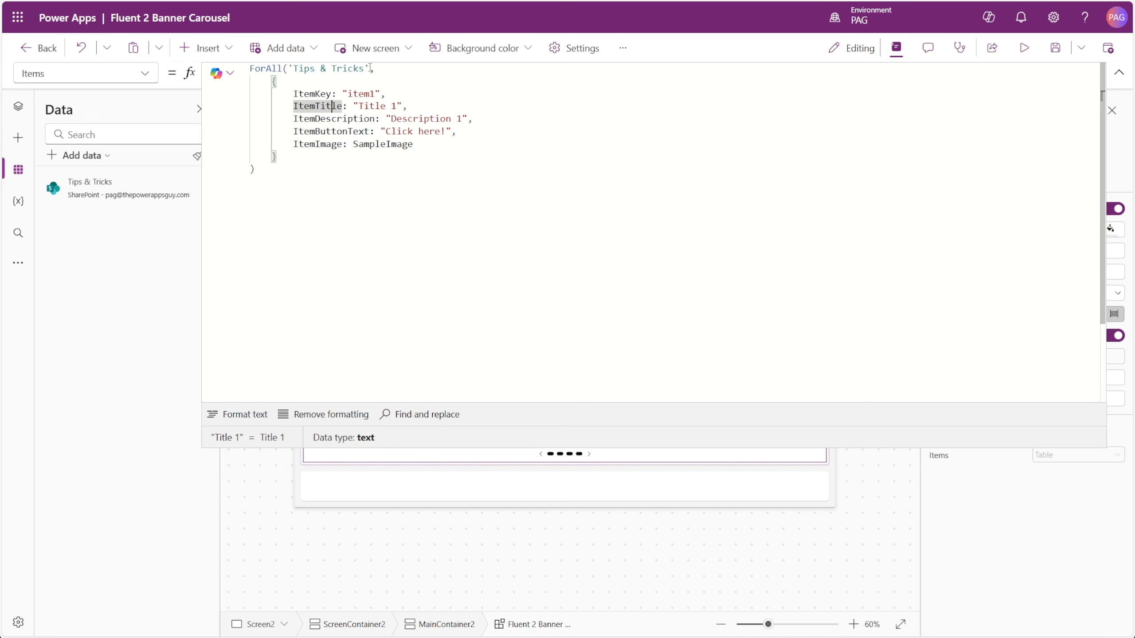
Map ItemKey to ThisRecord.ID, ItemTitle to ThisRecord.Title and ItemDescription to ThisRecord.Description in the Items formula
{"action": "left_click_drag", "start_coordinate": [383, 94], "coordinate": [343, 93]}
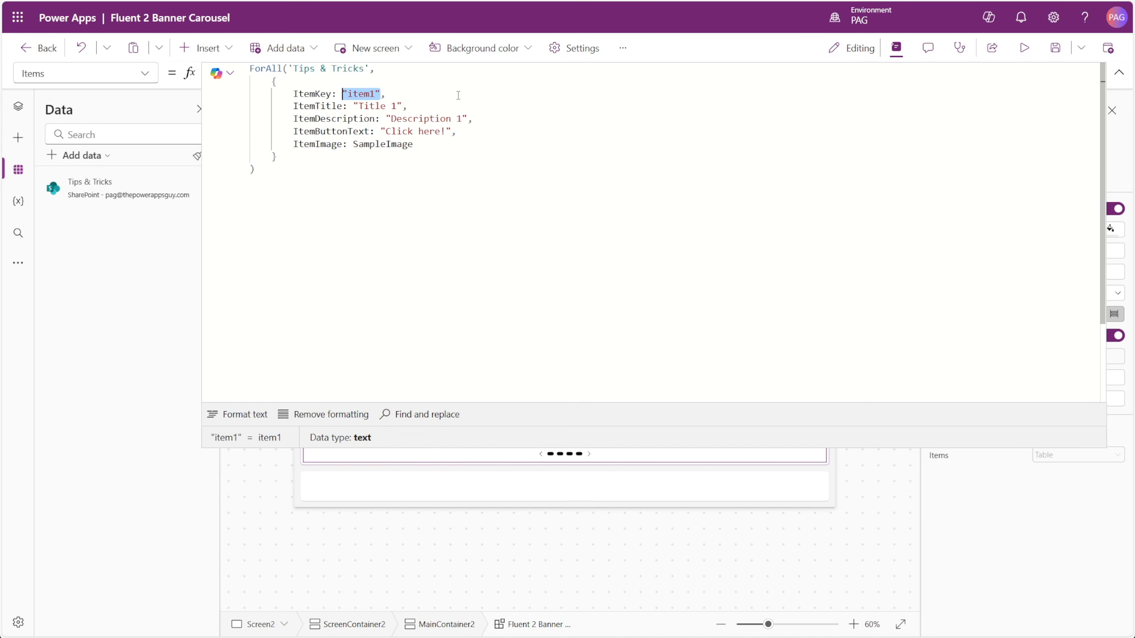
{"action": "type", "text": "ThisRecord.ID"}
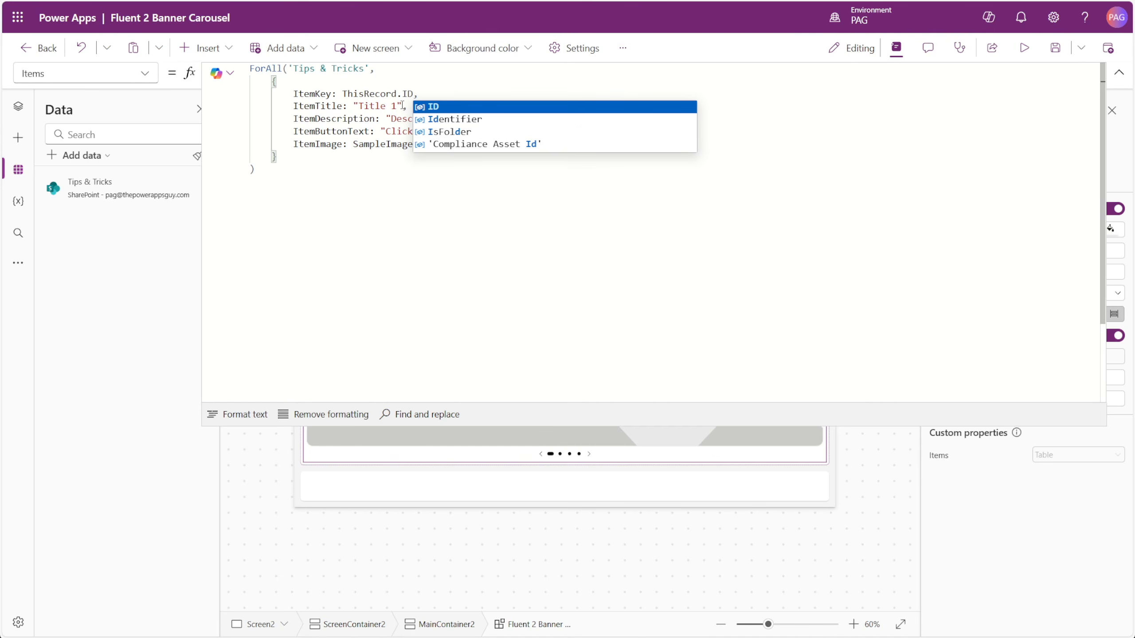
{"action": "left_click_drag", "start_coordinate": [402, 105], "coordinate": [354, 105]}
{"action": "type", "text": "ThisRecord"}
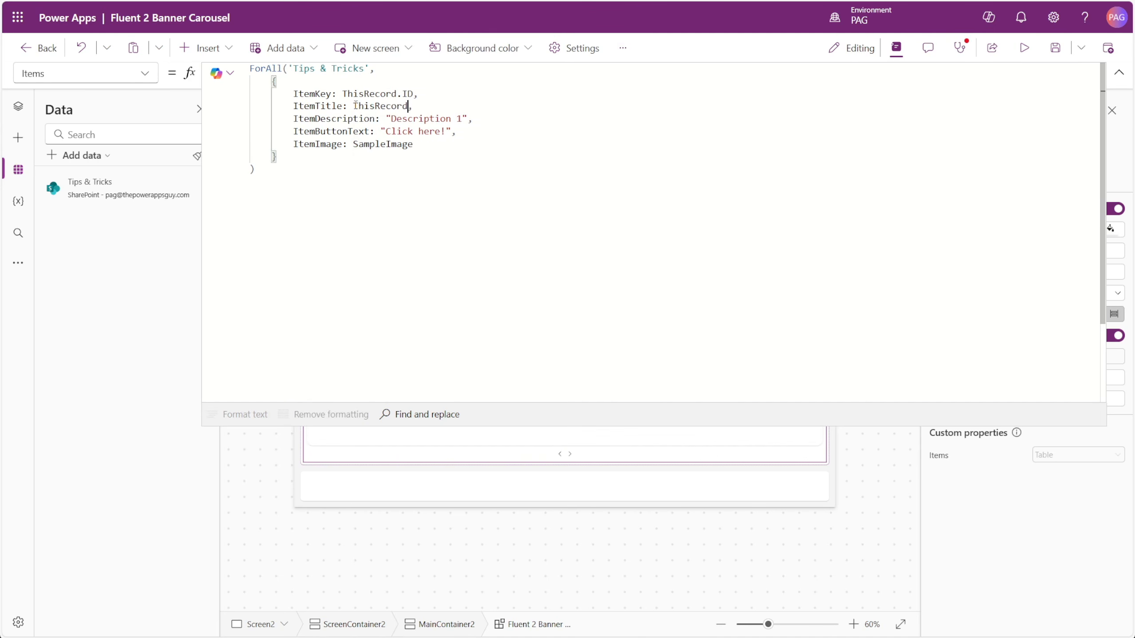
{"action": "type", "text": ".Title"}
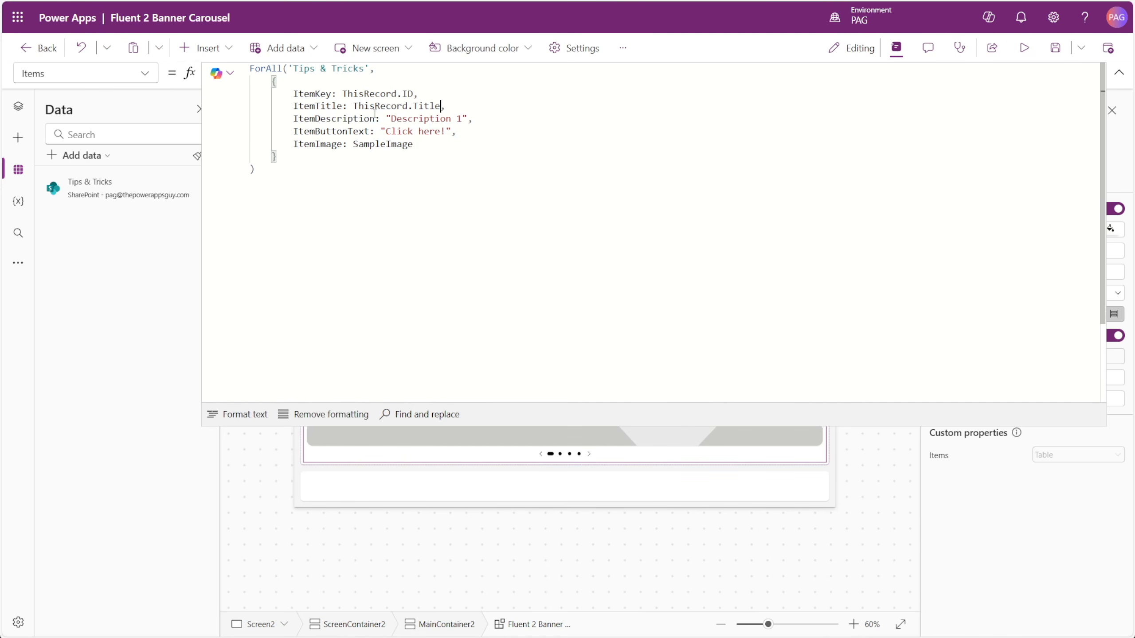
{"action": "left_click_drag", "start_coordinate": [387, 118], "coordinate": [466, 117]}
{"action": "type", "text": "ThisRecord.Description"}
{"action": "left_click", "coordinate": [403, 131]}
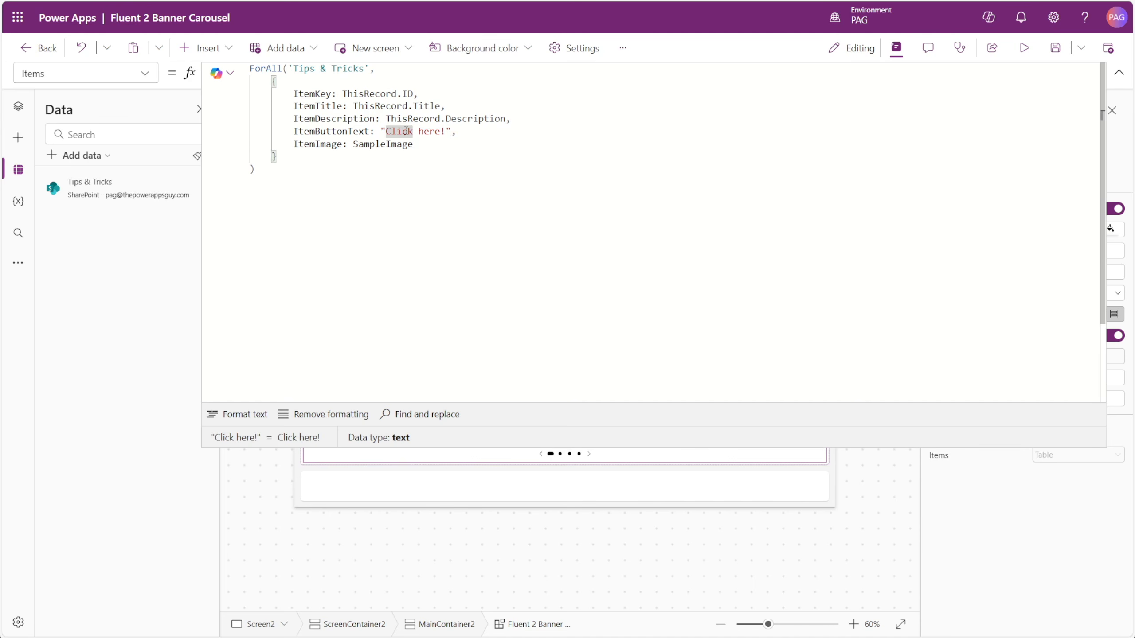
Map ItemImage to ThisRecord.Banner.Large in the carousel's Items formula
{"action": "double_click", "coordinate": [383, 144]}
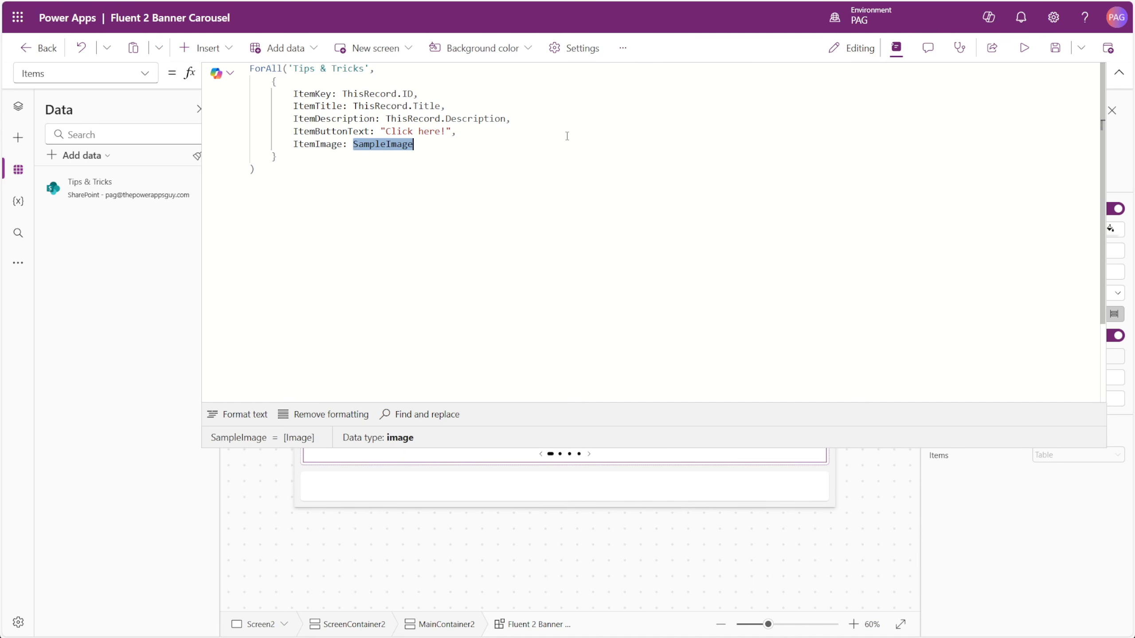
{"action": "type", "text": "This"}
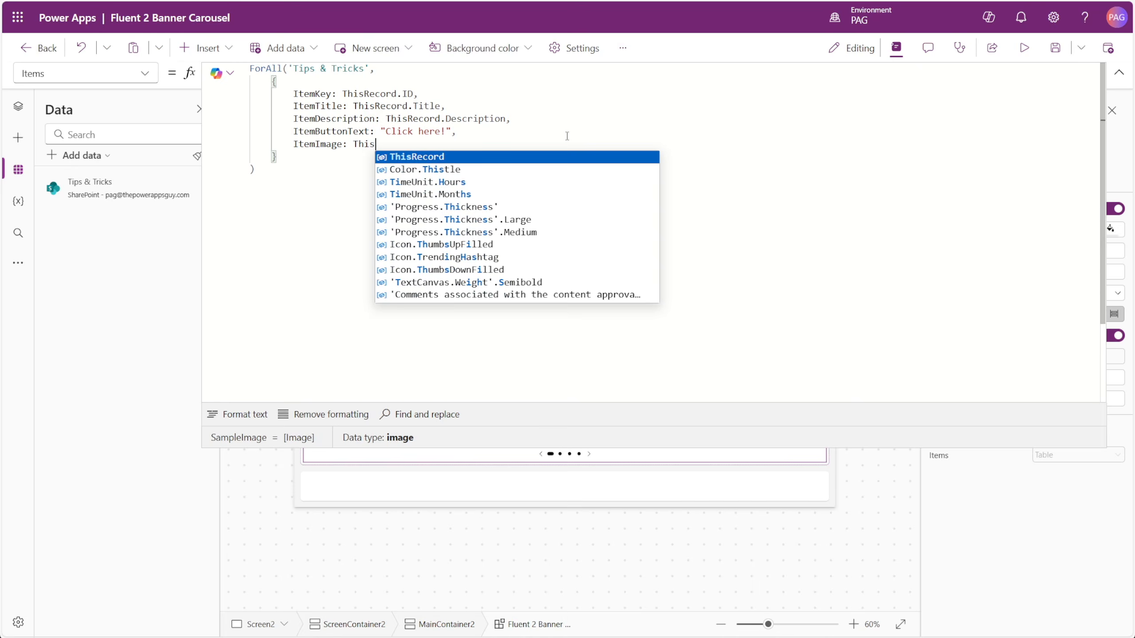
{"action": "type", "text": "Record.Banner.Large"}
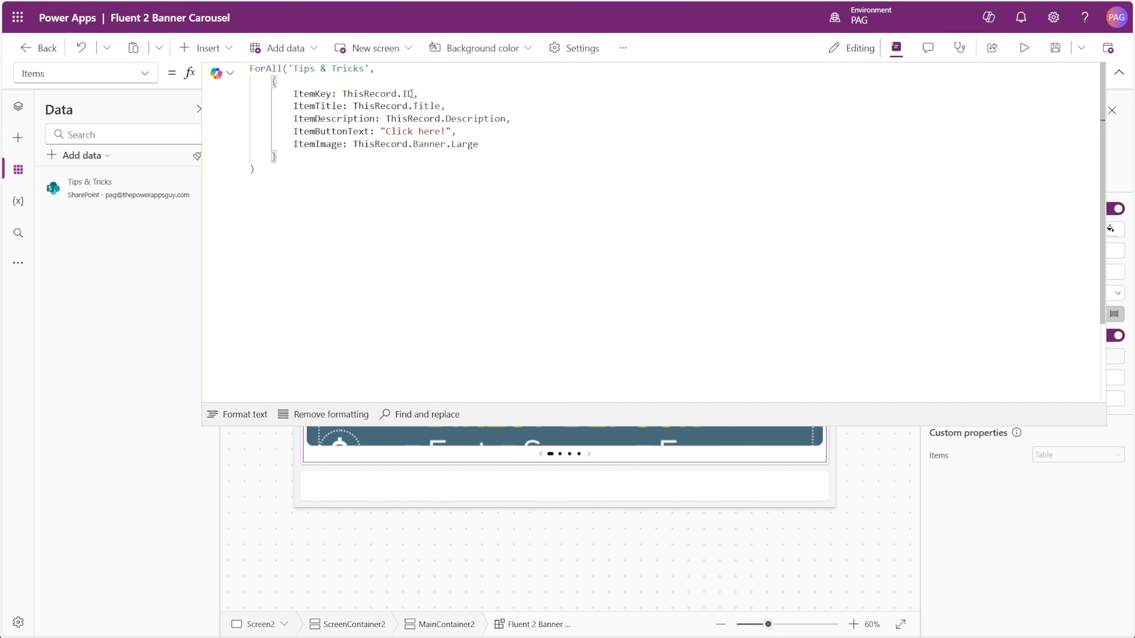
{"action": "double_click", "coordinate": [472, 119]}
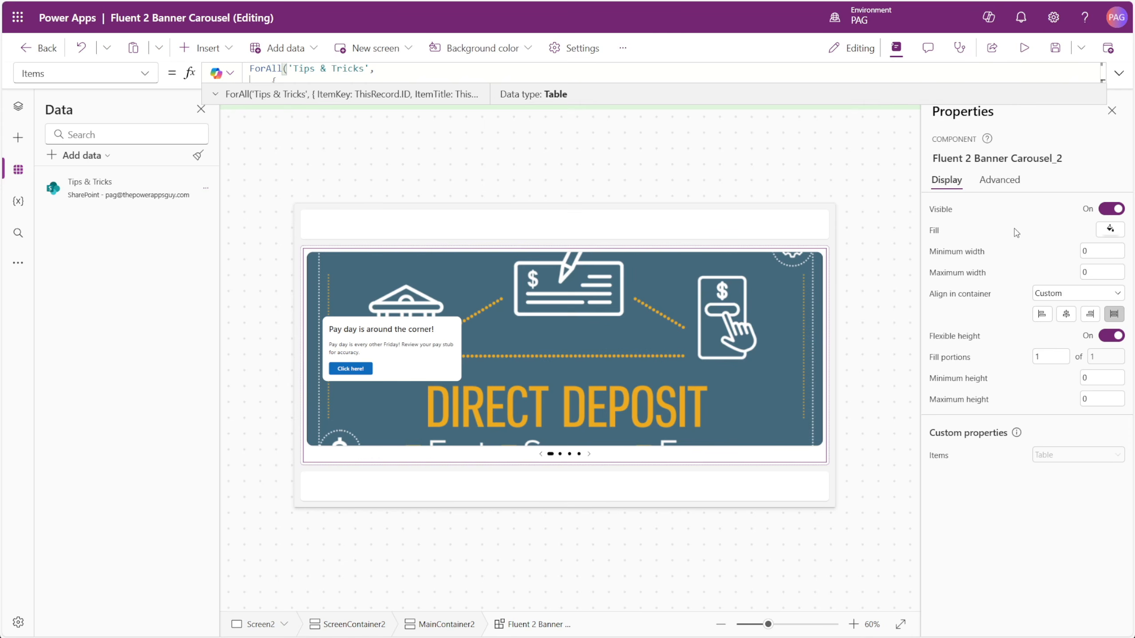
Try centre alignment for the carousel, restore stretch alignment, and set its maximum width to 900
{"action": "left_click", "coordinate": [1068, 314]}
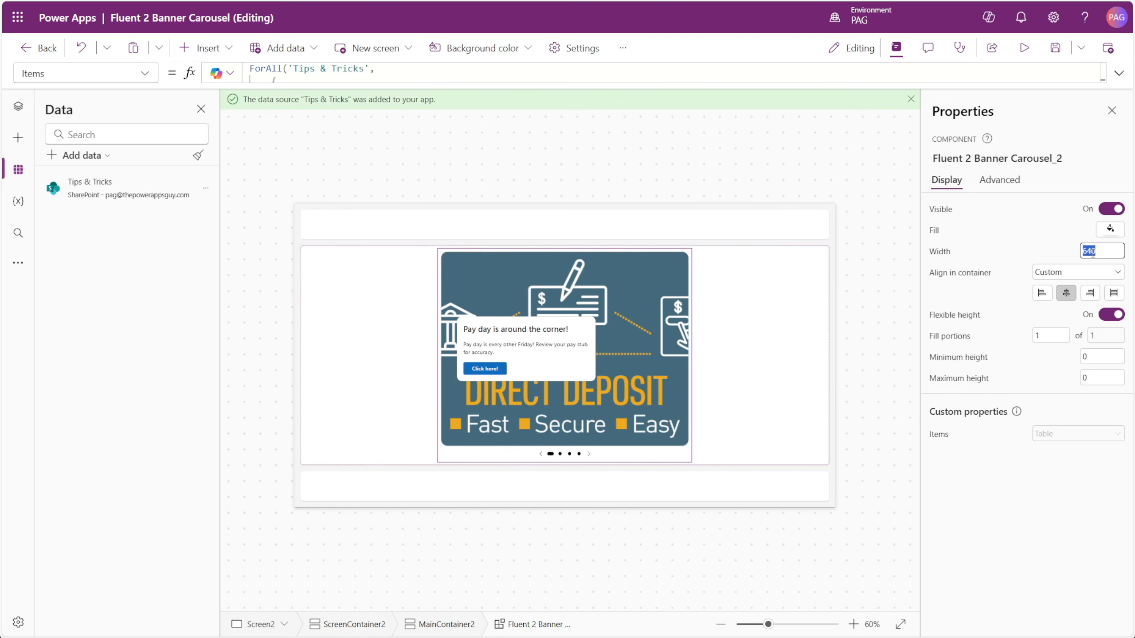
{"action": "left_click", "coordinate": [1112, 293]}
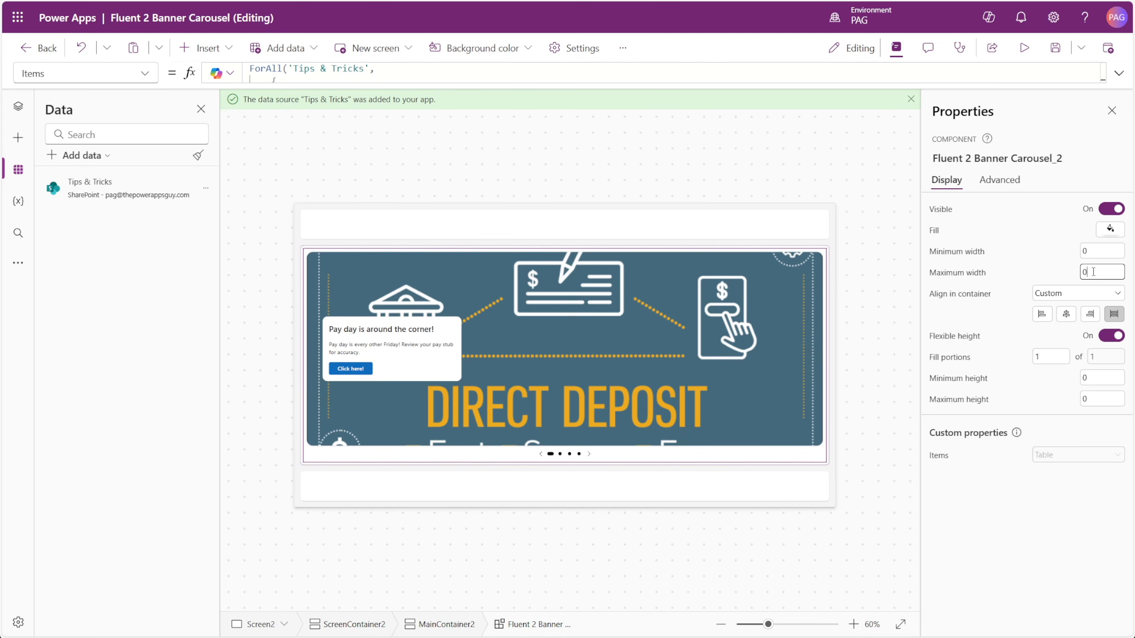
{"action": "type", "text": "900"}
{"action": "key", "text": "Return"}
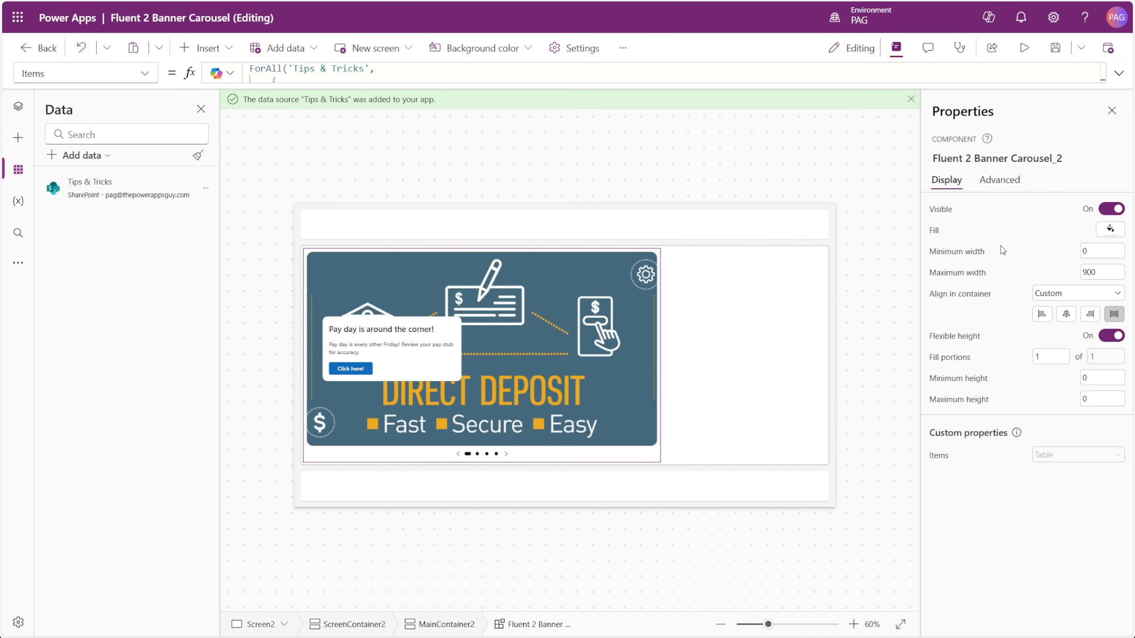
Change MainContainer2 to a horizontal layout with its content centred, and reselect the carousel
{"action": "left_click", "coordinate": [894, 235]}
{"action": "left_click", "coordinate": [715, 273]}
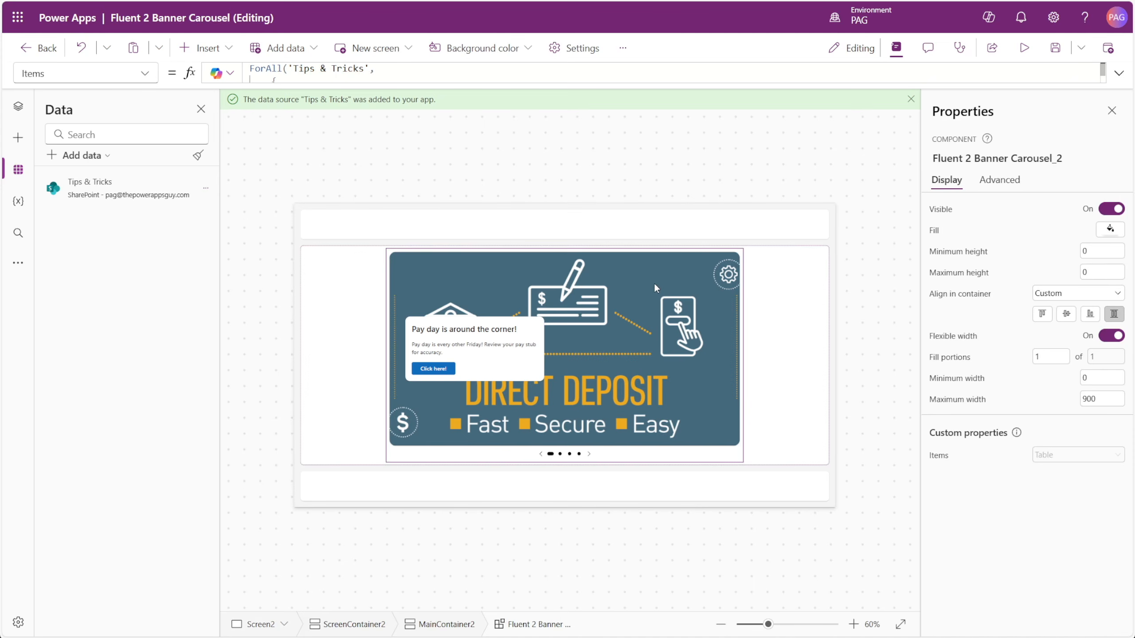
Preview the screen, page through all the Tips & Tricks carousel slides, and return to editing
{"action": "left_click", "coordinate": [1024, 48]}
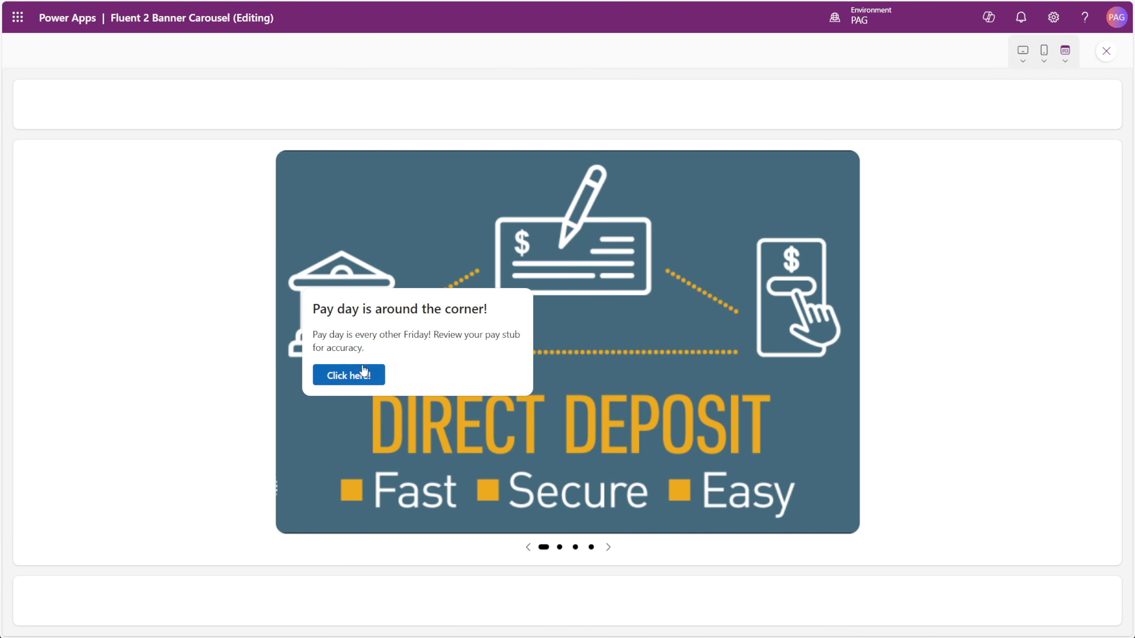
{"action": "left_click", "coordinate": [608, 550]}
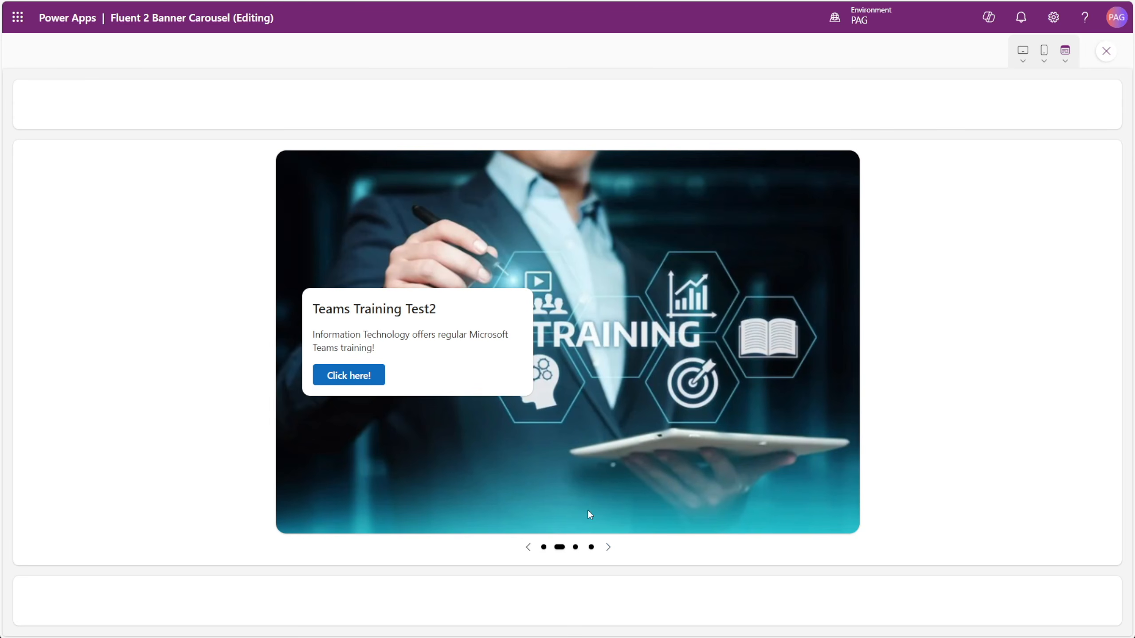
{"action": "left_click_drag", "start_coordinate": [315, 311], "coordinate": [456, 317]}
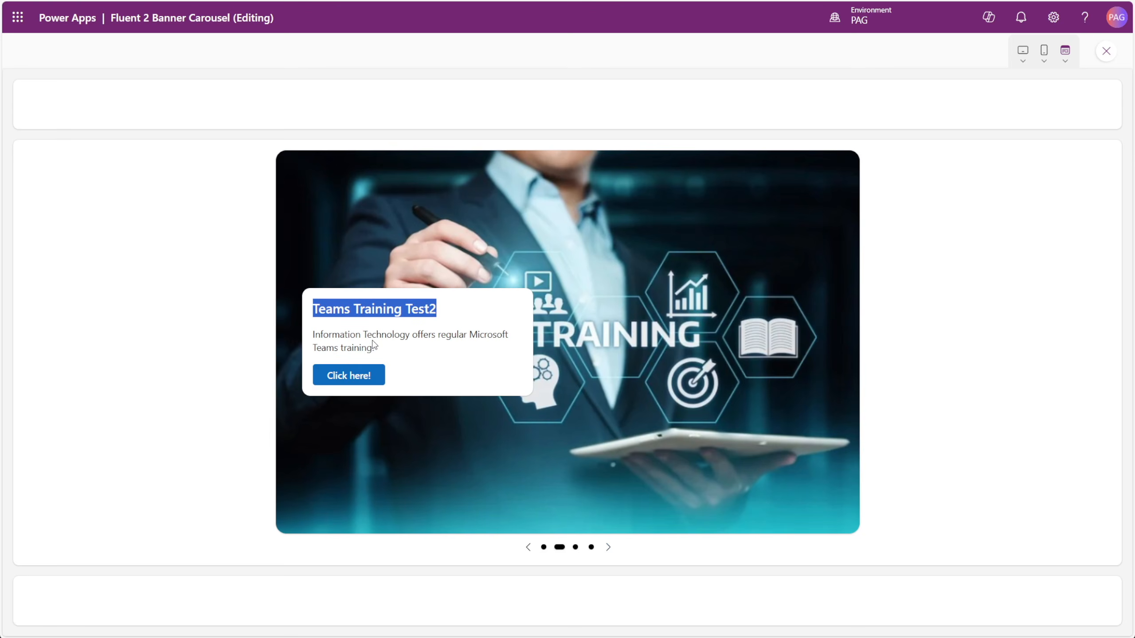
{"action": "left_click", "coordinate": [609, 548]}
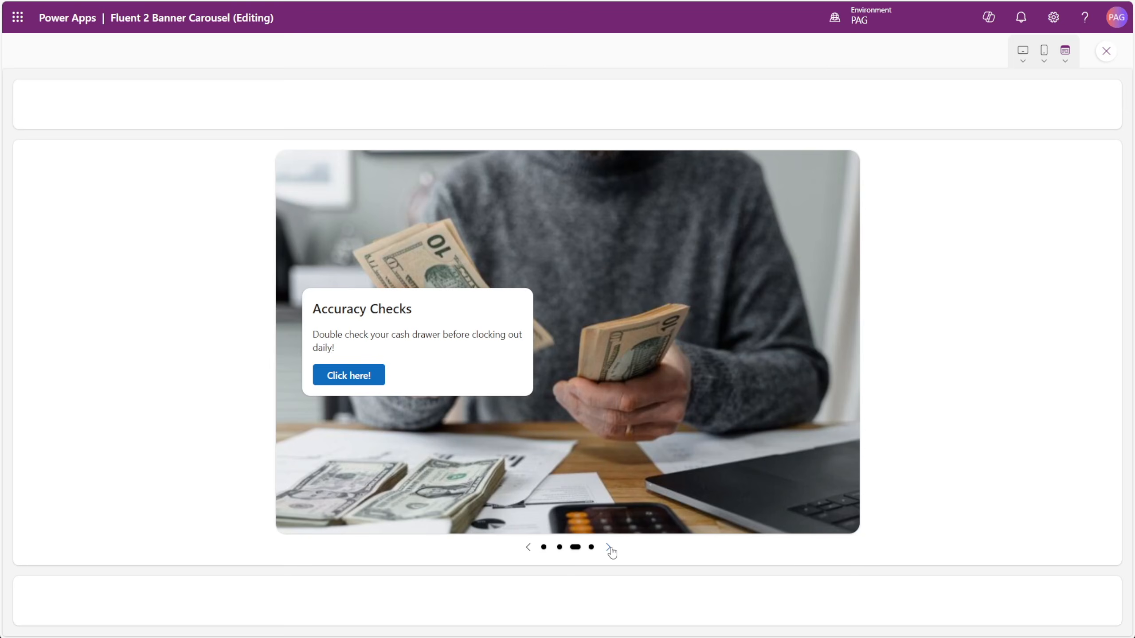
{"action": "left_click", "coordinate": [608, 548]}
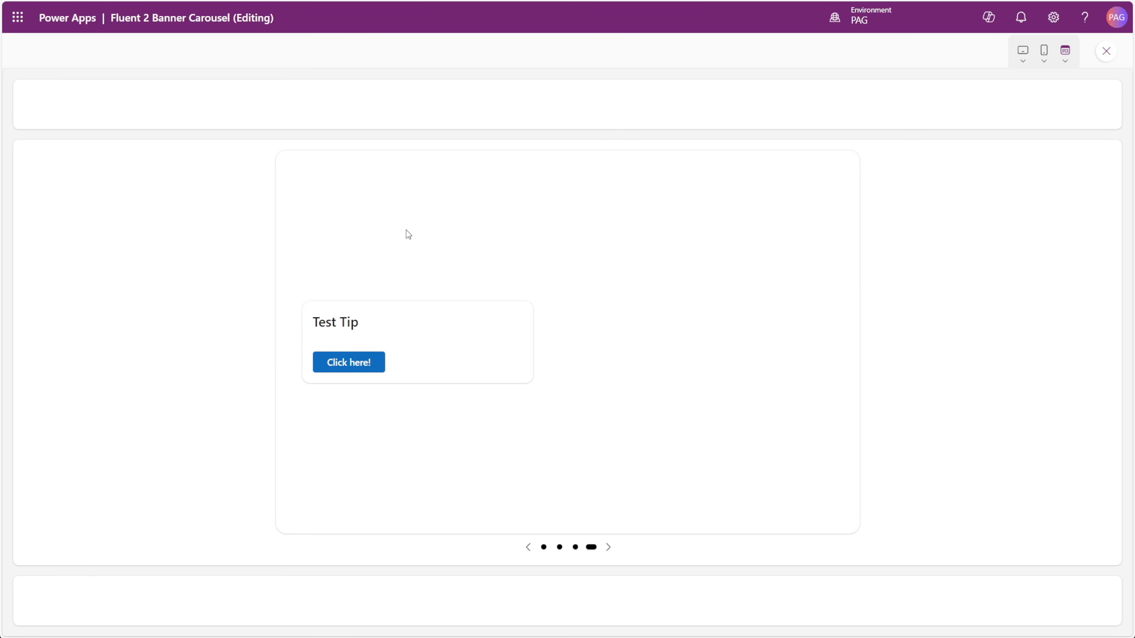
{"action": "left_click", "coordinate": [609, 548]}
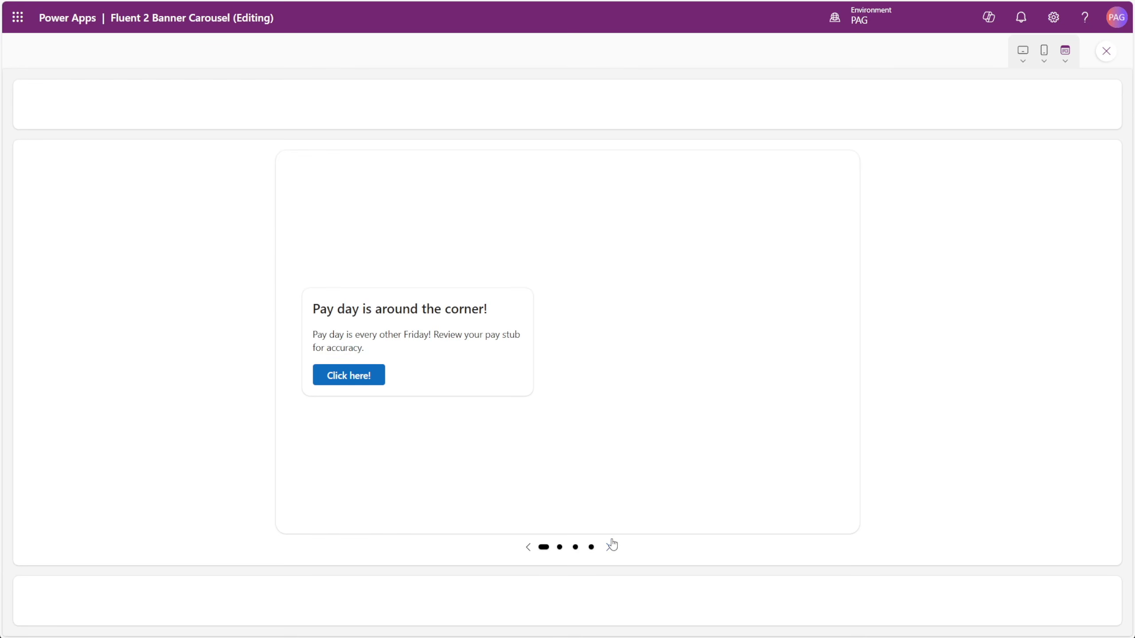
{"action": "left_click", "coordinate": [1106, 50]}
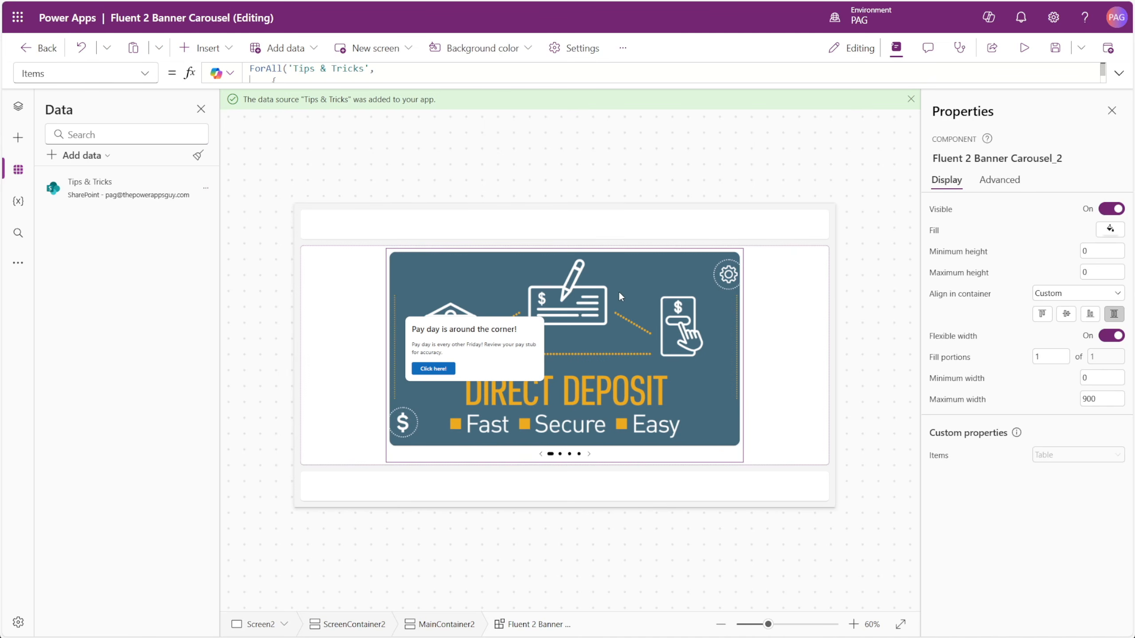
Clear the "Click here!" text from ItemButtonText in the carousel's Items formula, leaving an empty string
{"action": "left_click", "coordinate": [1120, 74]}
{"action": "left_click_drag", "start_coordinate": [448, 131], "coordinate": [387, 131]}
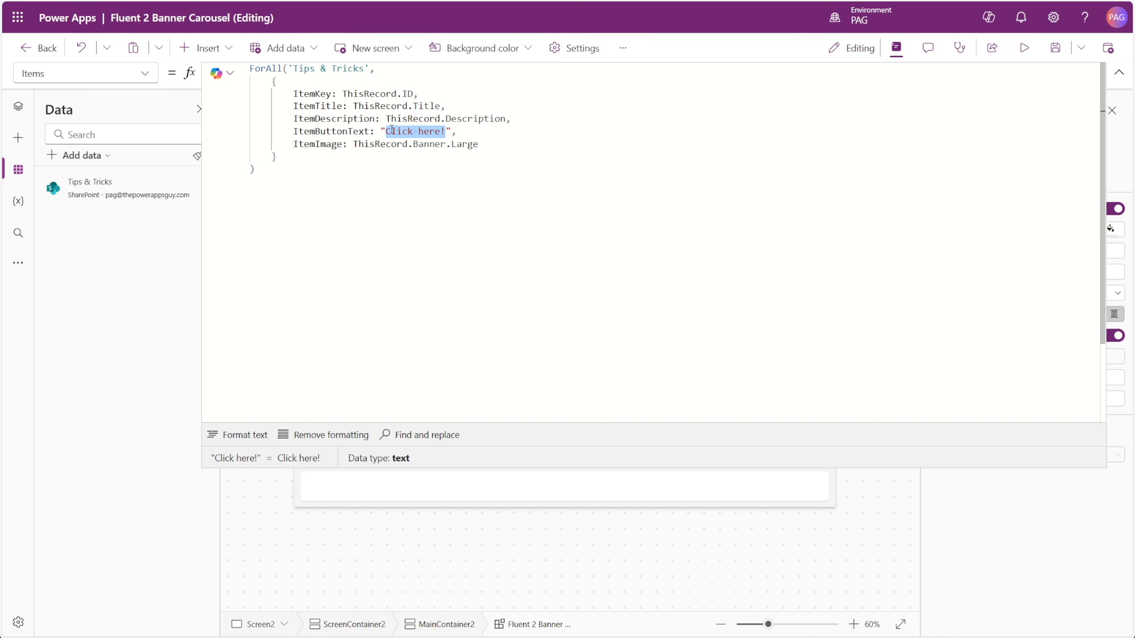
{"action": "key", "text": "BackSpace"}
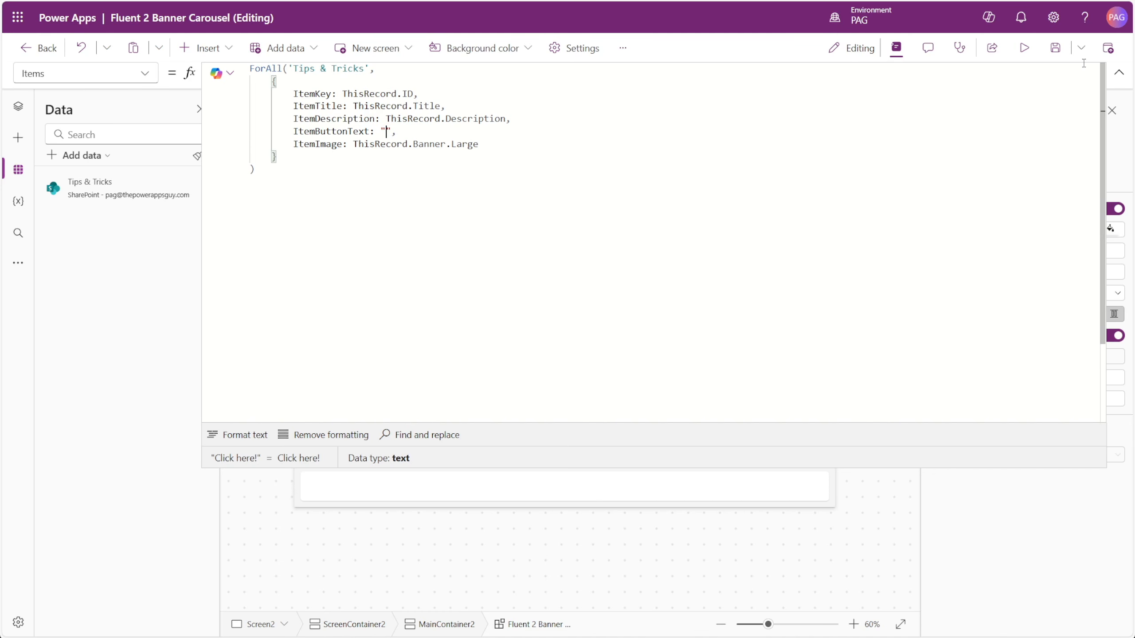
{"action": "left_click", "coordinate": [1119, 72]}
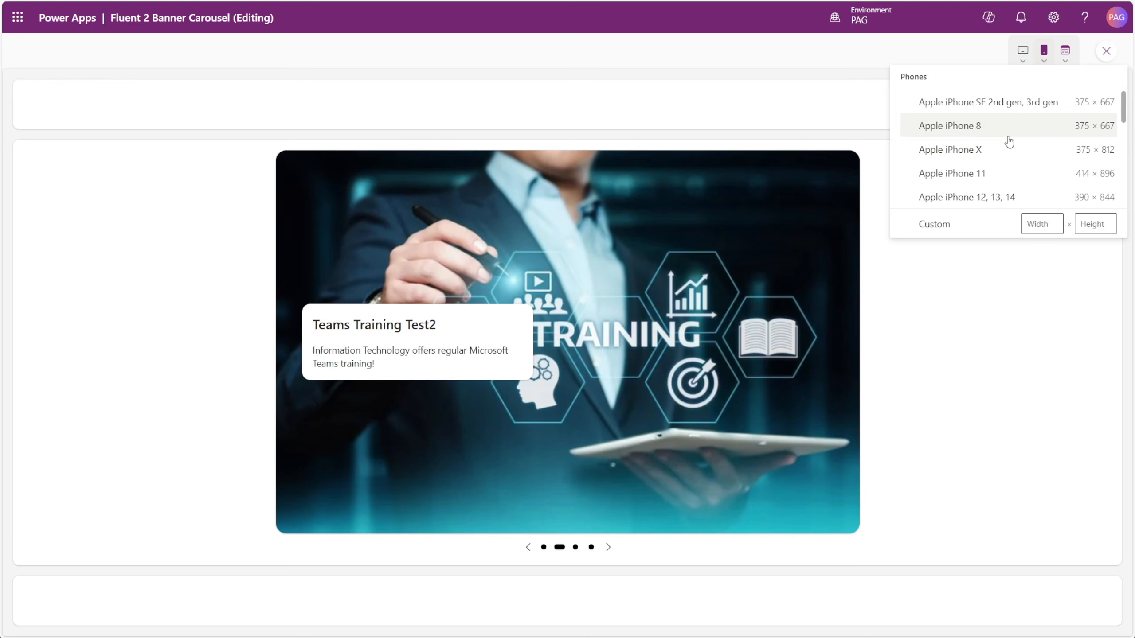
Preview the Tips & Tricks carousel at Apple iPhone 12, 13, 14 size and switch between its slides
{"action": "left_click", "coordinate": [963, 195]}
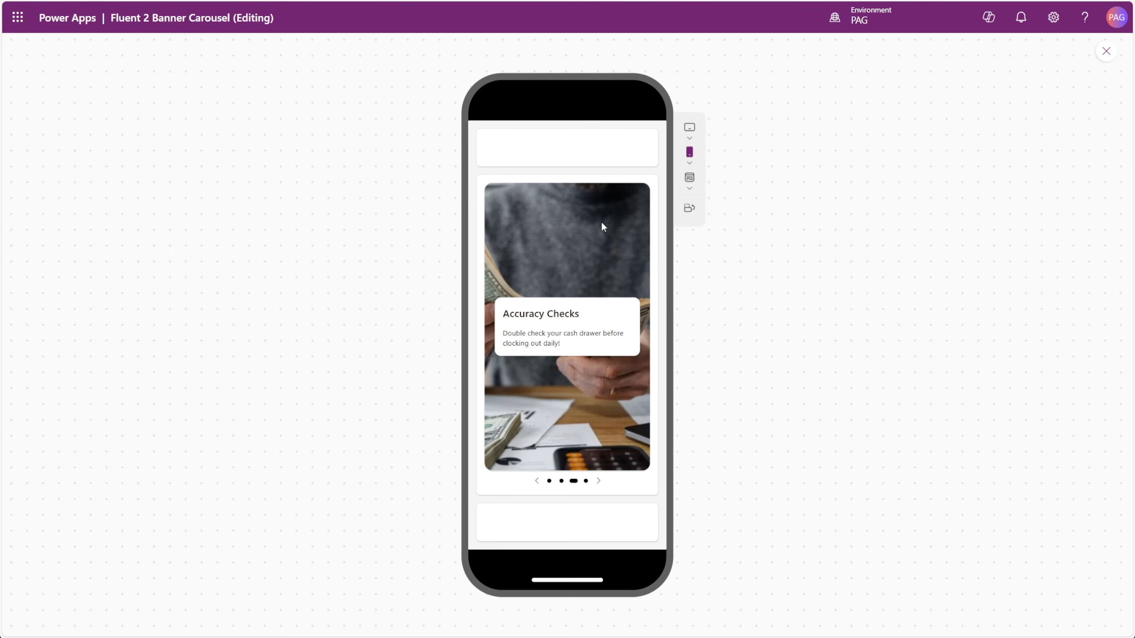
{"action": "left_click", "coordinate": [549, 482]}
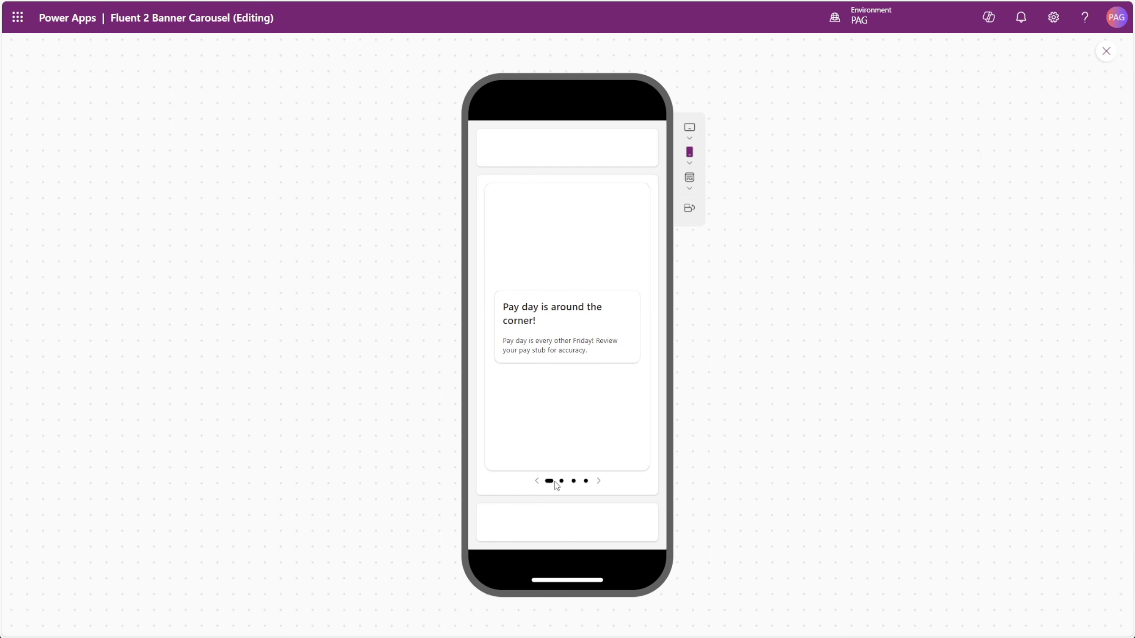
{"action": "left_click", "coordinate": [561, 481]}
{"action": "left_click", "coordinate": [574, 481]}
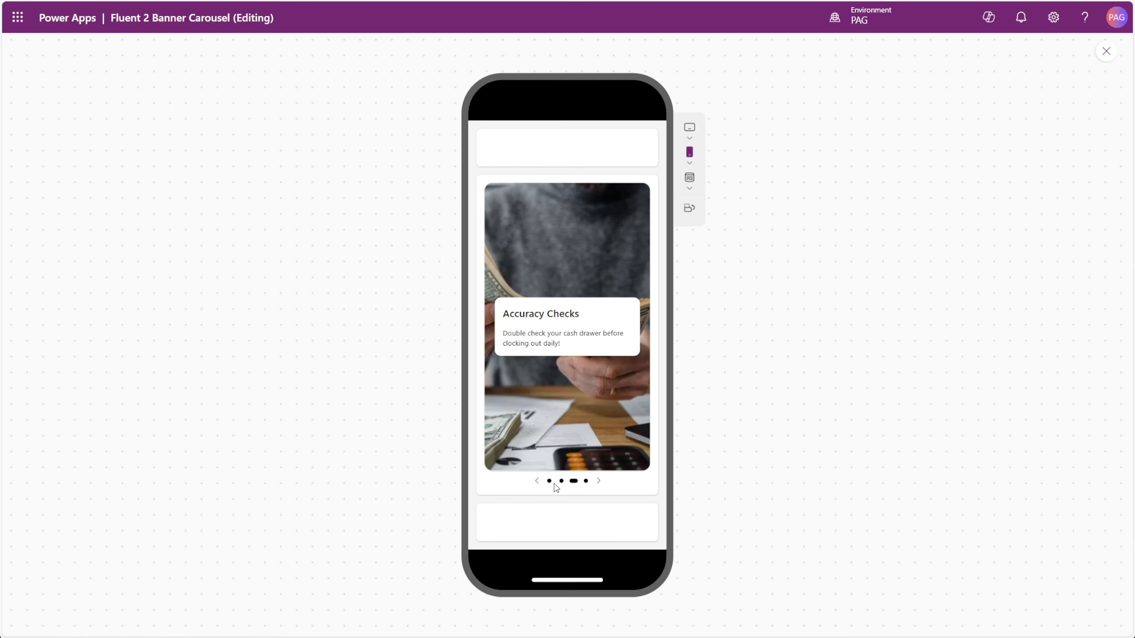
{"action": "left_click", "coordinate": [549, 482]}
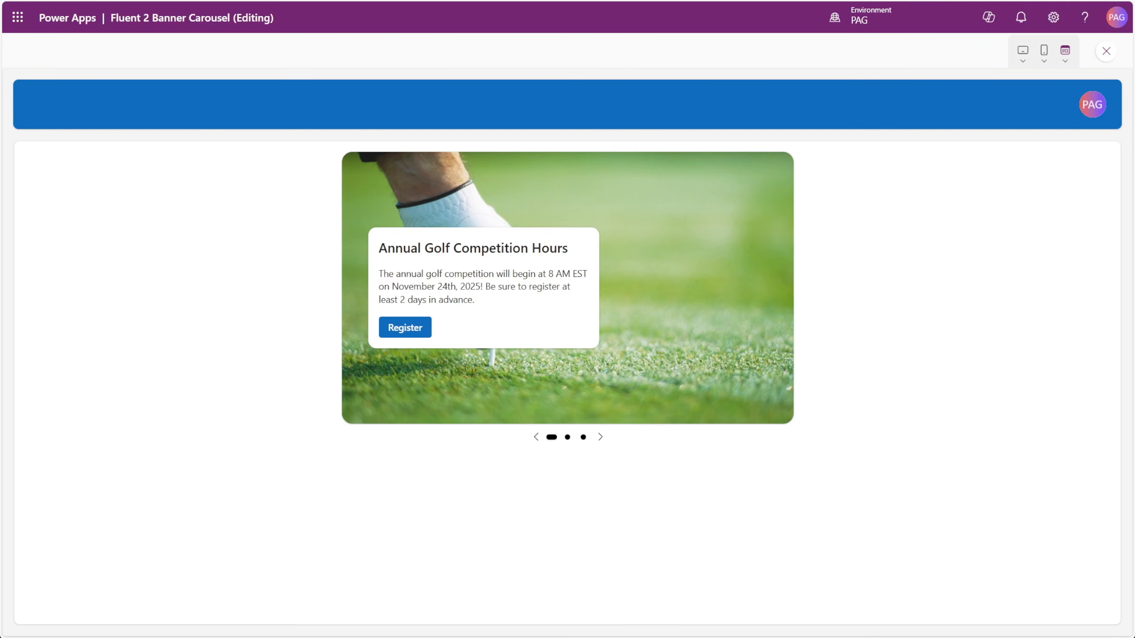
Page through the announcement carousel's slides in the full-window preview of the screen with the blue header
{"action": "left_click", "coordinate": [568, 437]}
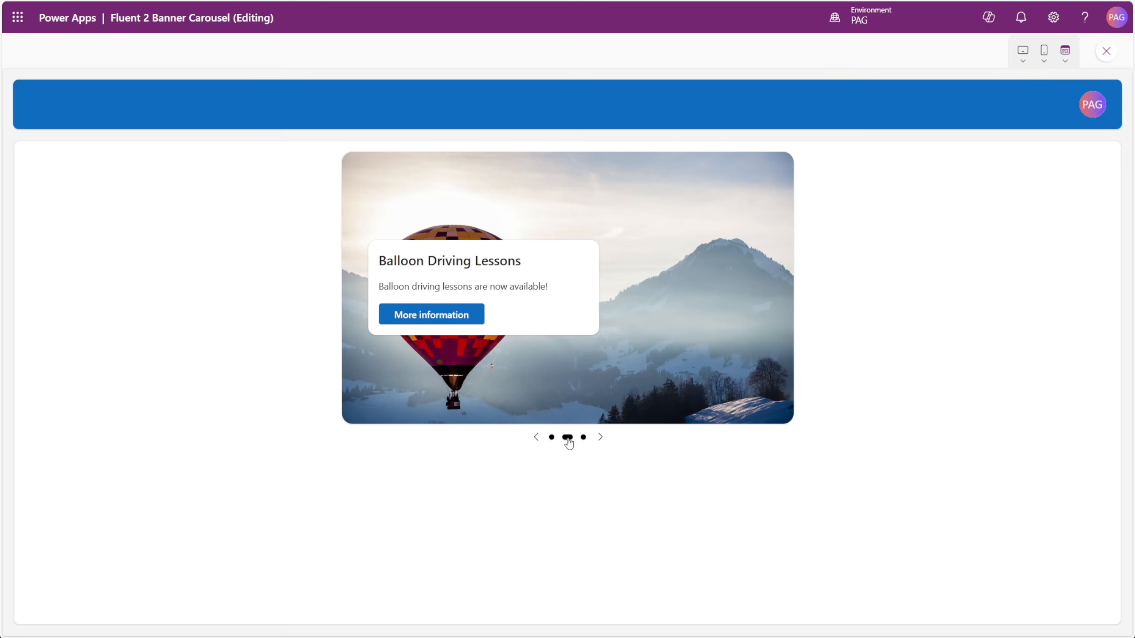
{"action": "left_click", "coordinate": [600, 439]}
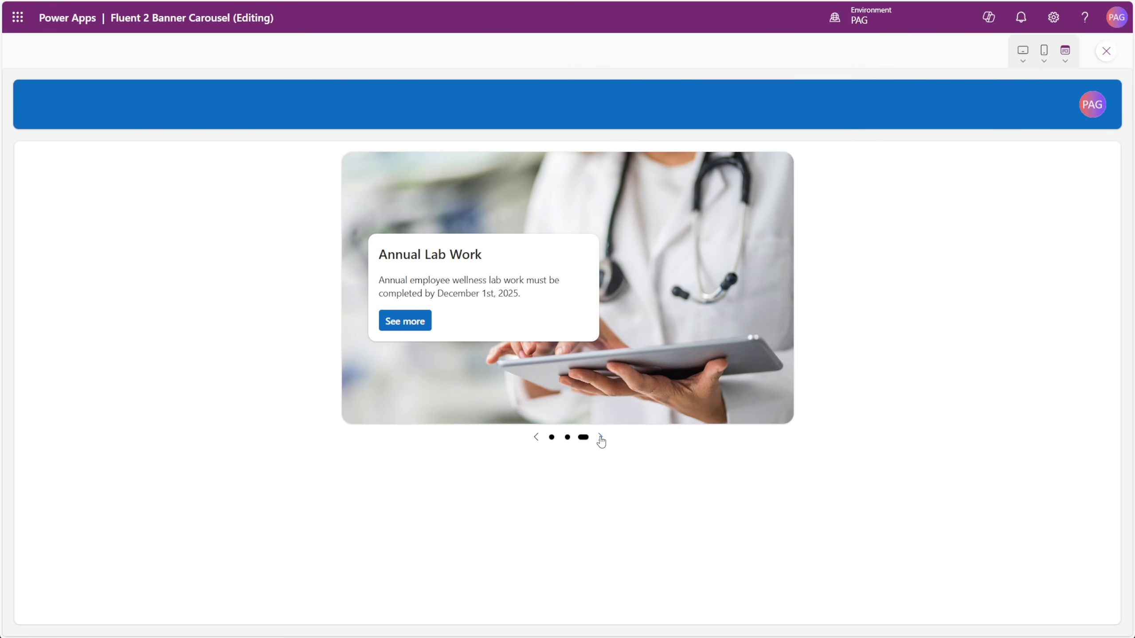
{"action": "left_click", "coordinate": [600, 438]}
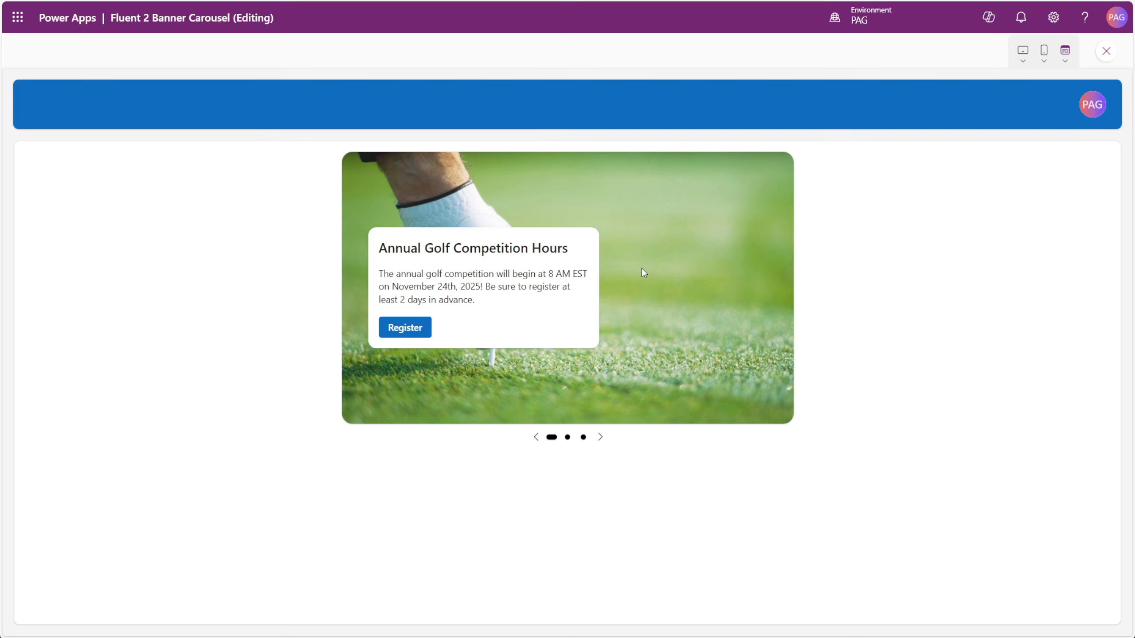
Preview the announcement carousel at Apple iPad 10.2" size and rotate the tablet to portrait
{"action": "left_click", "coordinate": [1028, 65]}
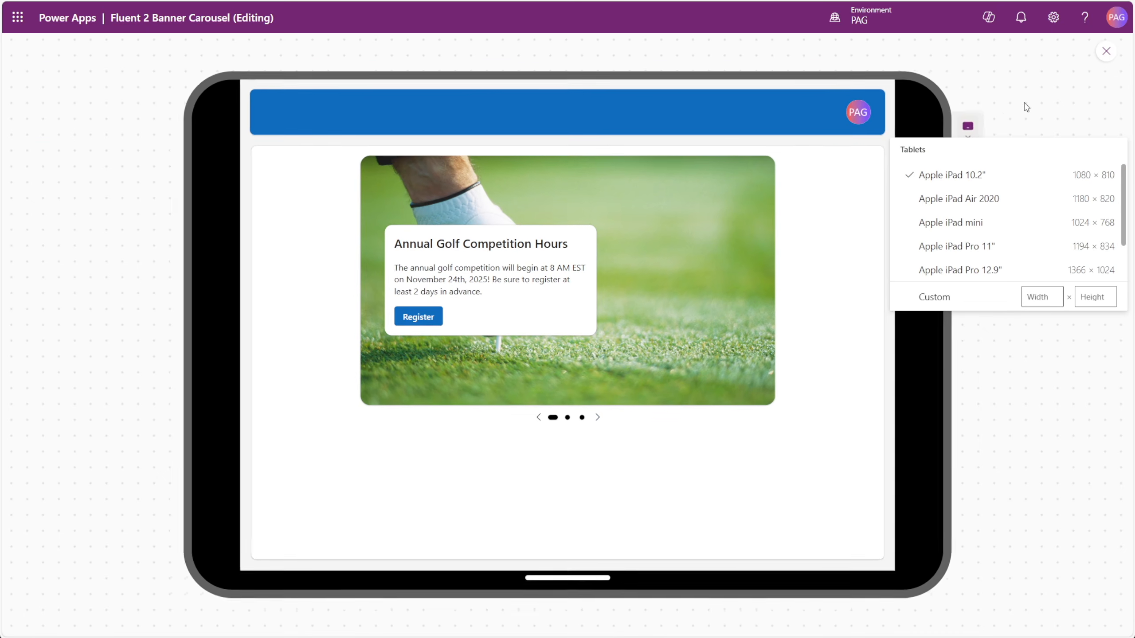
{"action": "left_click", "coordinate": [836, 148]}
{"action": "left_click", "coordinate": [967, 210]}
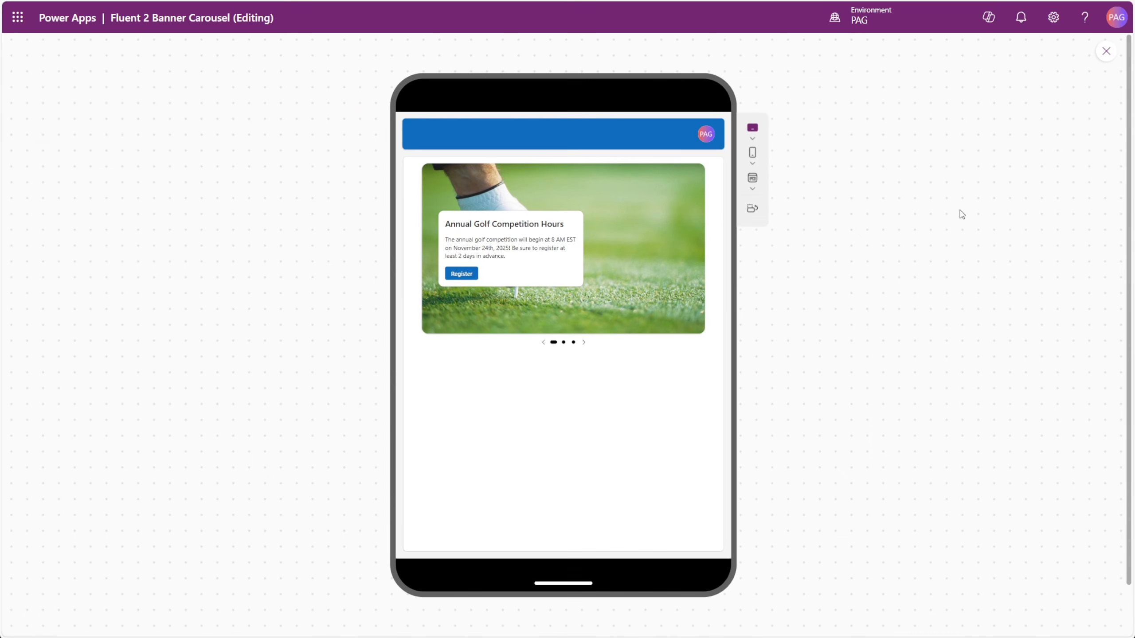
Switch the preview to Apple iPhone 12, 13, 14 and cycle through the announcement carousel's slides
{"action": "left_click", "coordinate": [752, 154]}
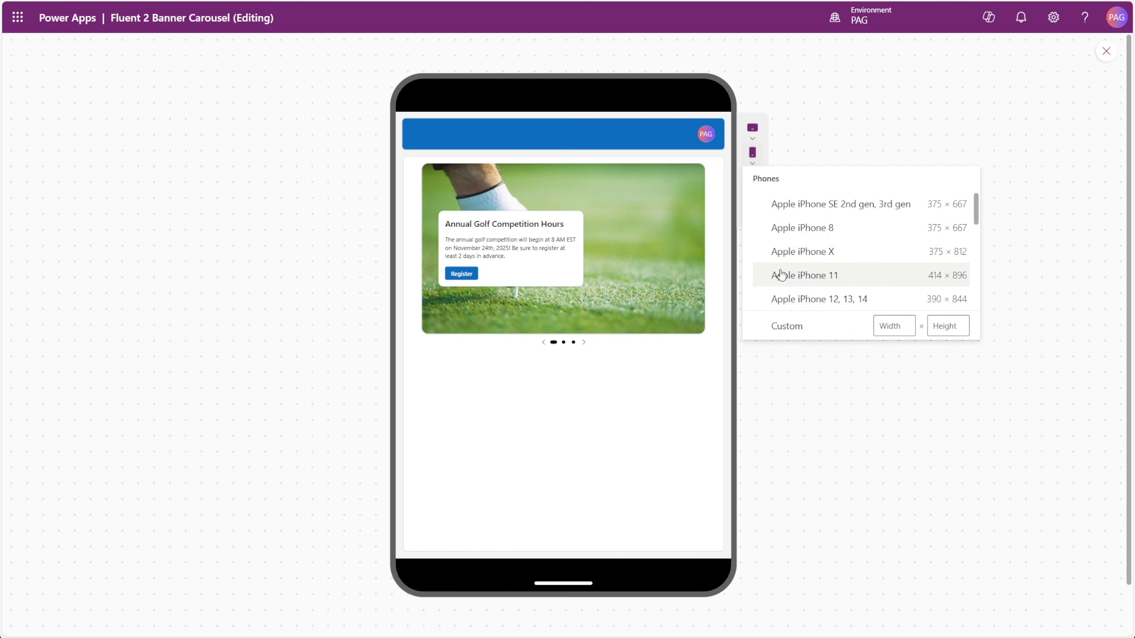
{"action": "left_click", "coordinate": [784, 299]}
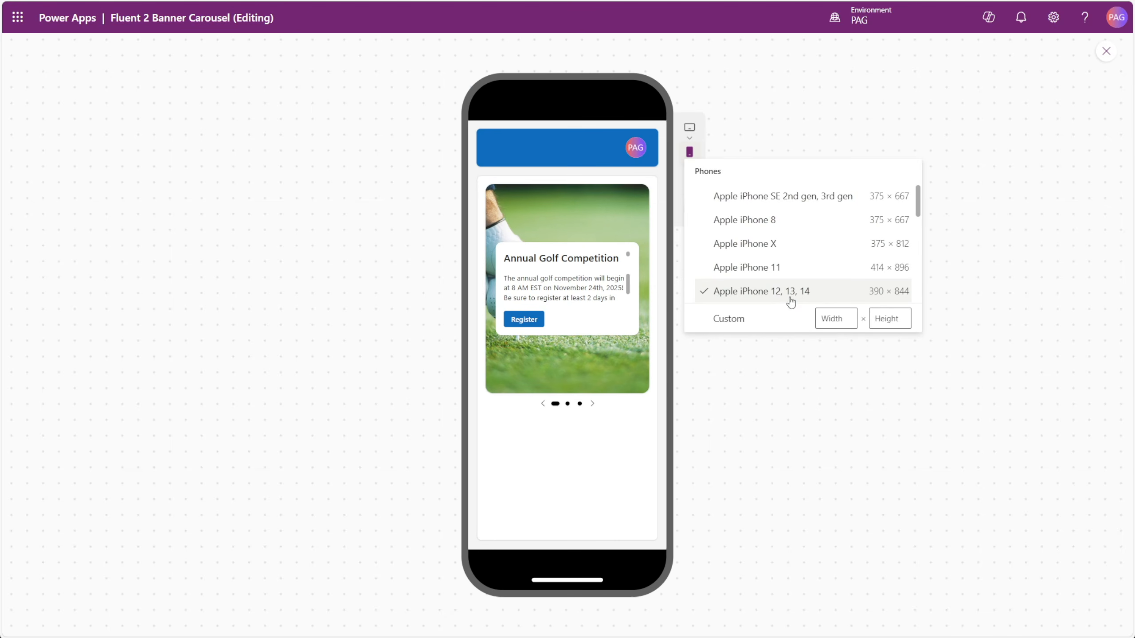
{"action": "left_click", "coordinate": [589, 405]}
{"action": "left_click", "coordinate": [592, 407]}
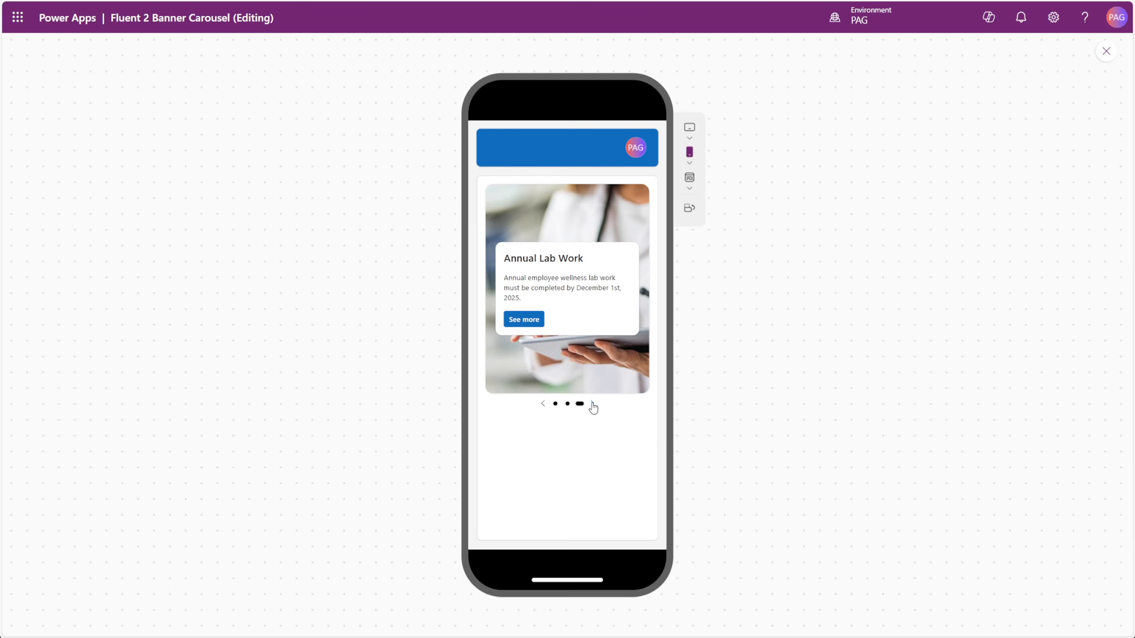
{"action": "left_click", "coordinate": [592, 405]}
{"action": "left_click", "coordinate": [592, 405]}
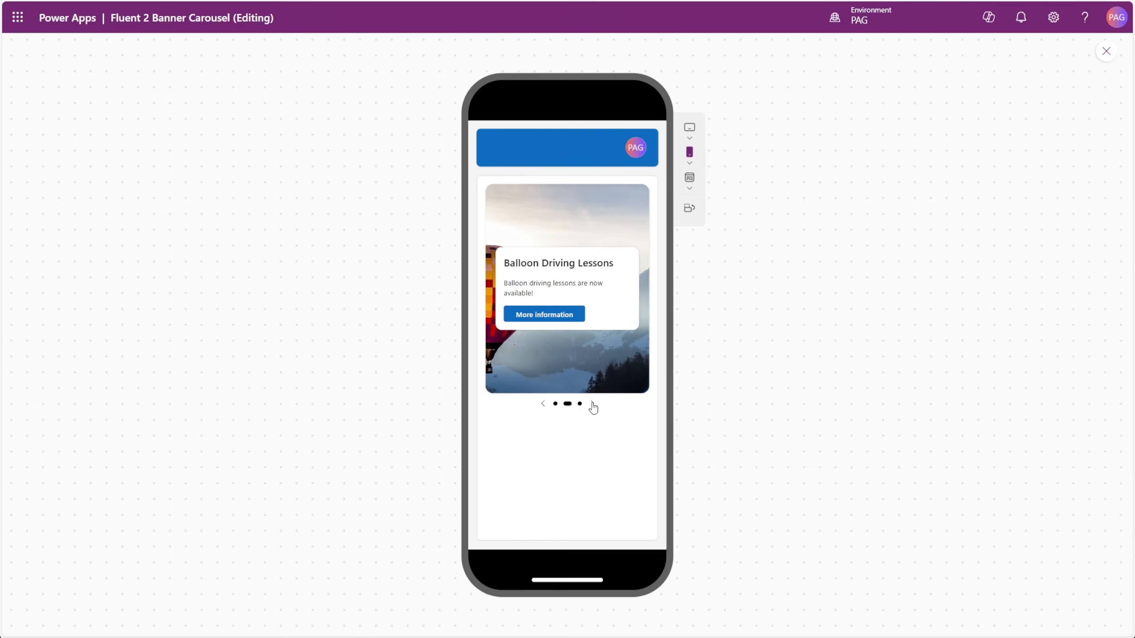
{"action": "left_click", "coordinate": [592, 406]}
{"action": "left_click", "coordinate": [592, 405]}
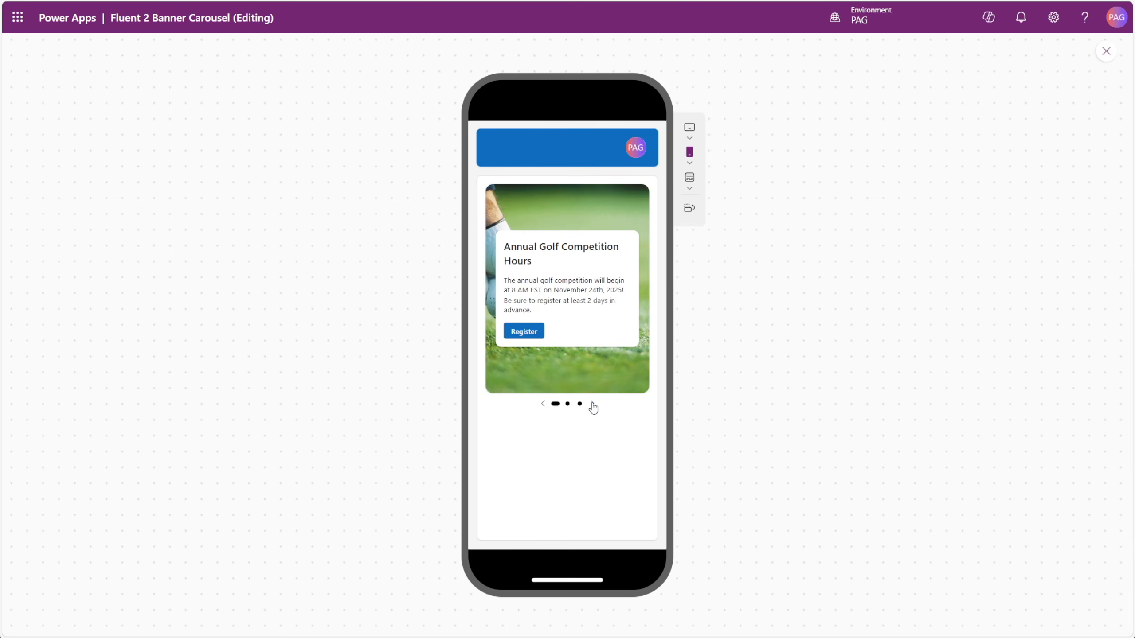
Open the preview's window and canvas size options
{"action": "left_click", "coordinate": [689, 188]}
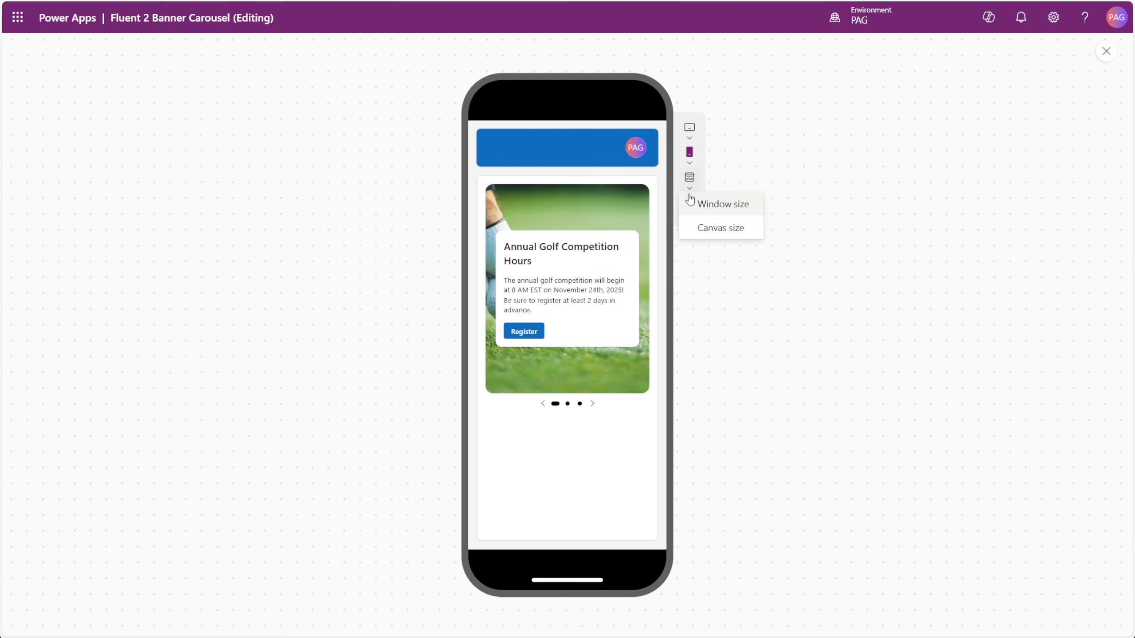